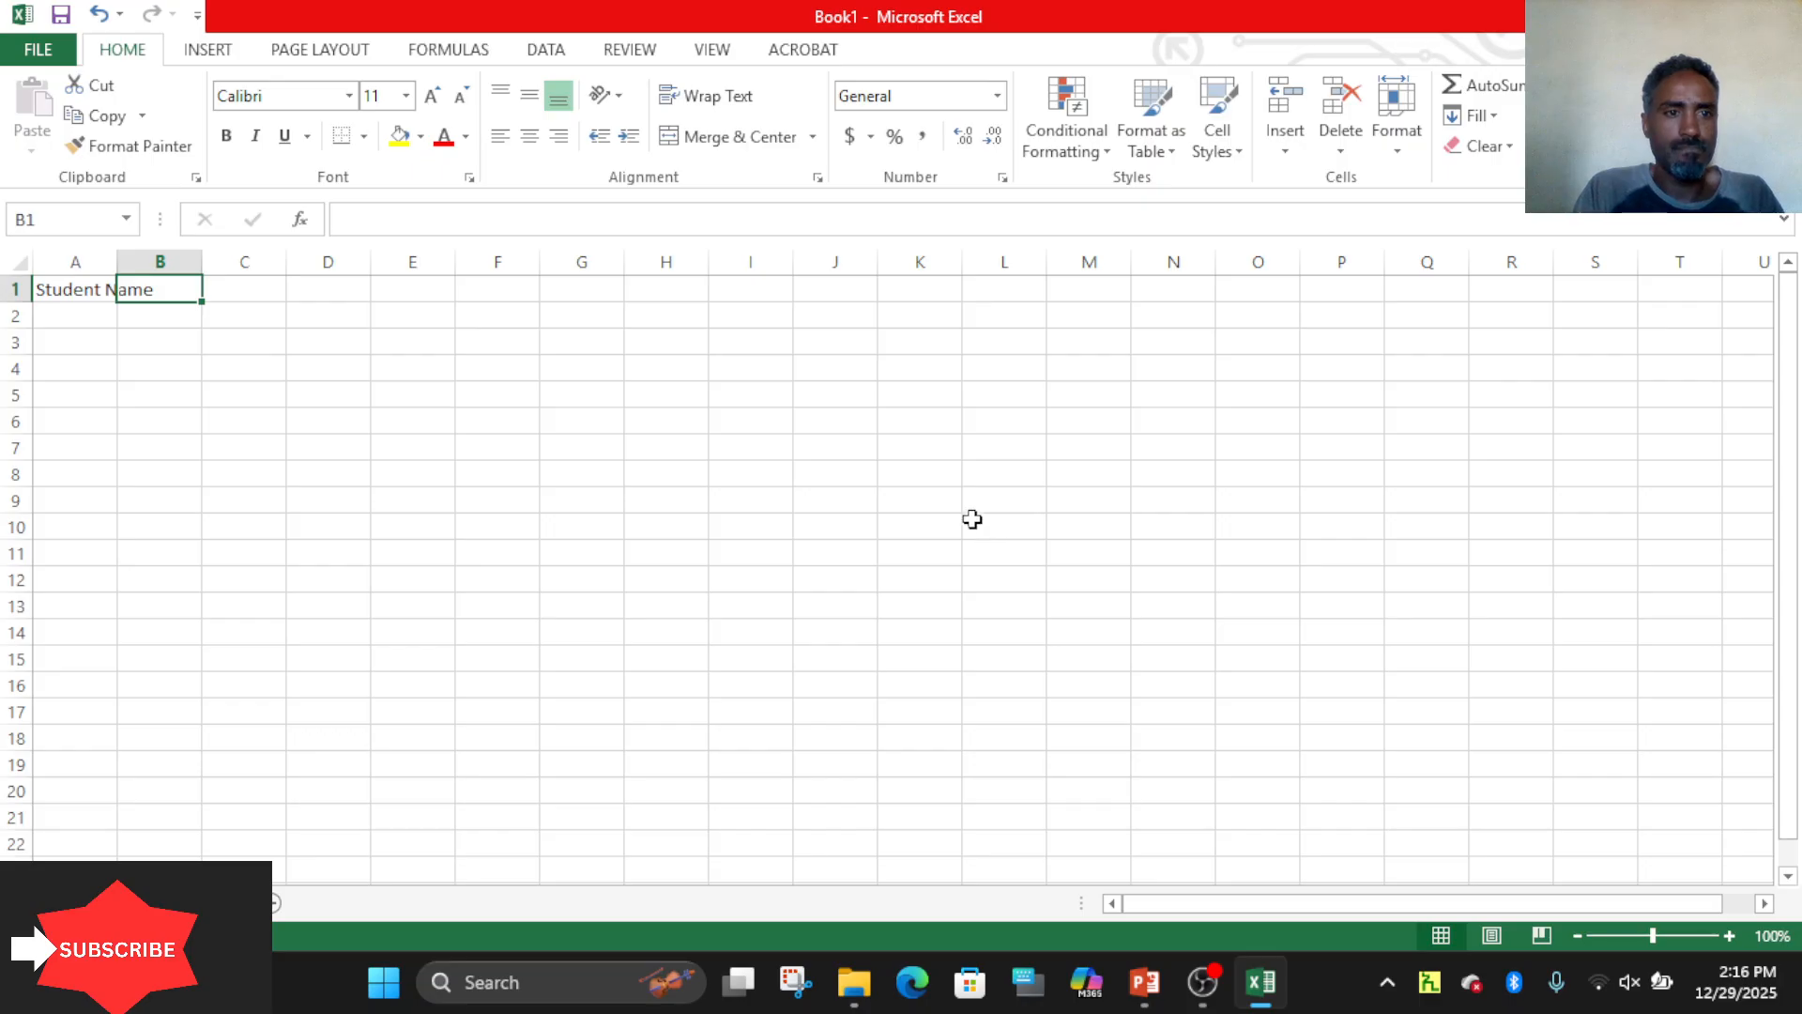
Widen column A to fit its header, enter "Individual Assignment" in B1, and autofit column B.
left_click_drag(107, 262, 181, 263)
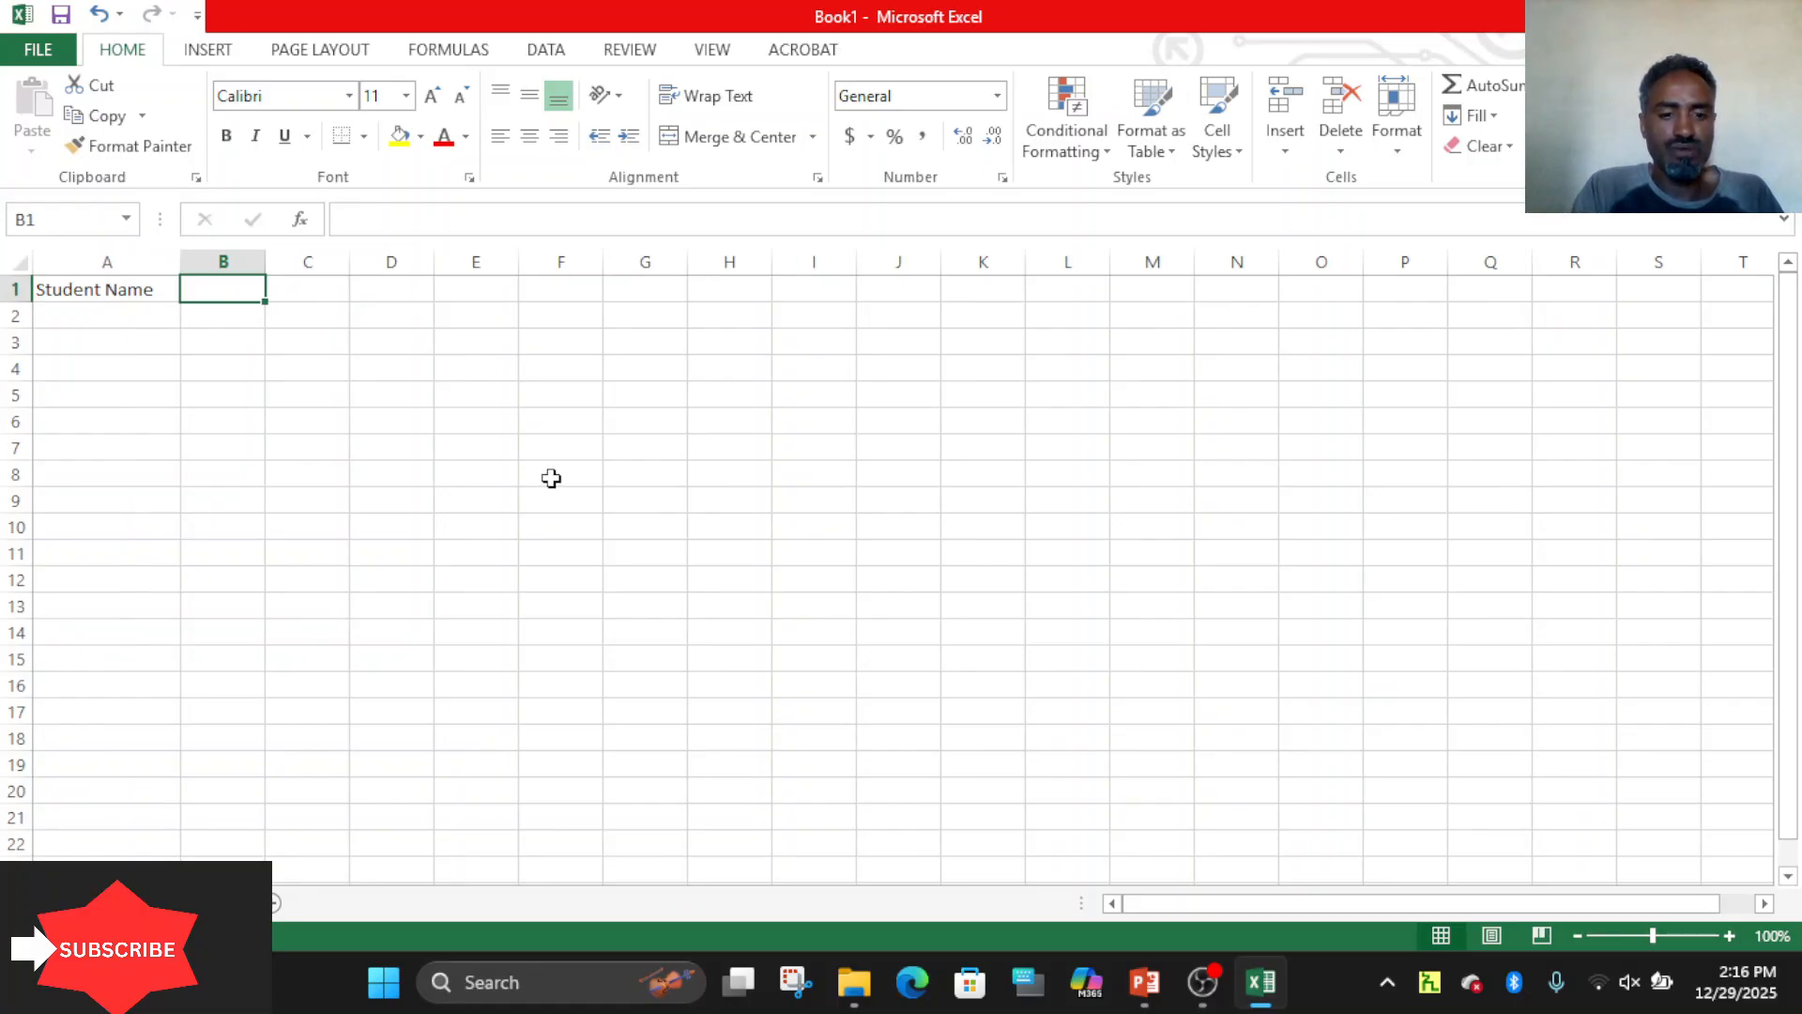
type("In")
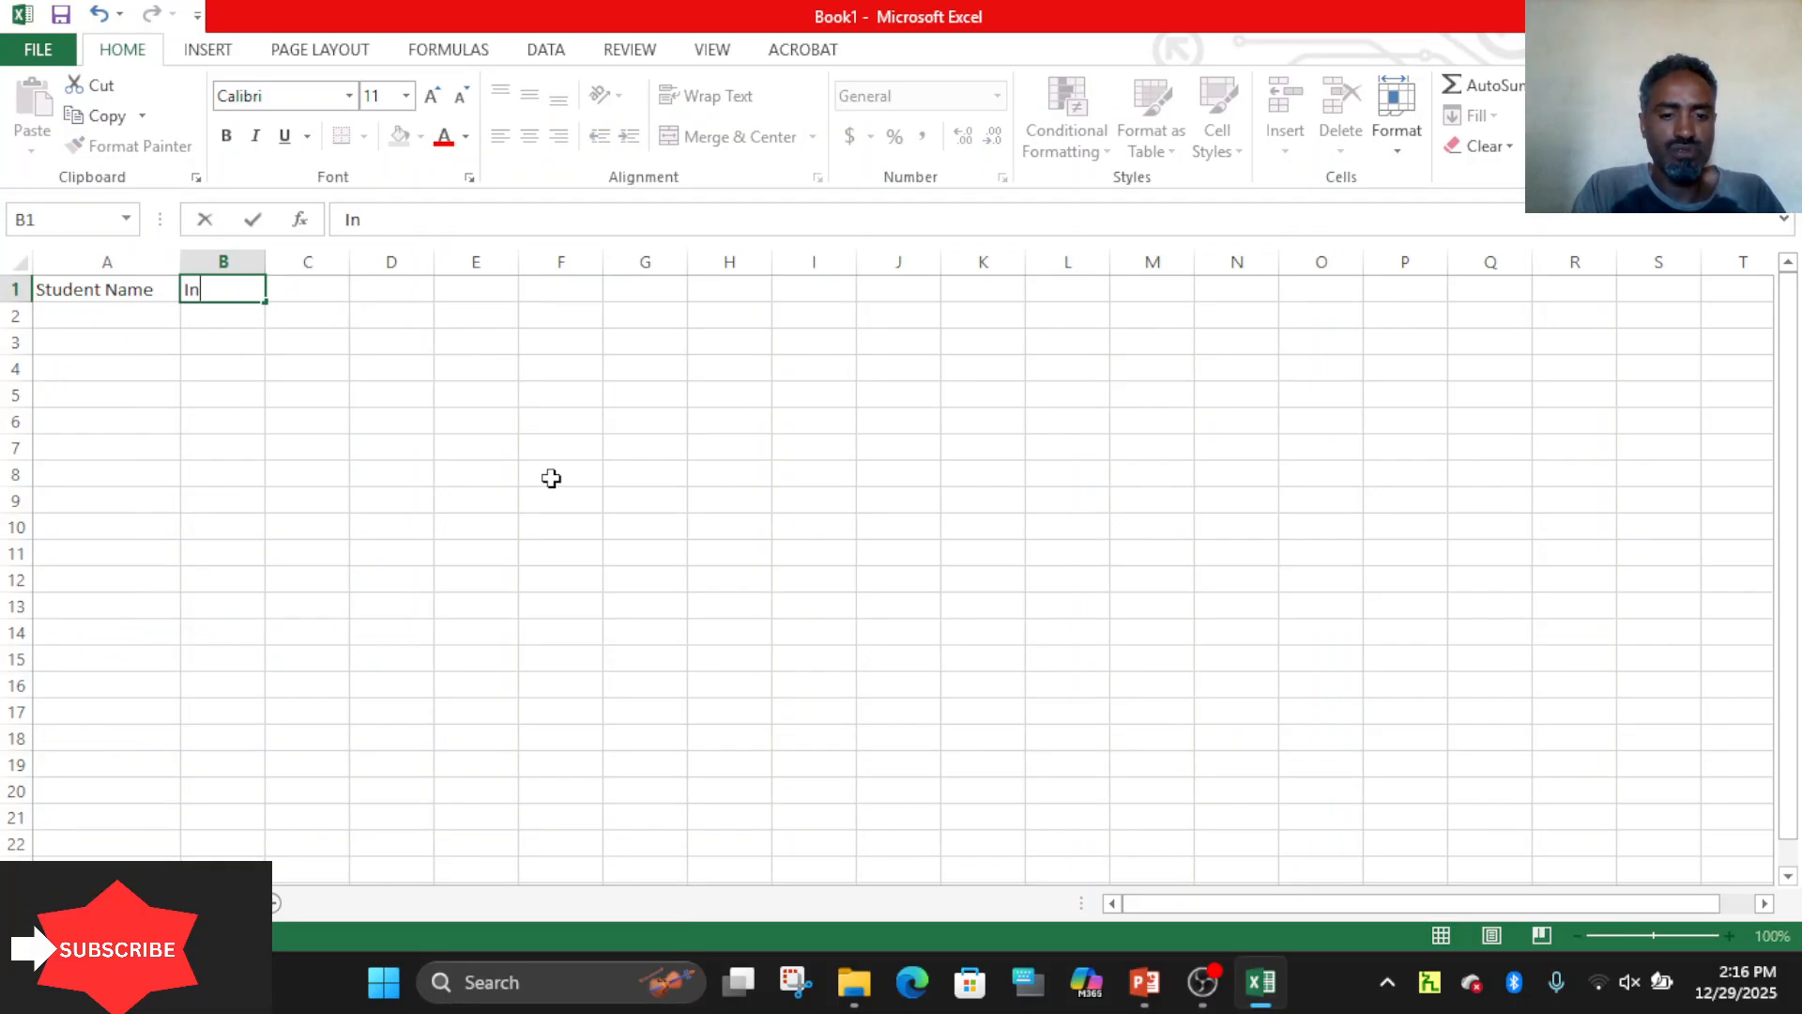
type("dividu")
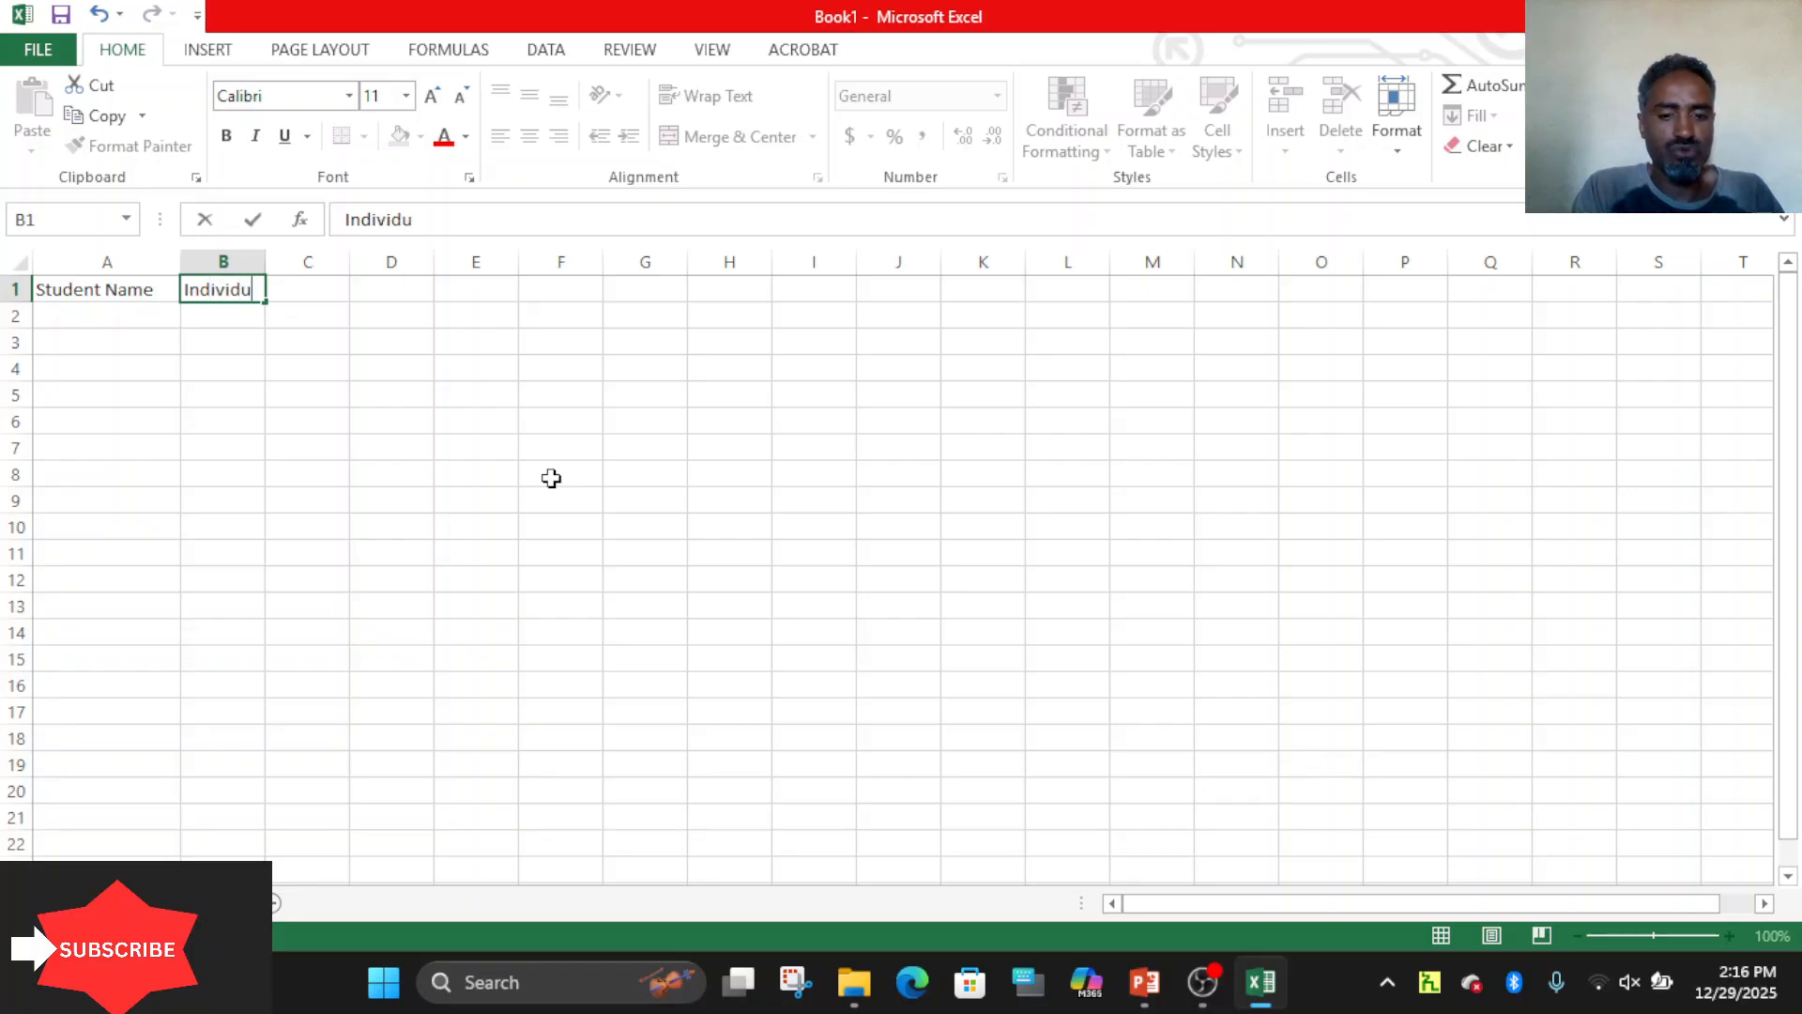
type("al Ass")
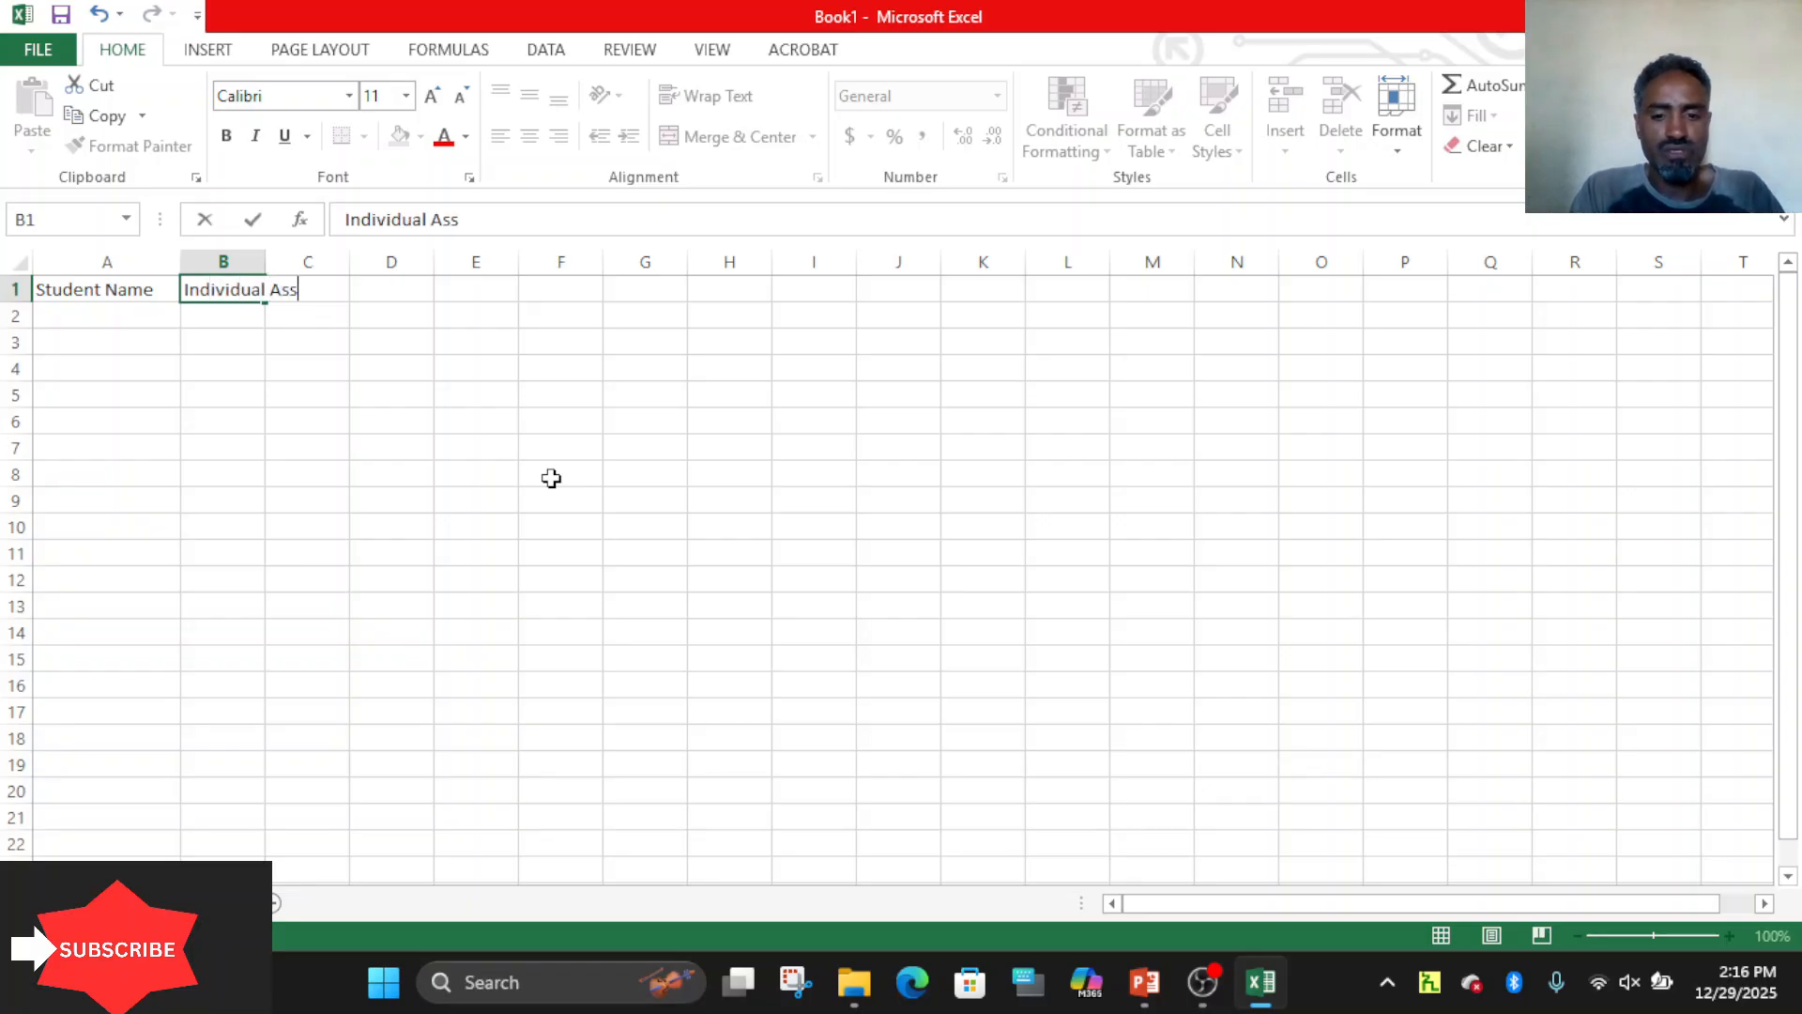
type("ignment")
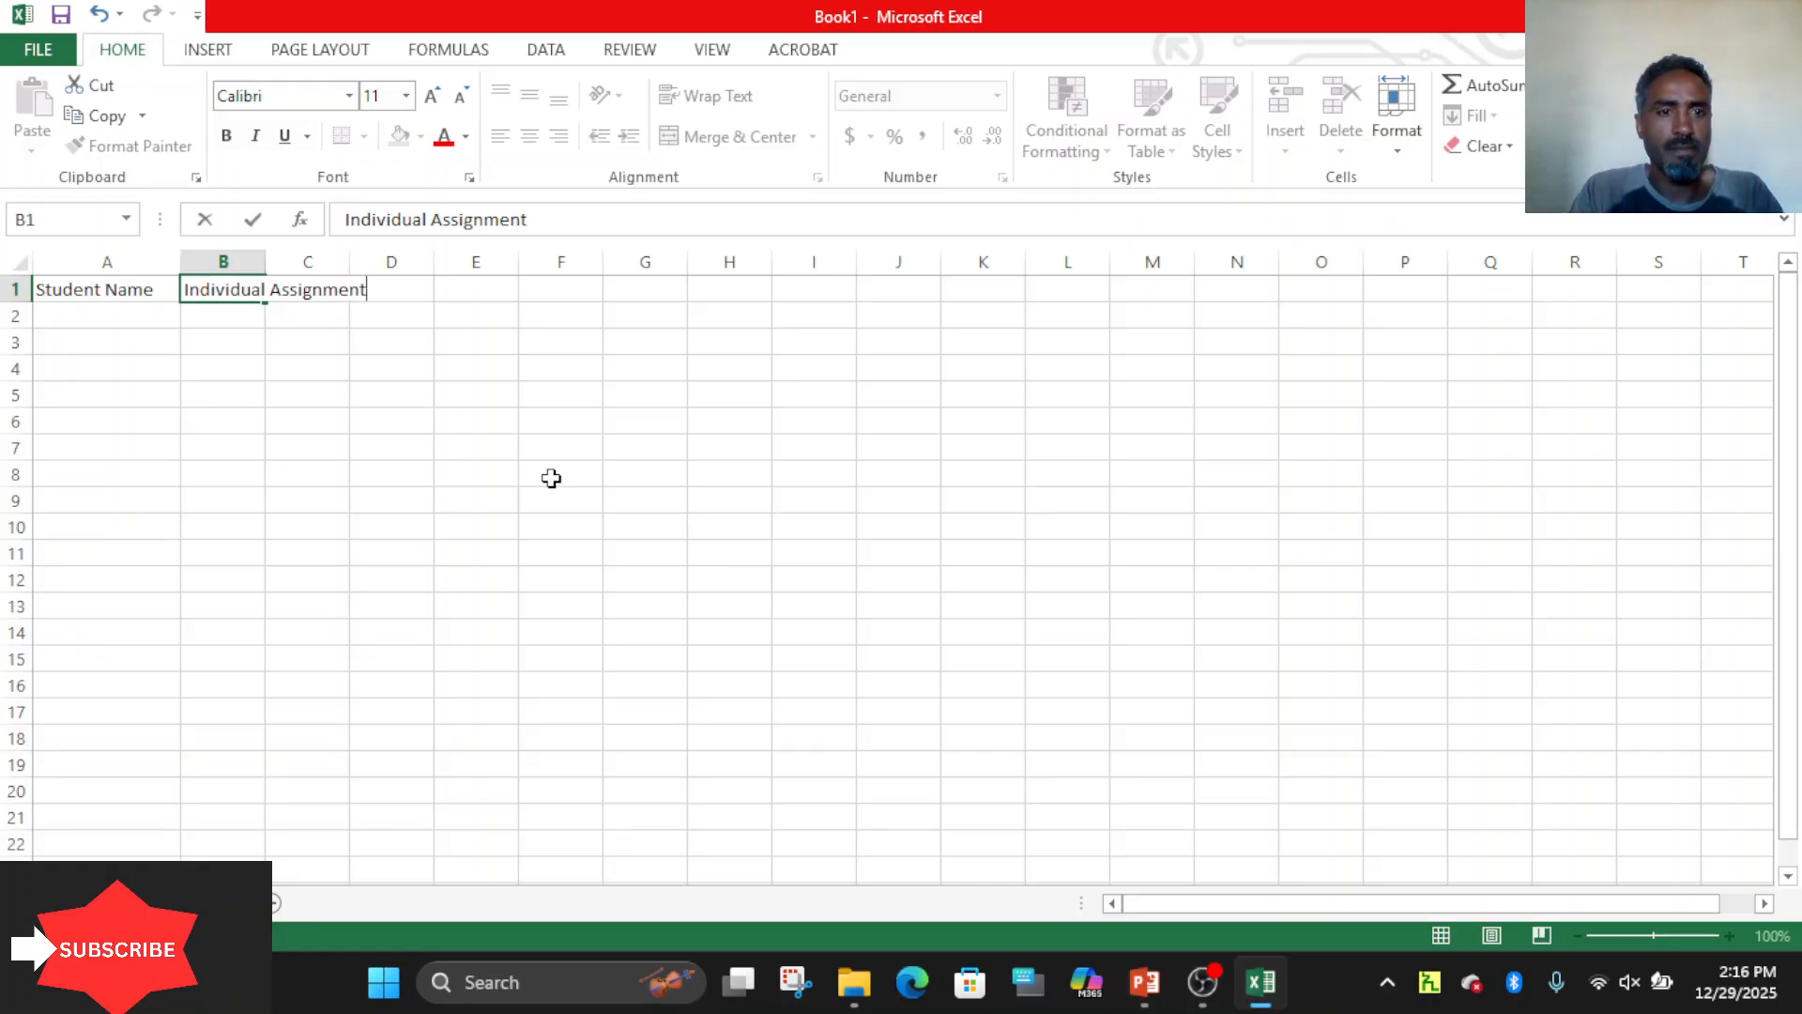
left_click(268, 261)
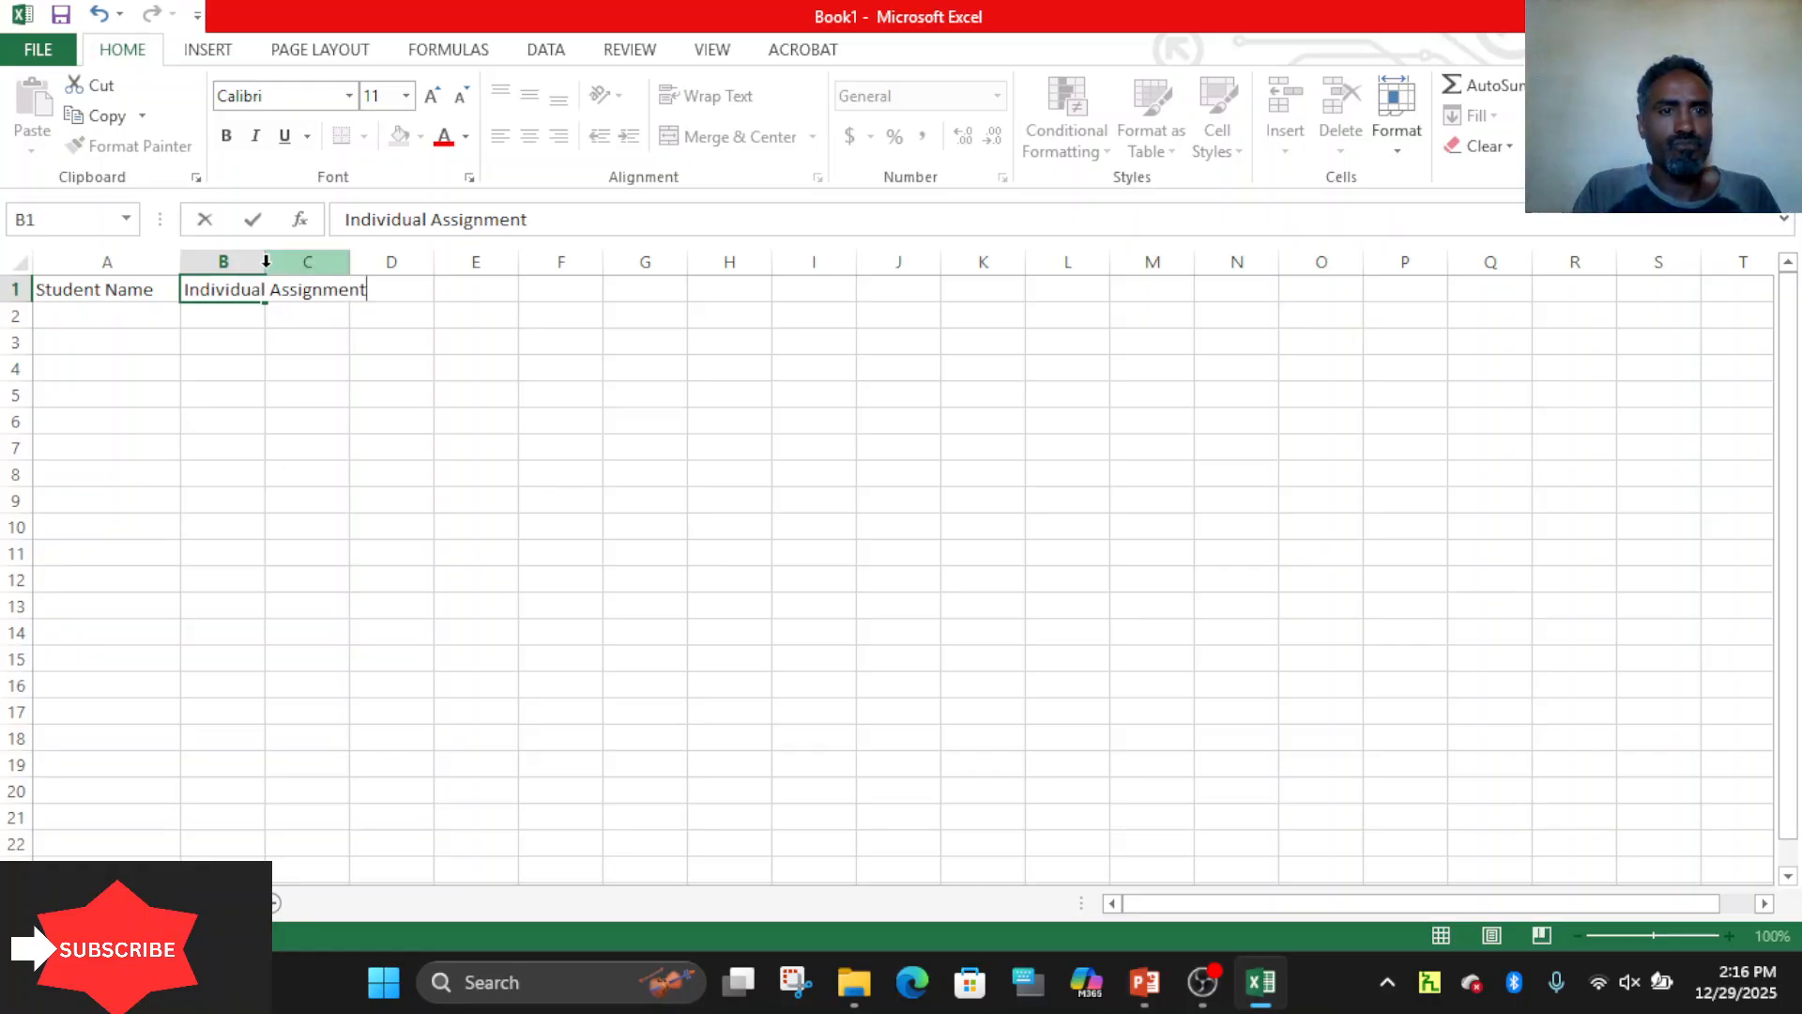
double_click(266, 261)
Enter the headers "MidExam" in C1 and "Project" in D1.
left_click(422, 290)
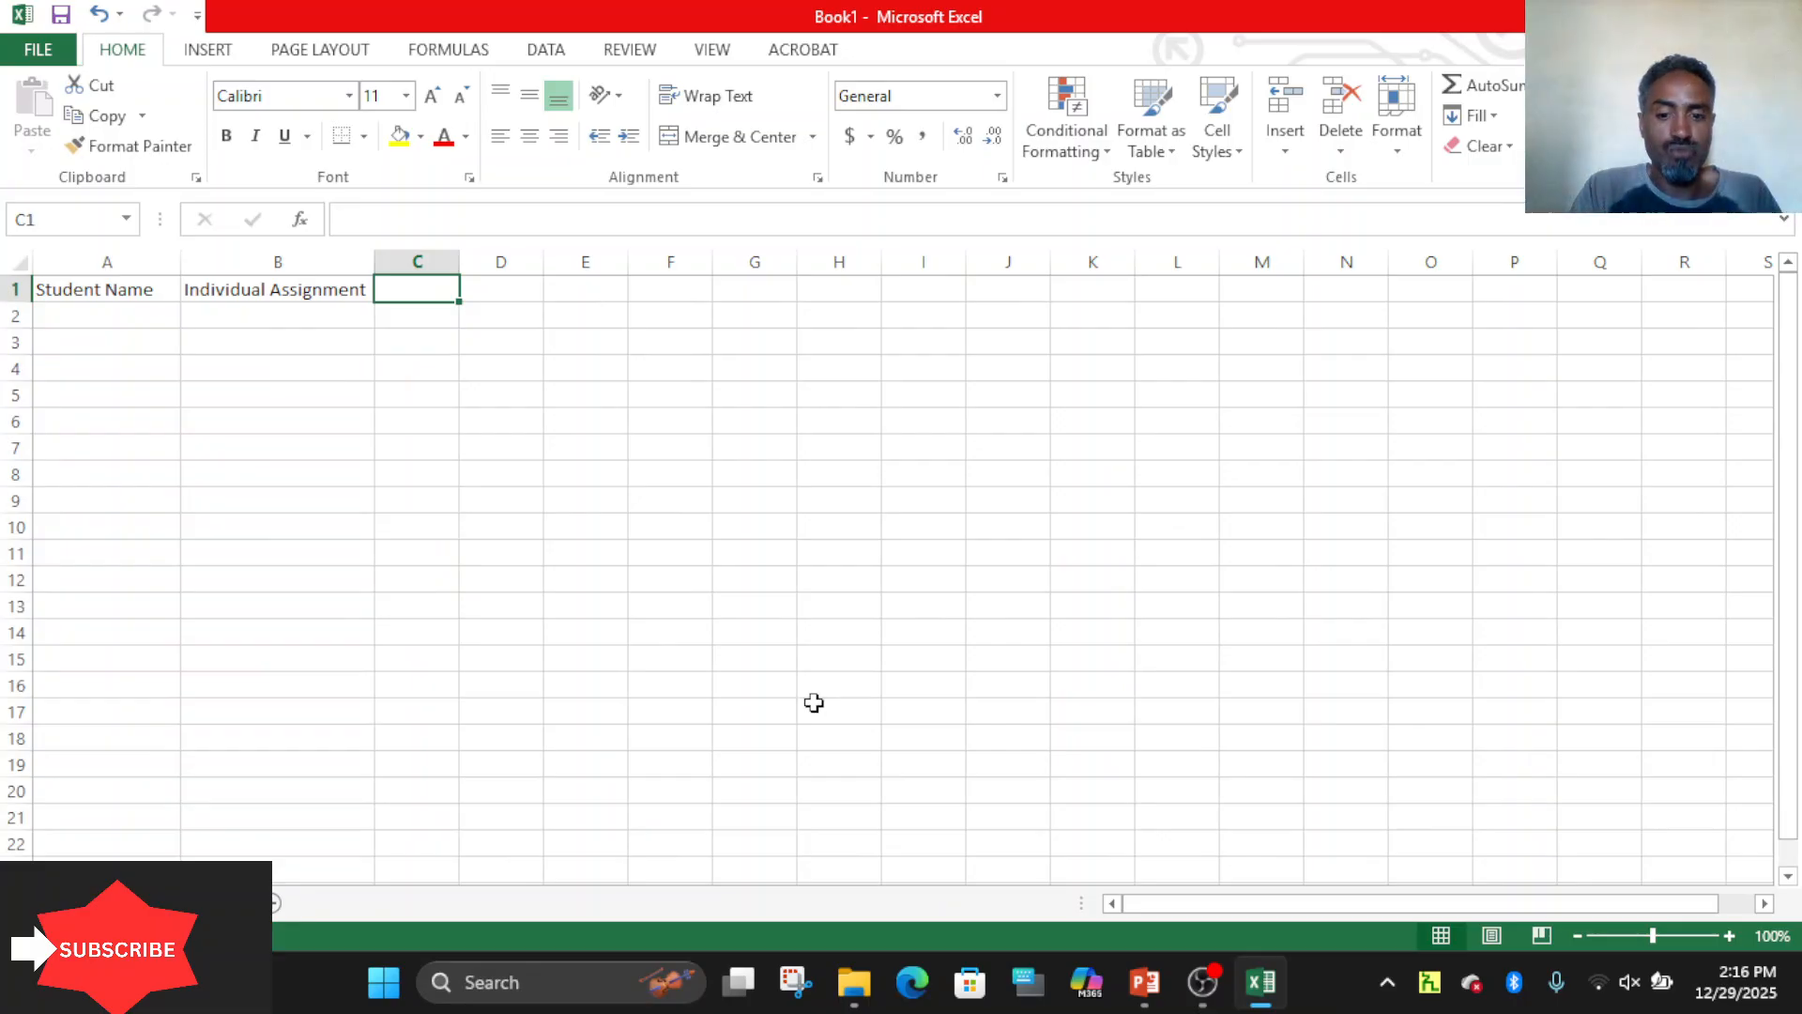
type("MidExam")
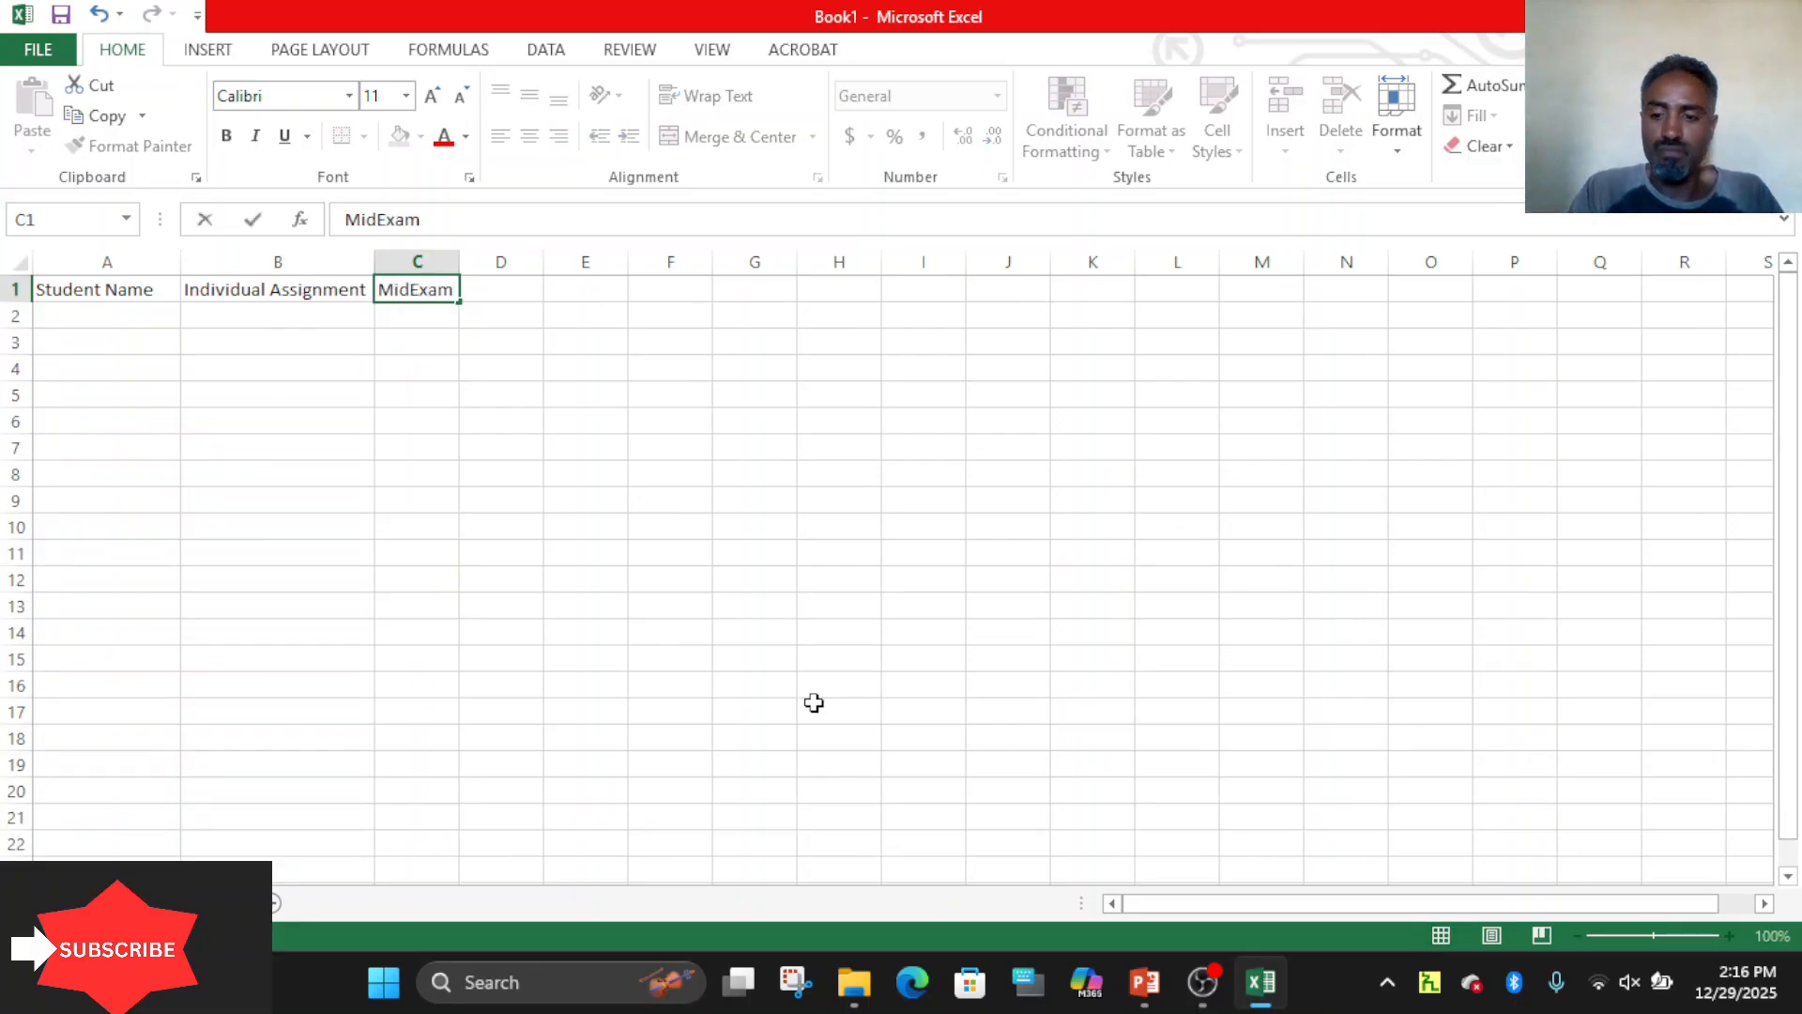
key("Tab")
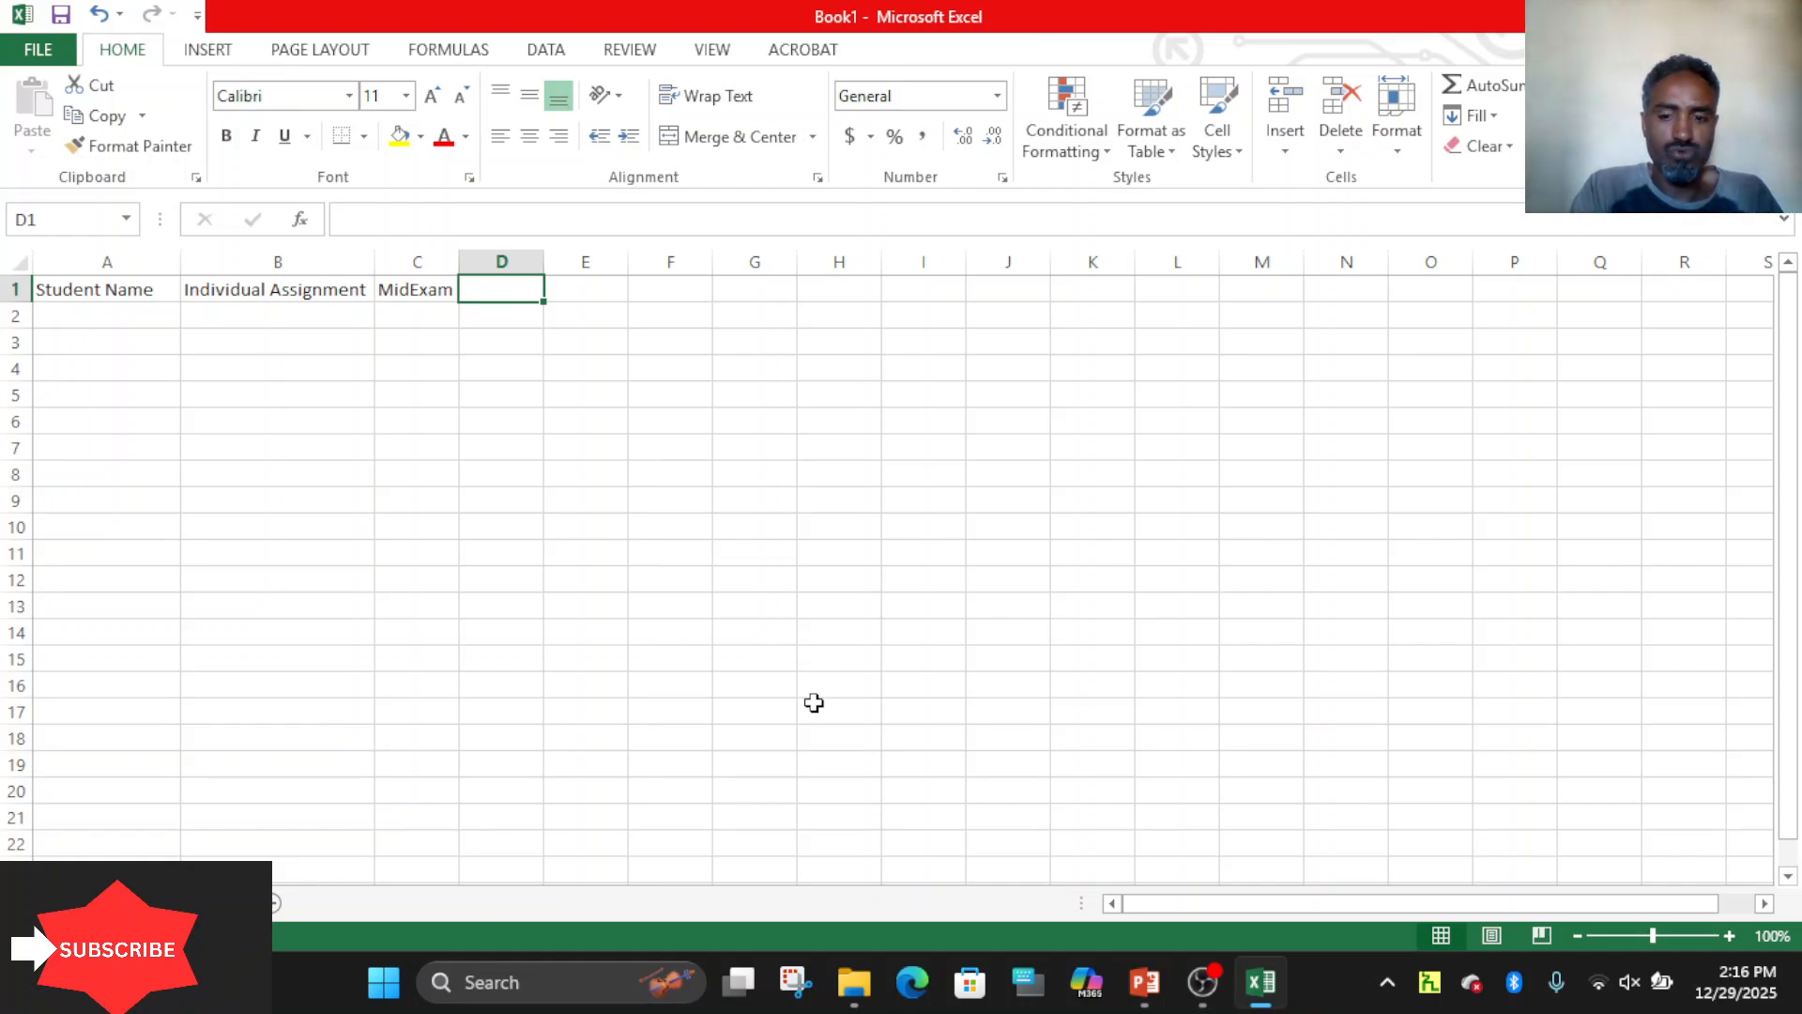
type("Proj")
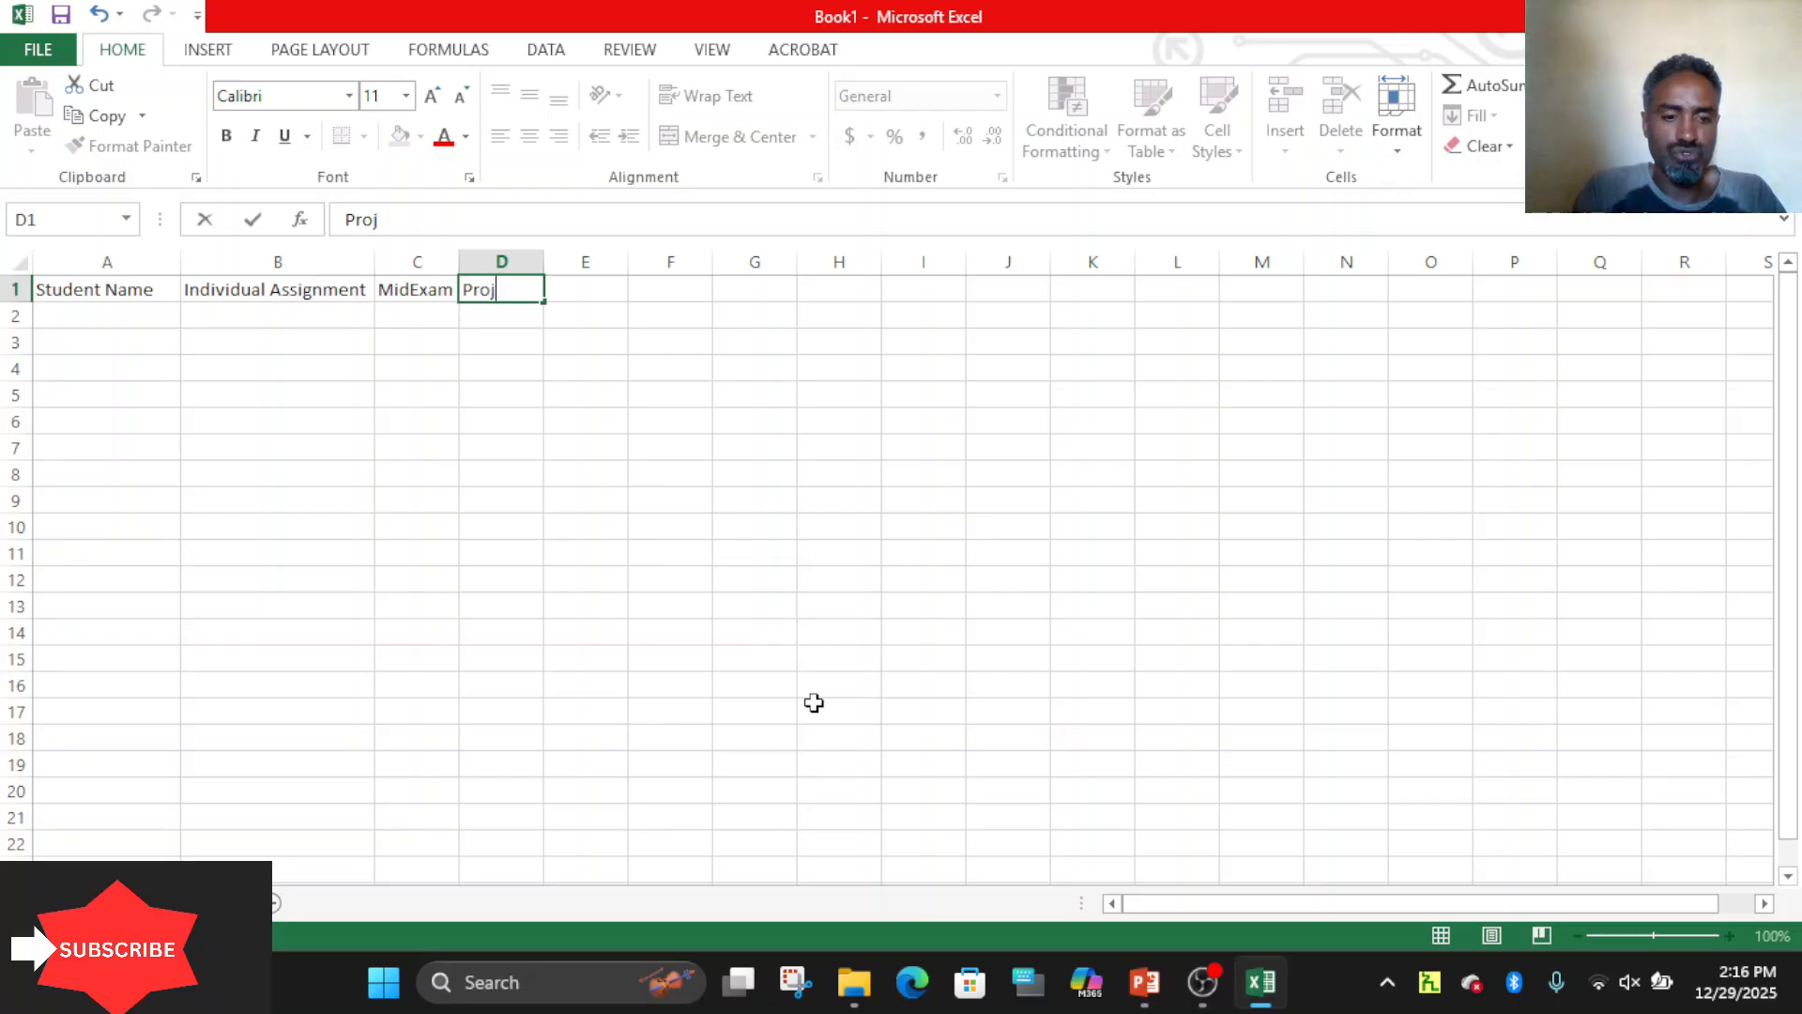
type("ect")
key("Tab")
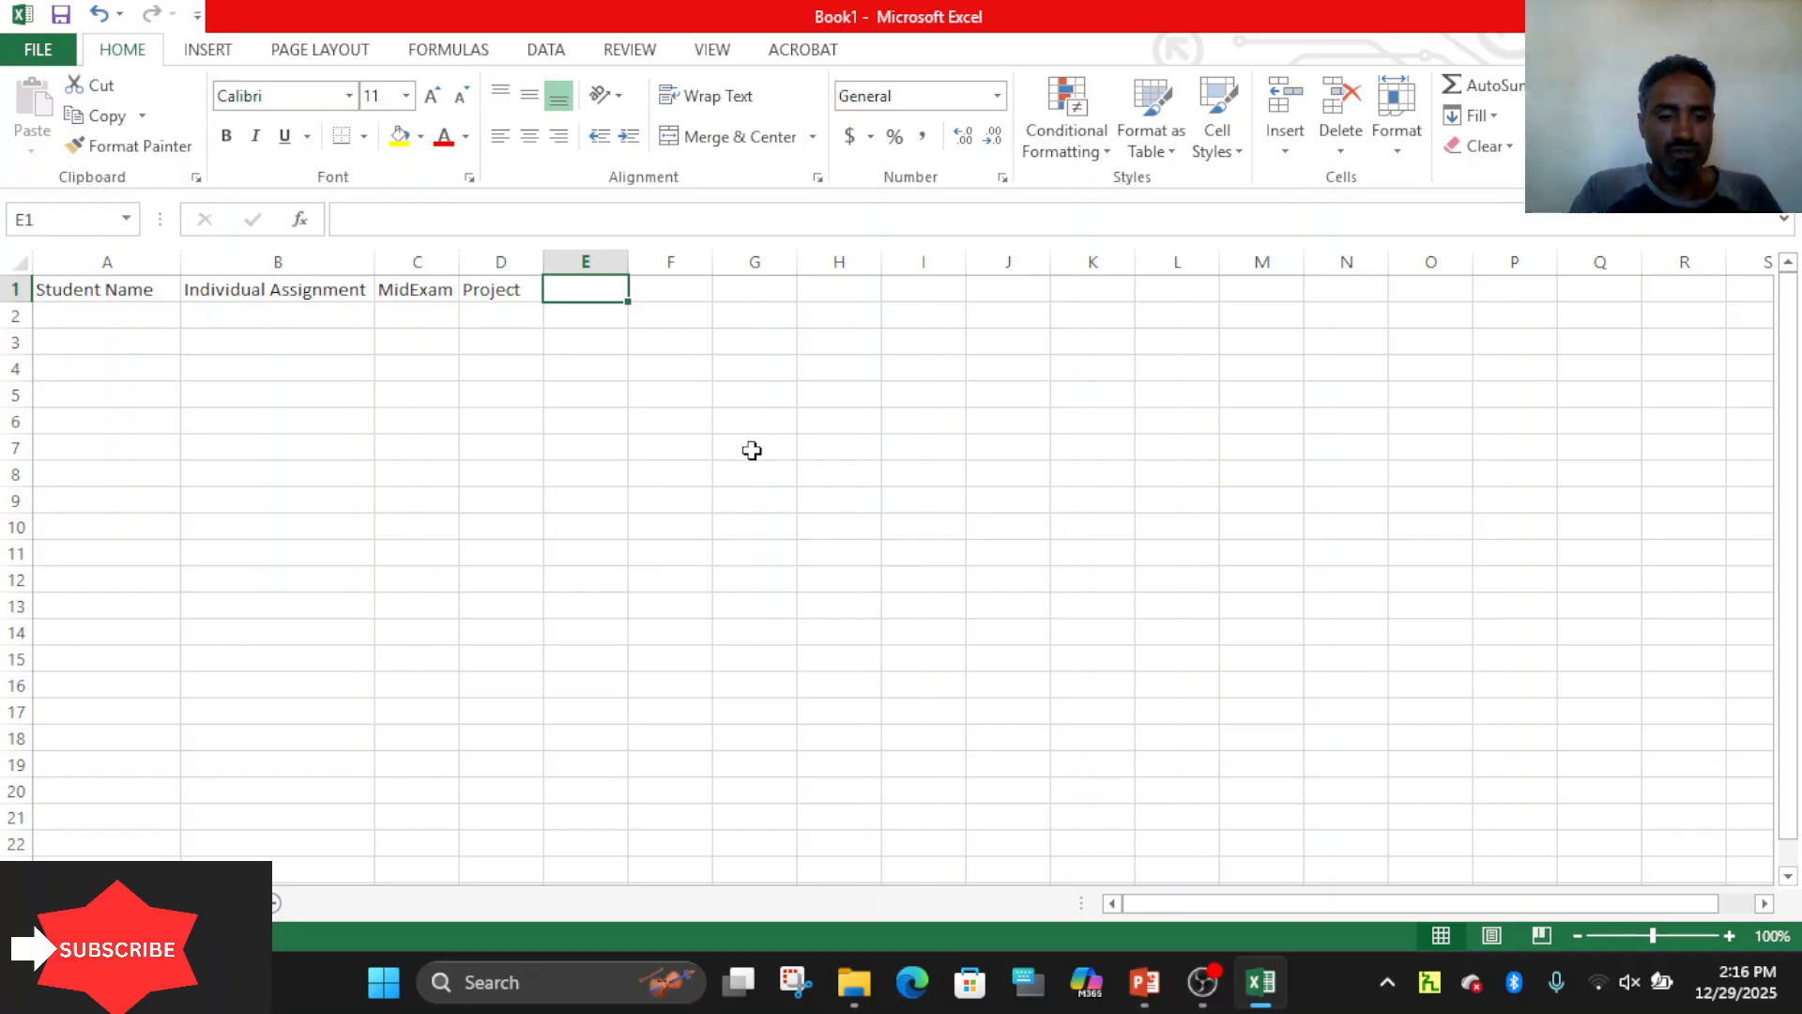
Enter the headers "Final Exam" in E1 and "Total" in F1, widening column E to fit its text.
type("Fina")
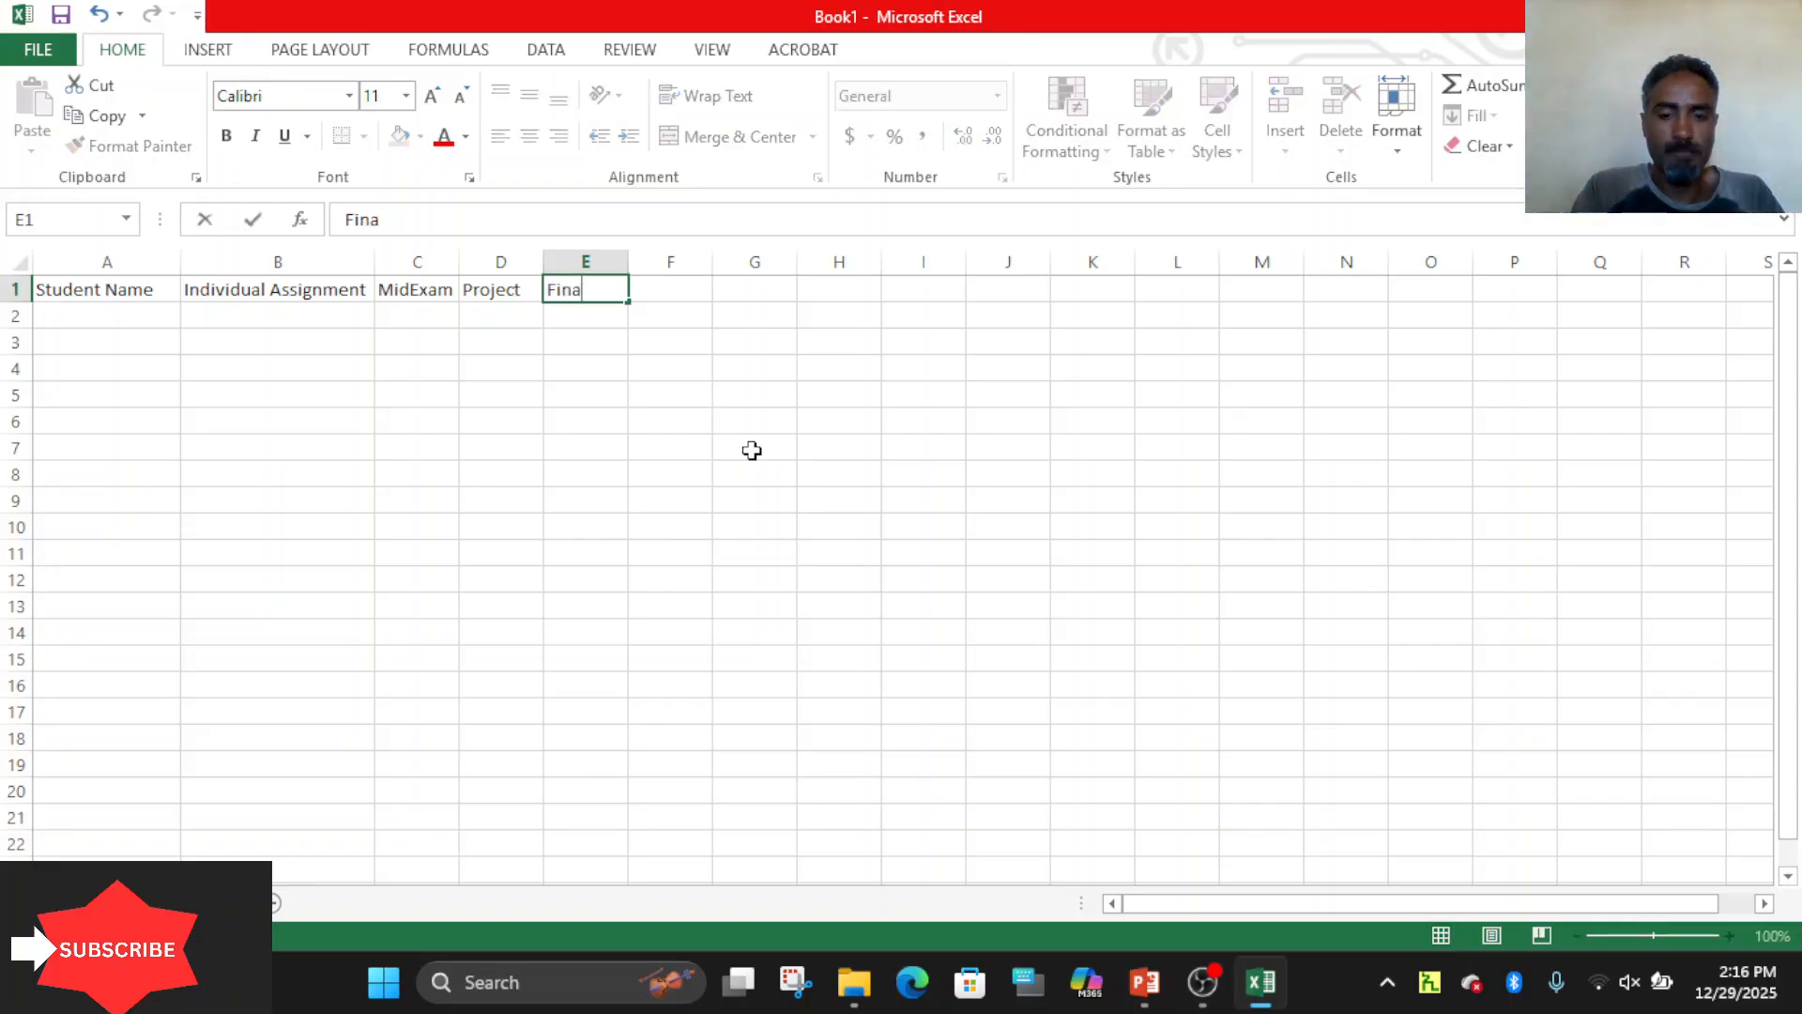
type("l Exam")
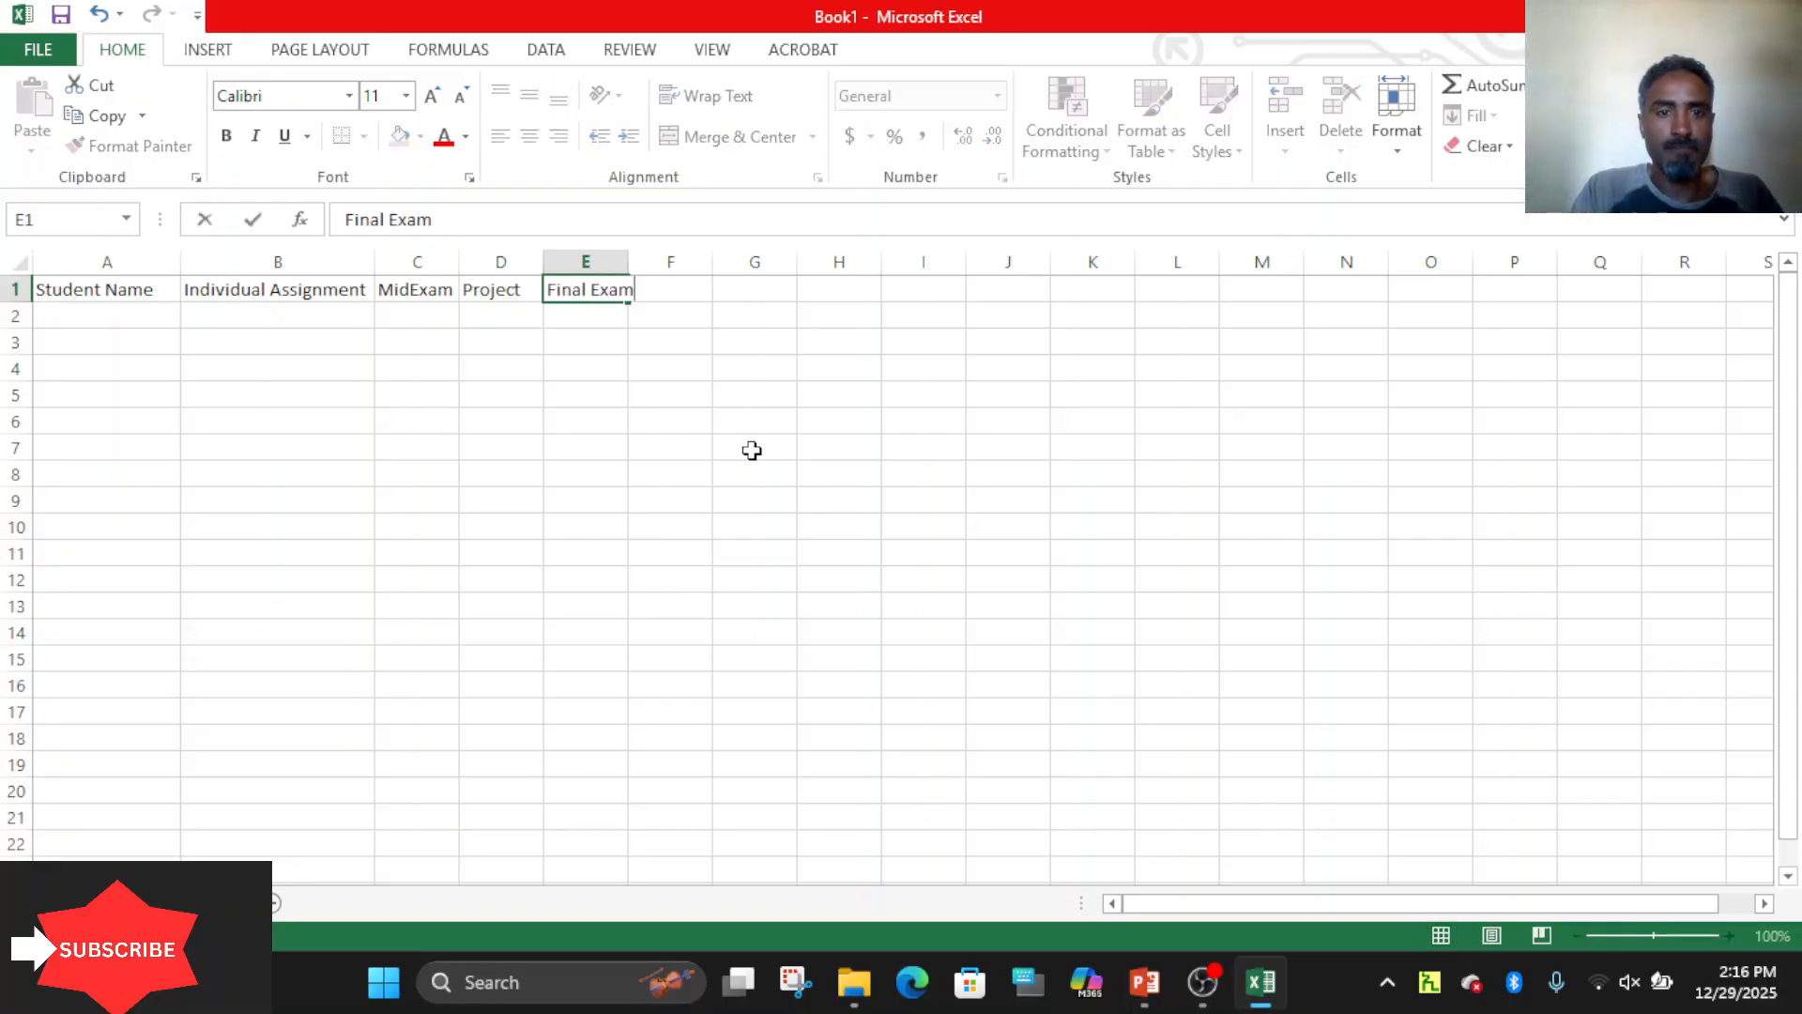
key("Tab")
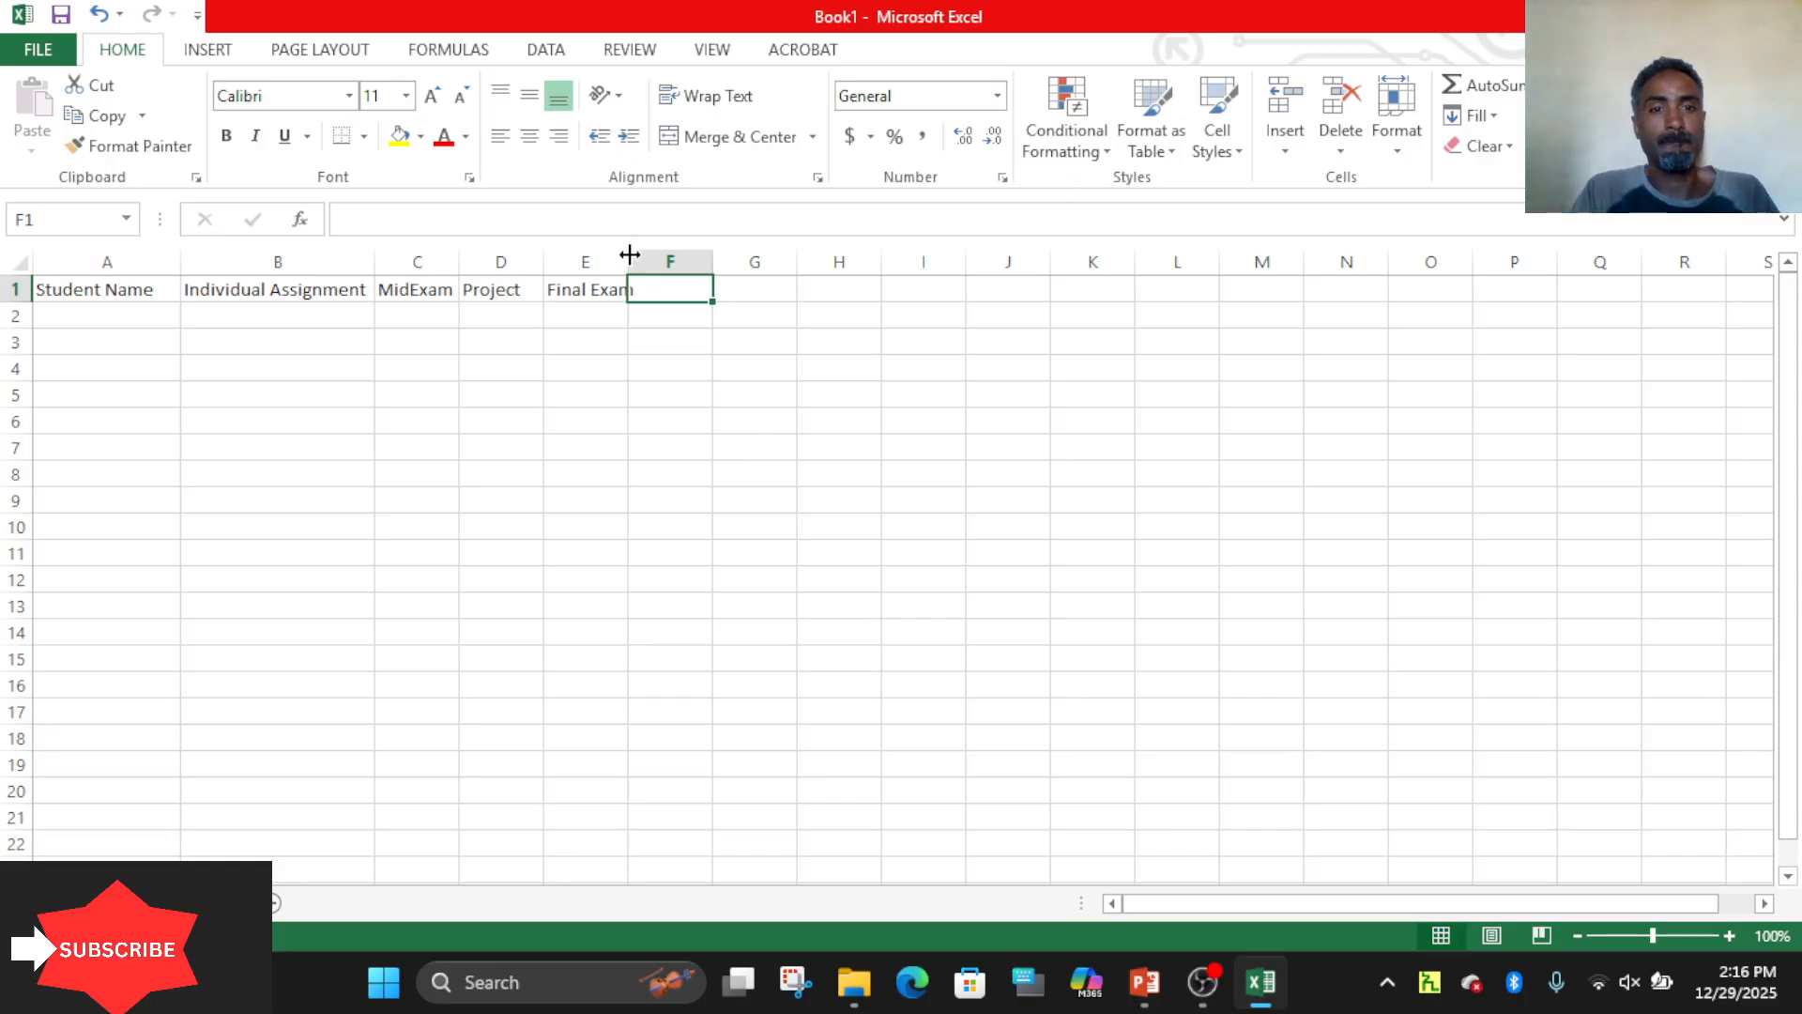
left_click_drag(628, 255, 649, 256)
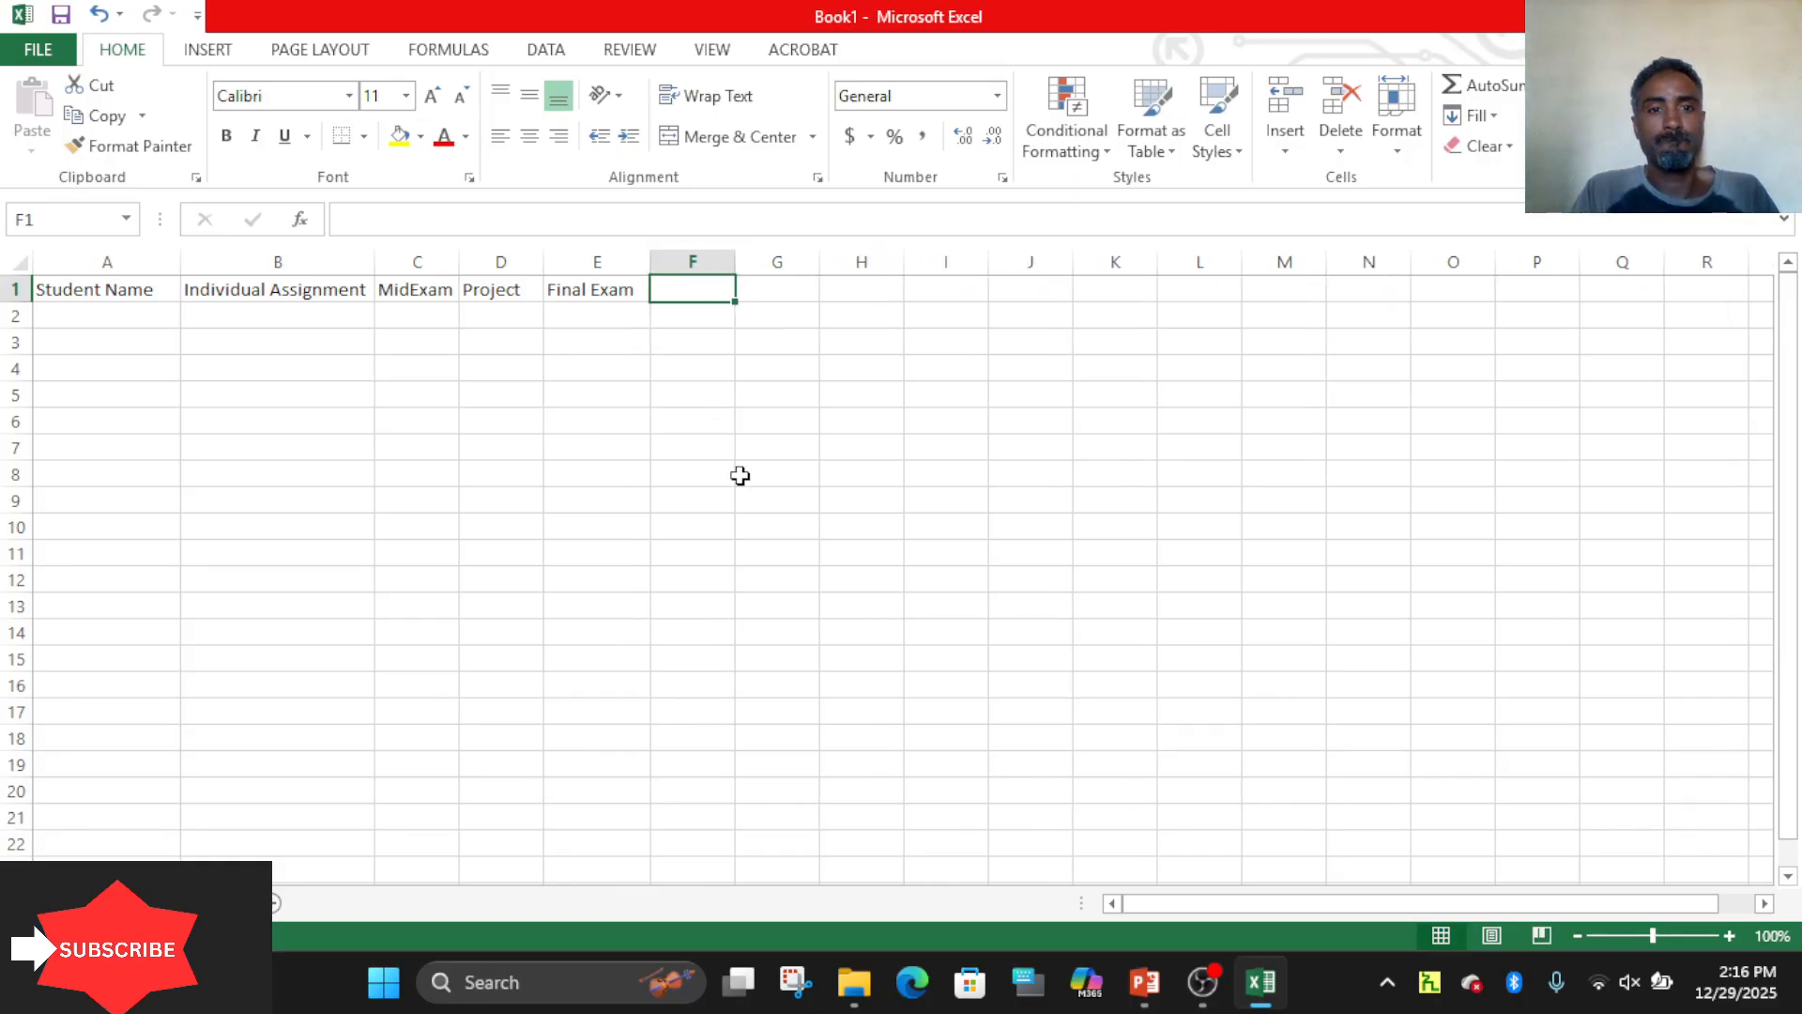
type("T")
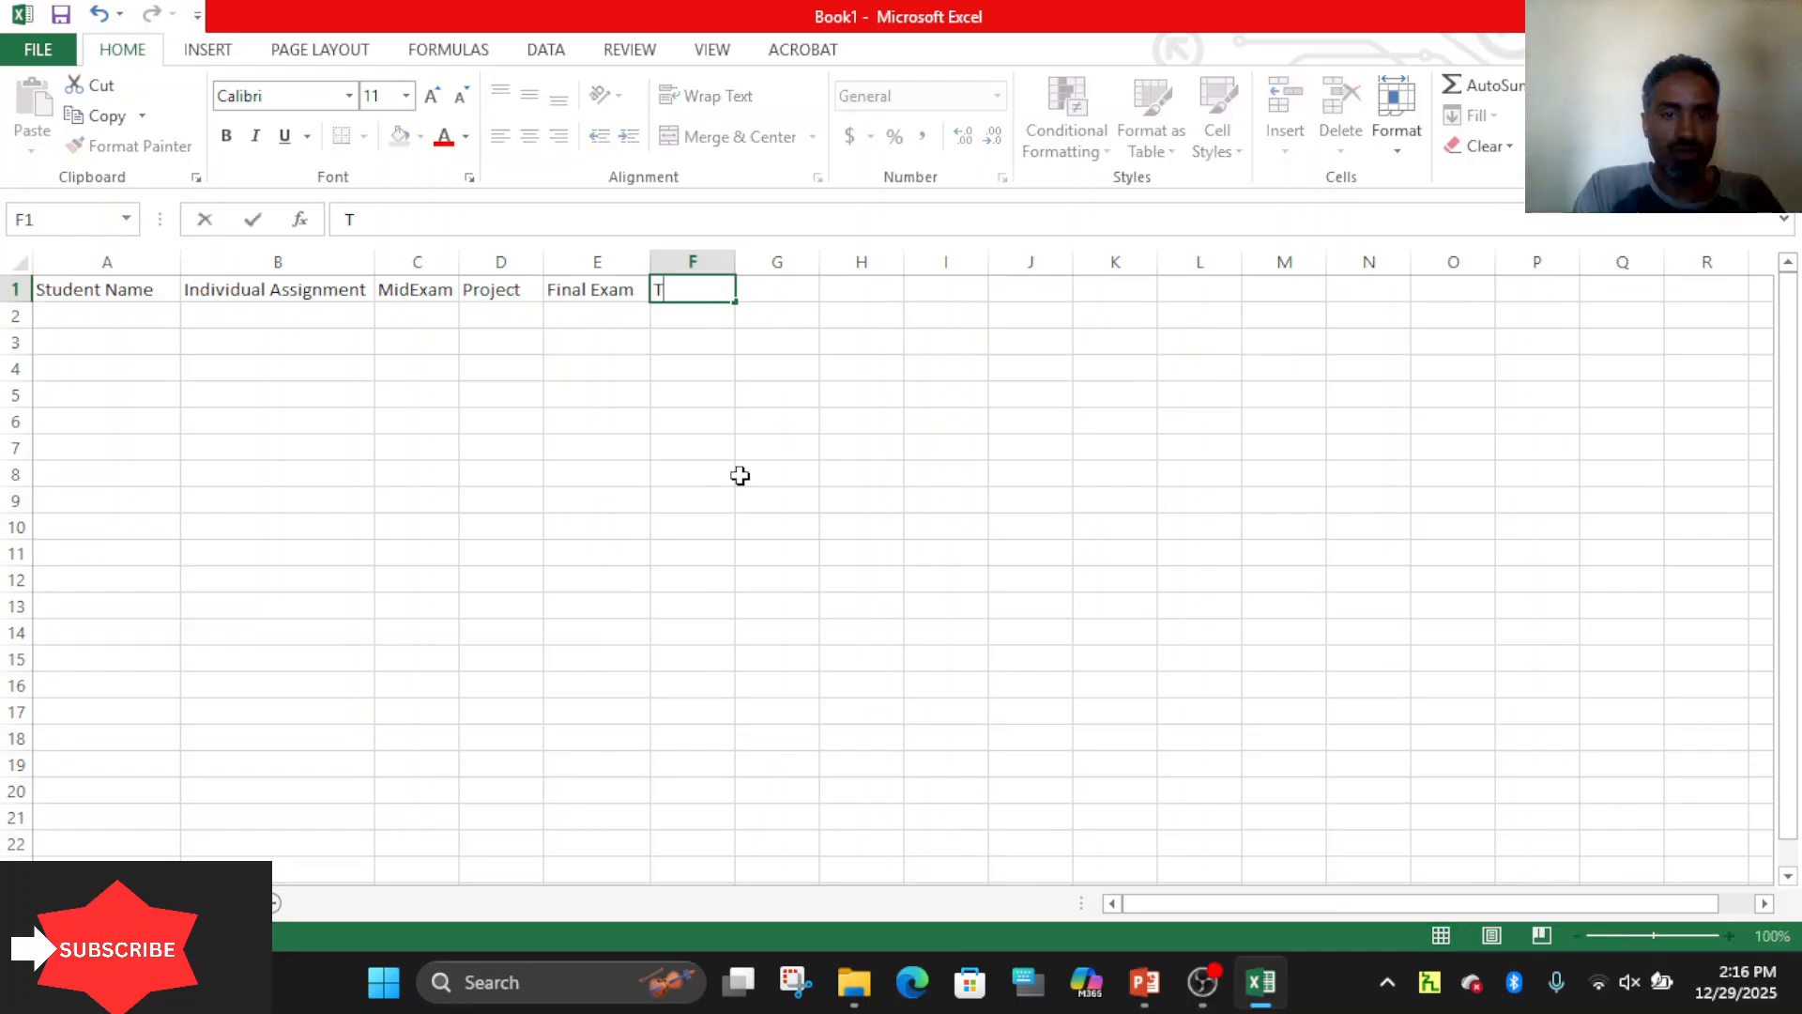
type("otal")
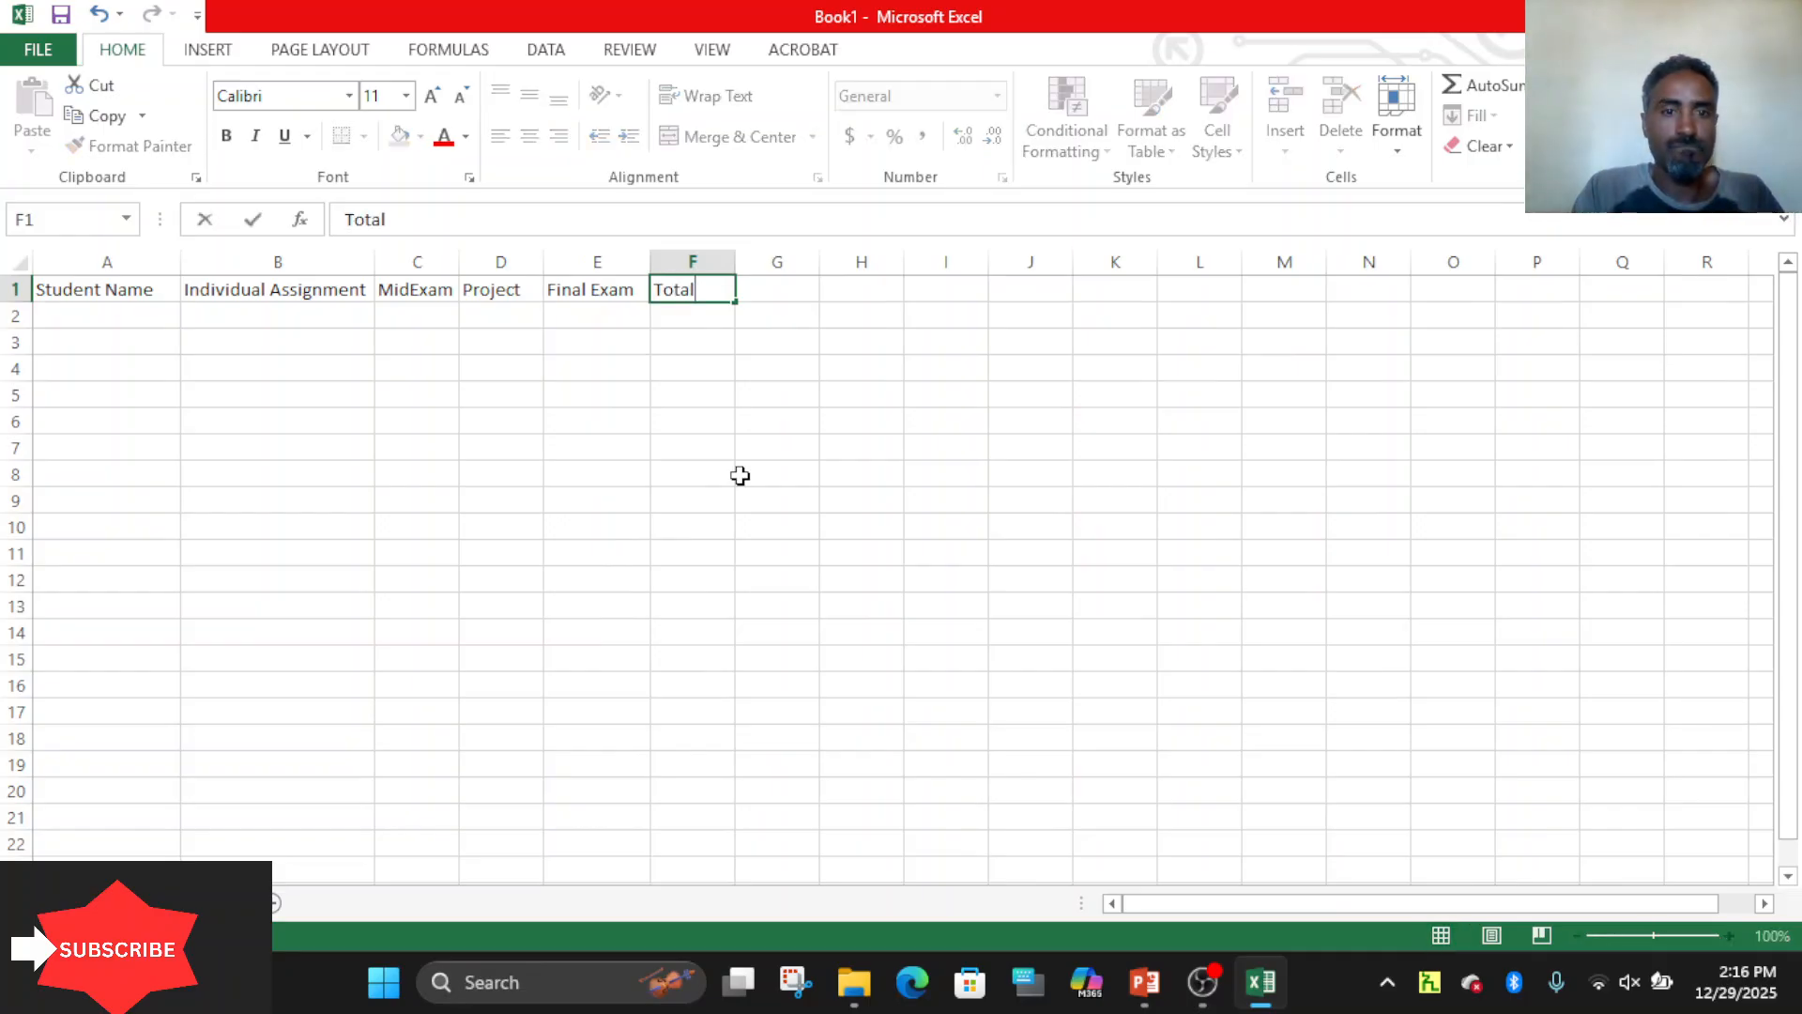
left_click(84, 314)
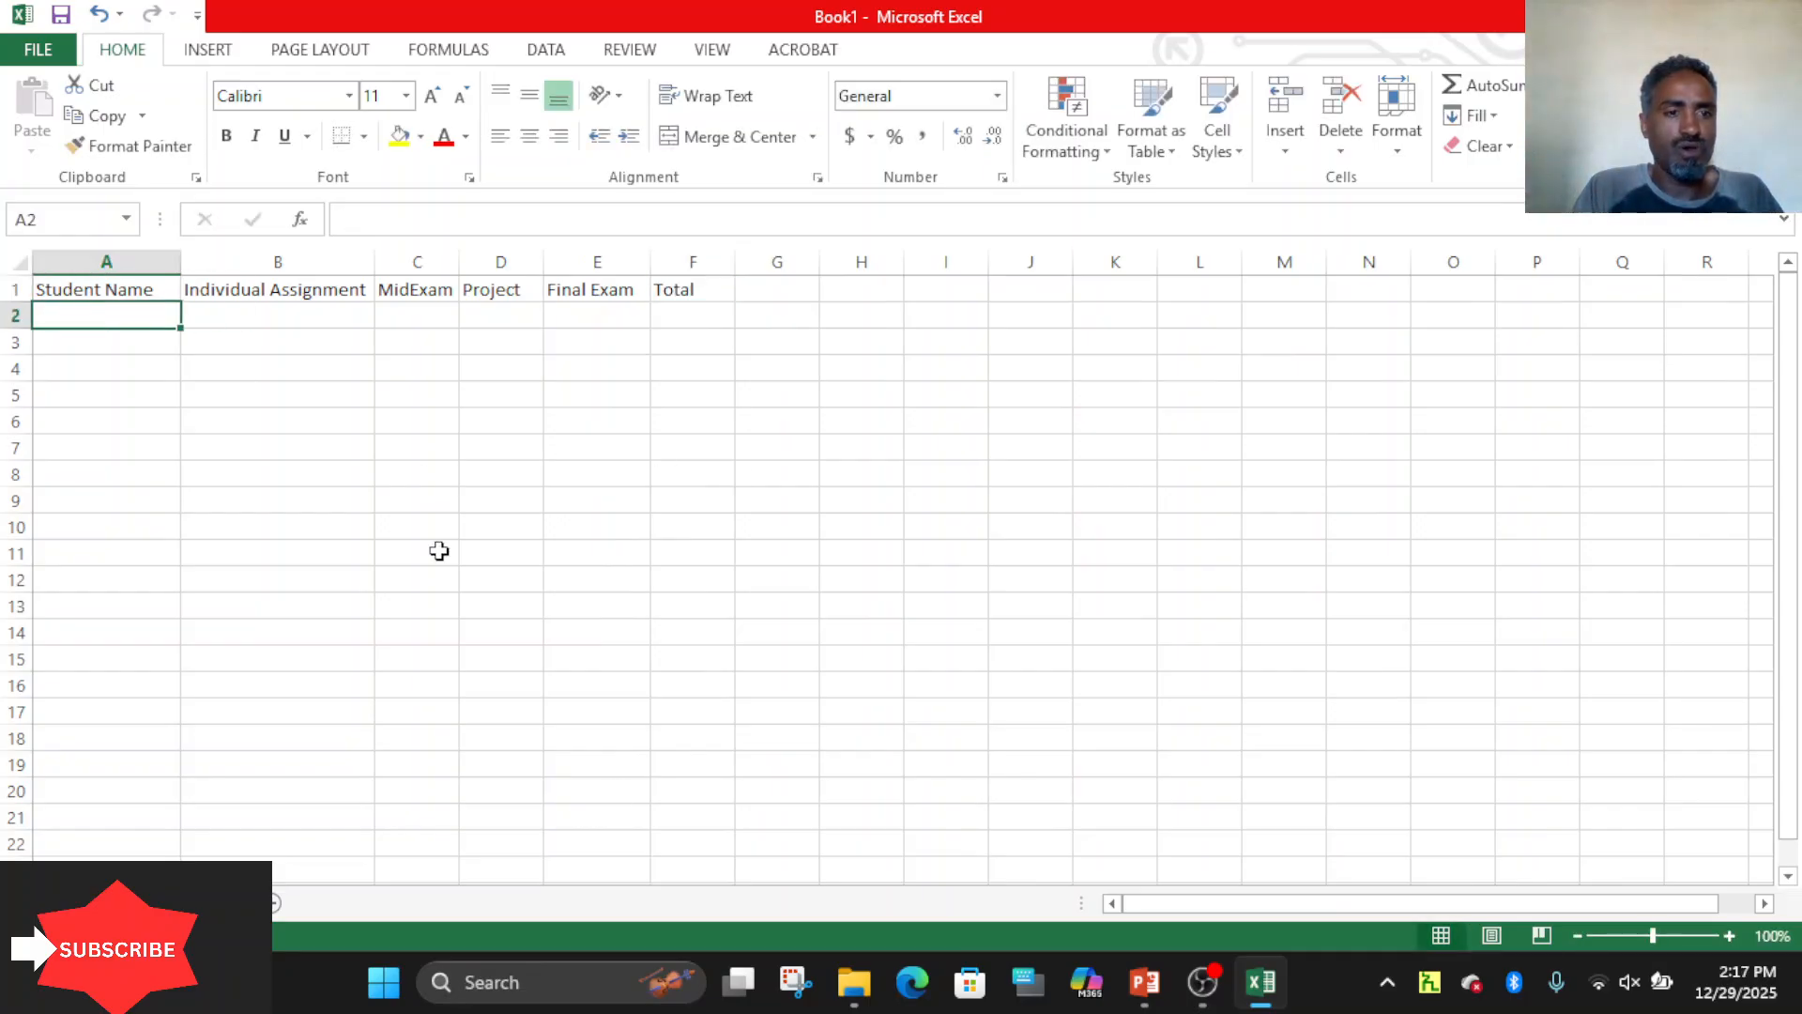
type("10")
key("Return")
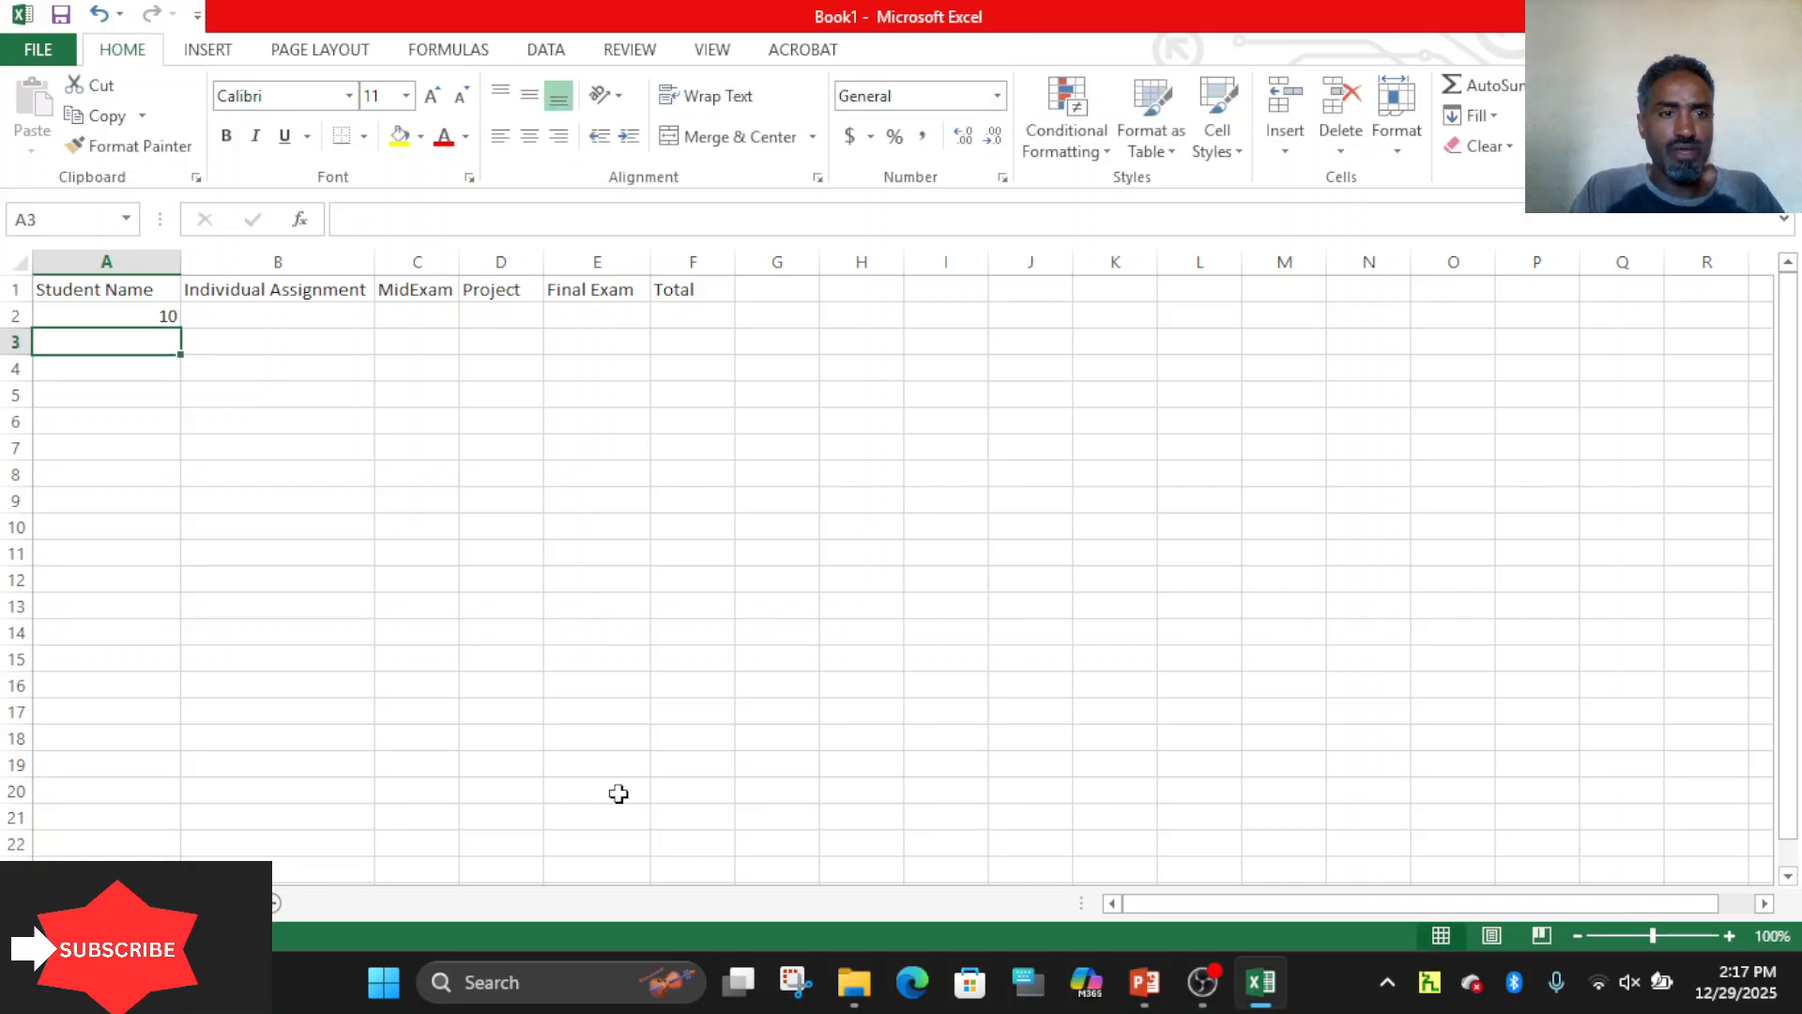
key("Up")
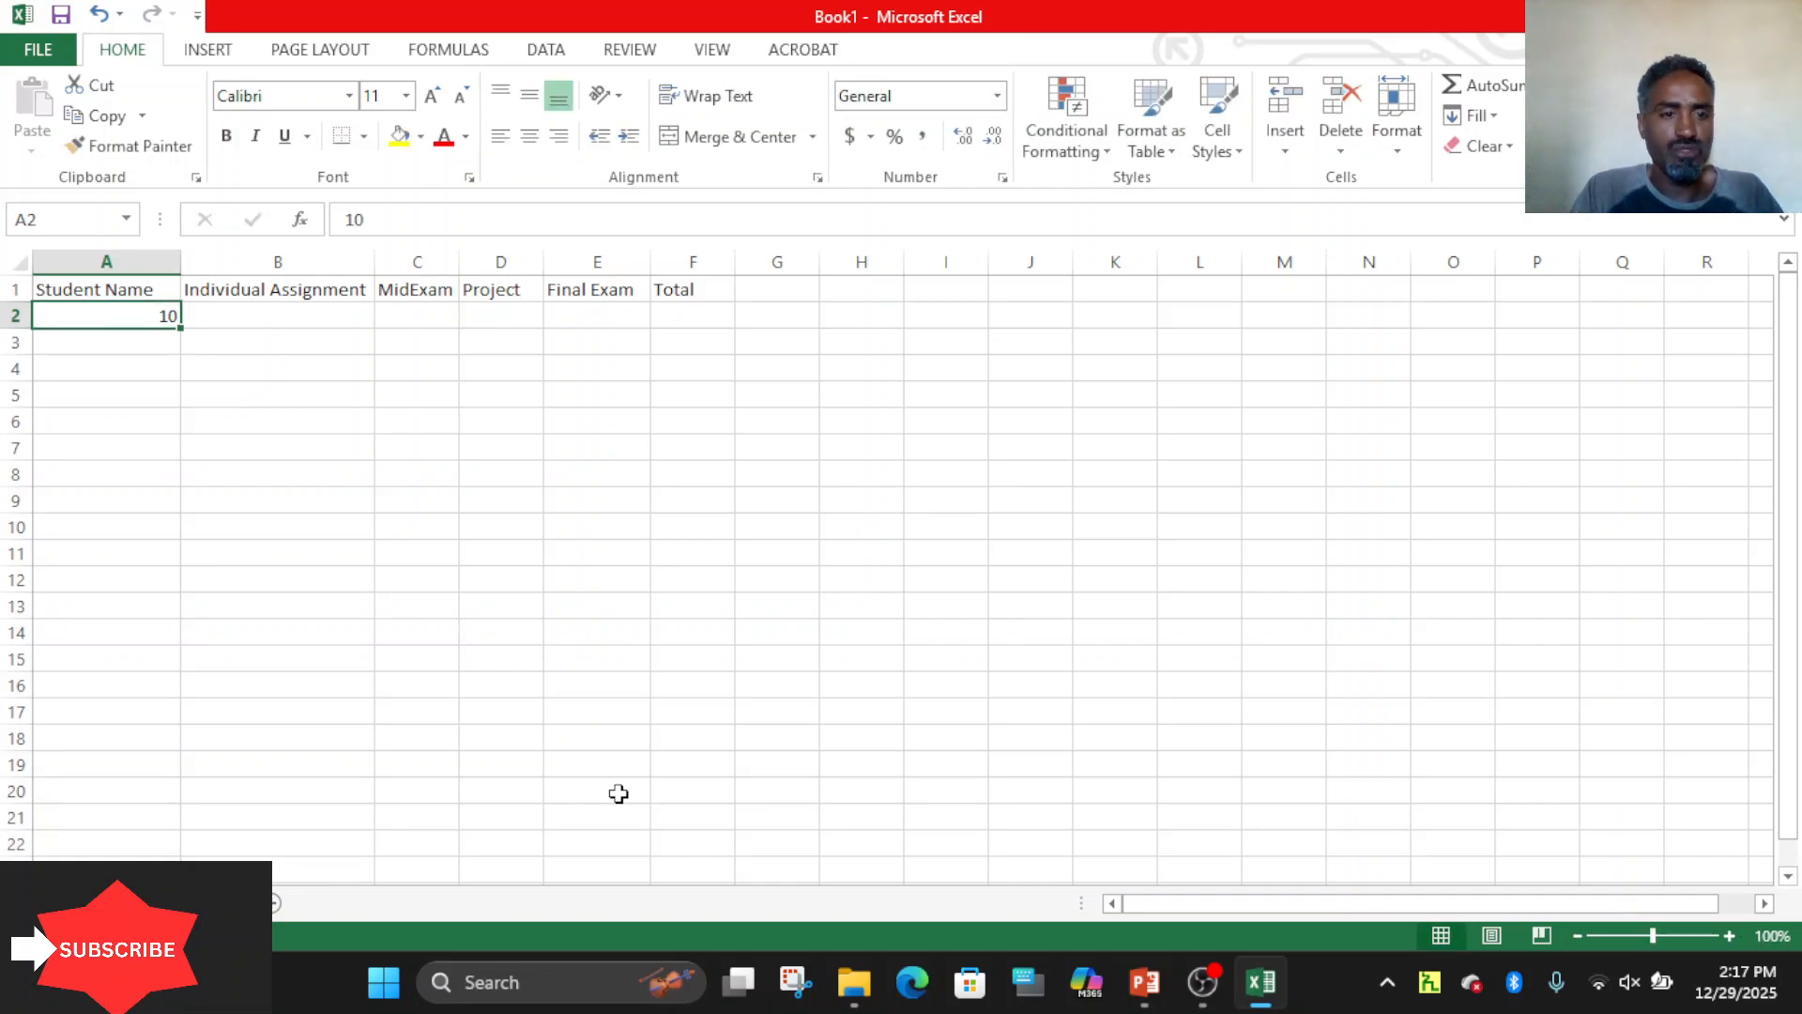
type("AA")
key("Delete")
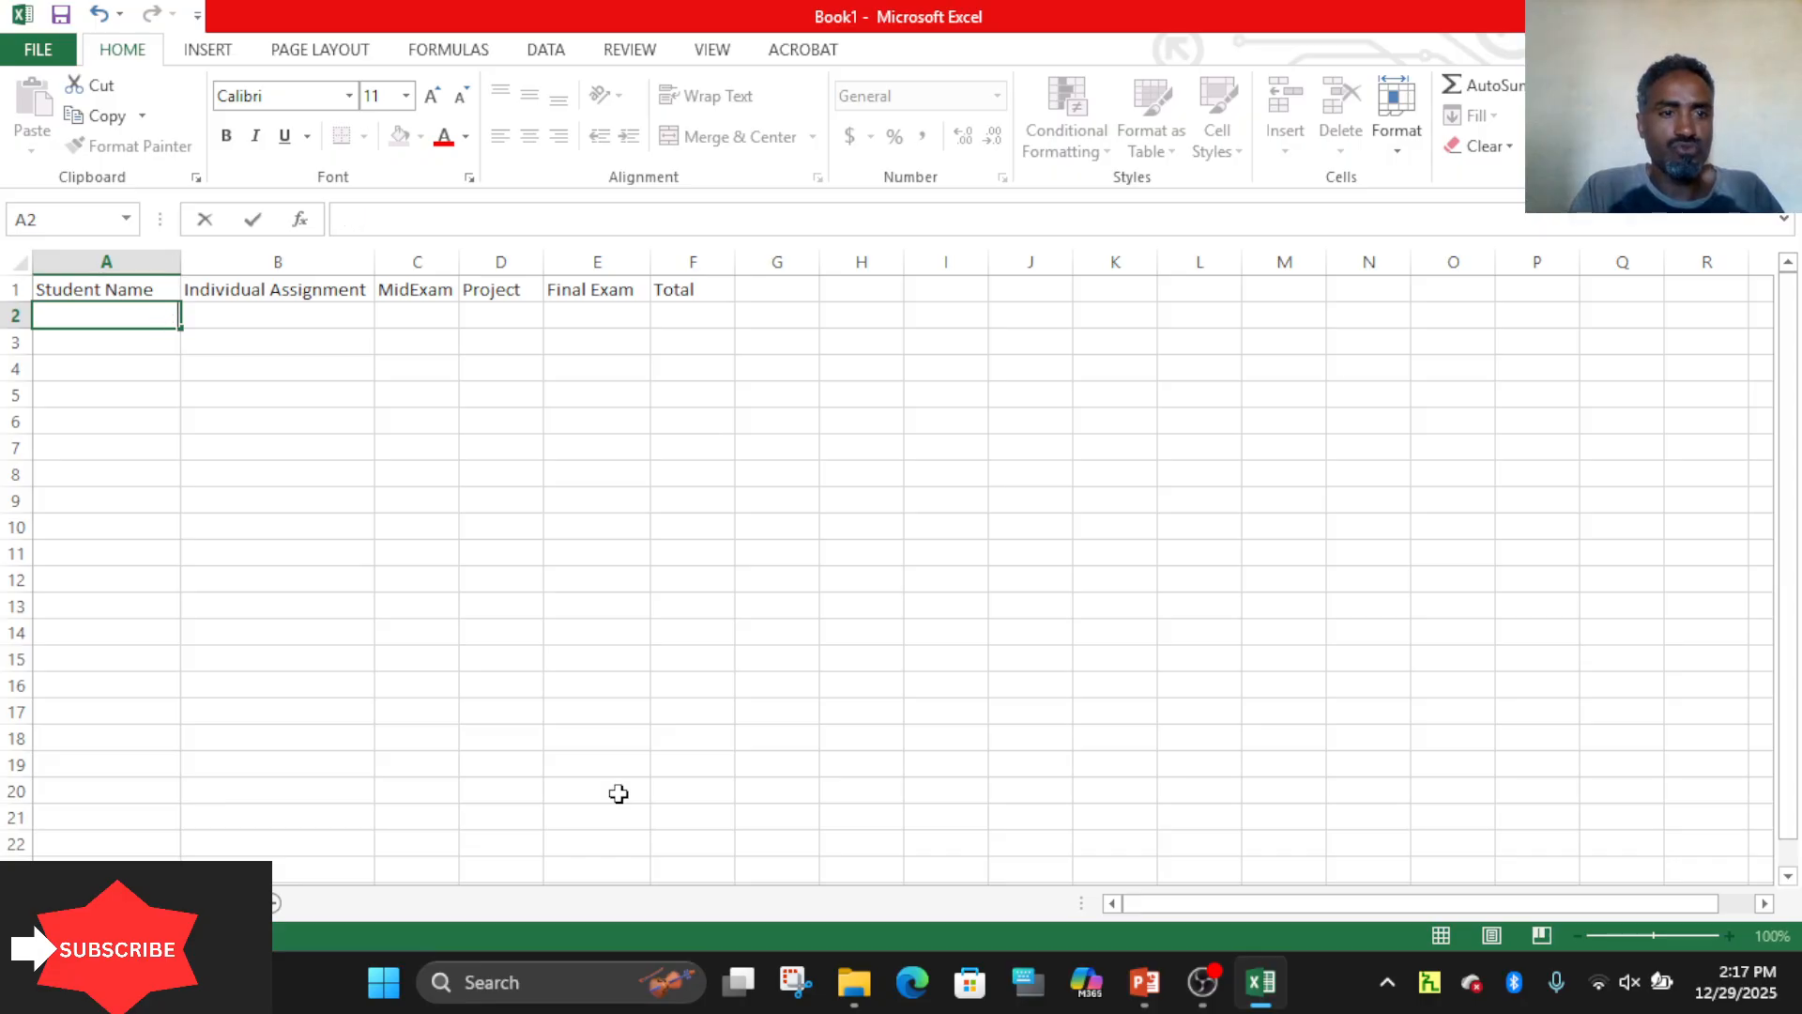
Enter "Student1" in A2 and fill the series down to A7, ending with Student6.
type("Studen")
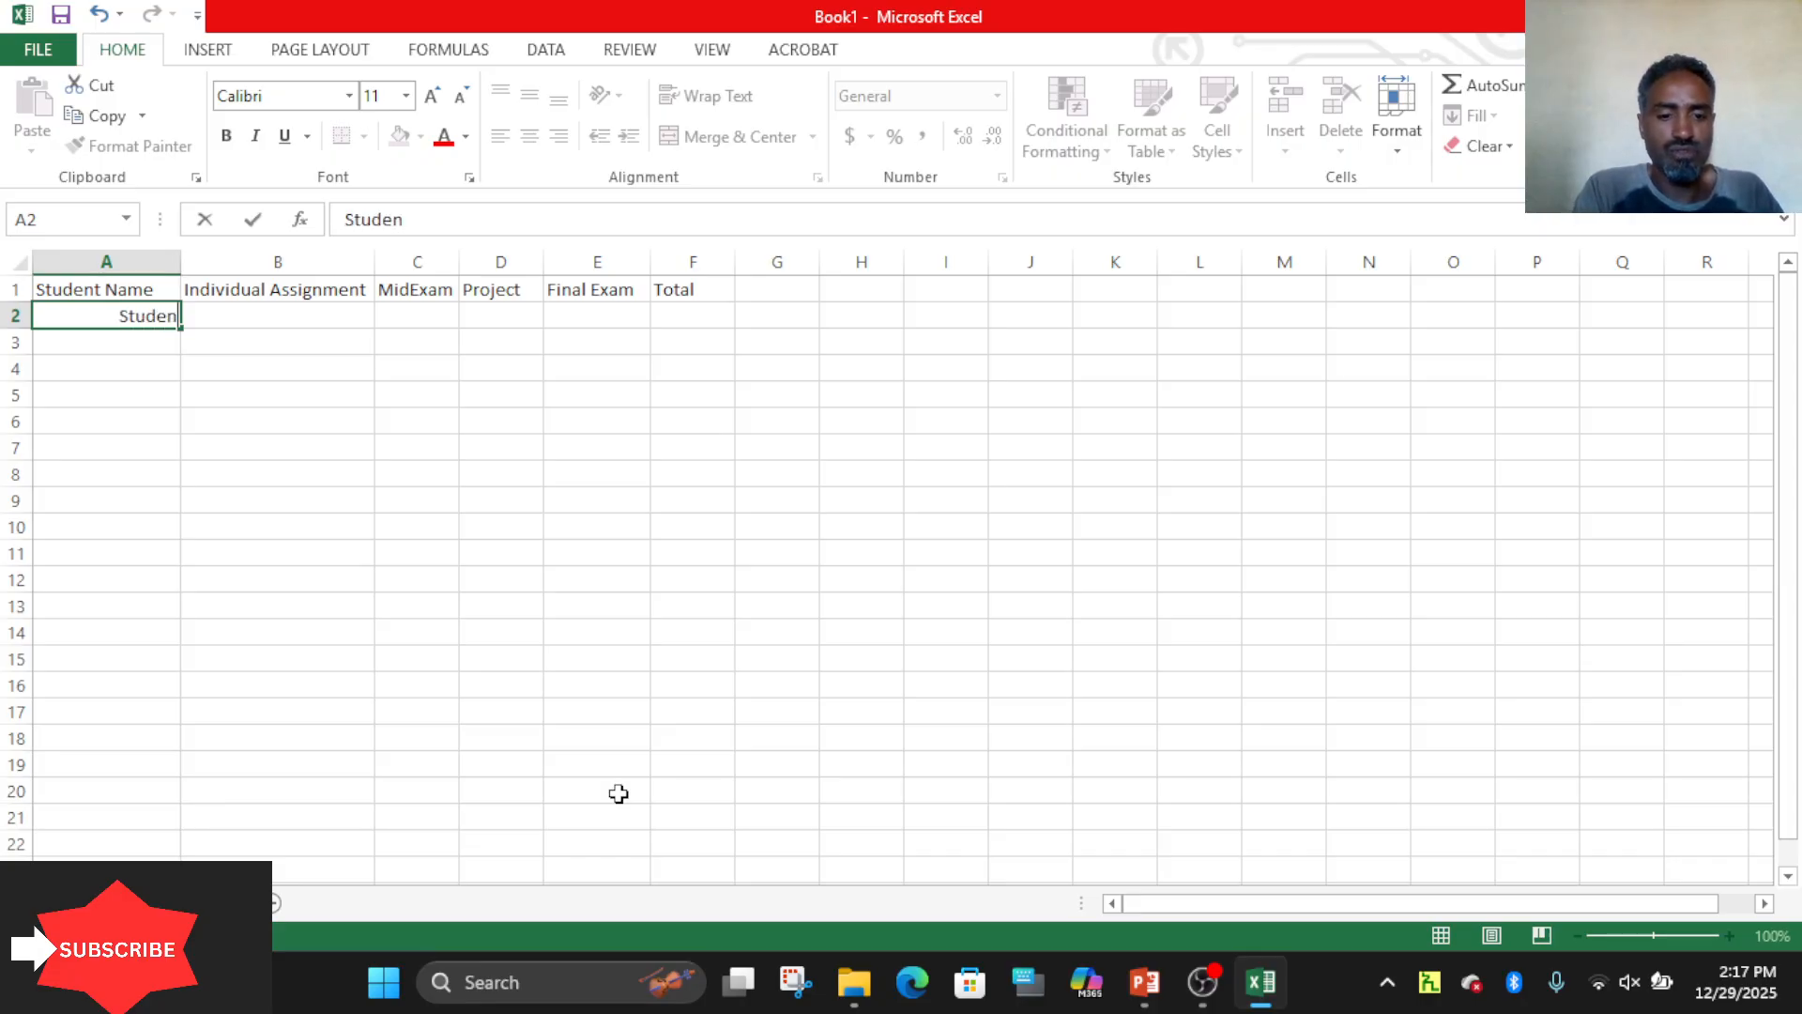
type("t1")
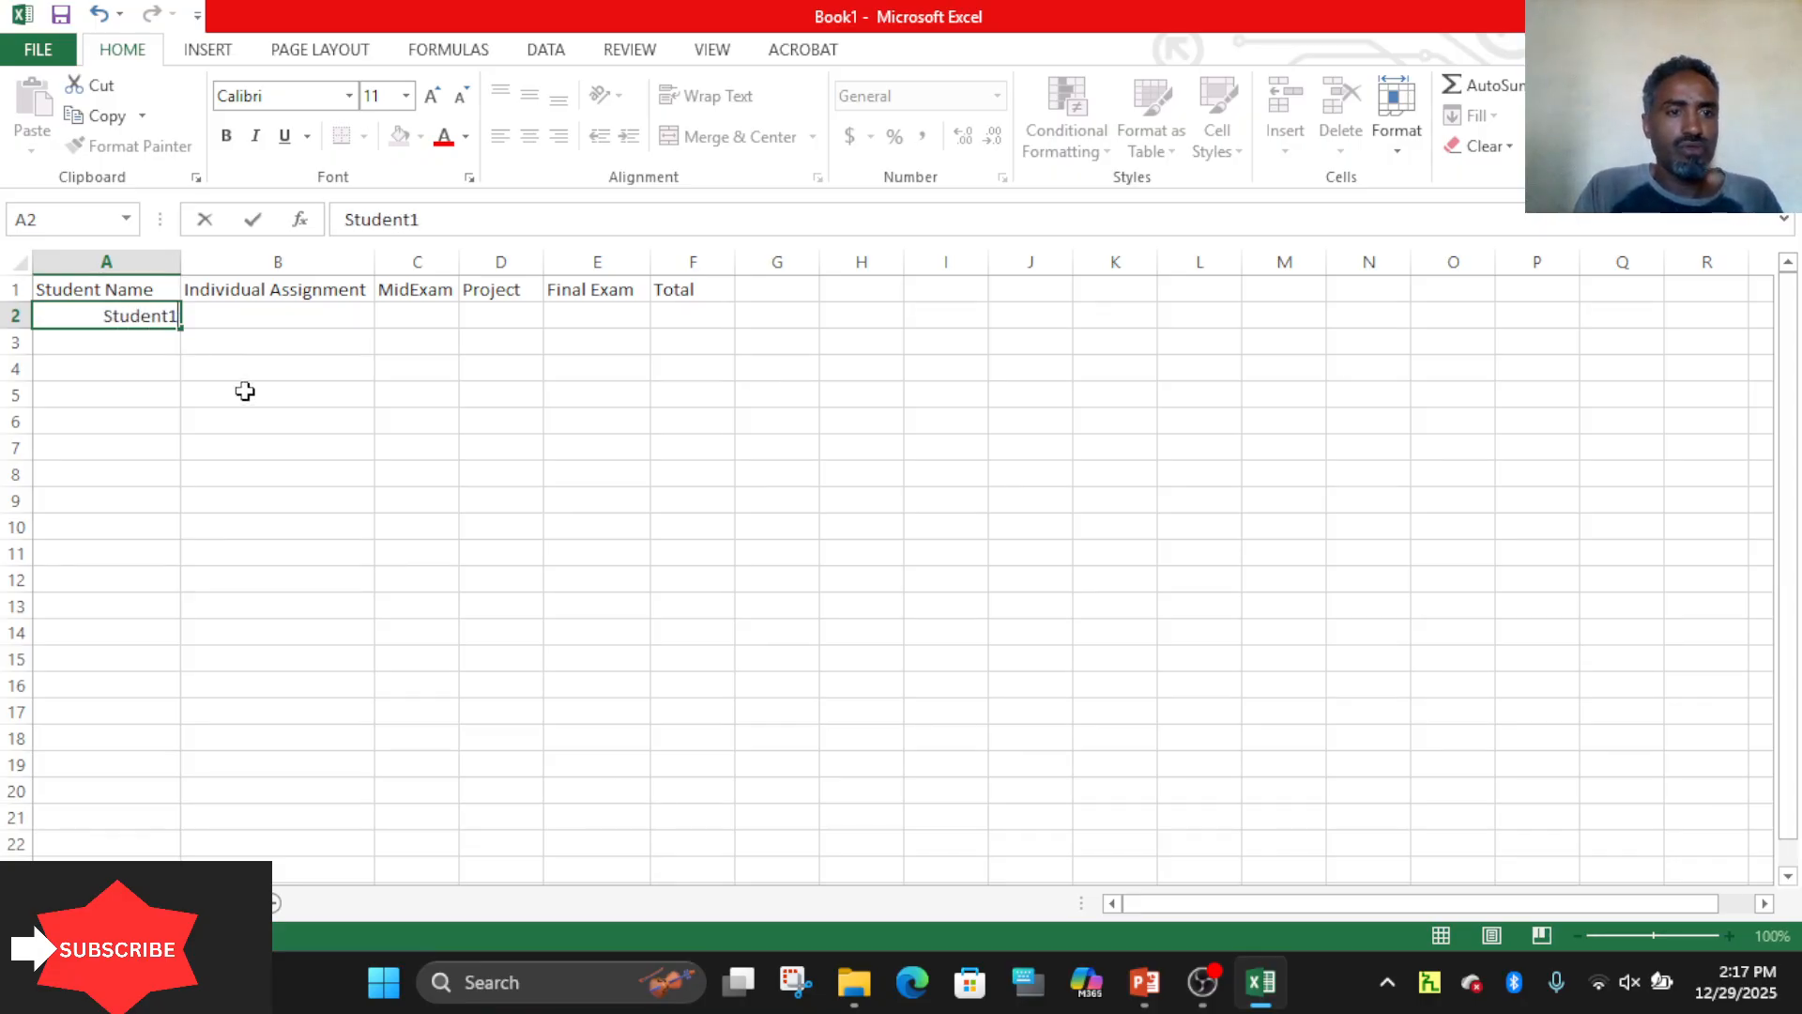
left_click(96, 341)
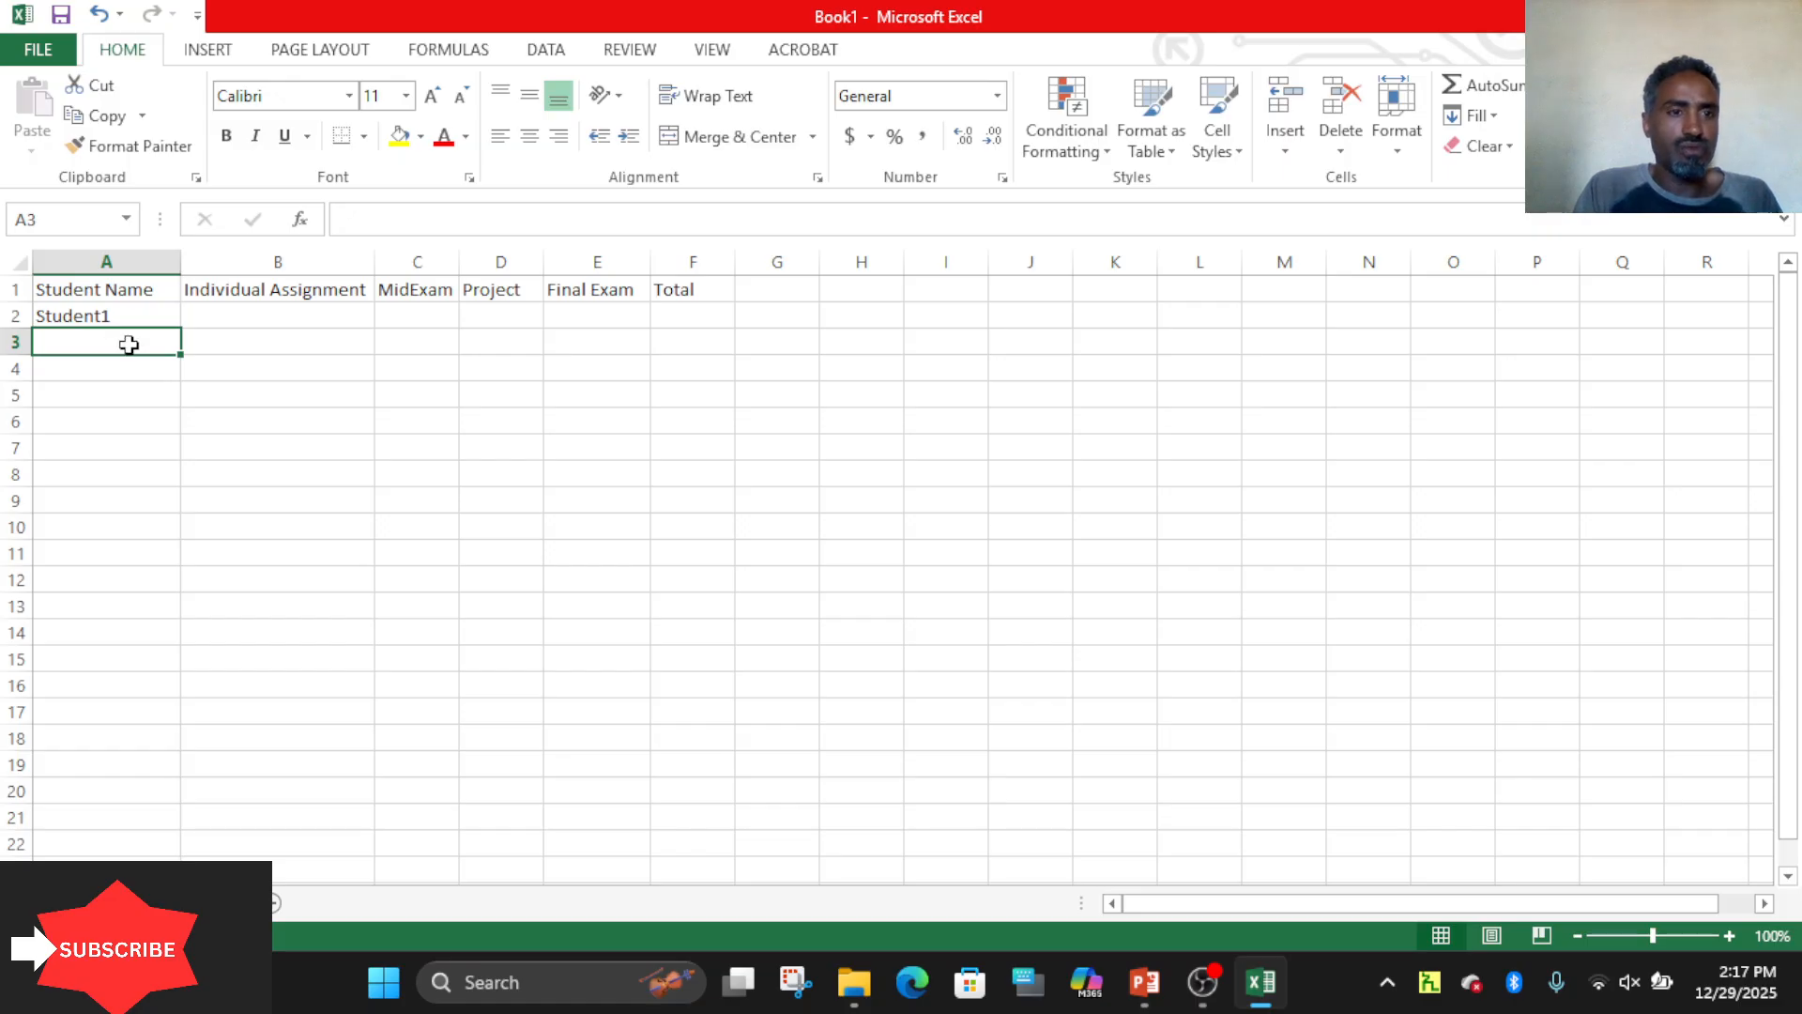
left_click(131, 313)
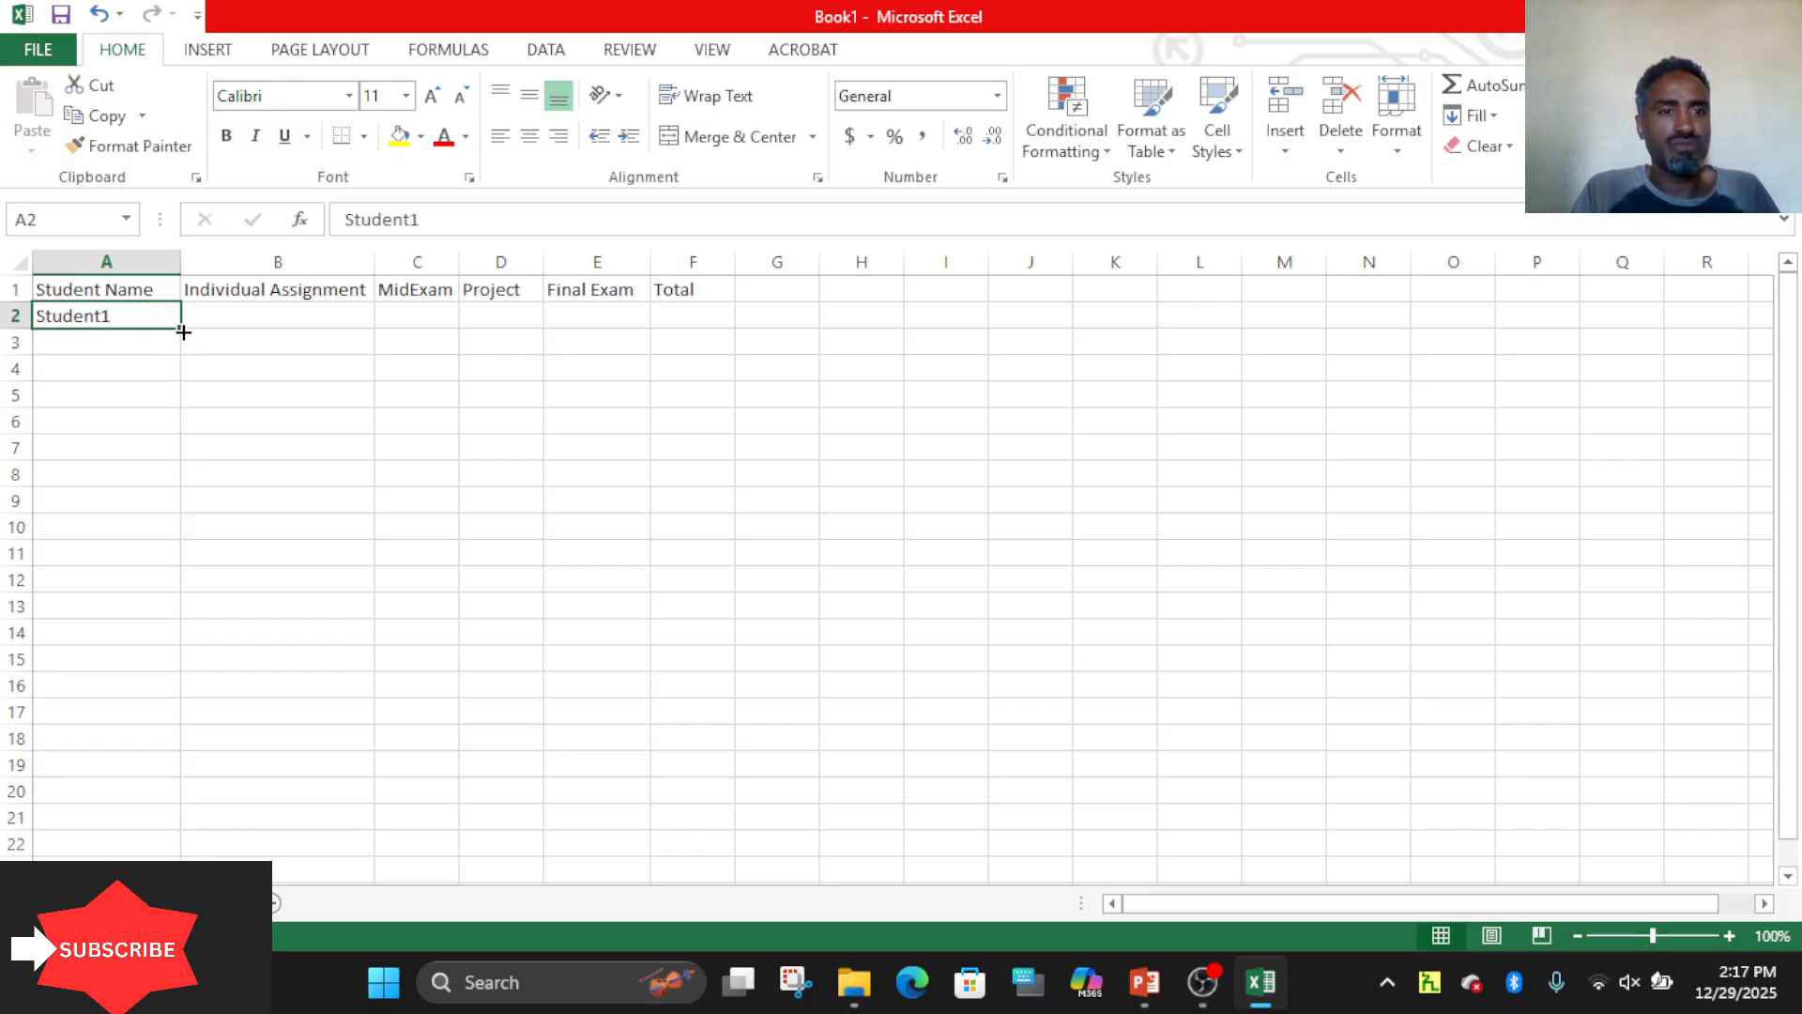
left_click_drag(183, 331, 181, 457)
Repeat the series fill from A2 down over the existing student names to A7.
left_click(128, 340)
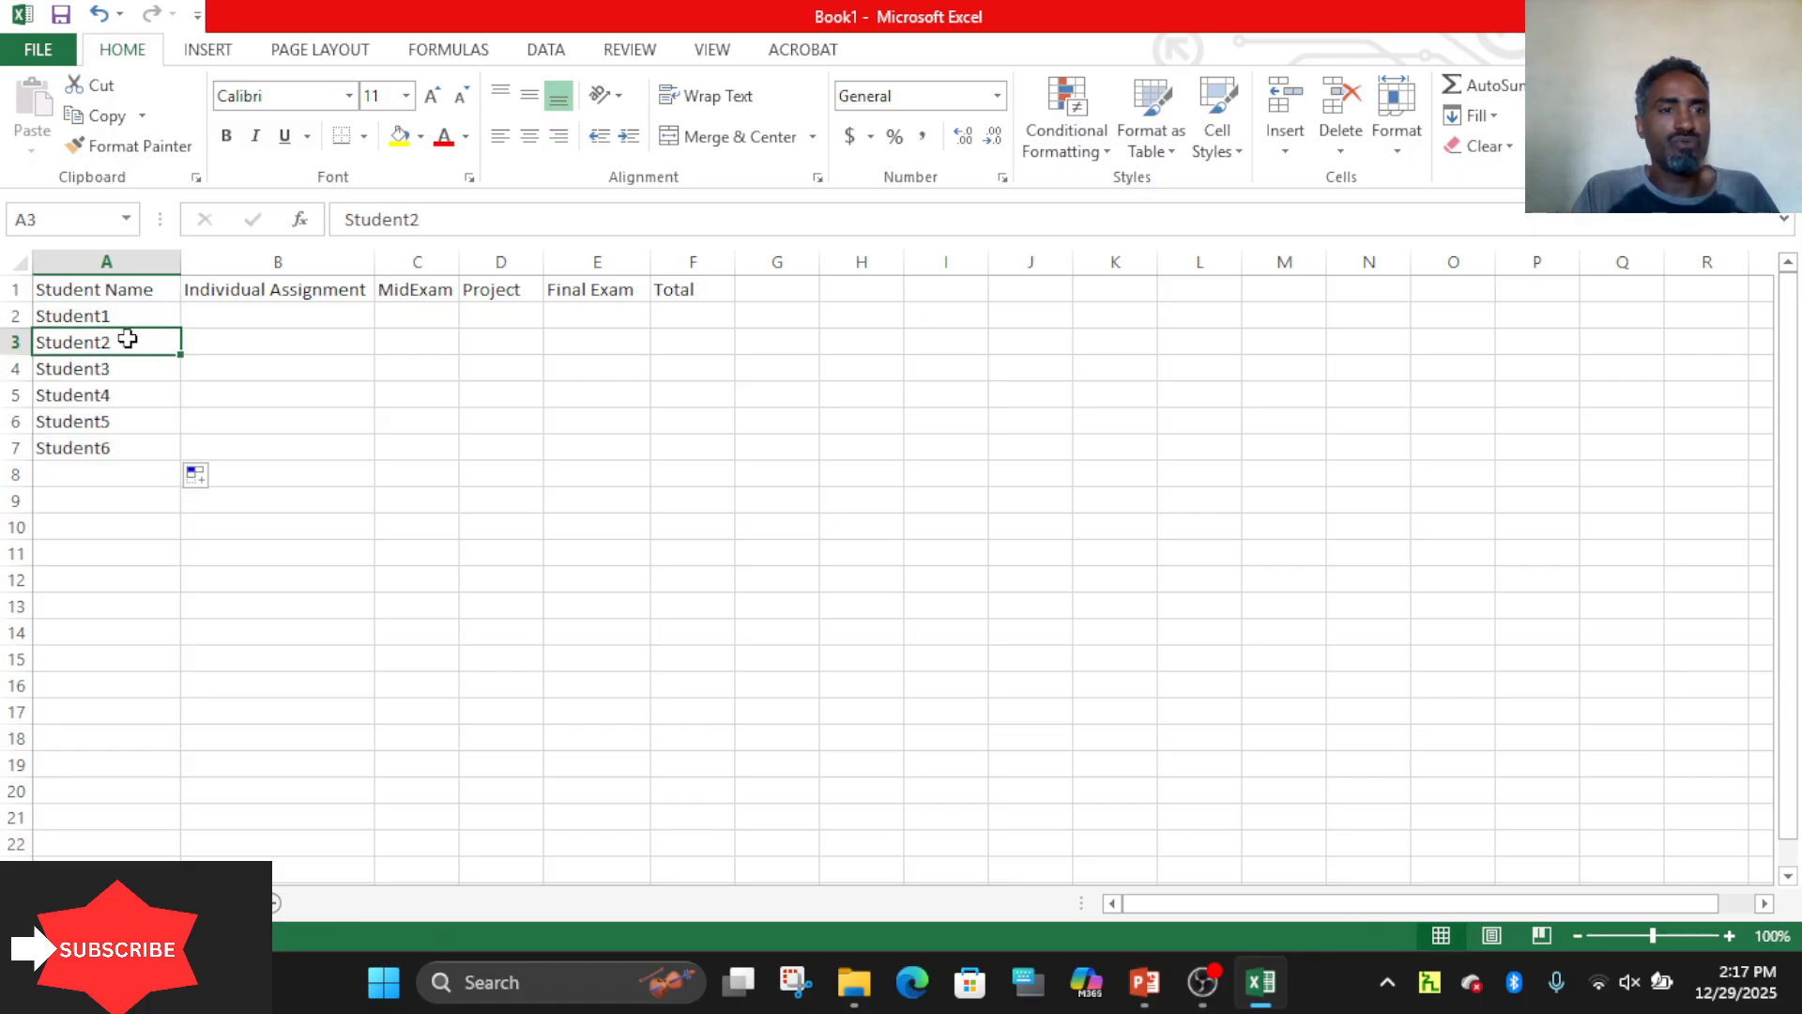
left_click(151, 317)
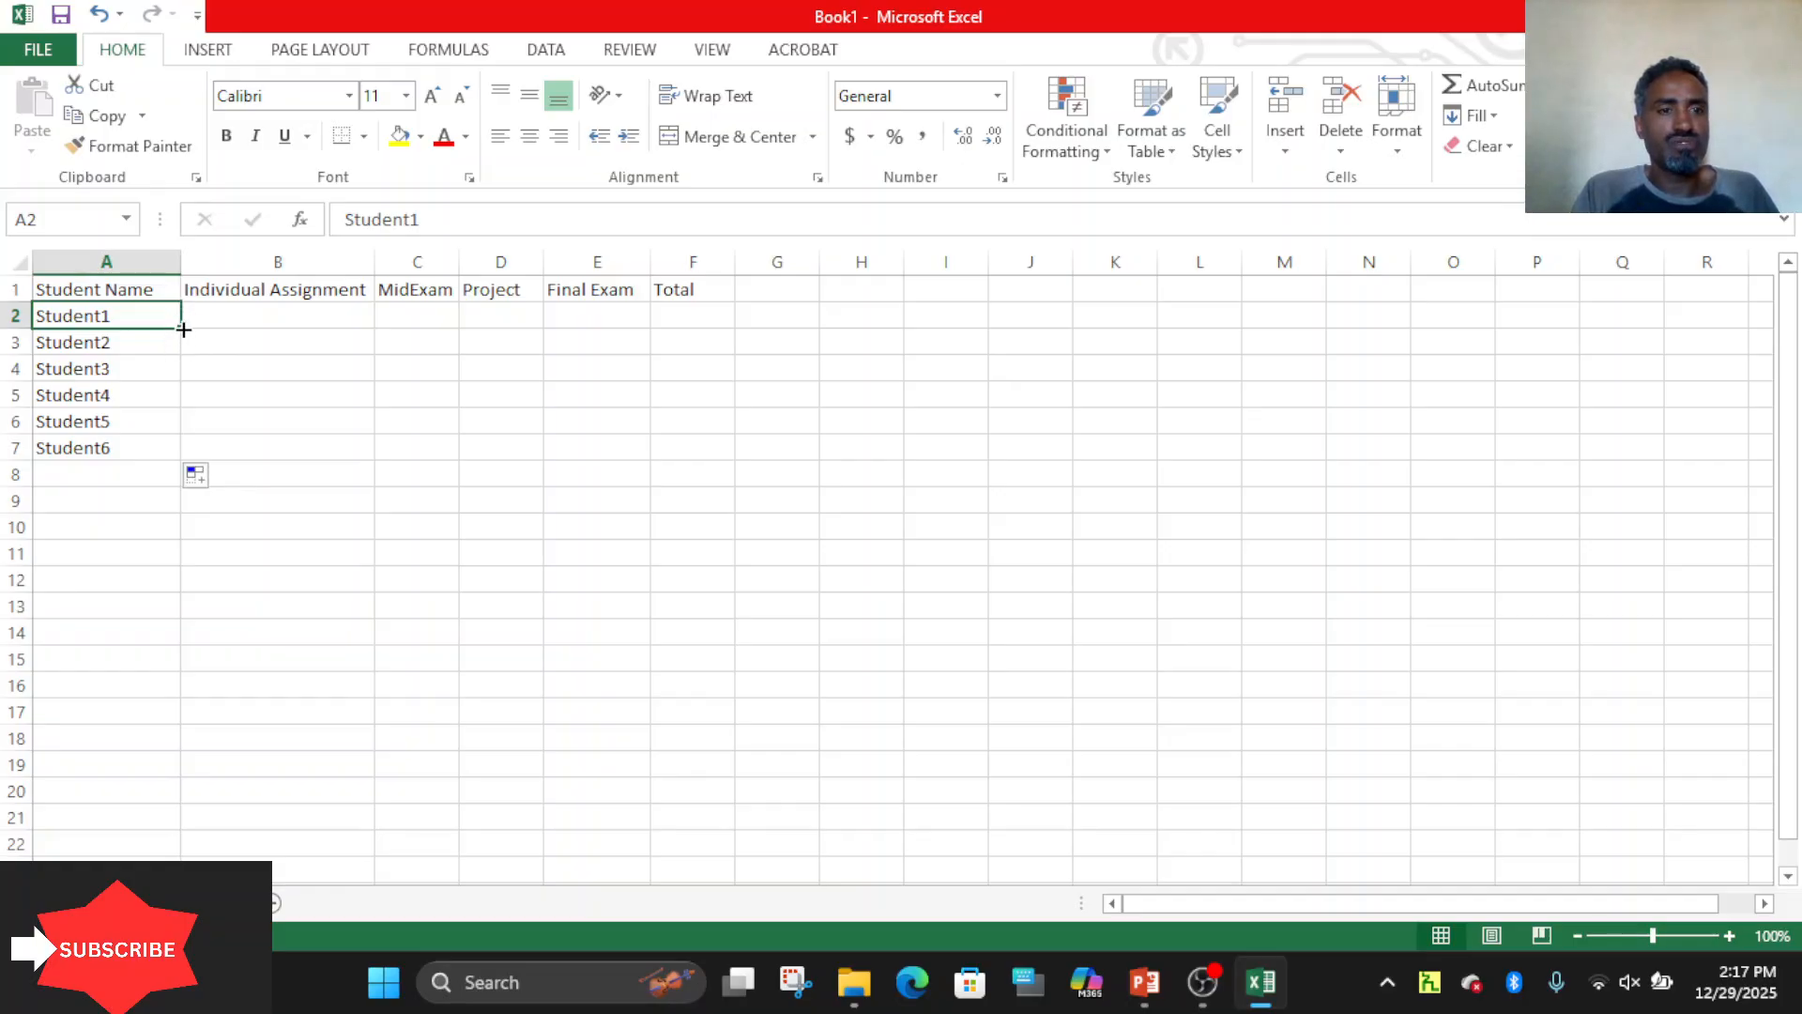
left_click_drag(183, 329, 182, 460)
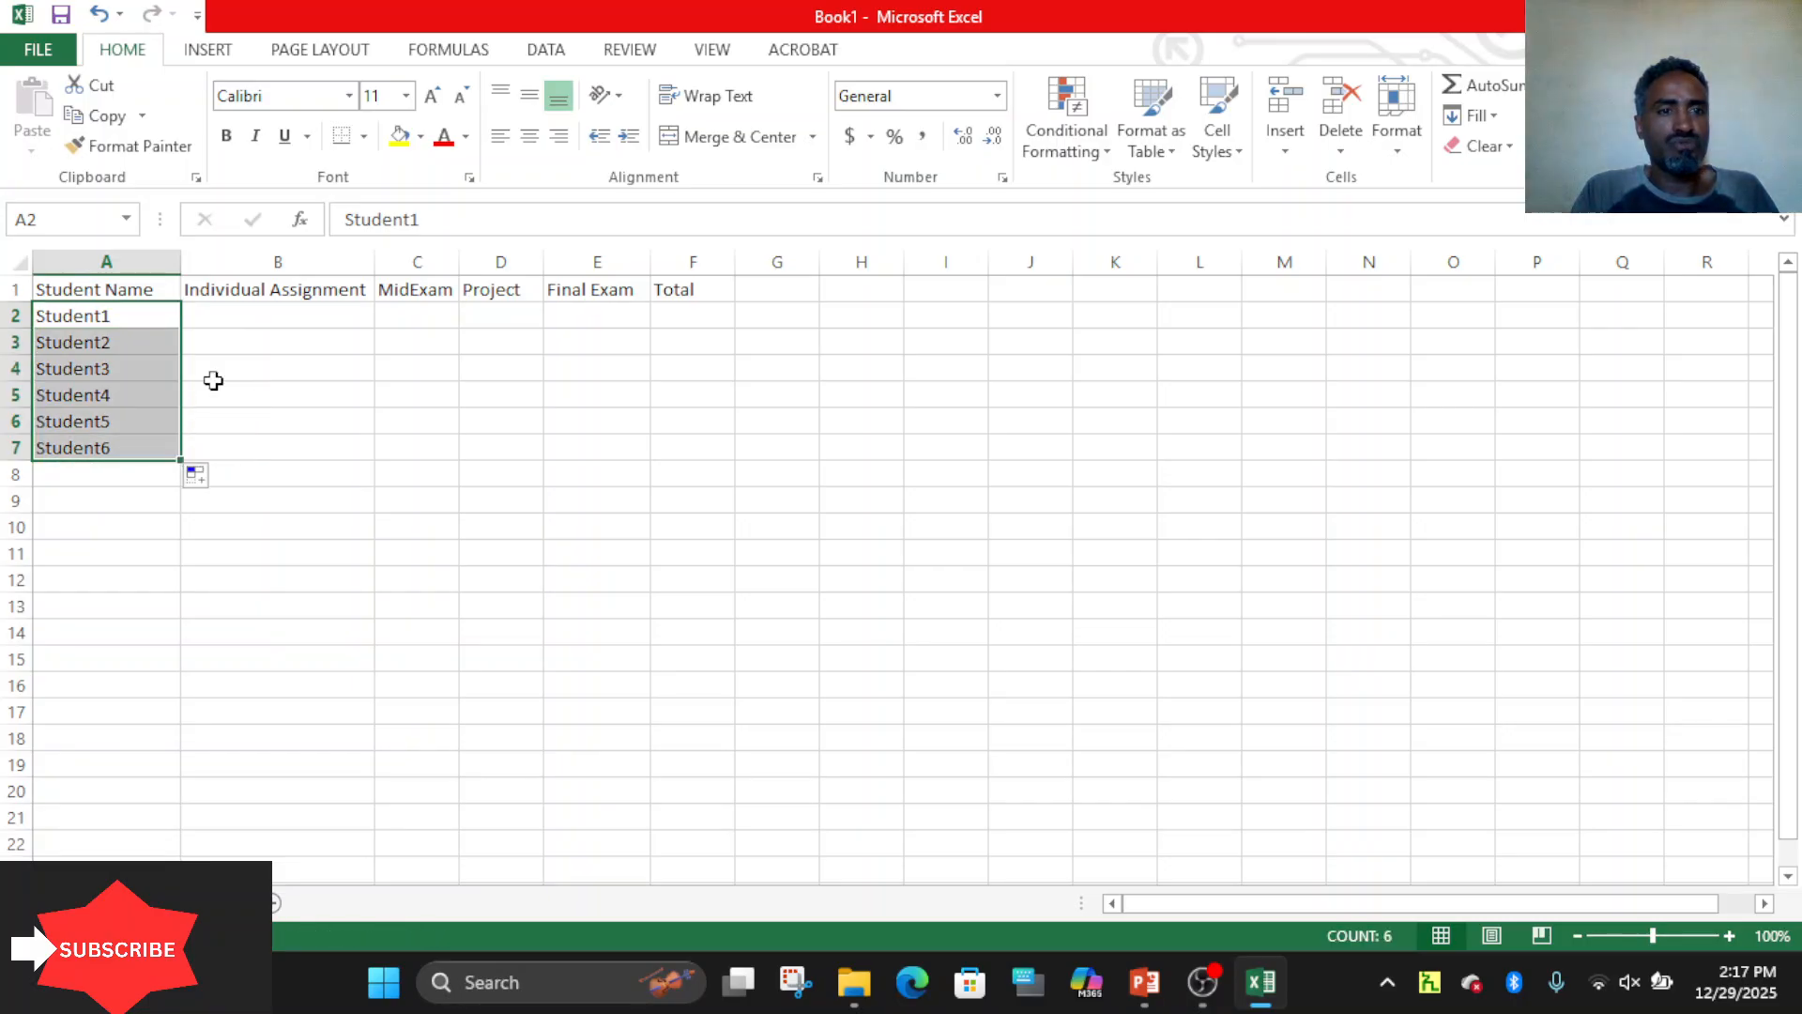
Enter the Individual Assignment scores 10, 12, 16, 13, 13 and 12 for Student1 to Student6 in B2:B7.
left_click(234, 336)
left_click(264, 312)
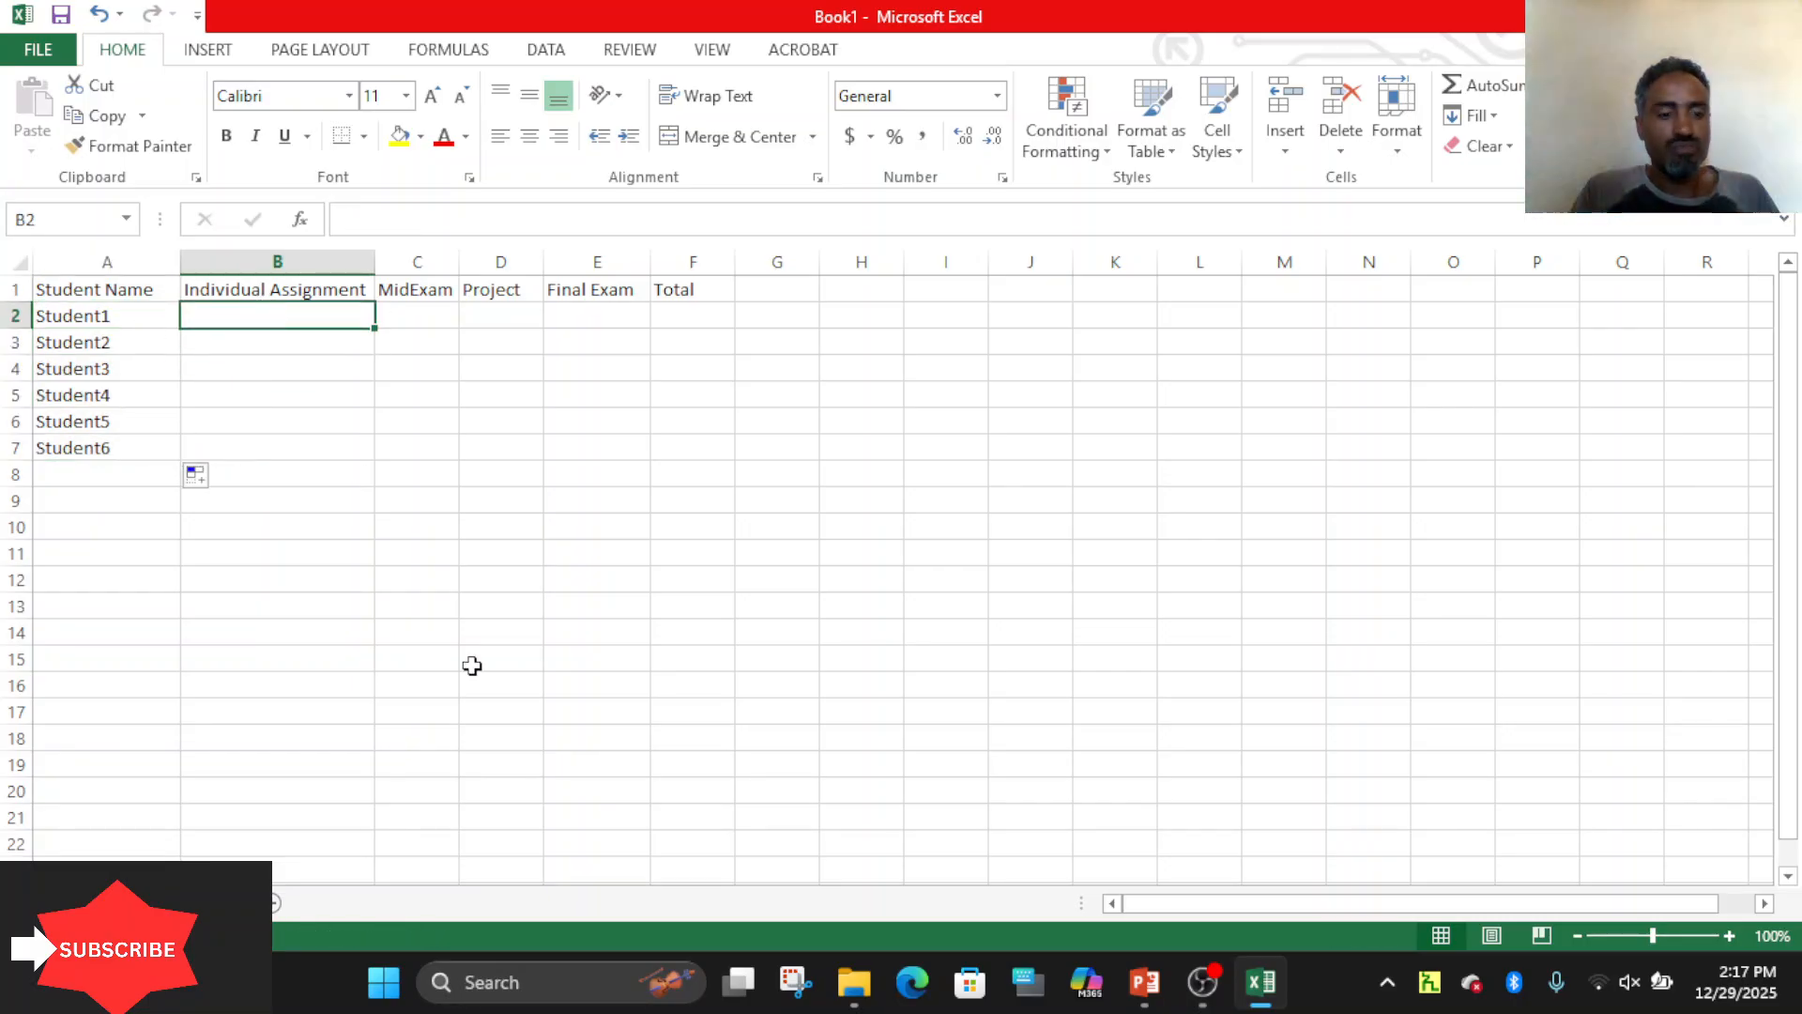
type("10")
key("Return")
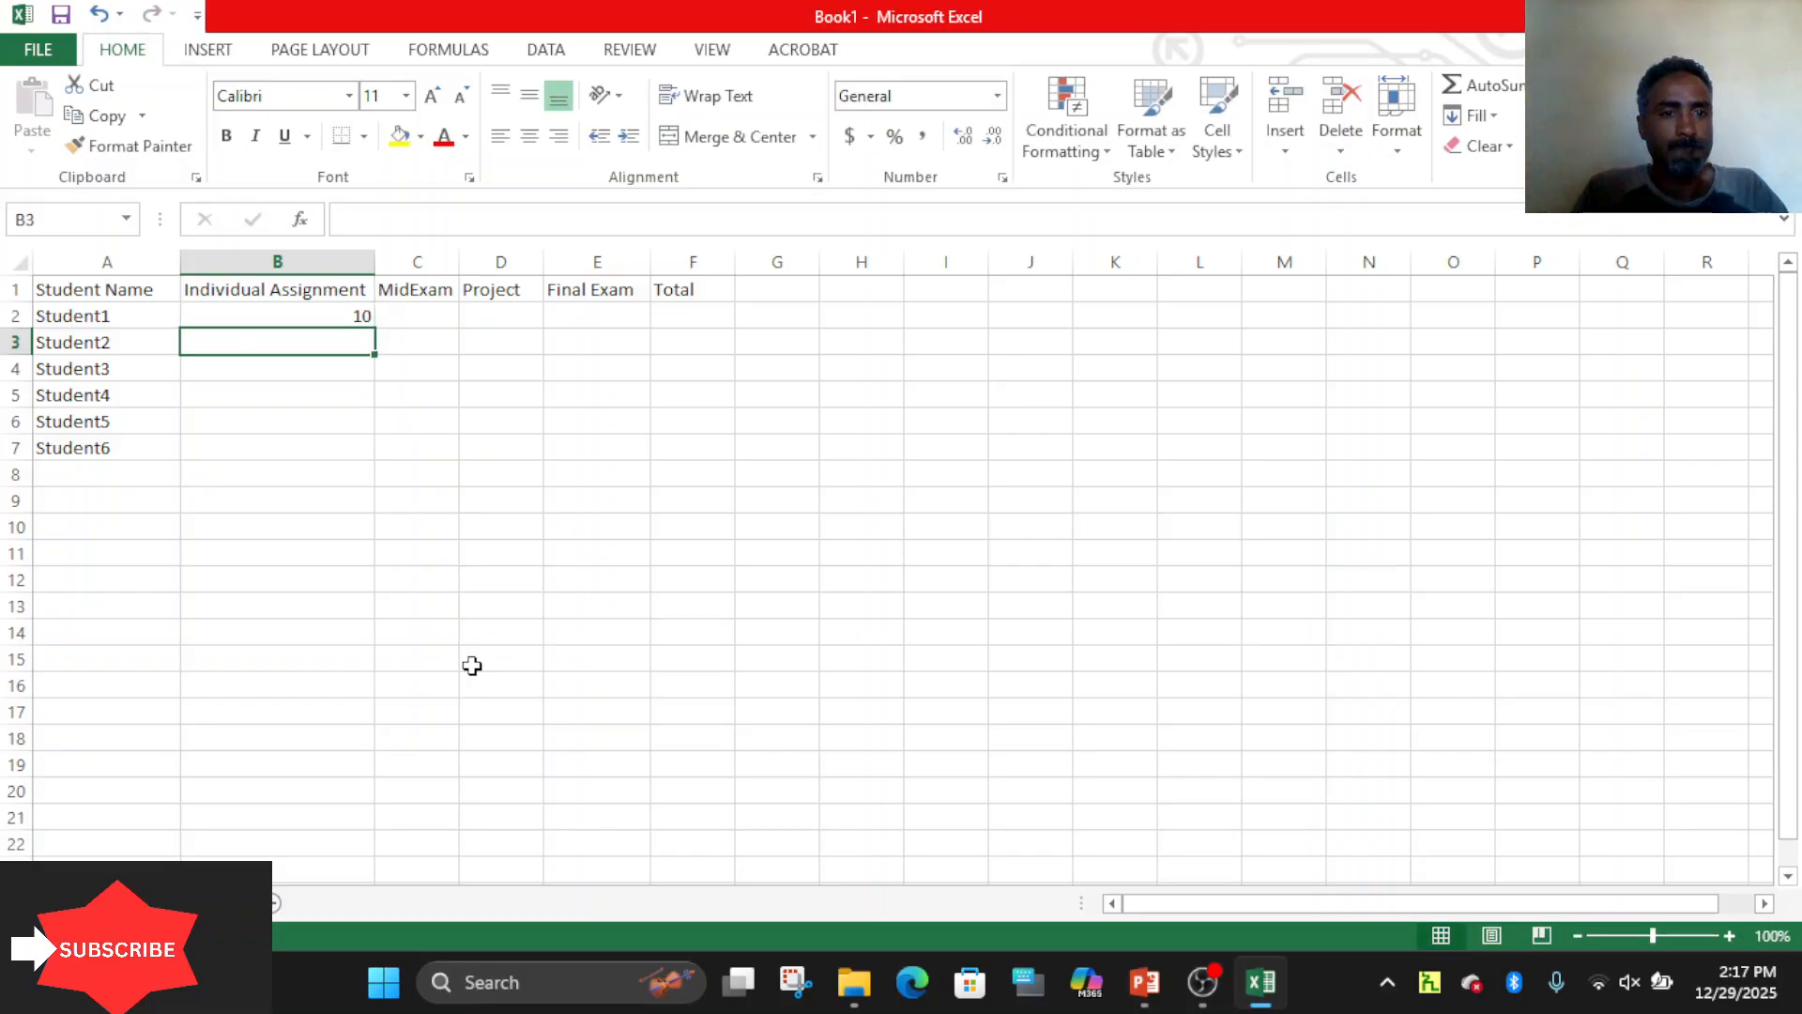
type("12")
key("Return")
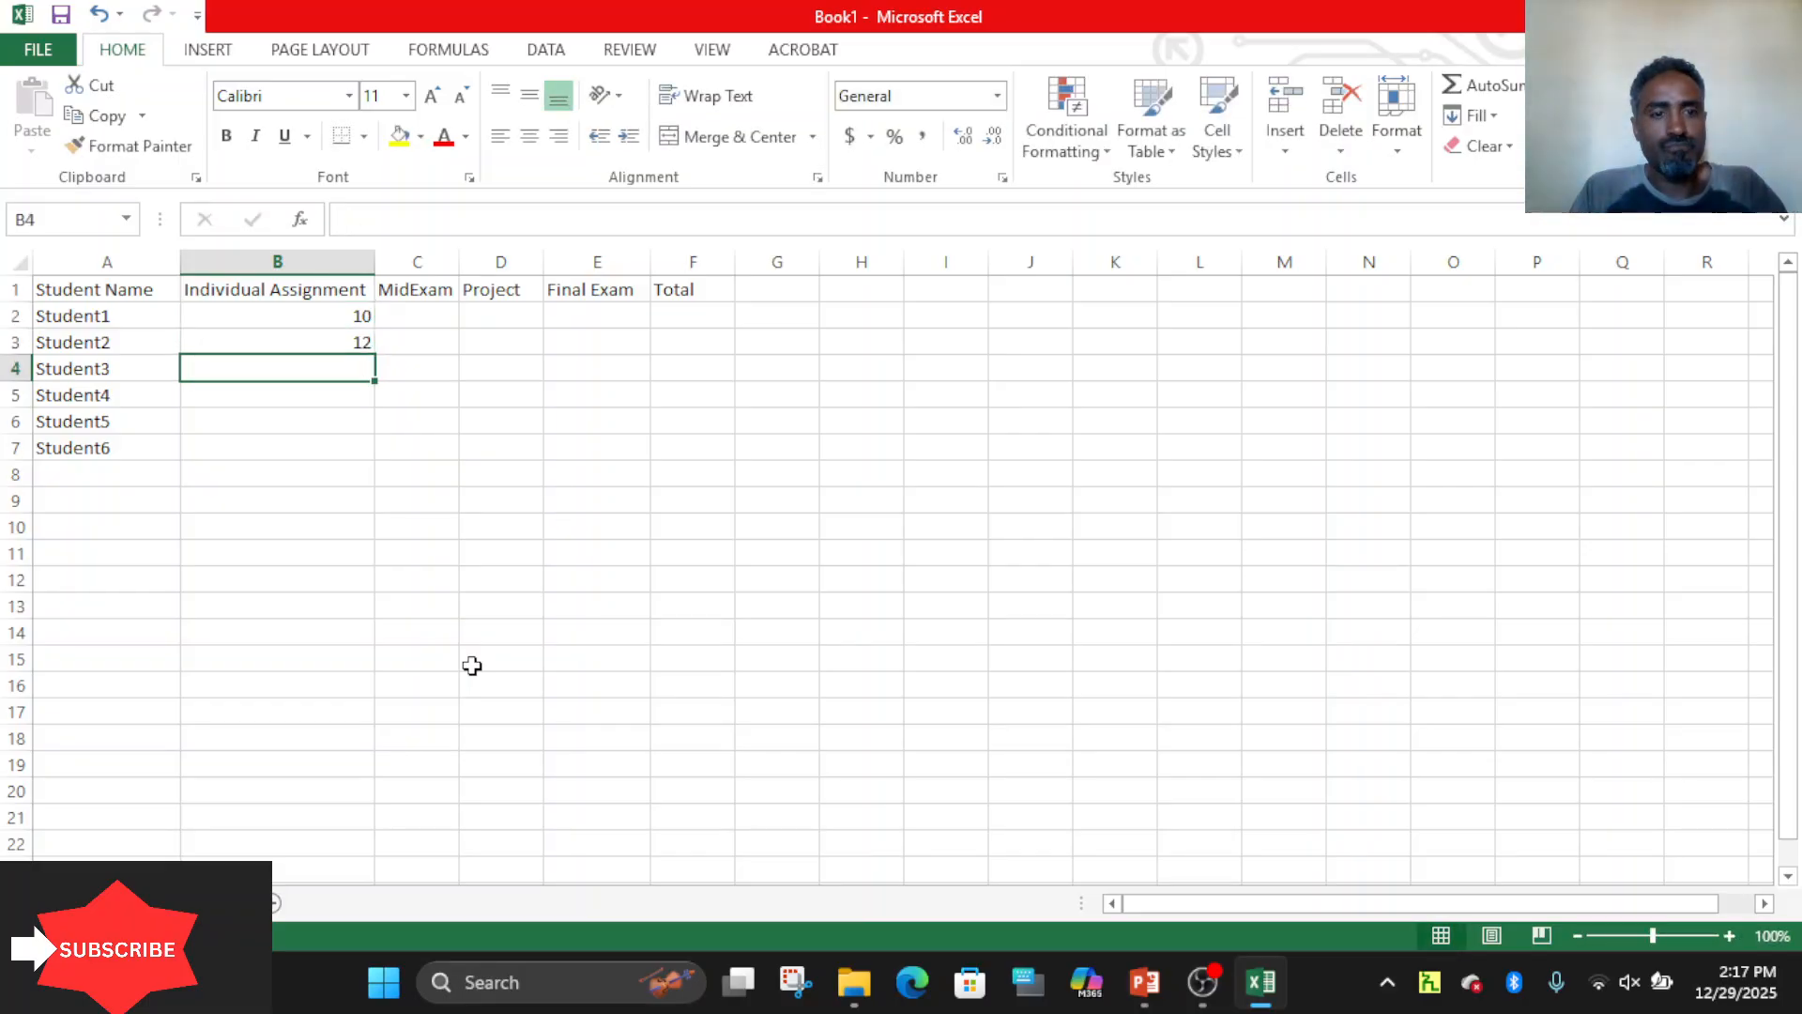
type("16")
key("Return")
type("13")
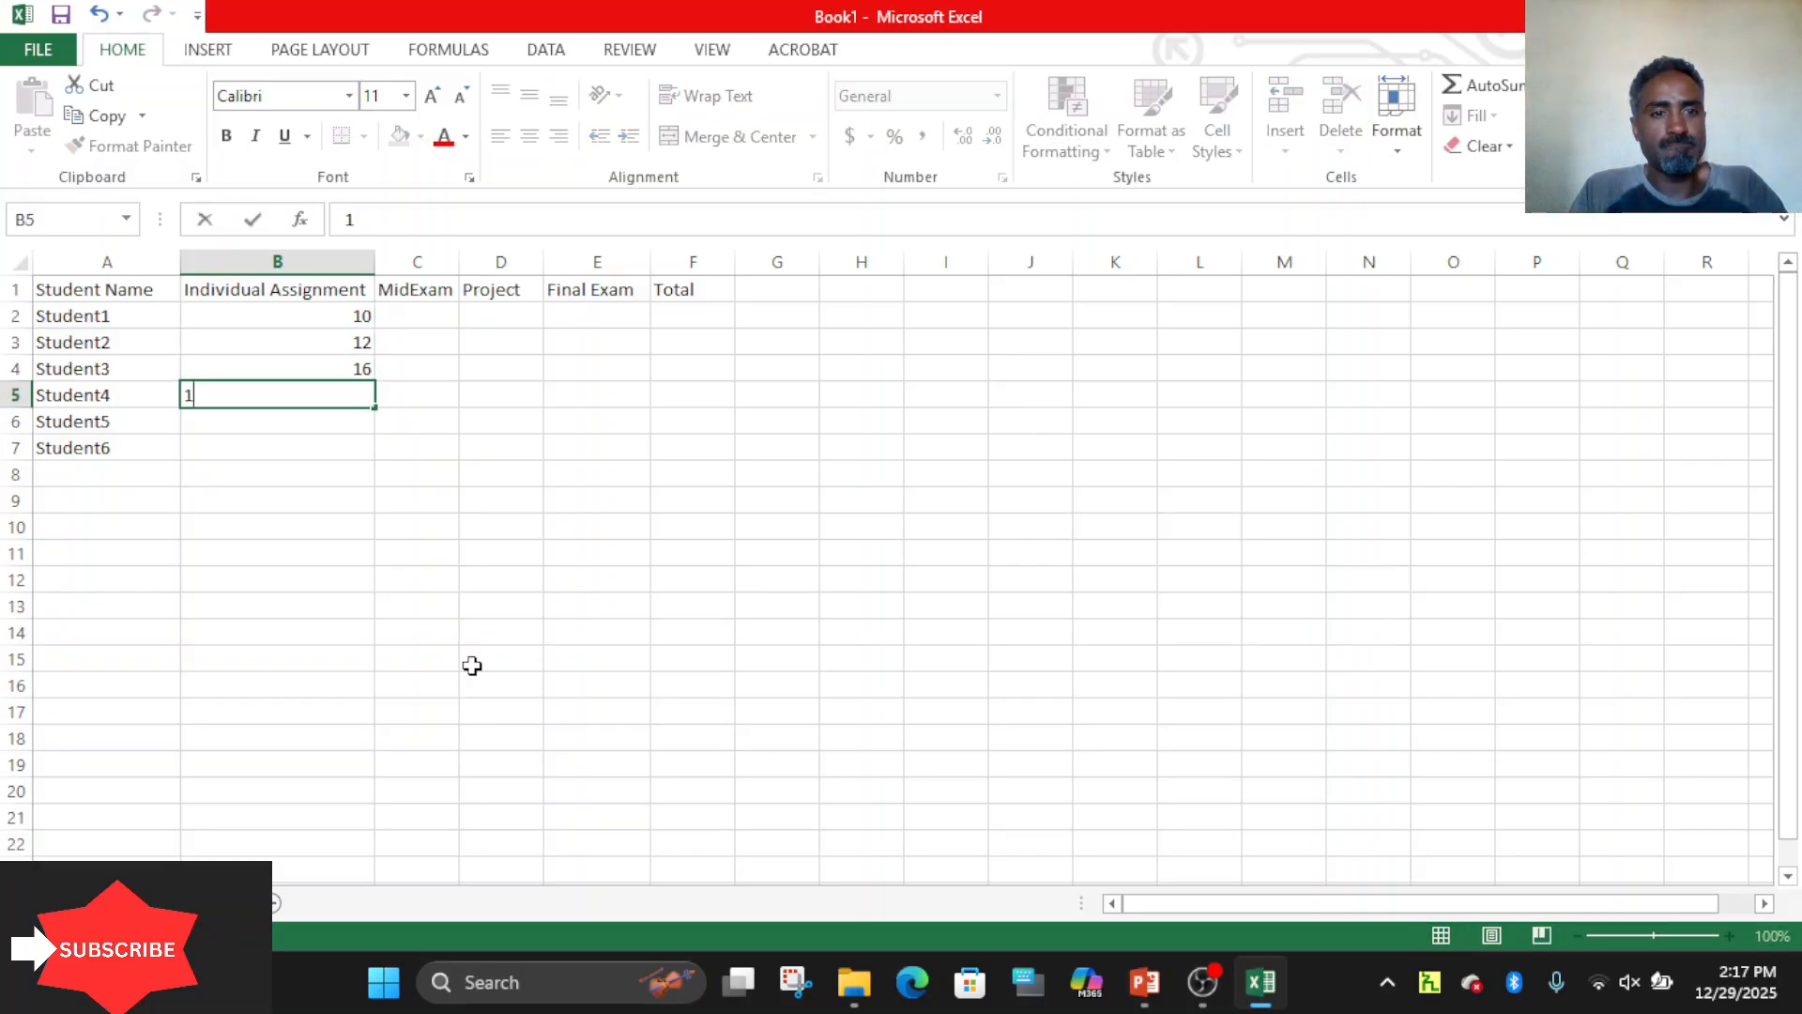
key("Return")
type("13")
key("Return")
type("1")
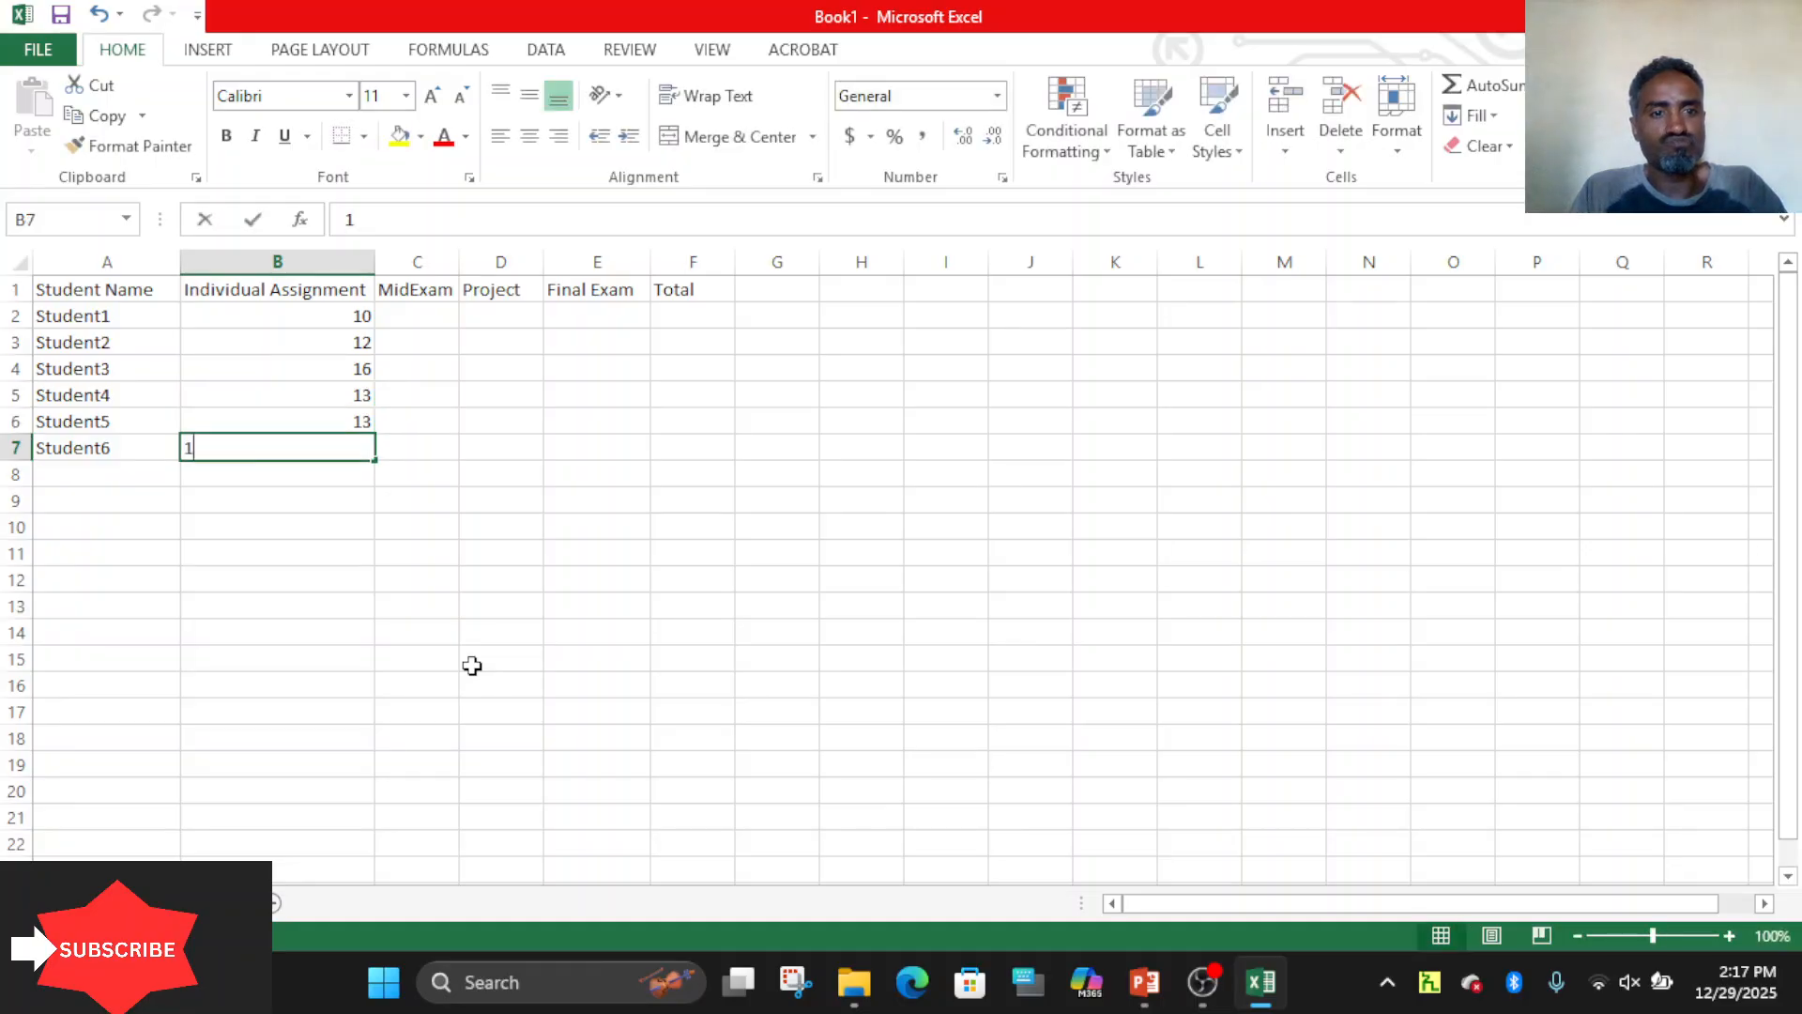
type("2")
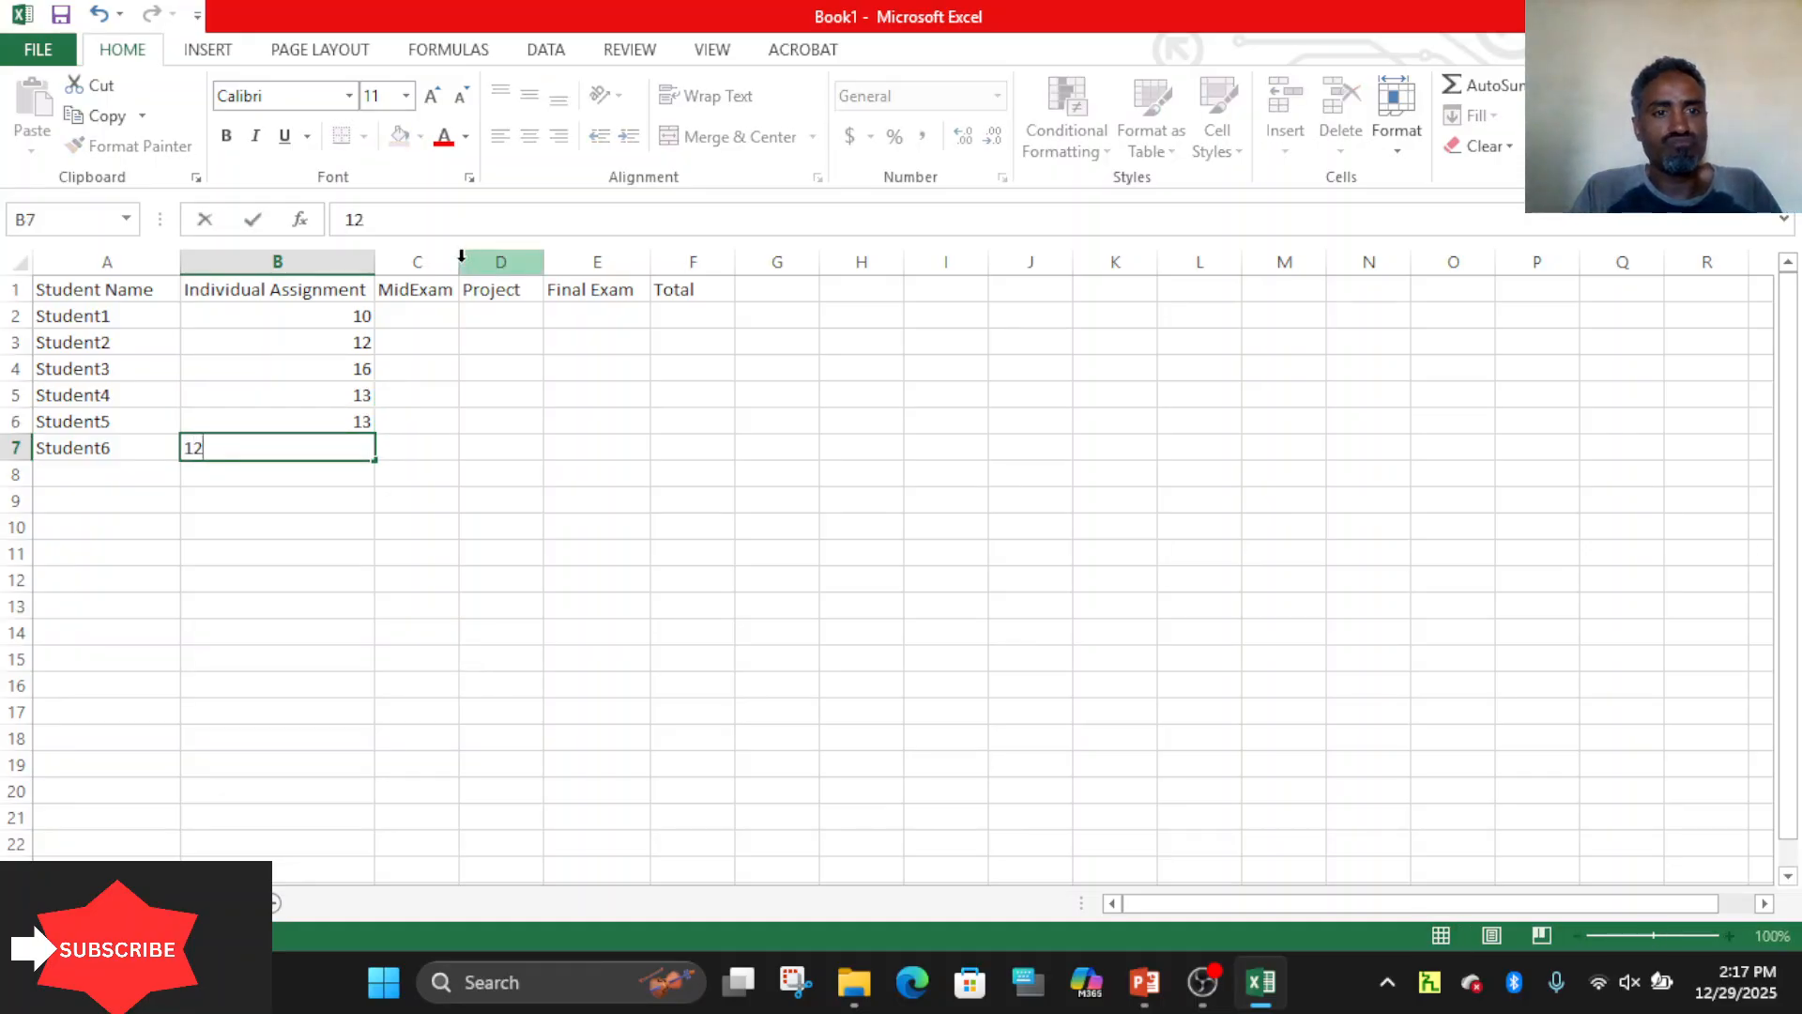
left_click(417, 342)
left_click(423, 313)
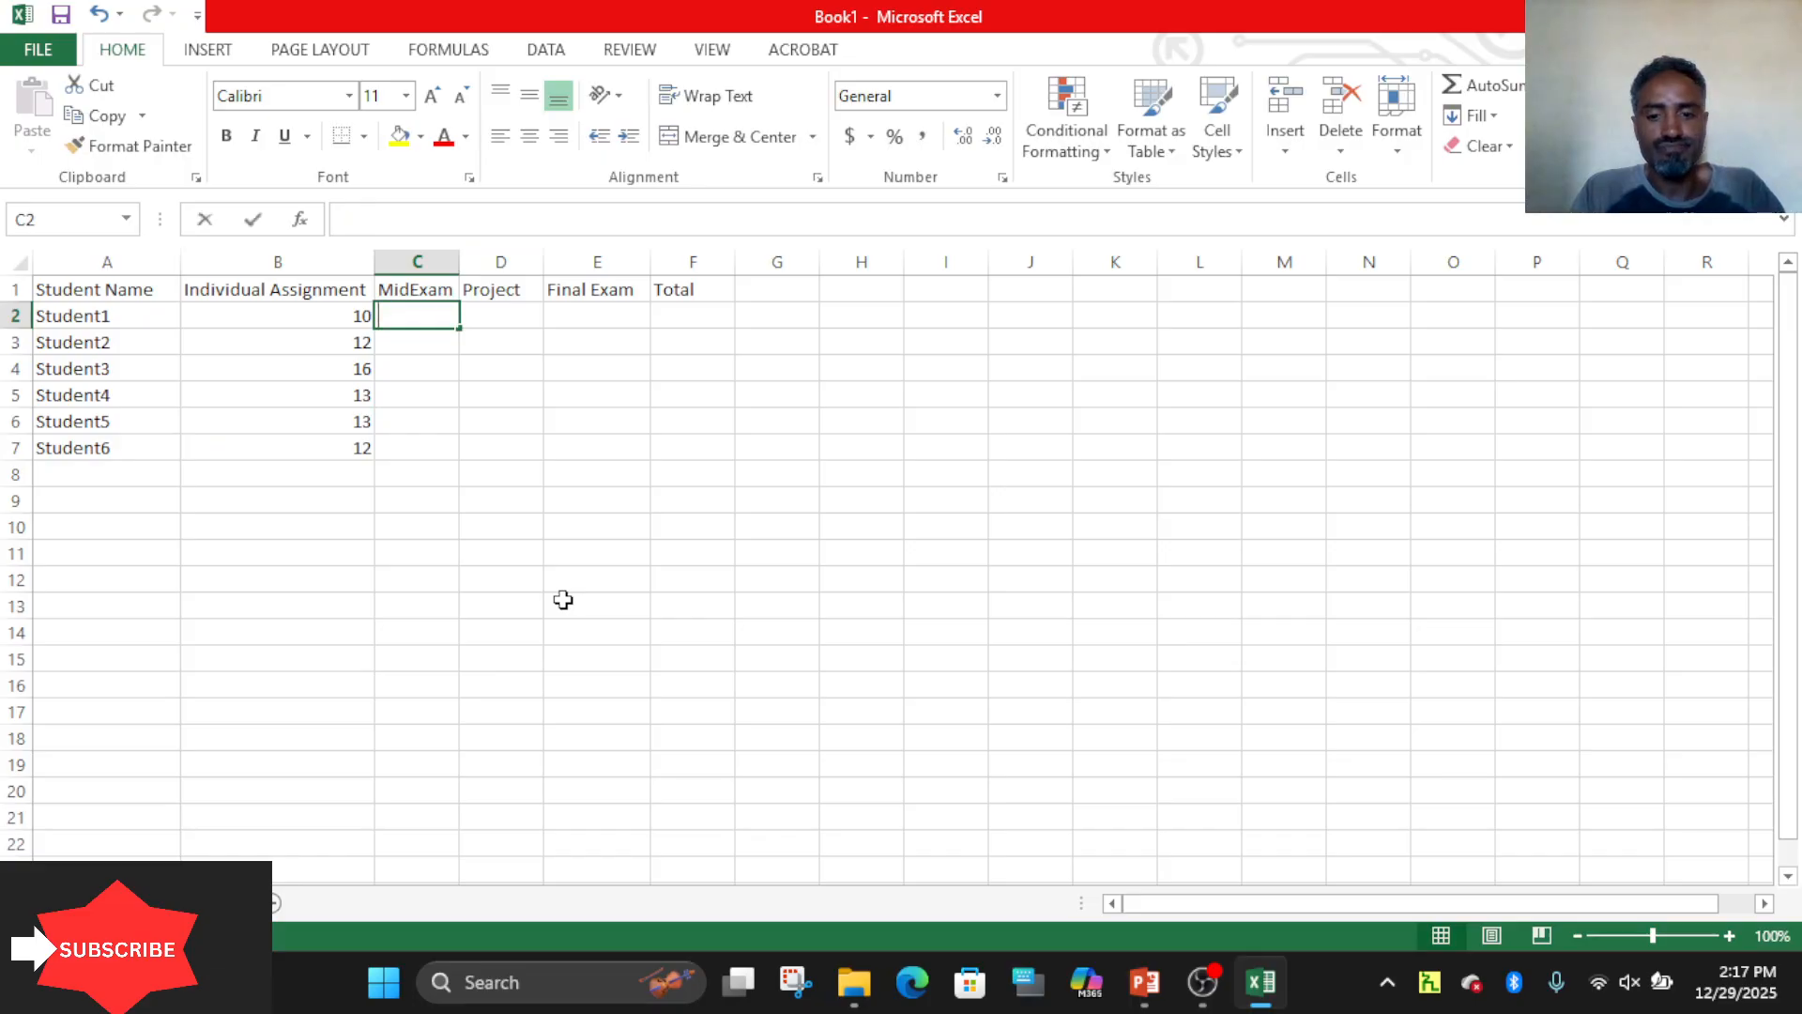
Enter the MidExam scores 10, 20, 17, 18, 15 and 16 for Student1 to Student6 in C2:C7.
type("10")
key("Return")
type("2")
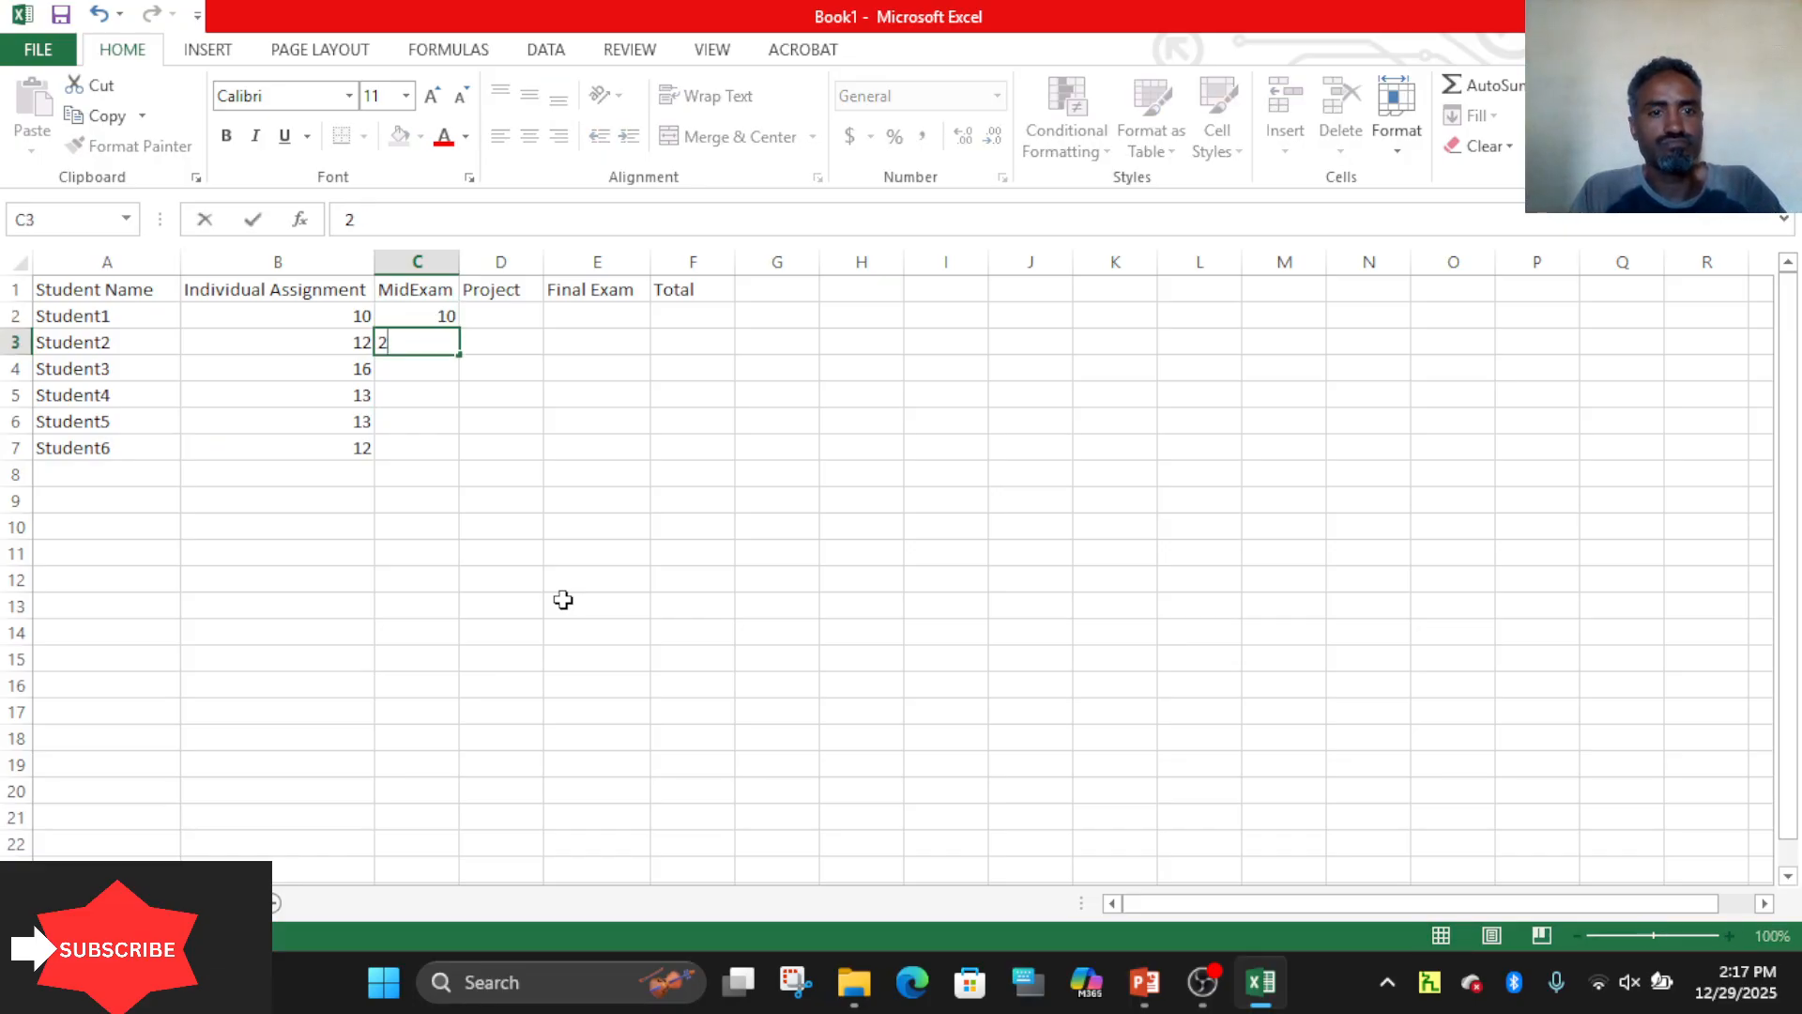
type("0")
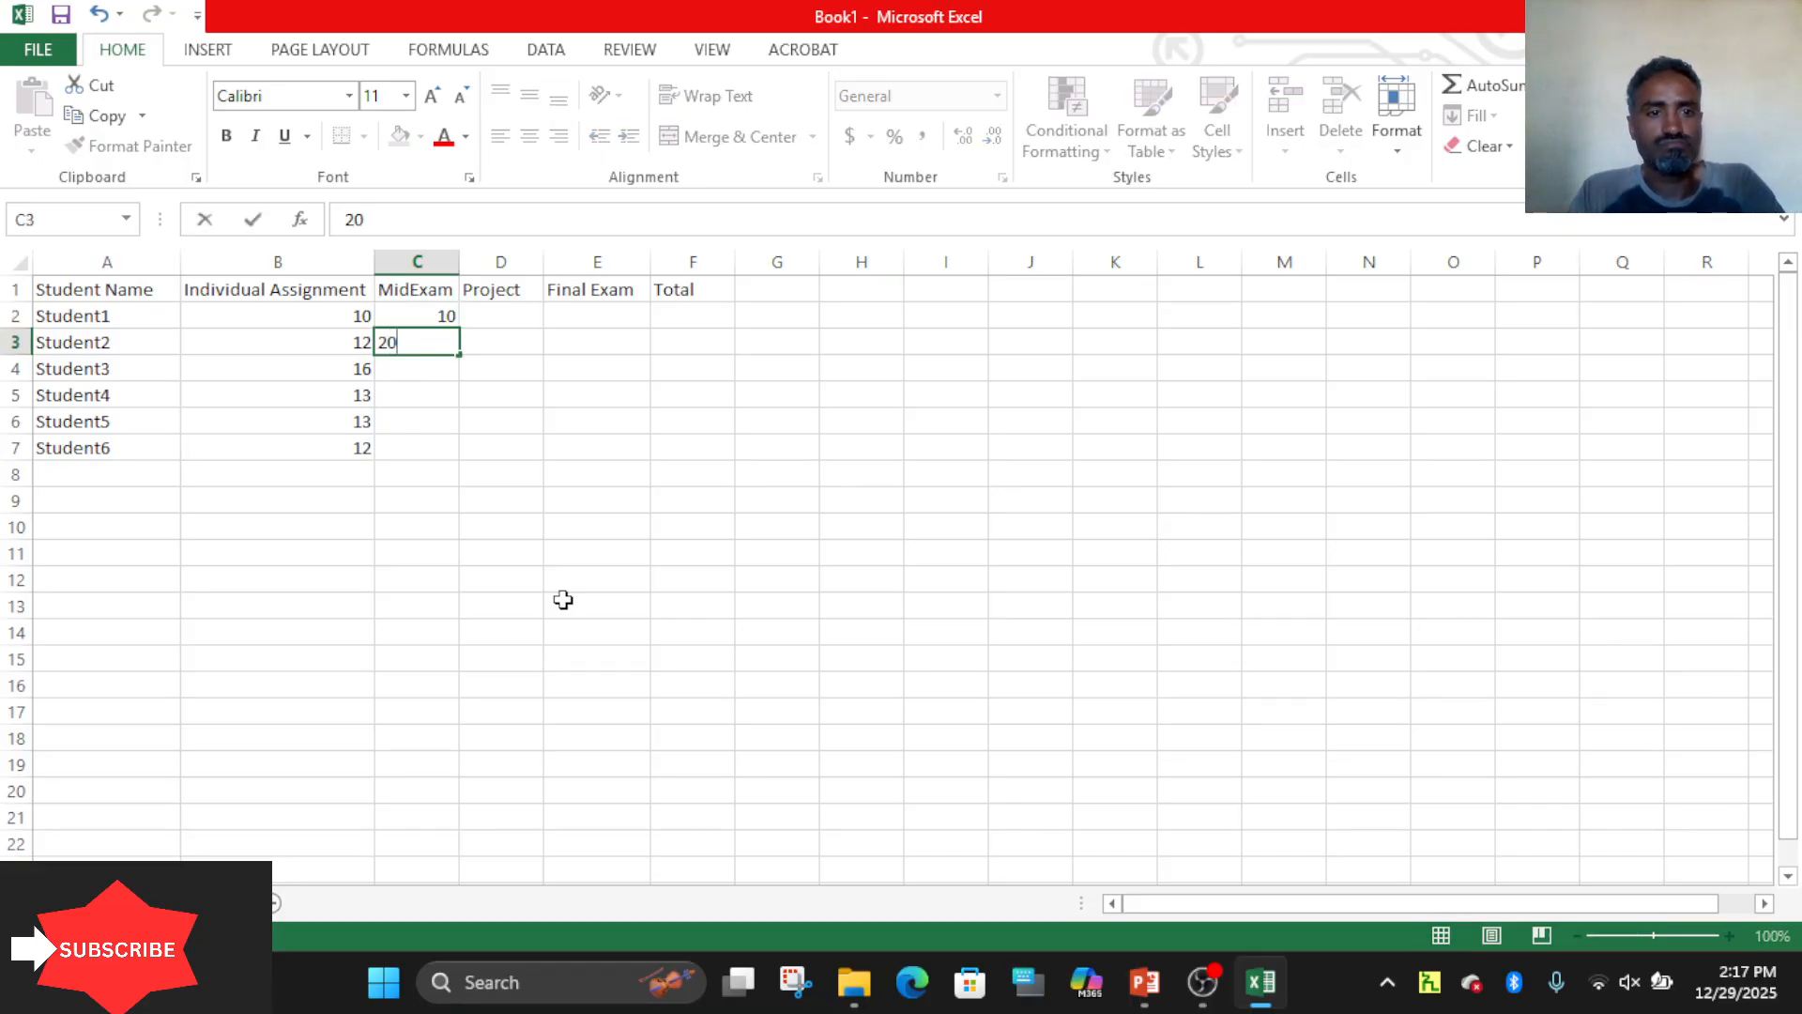
key("Return")
type("17")
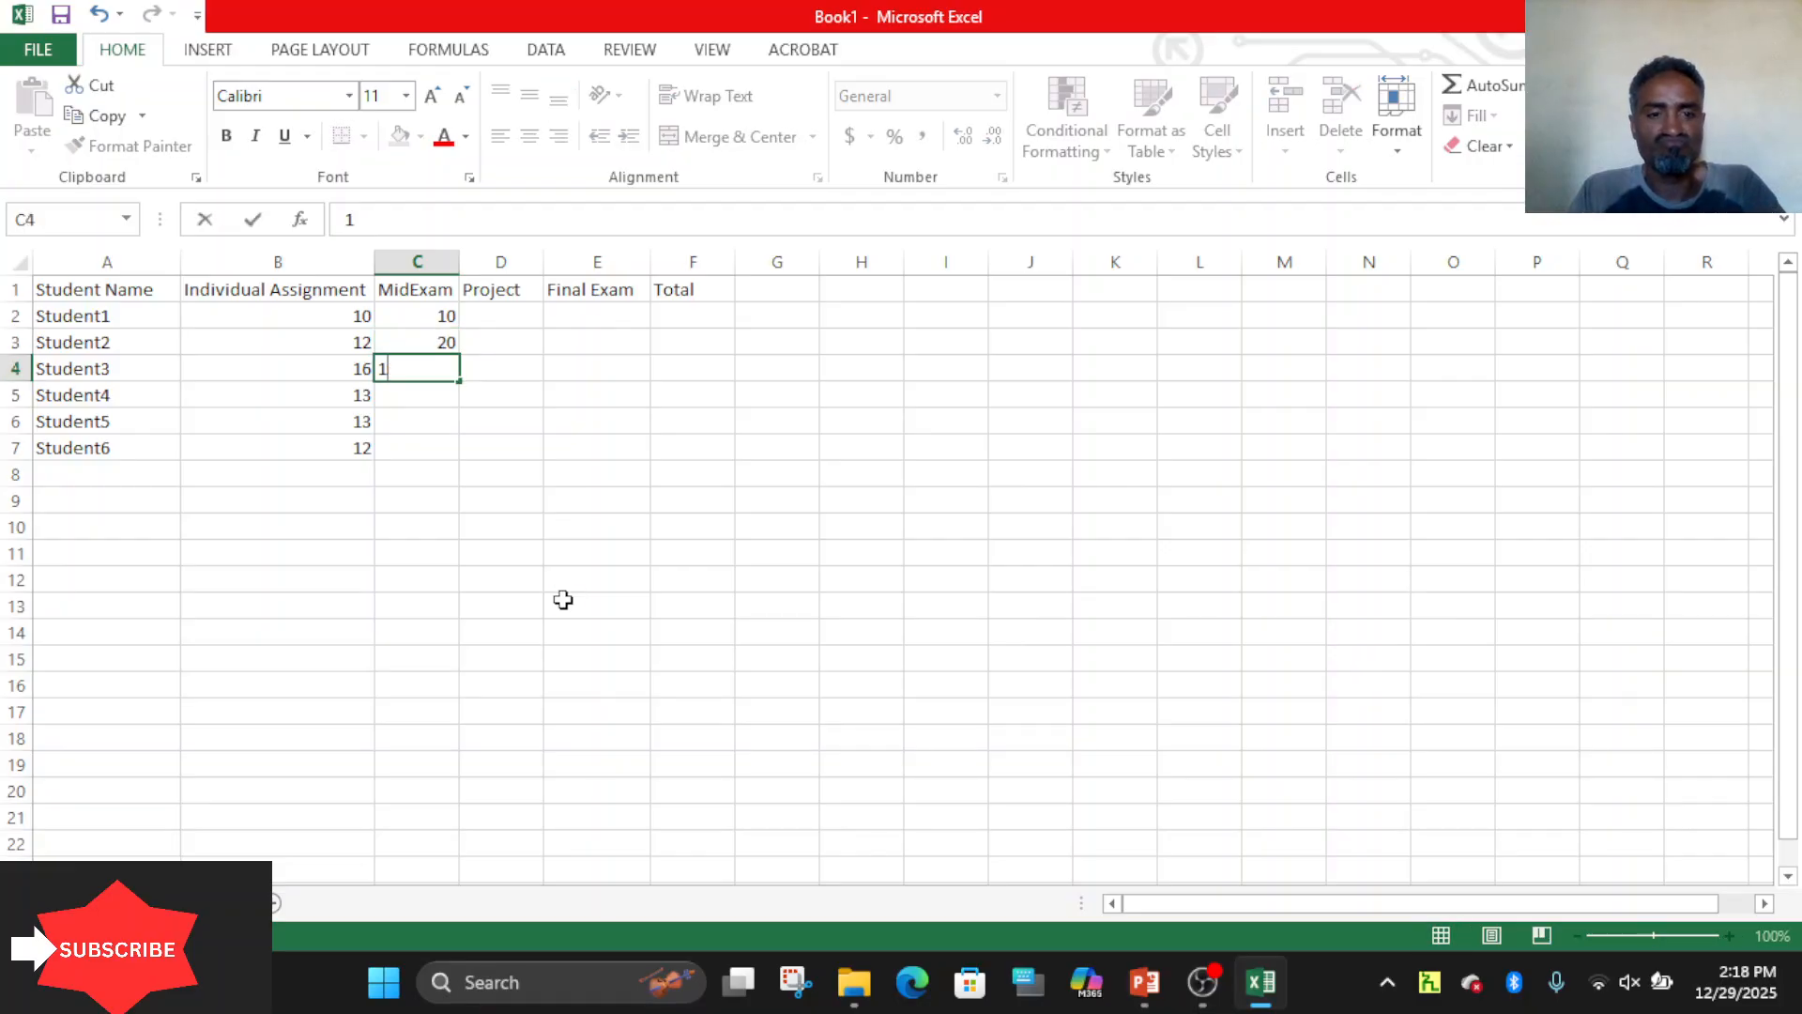
key("Return")
type("18")
key("Return")
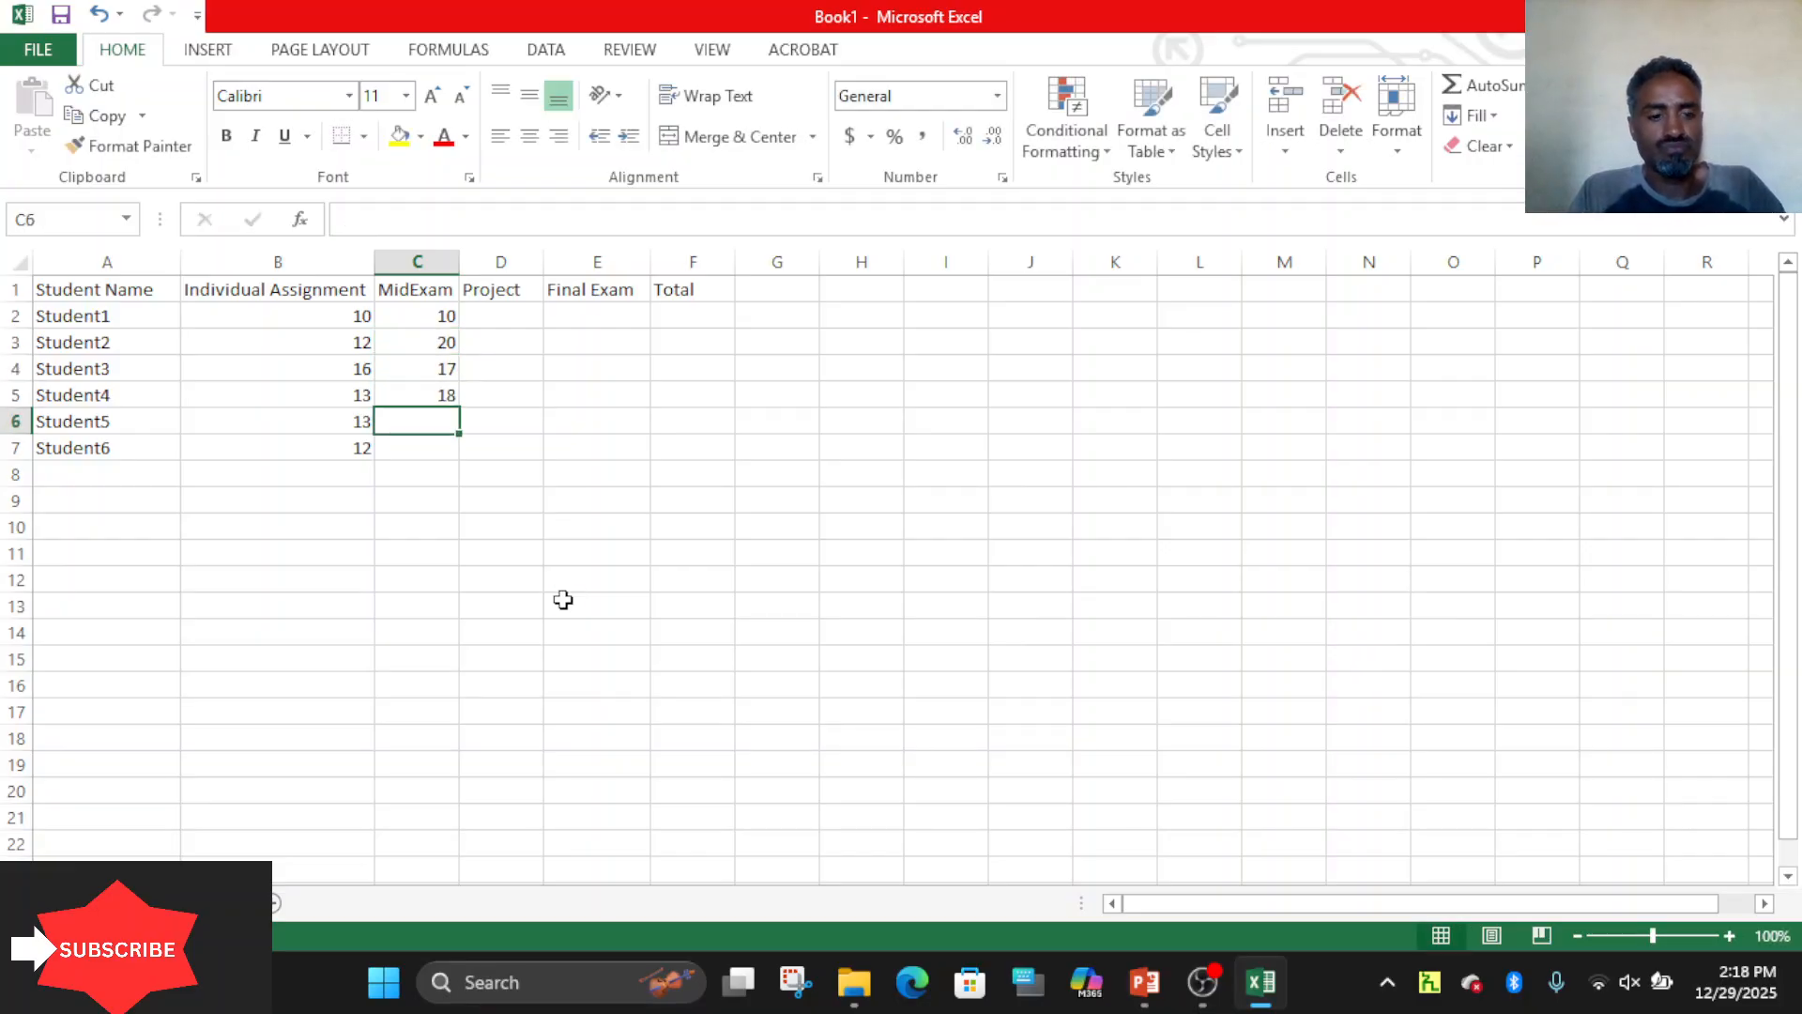
type("15")
key("Return")
type("1")
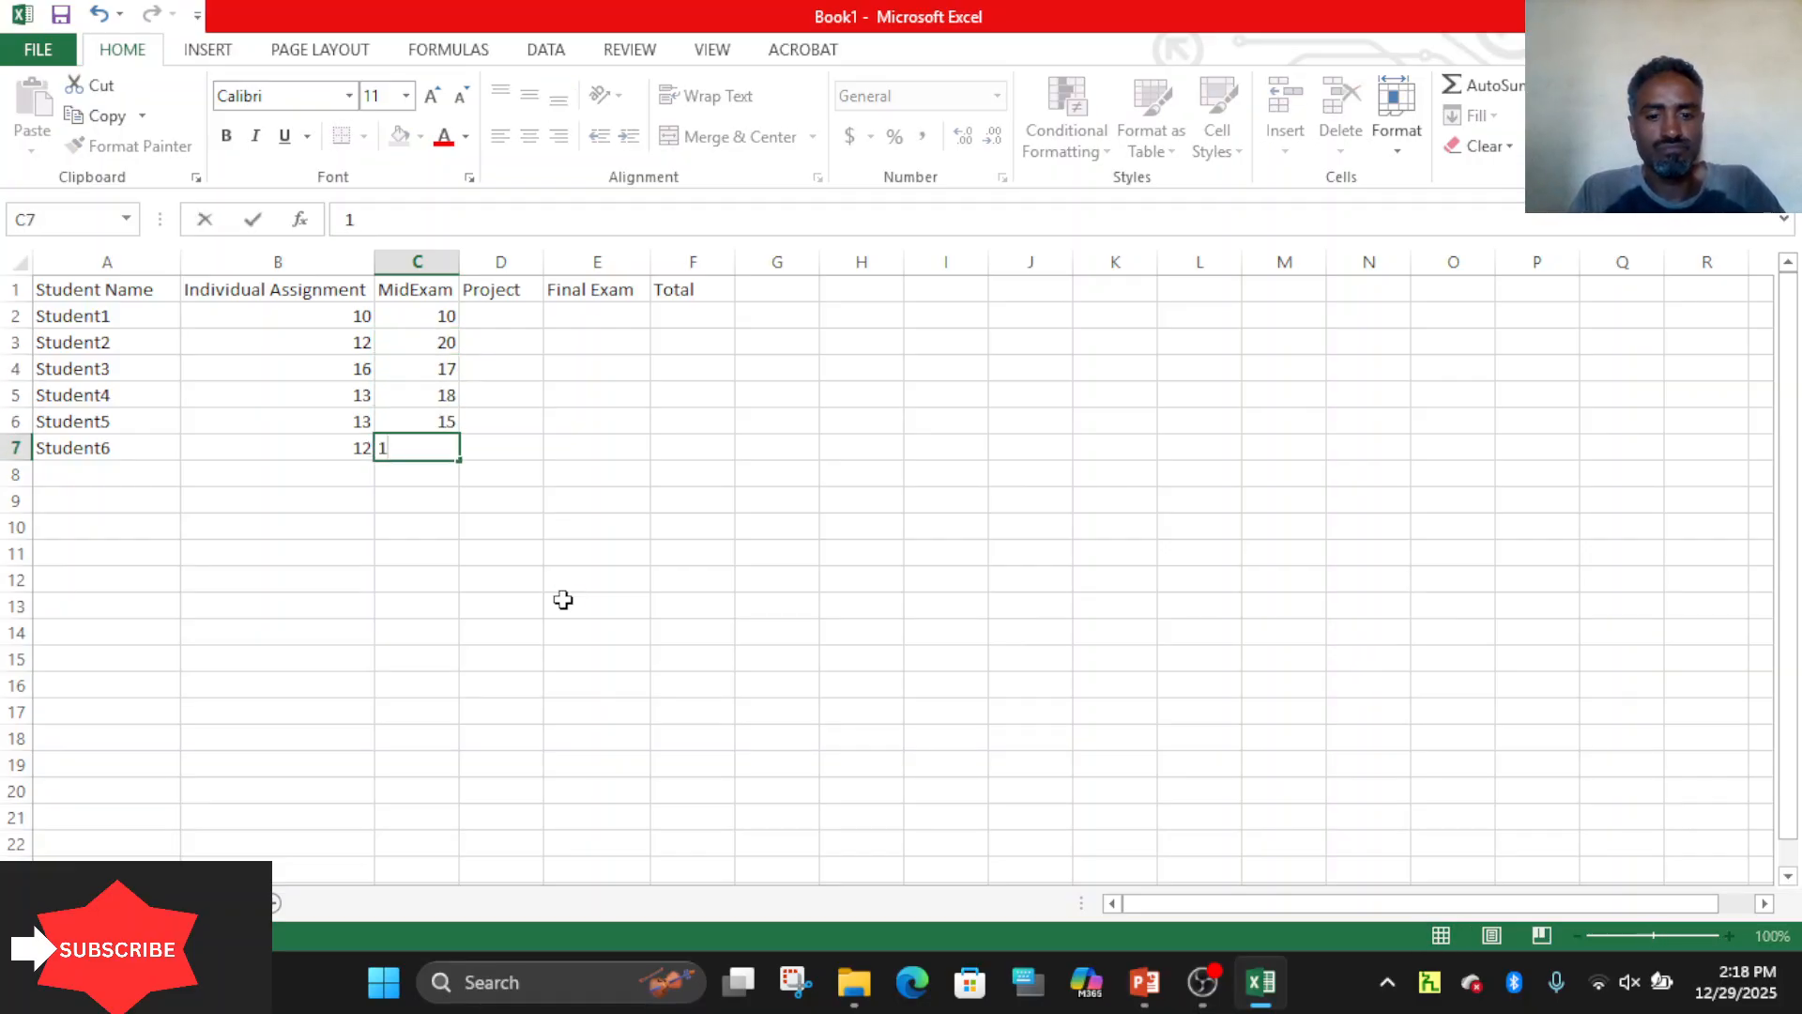
type("6")
key("Tab")
Enter the Project scores 45, 23, 12, 12, 12 and 12 for Student1 to Student6 in D2:D7.
key("Up")
key("Up")
key("Up")
key("Up")
key("Up")
key("Up")
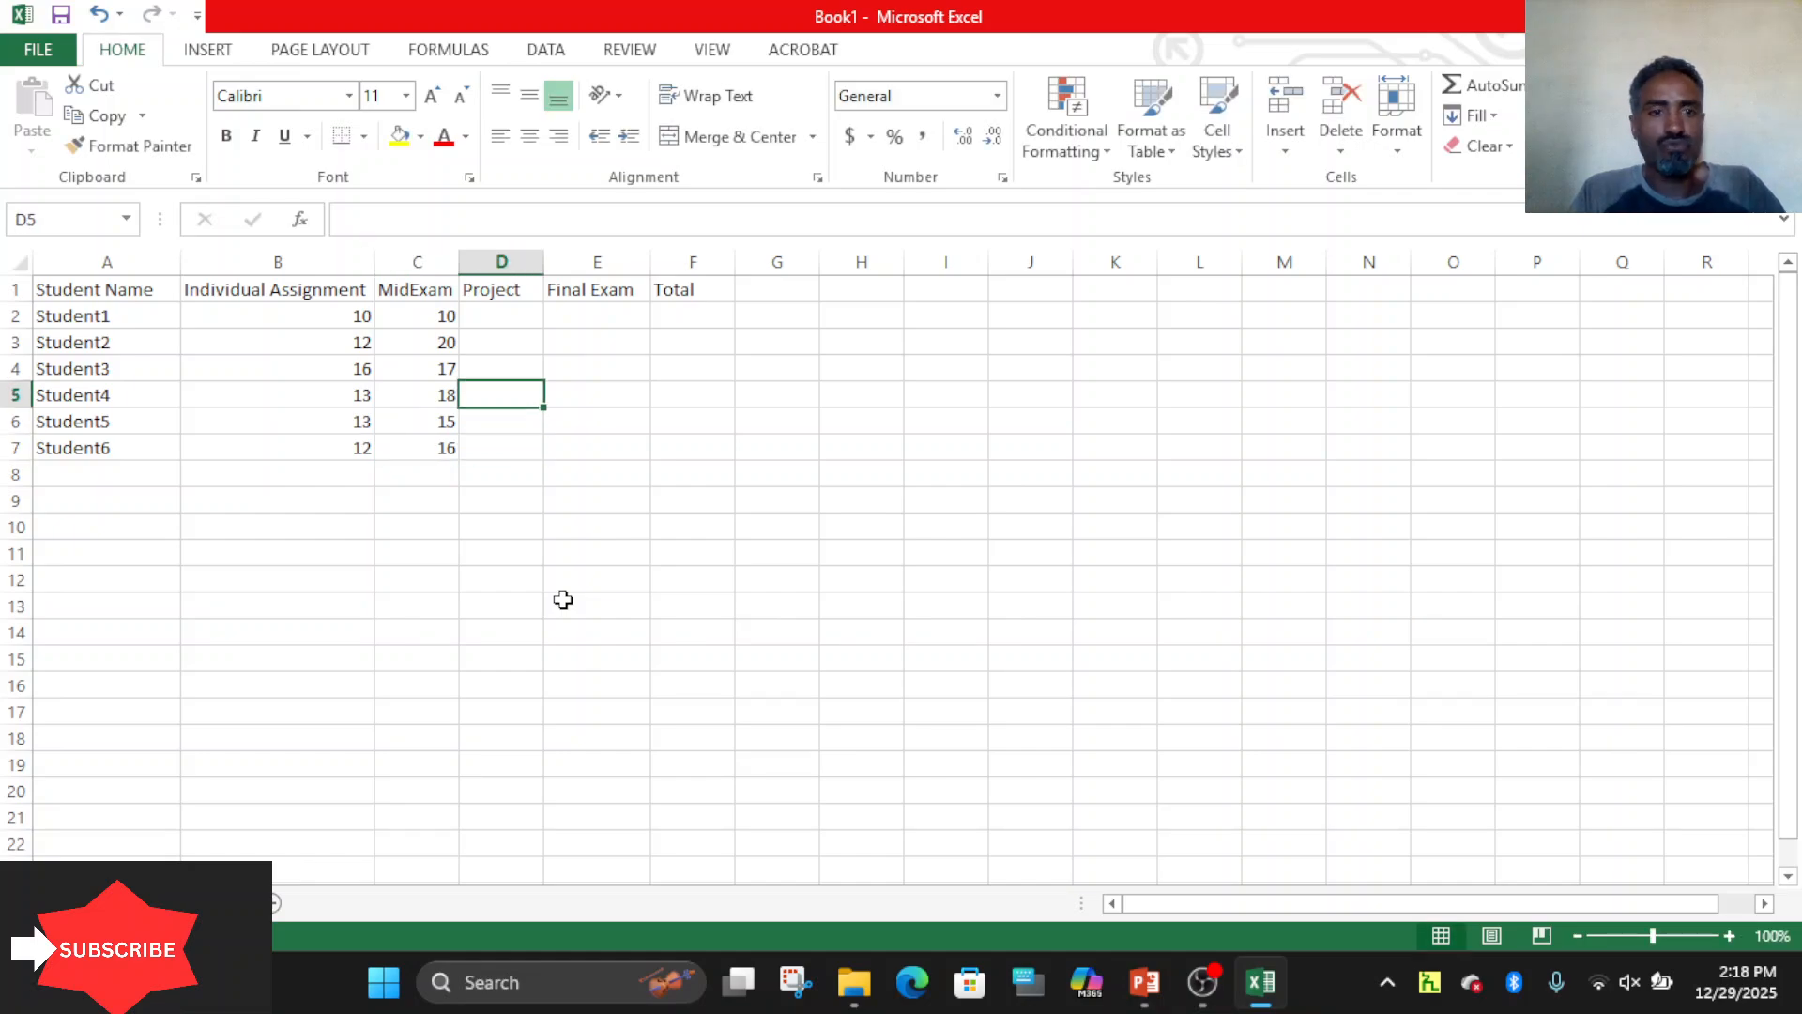
key("Down")
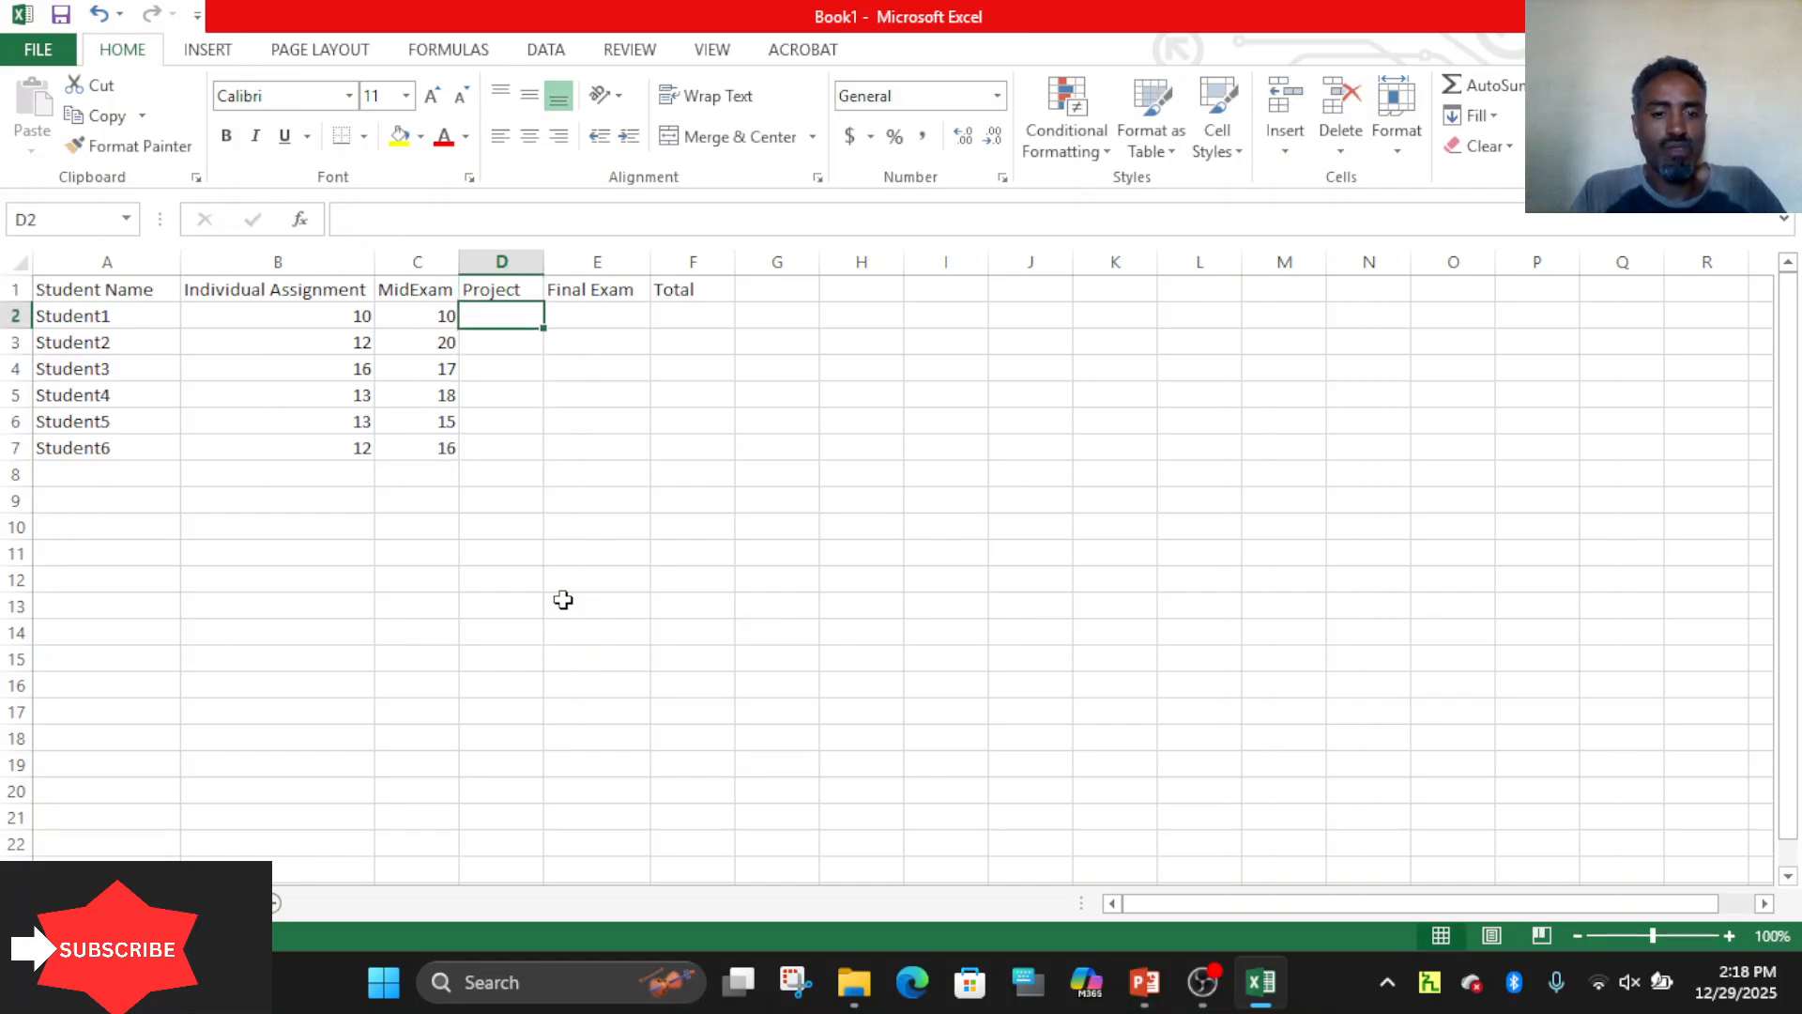
type("45")
key("Return")
type("23")
key("Return")
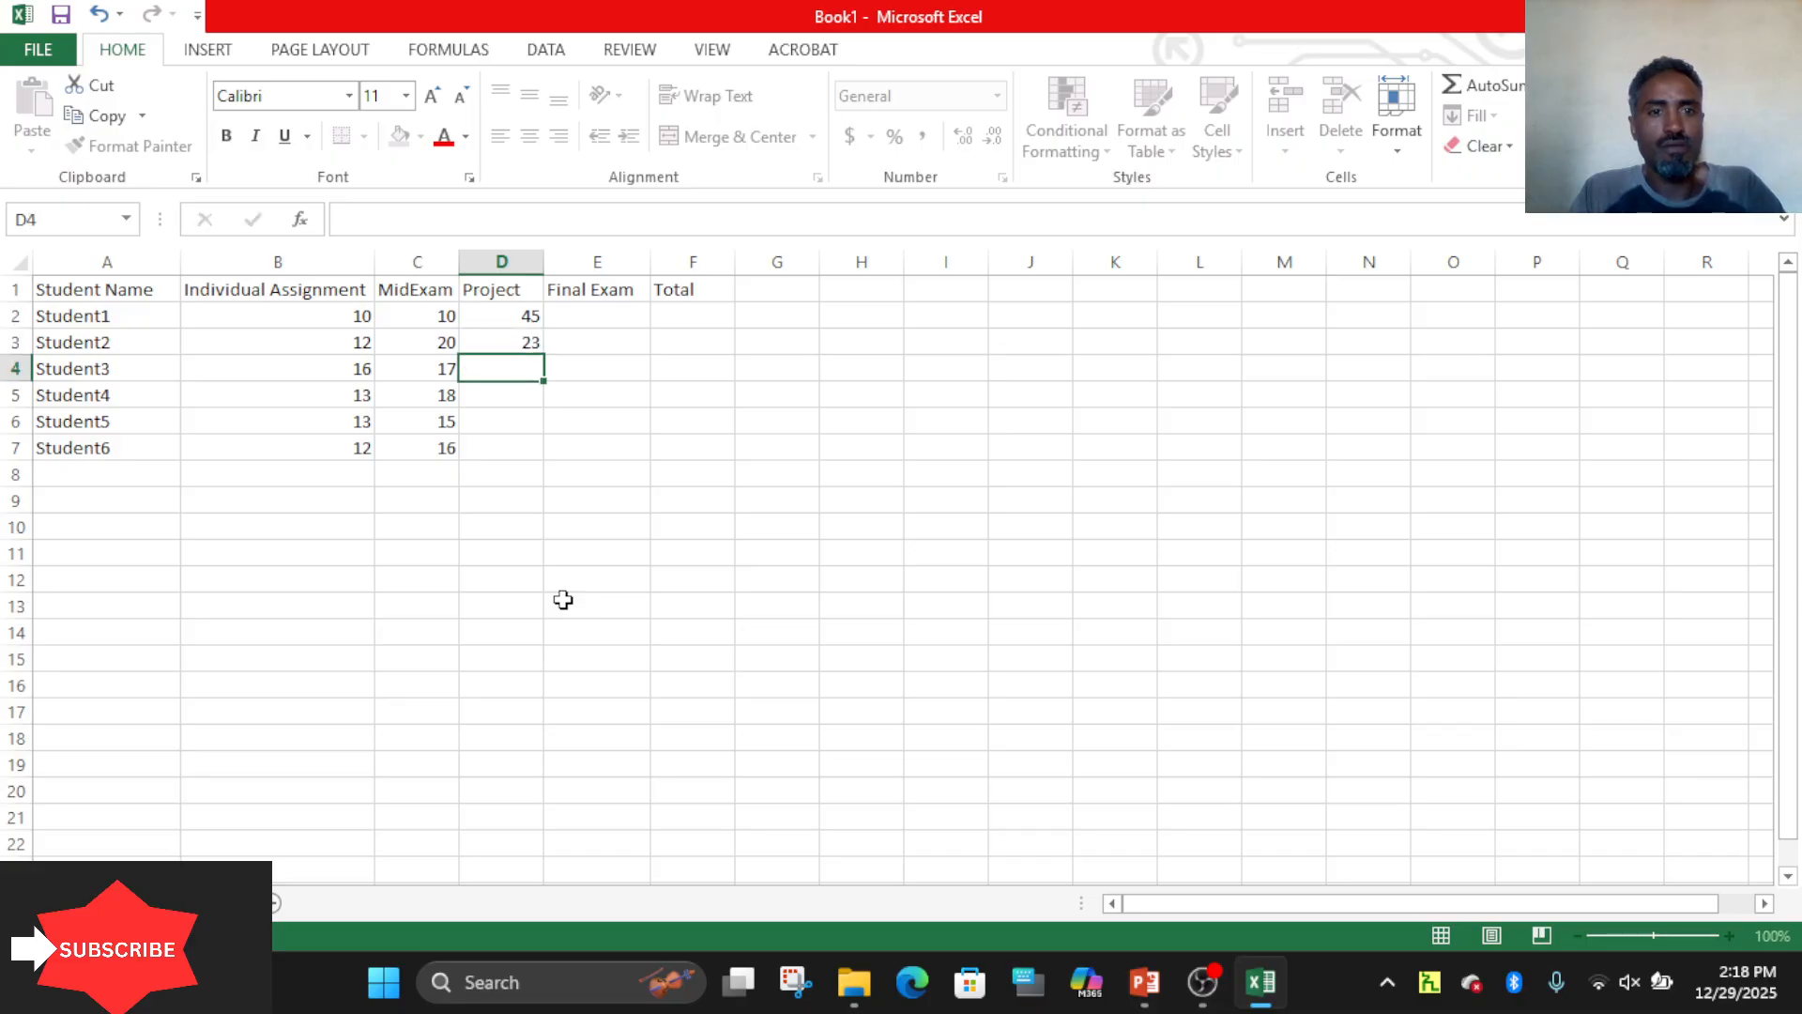
type("12")
key("Return")
type("12")
key("Return")
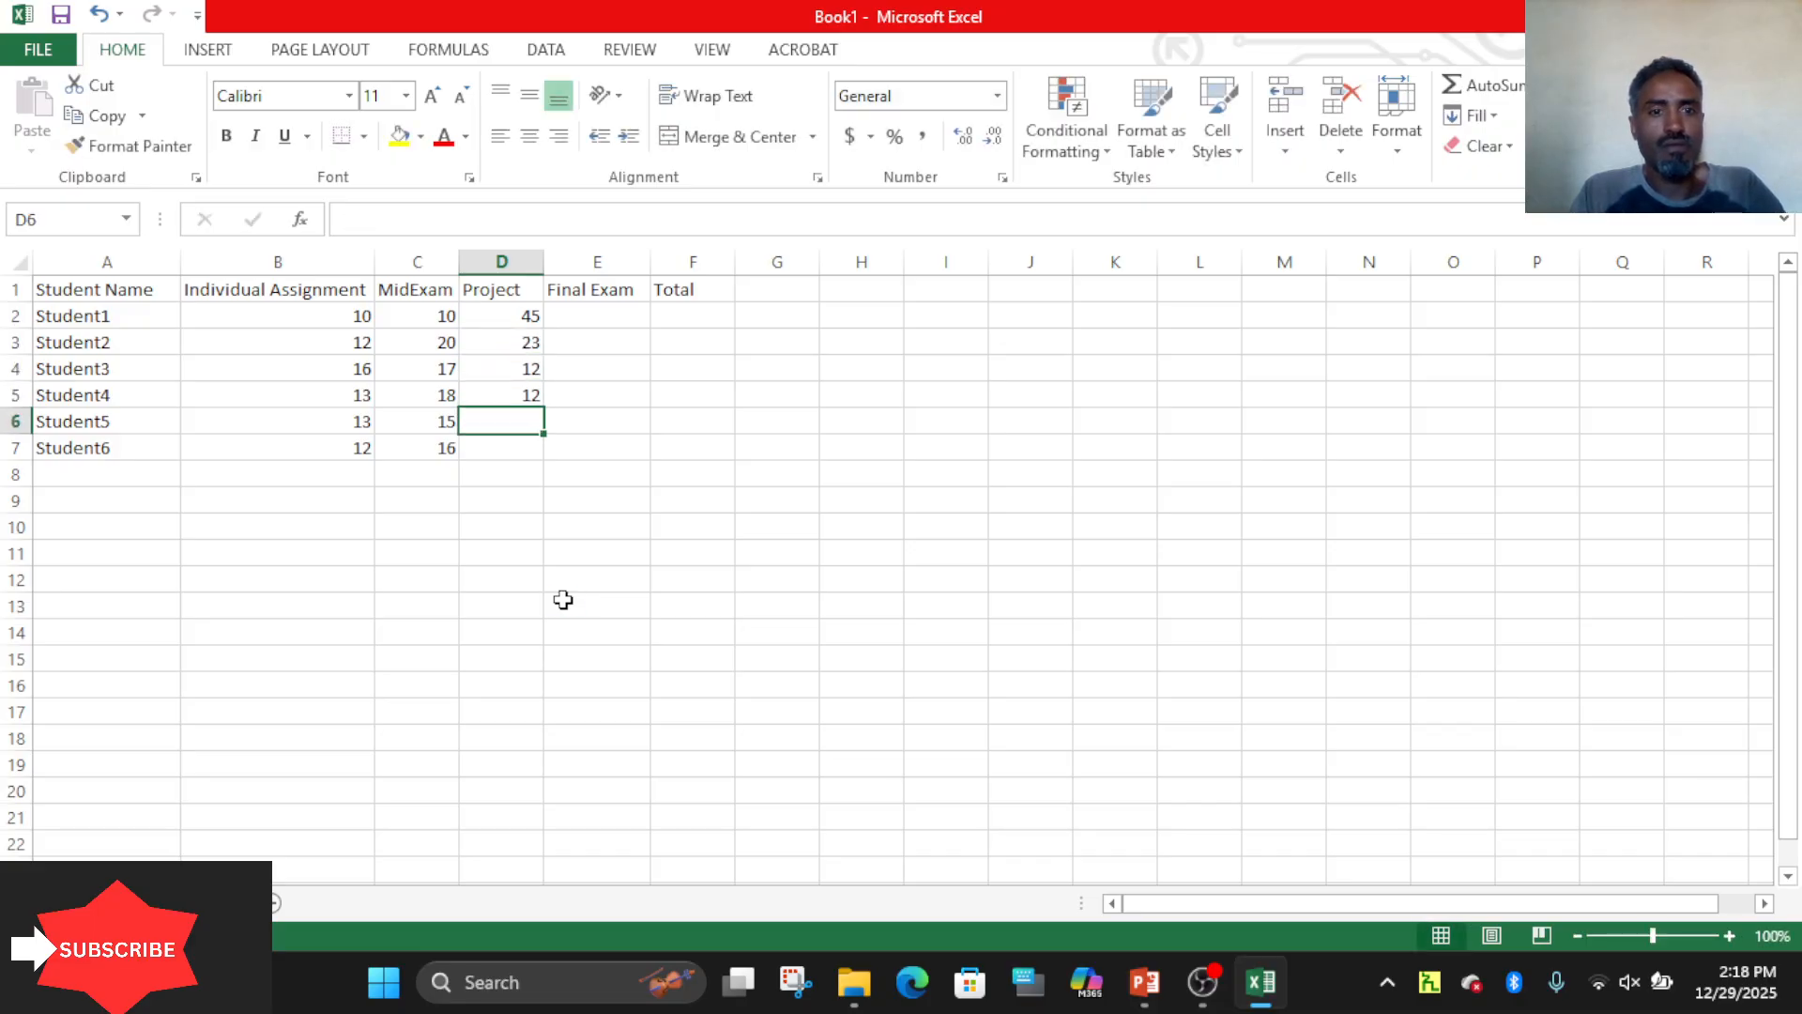
type("`1")
key("BackSpace")
key("BackSpace")
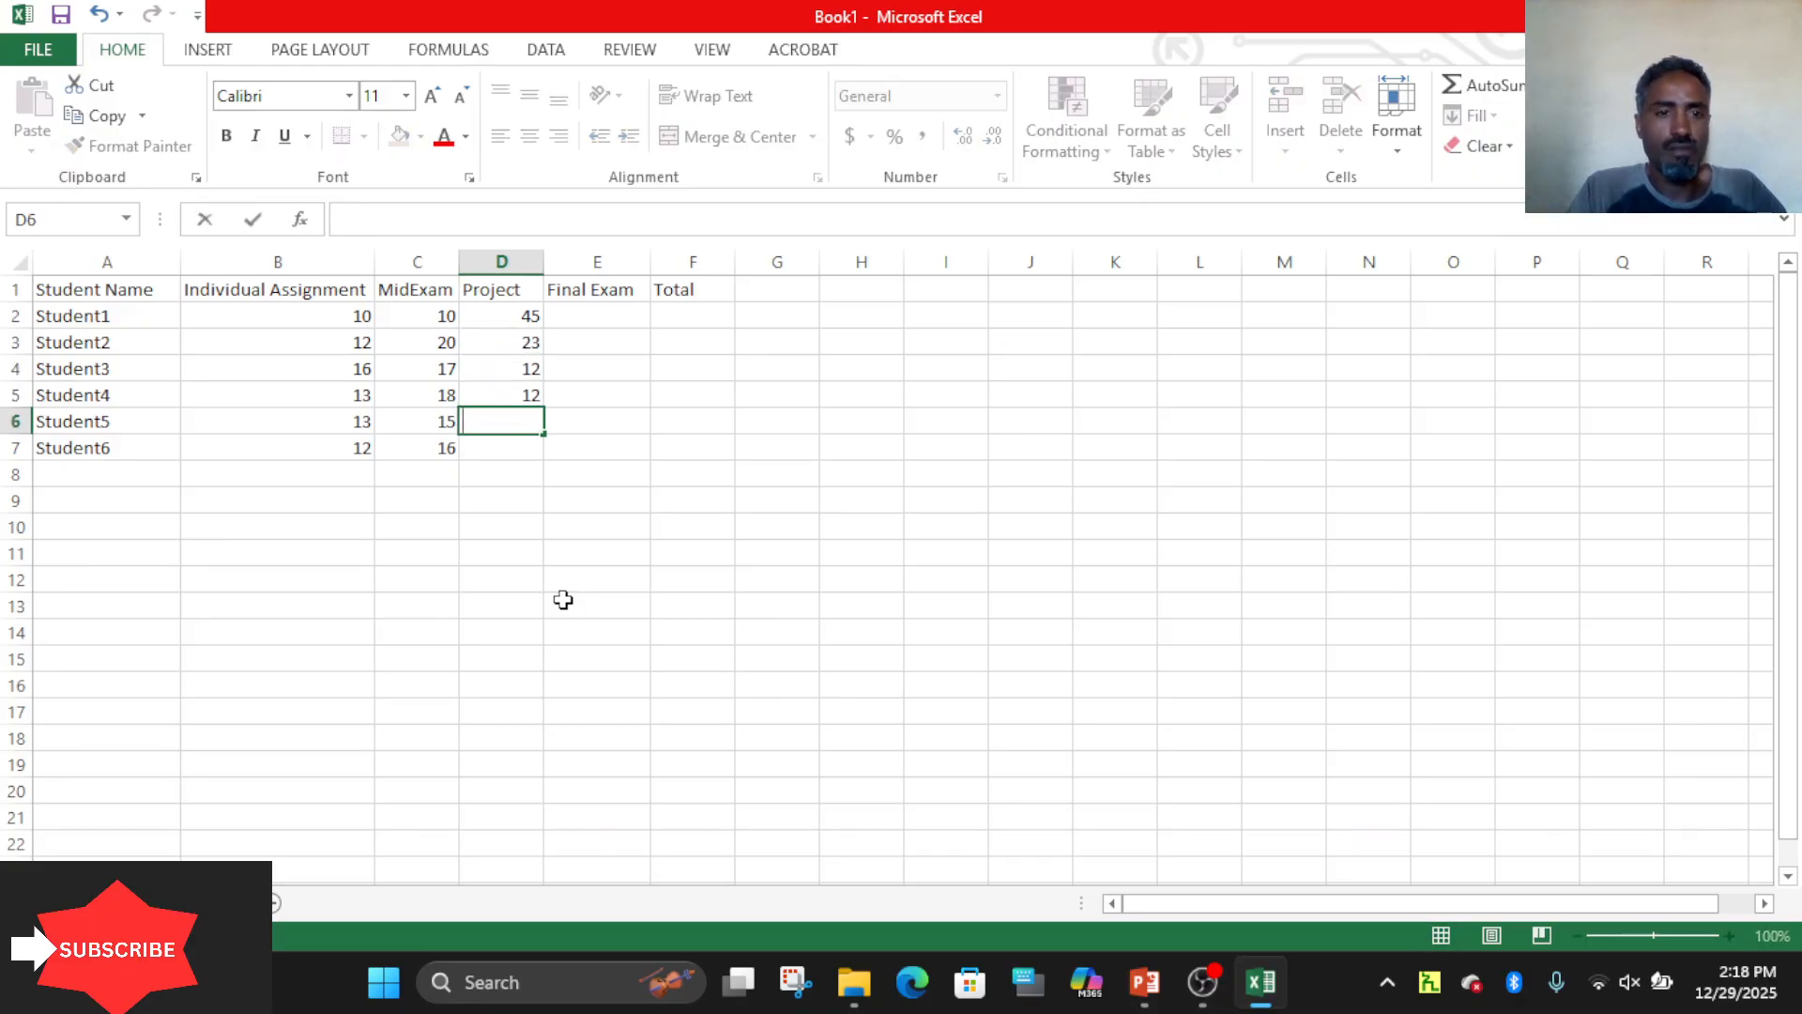
type("12")
key("Return")
type("12")
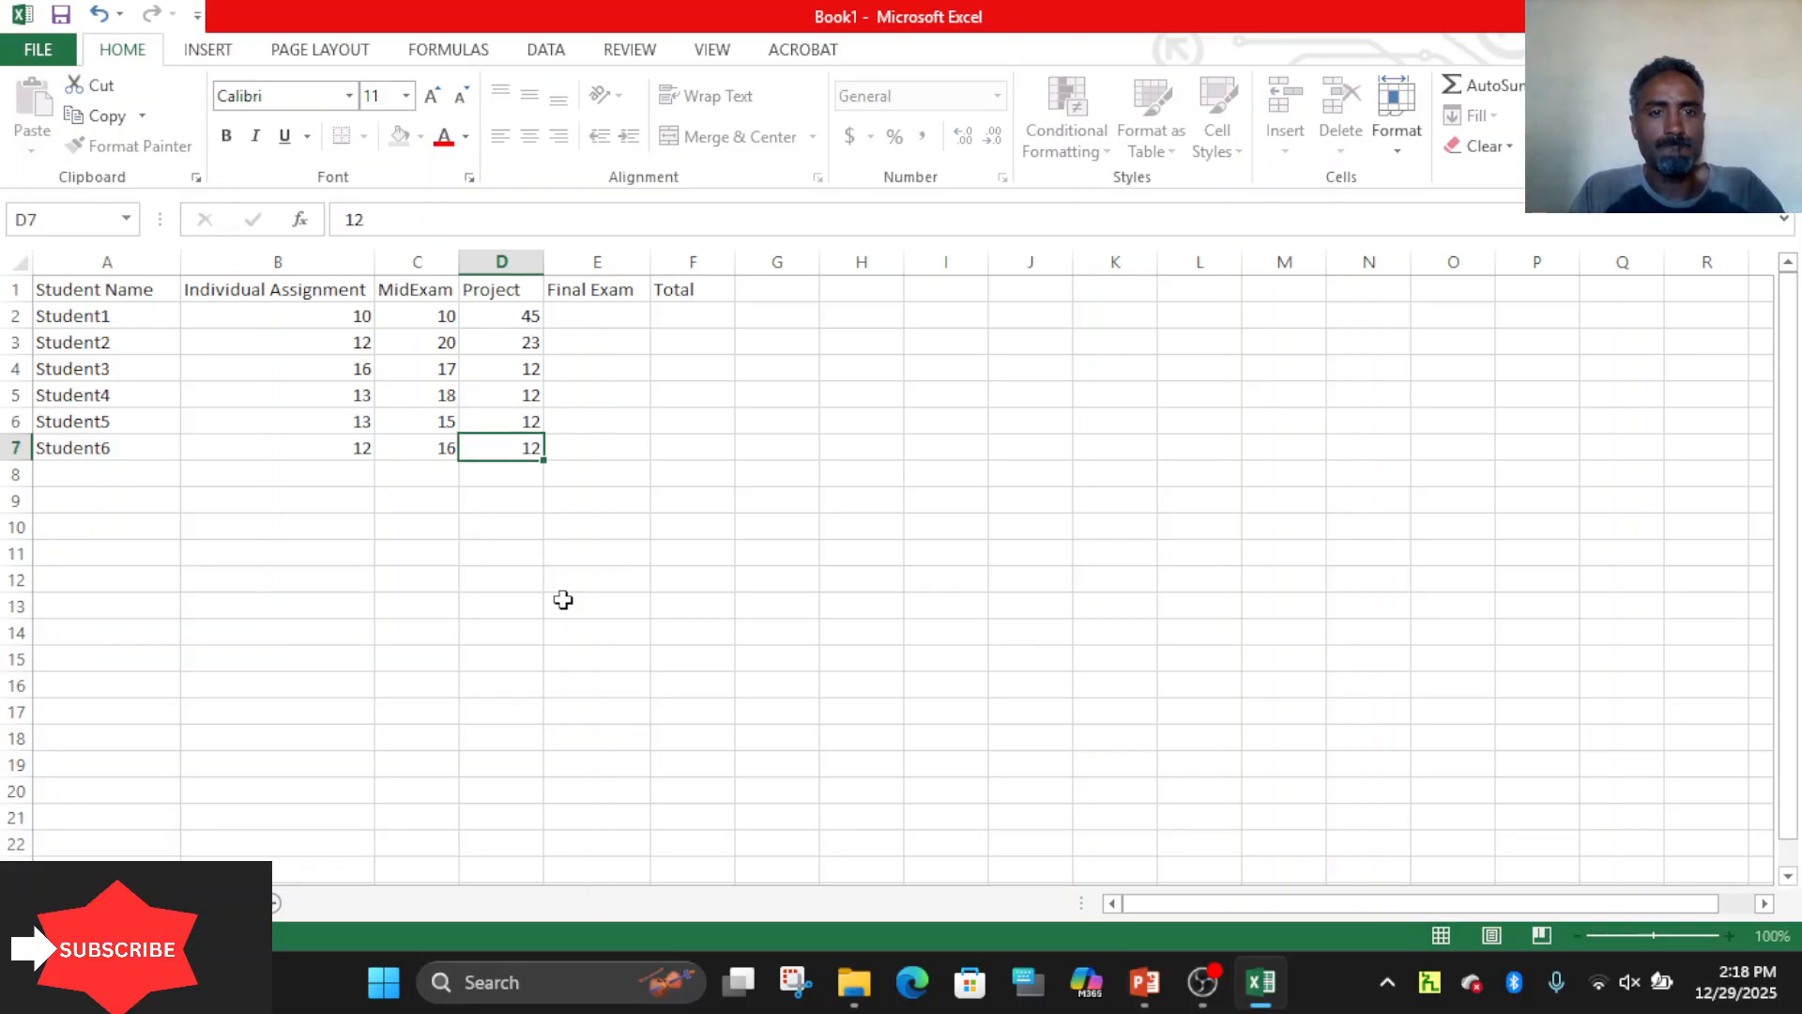
key("Return")
Enter the Final Exam score 13 for Student1 in E2.
key("Right")
key("Up")
key("Up")
key("Up")
key("Up")
key("Up")
key("Up")
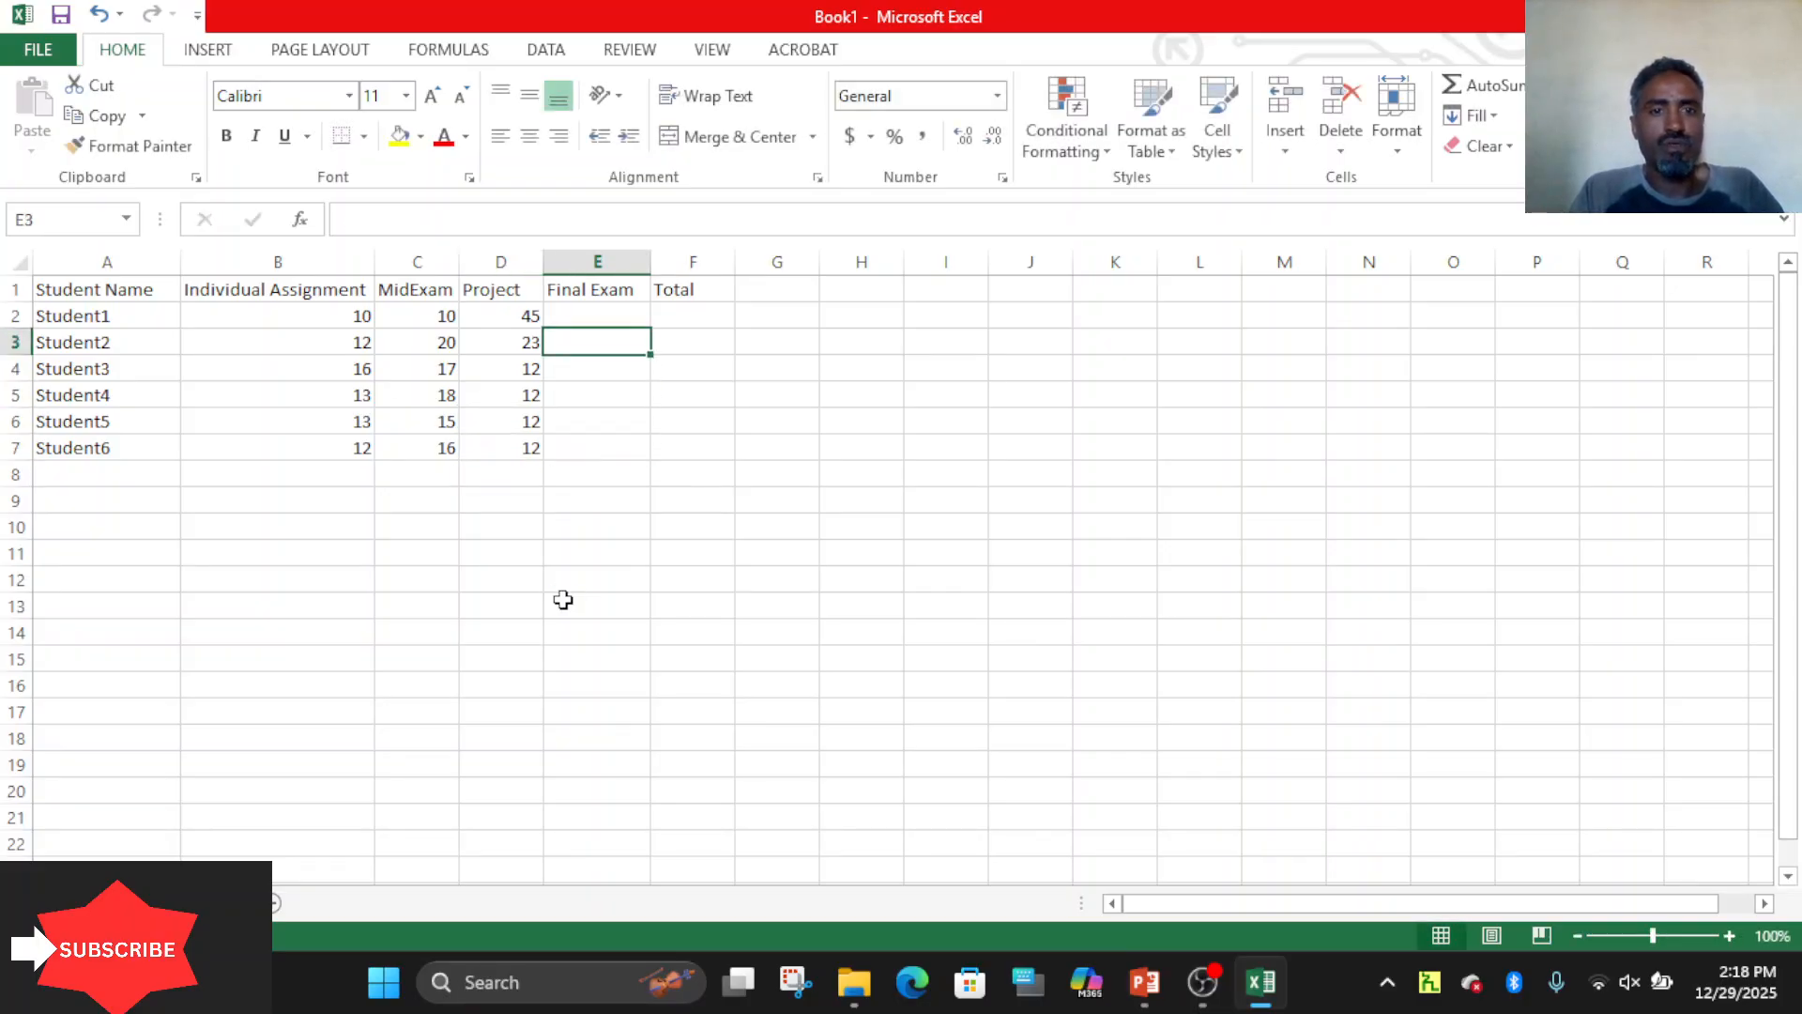
type("1")
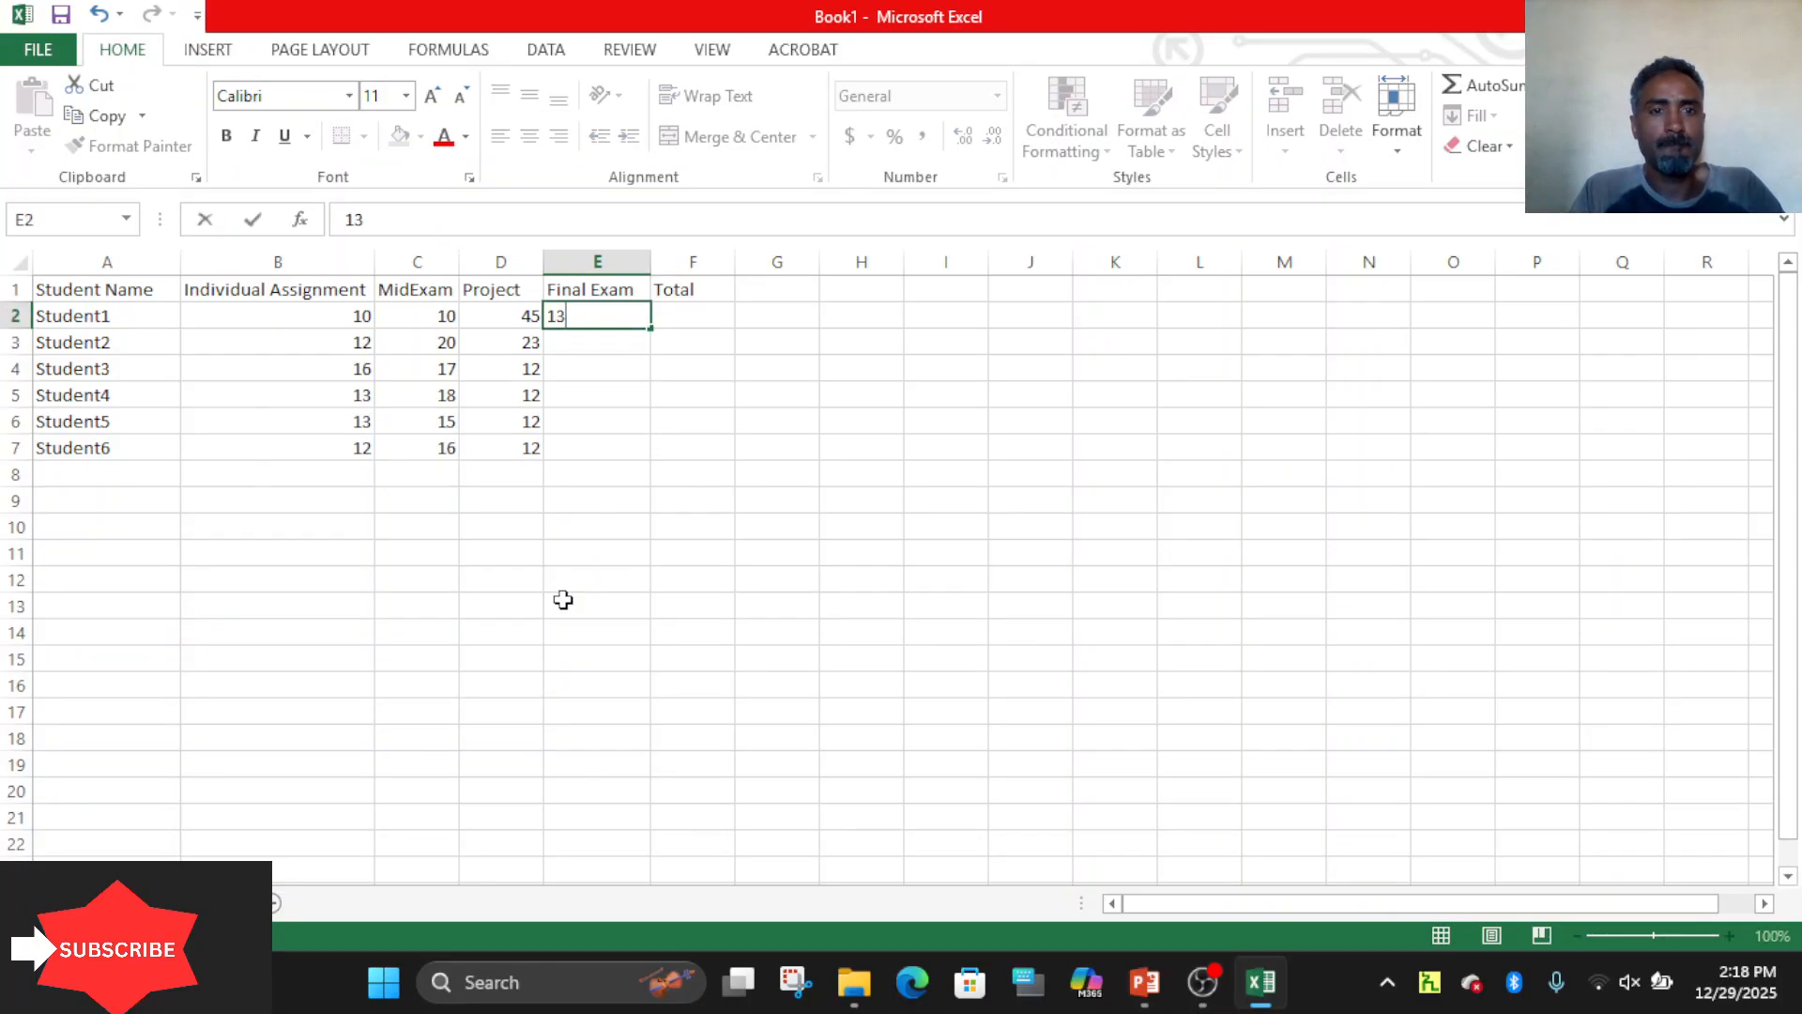
type("3")
key("Return")
Change Student1's Project score in D2 to 23.
key("Up")
key("Left")
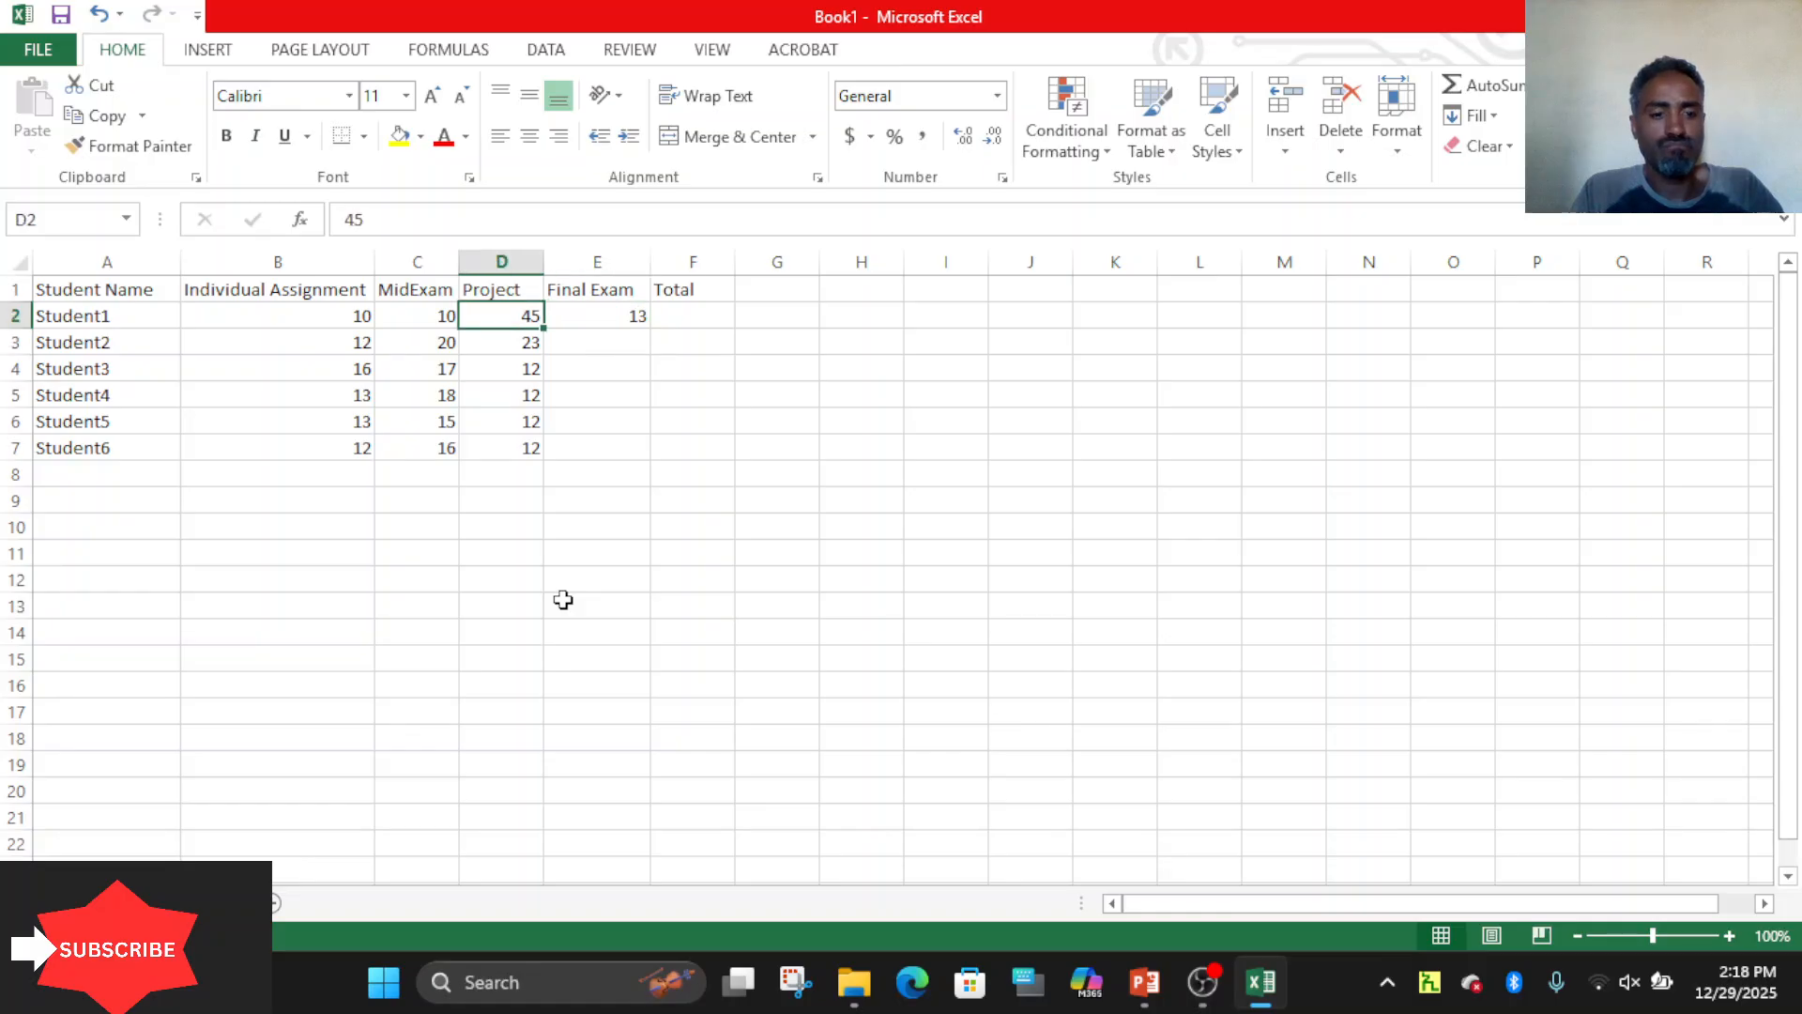
type("23")
key("Return")
Enter the Final Exam scores 23, 23, 12, 30 and 12 for Student2 to Student6 in E3:E7.
key("Right")
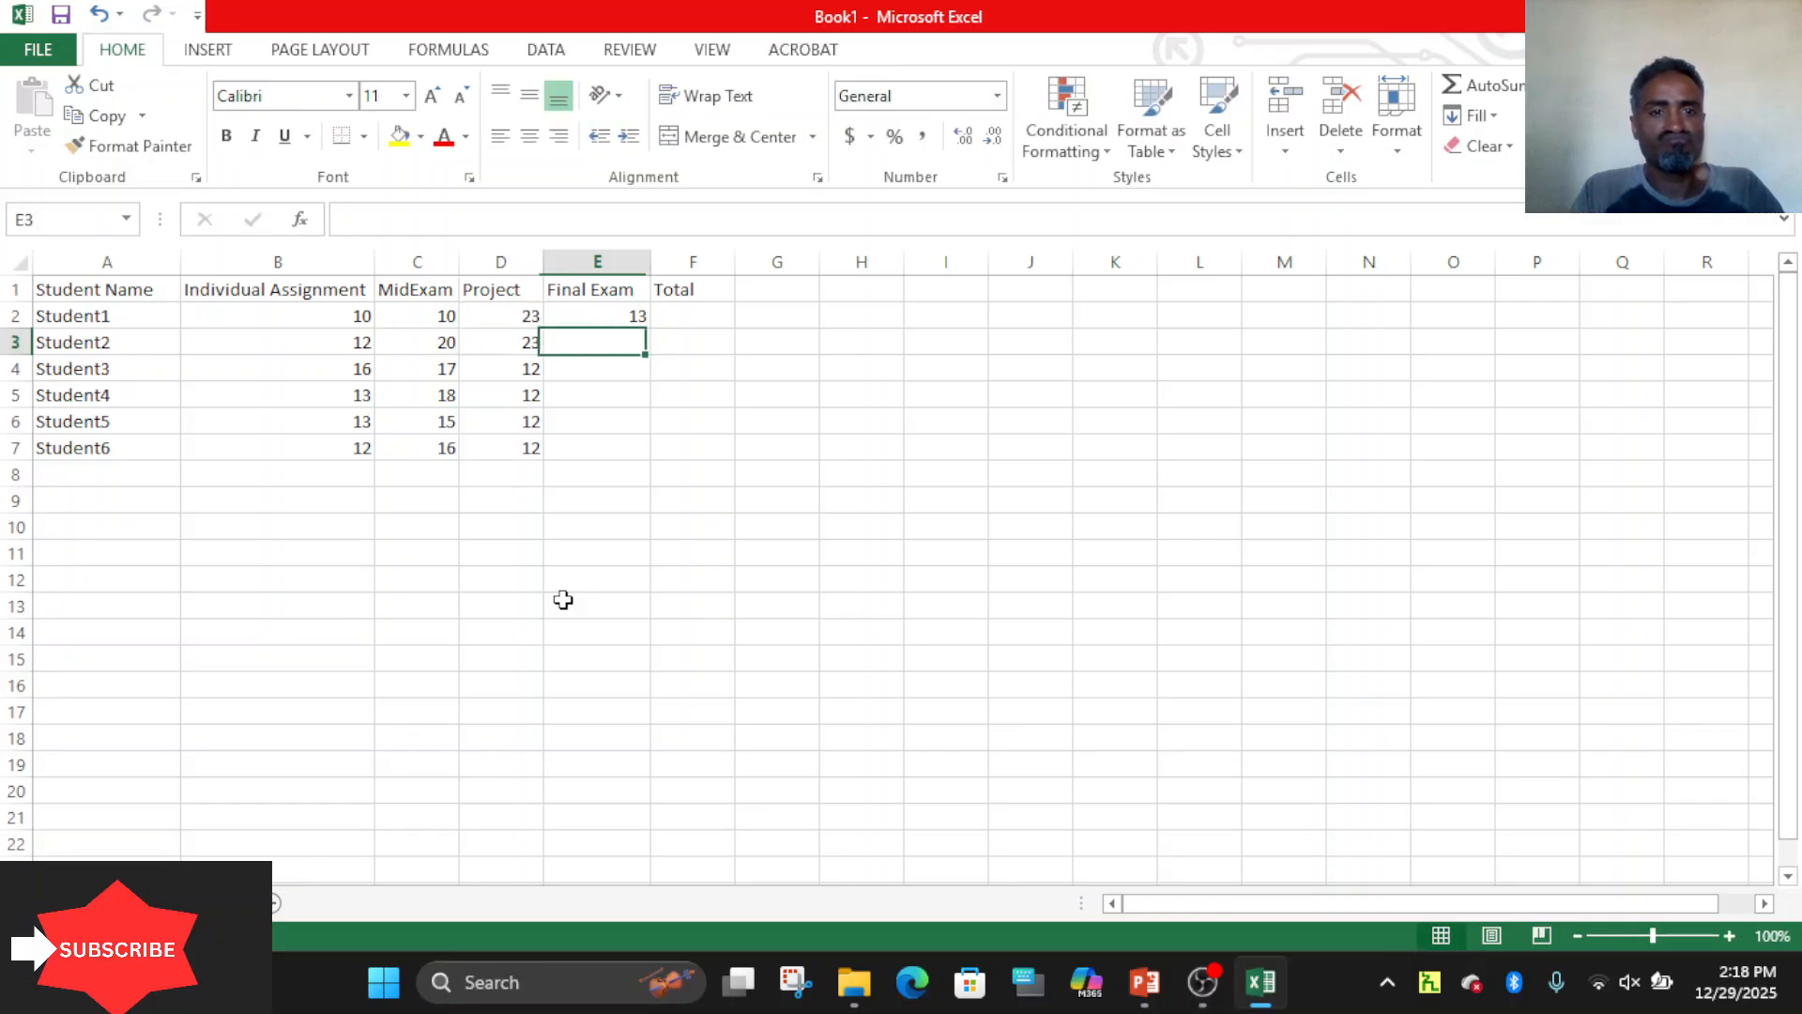
key("Right")
key("Left")
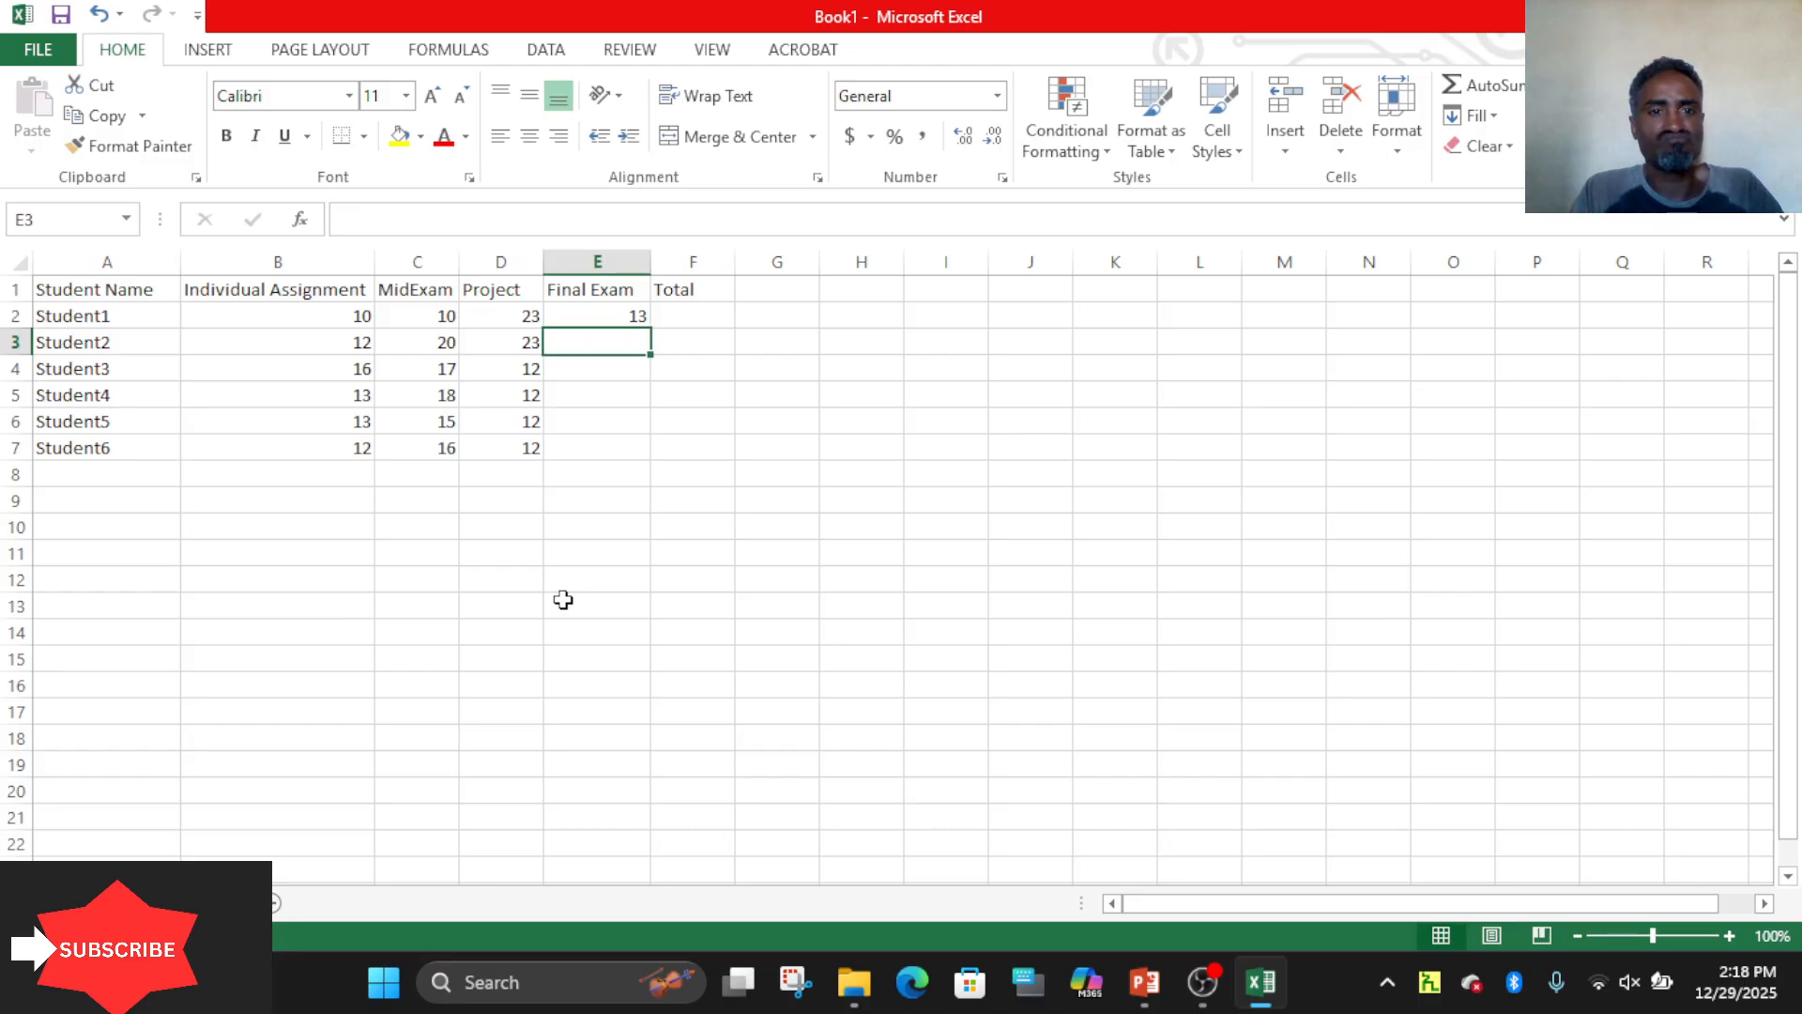
type("23")
key("Return")
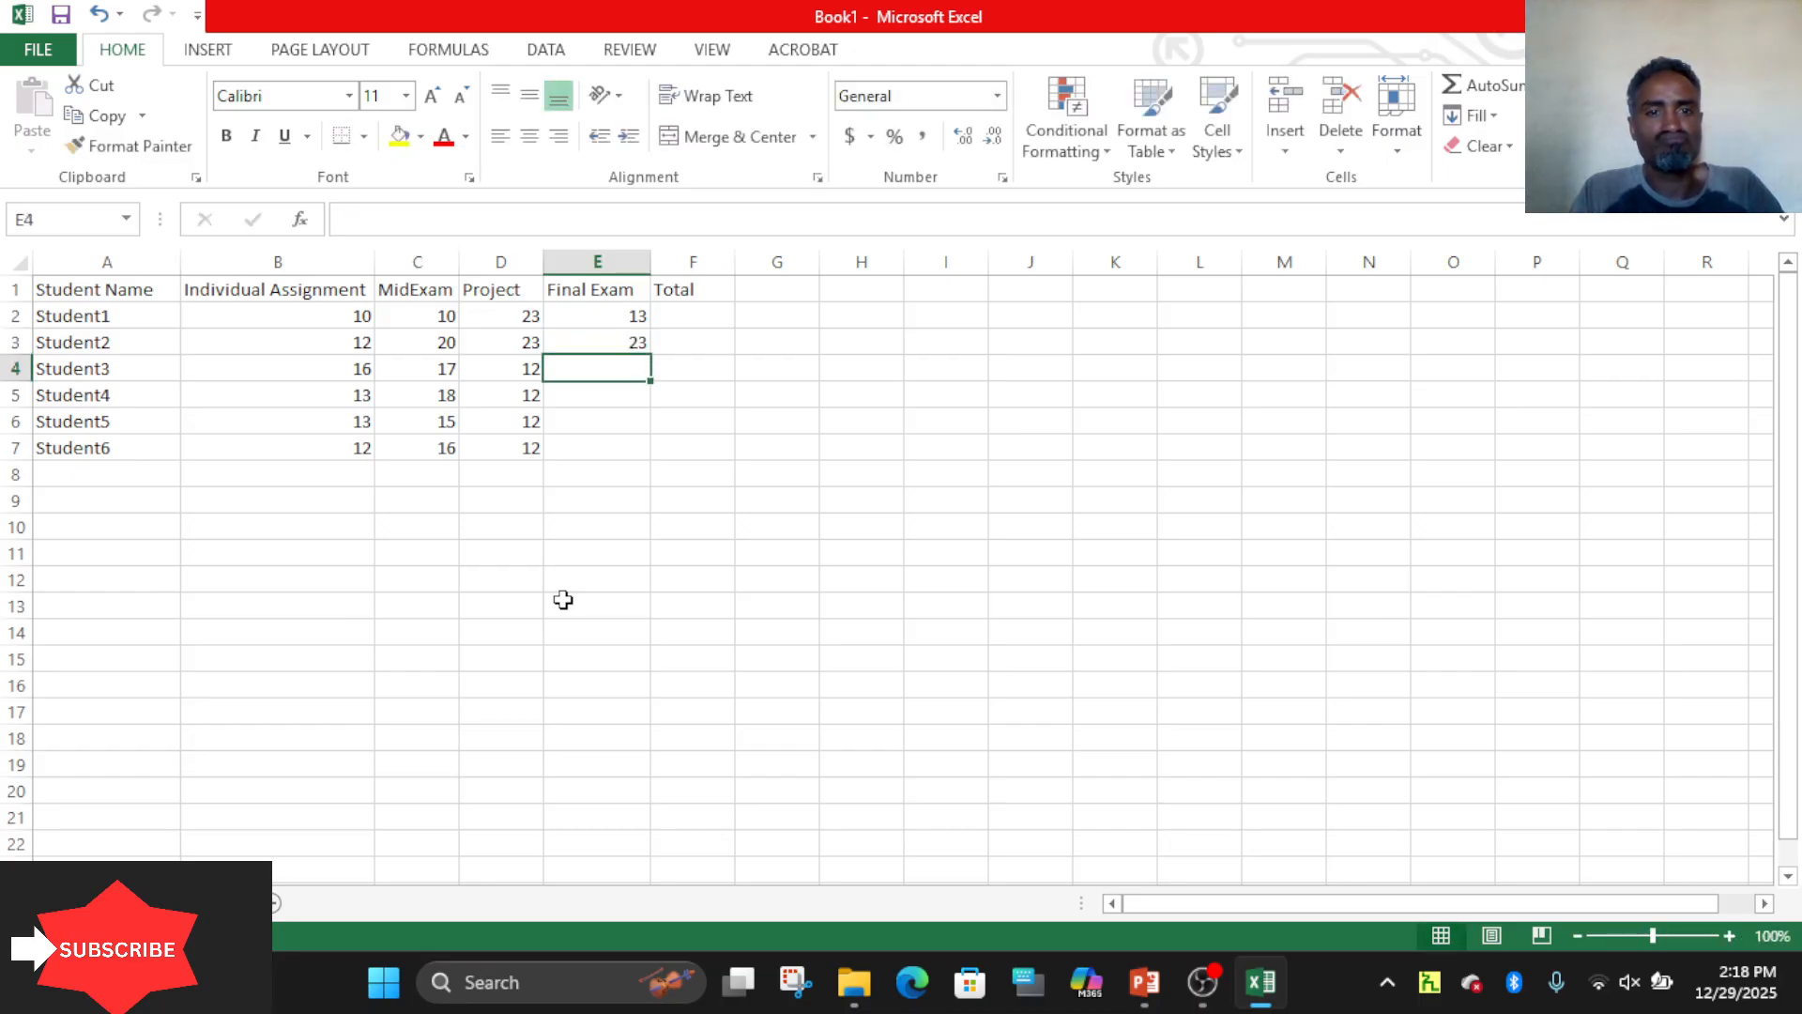
type("23")
key("Return")
type("12")
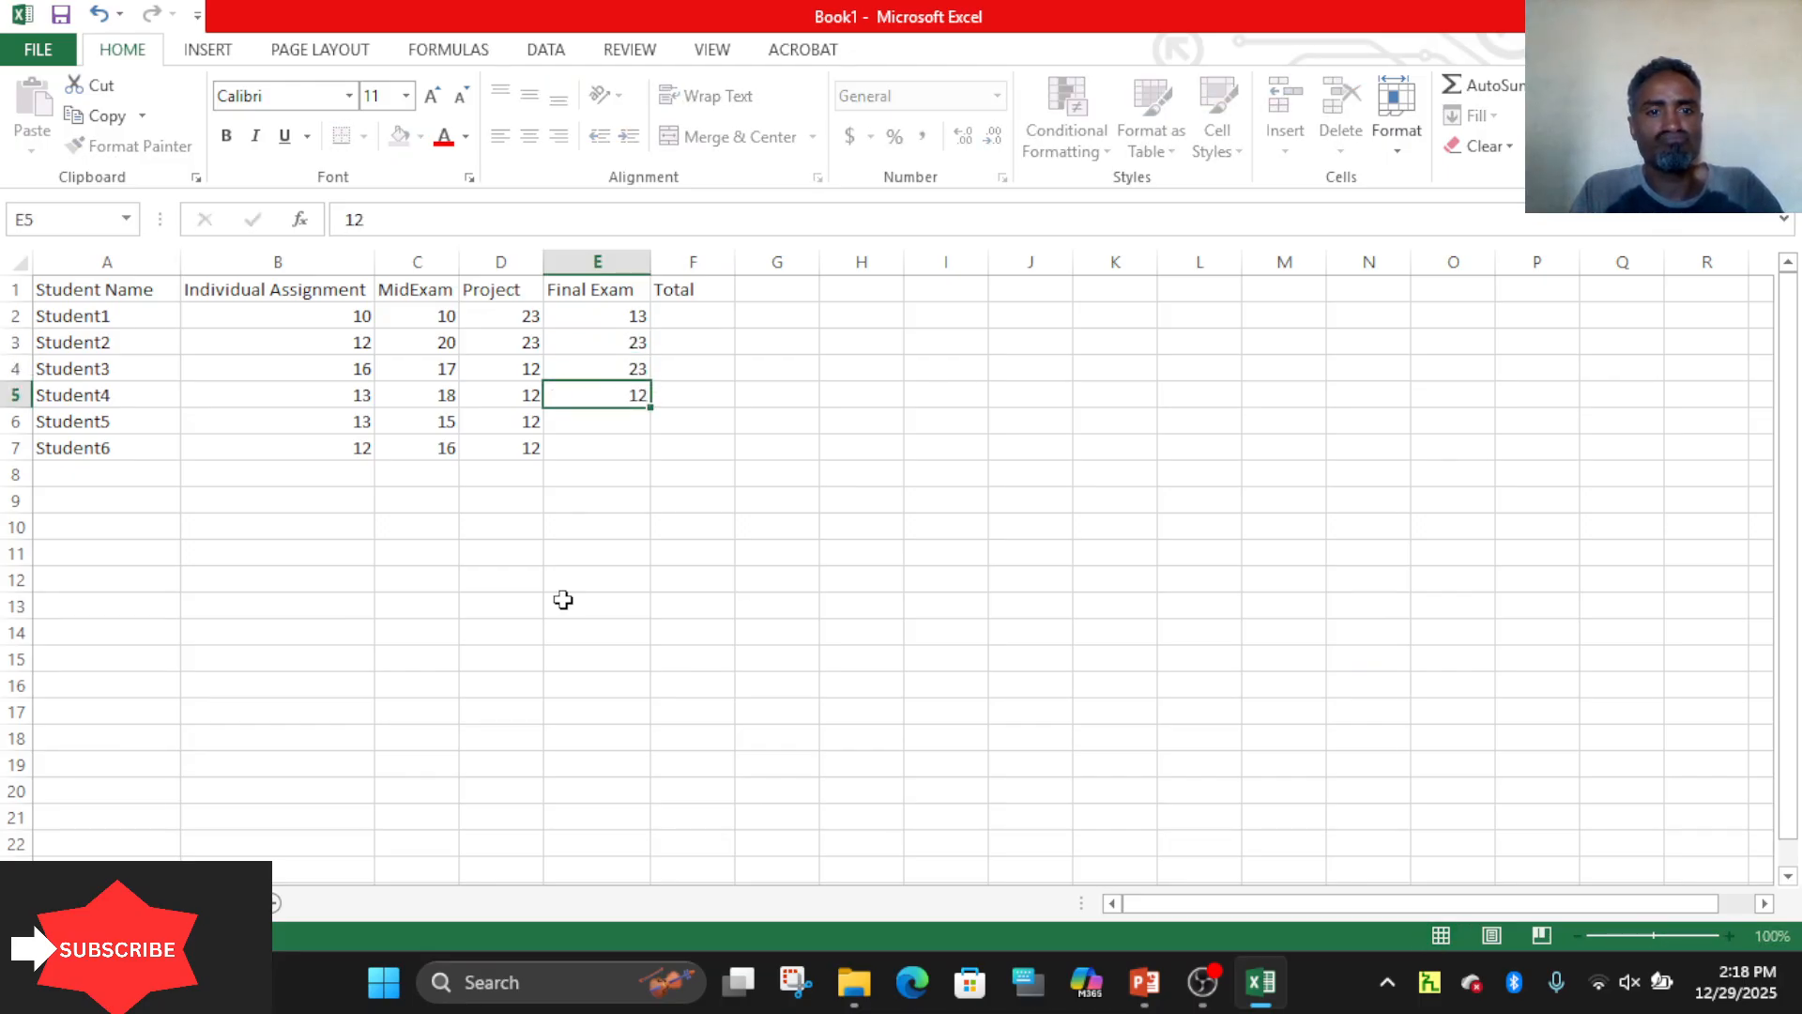
key("Return")
type("3")
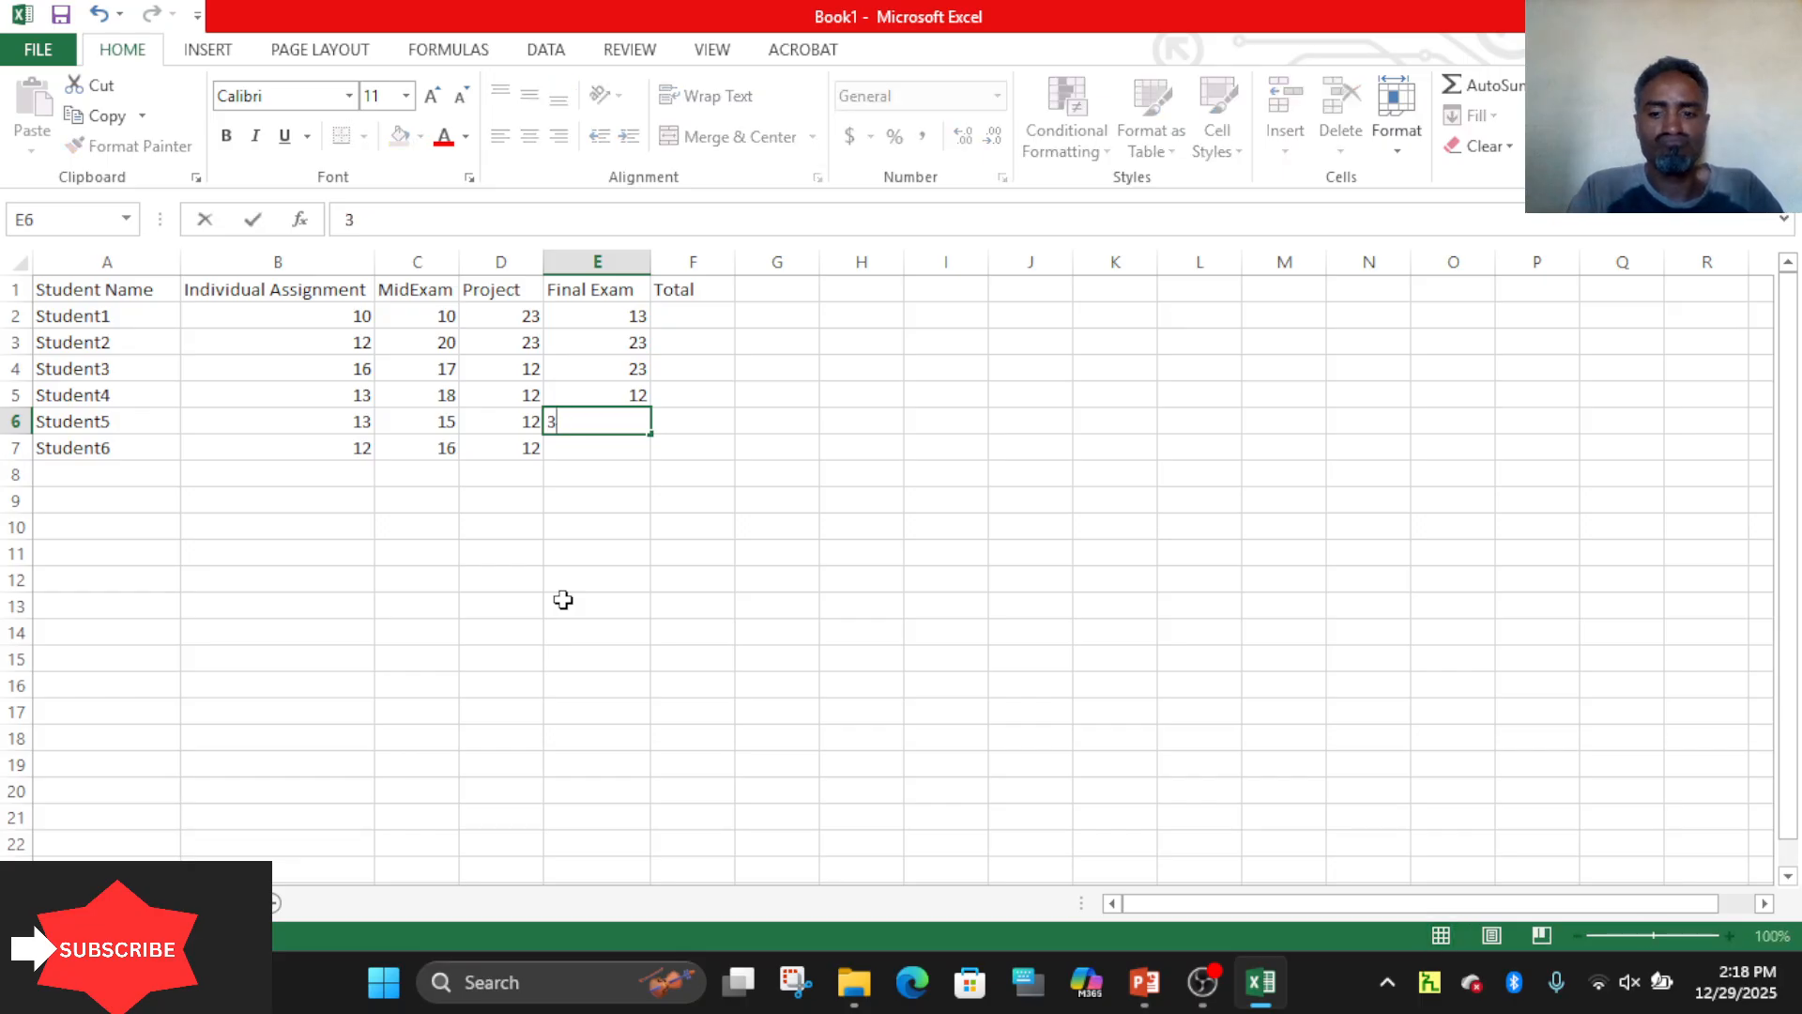
type("40")
key("Return")
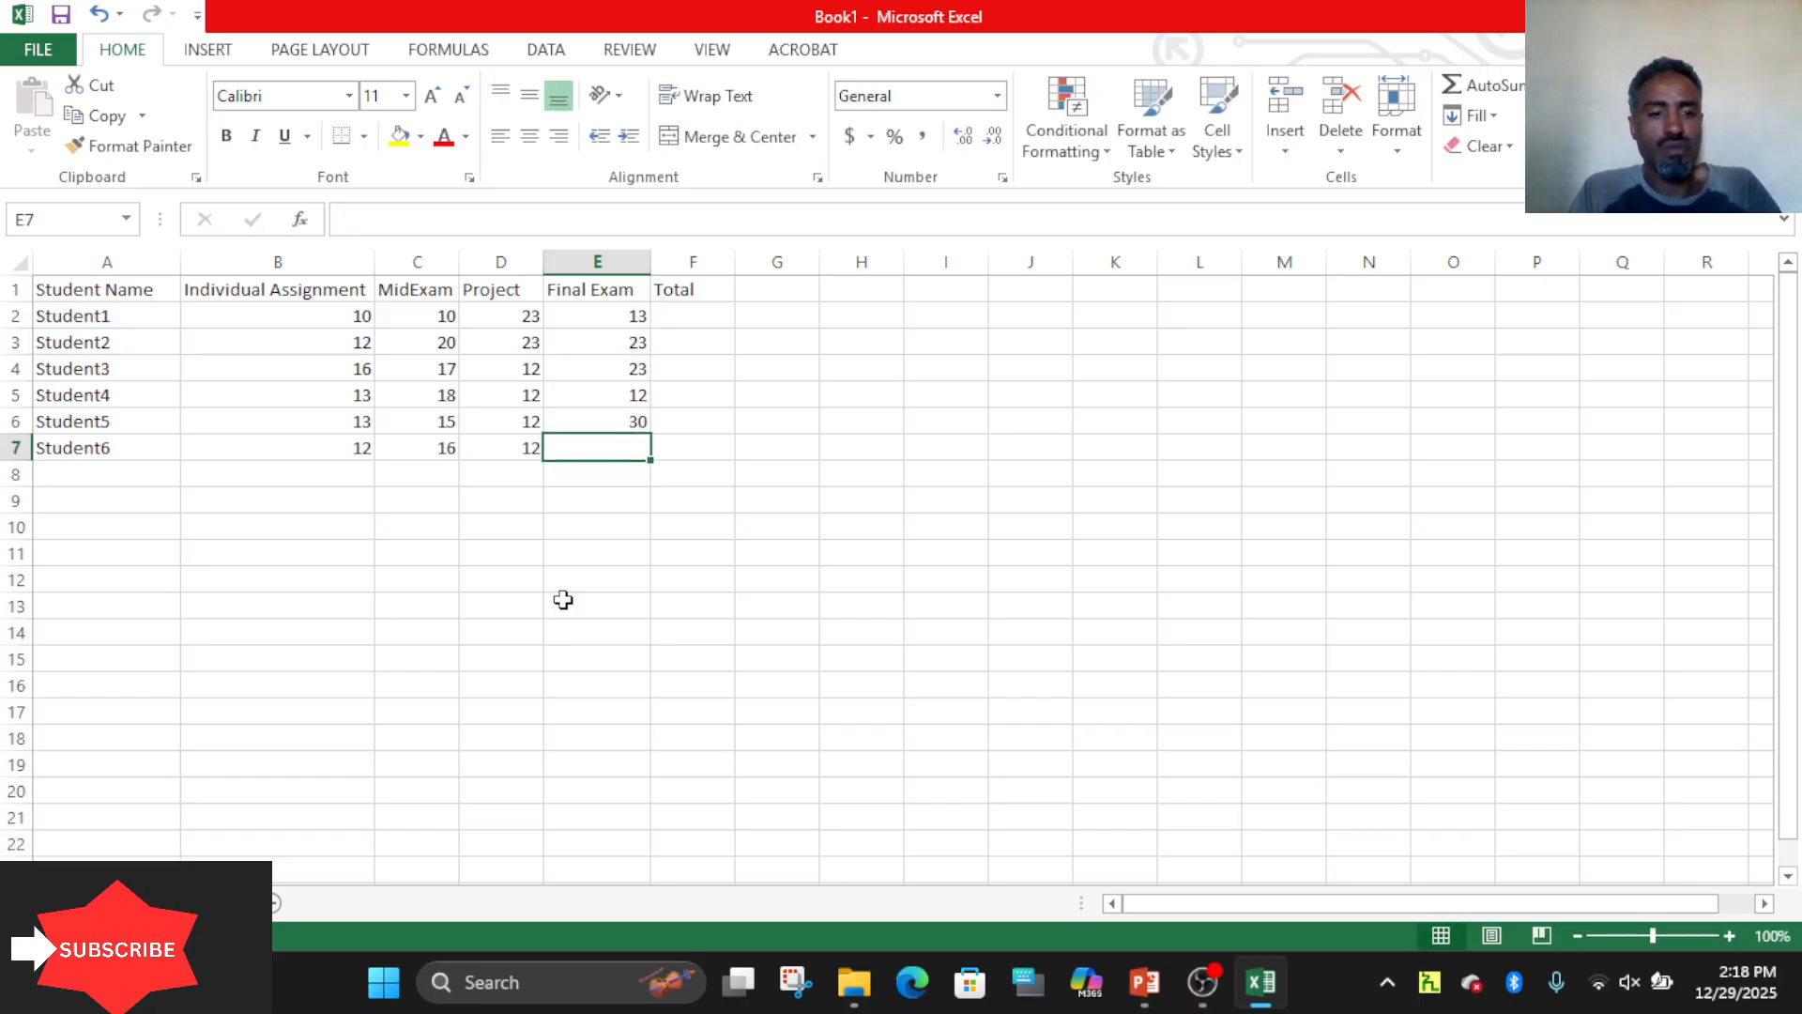
type("12")
key("Tab")
Enter the formula =SUM(B2:E2) in F2 to calculate Student1's Total.
key("Up")
key("Up")
key("Up")
key("Up")
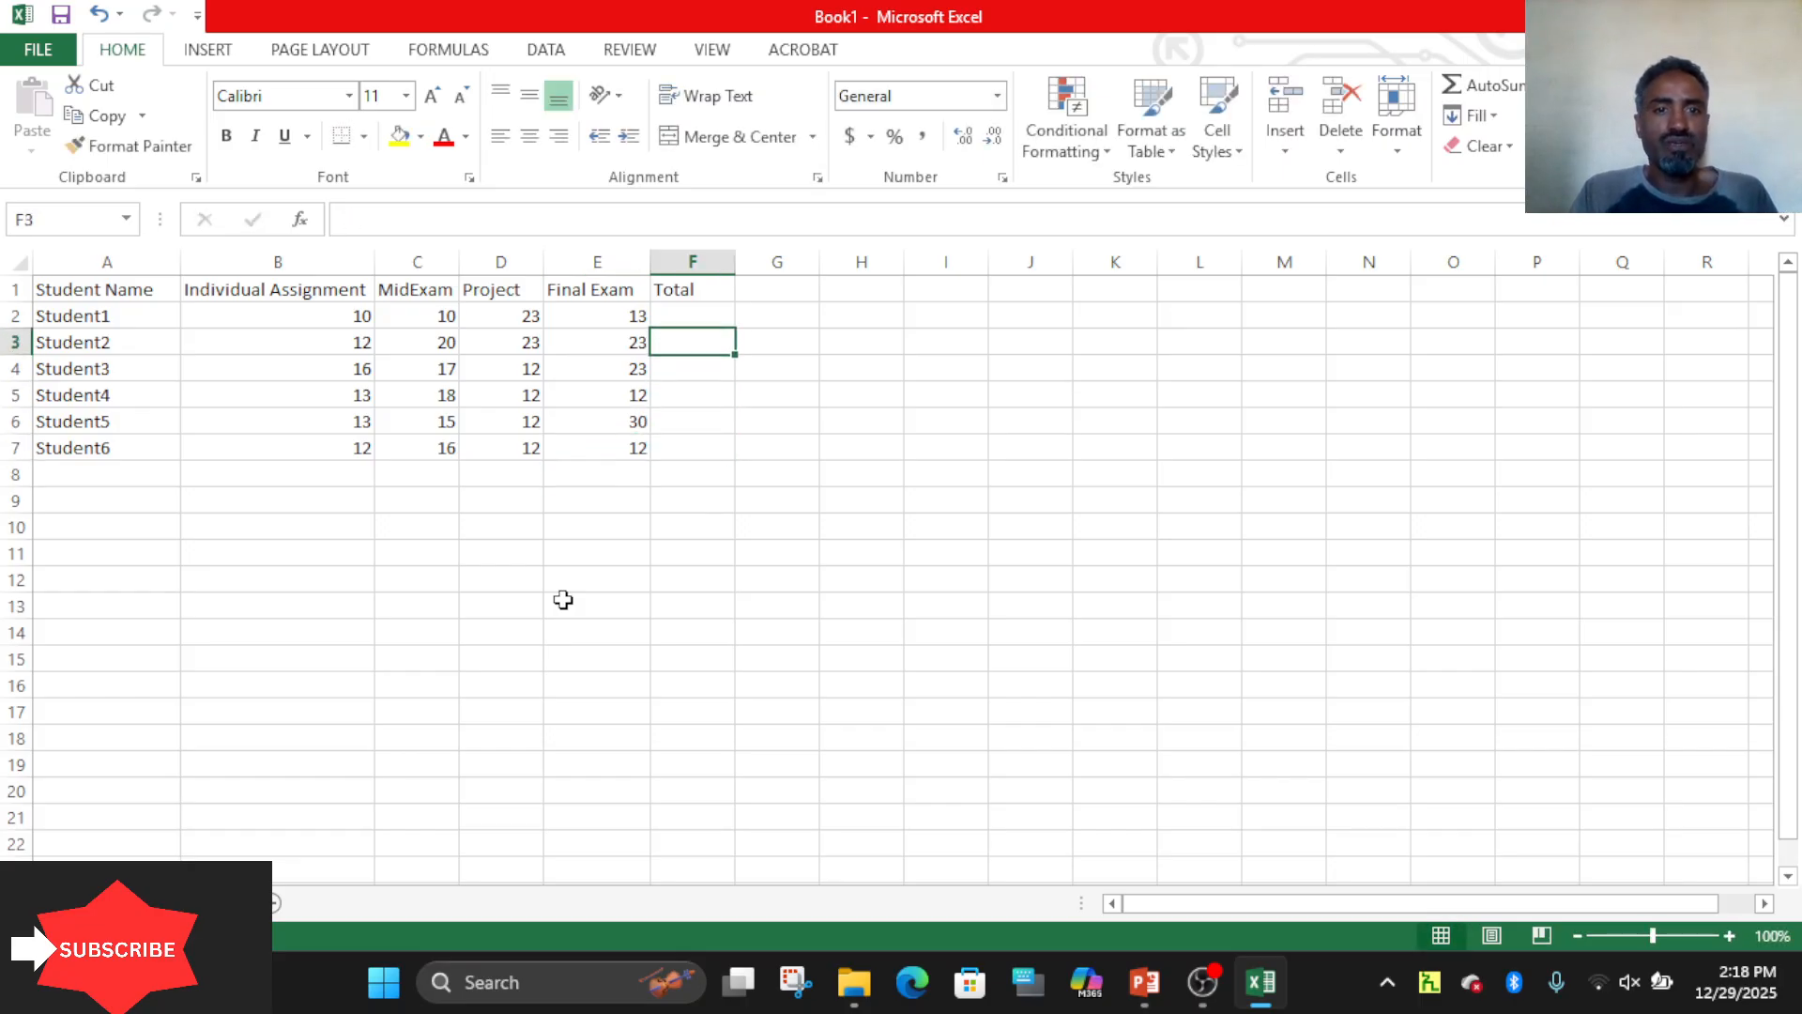
key("Up")
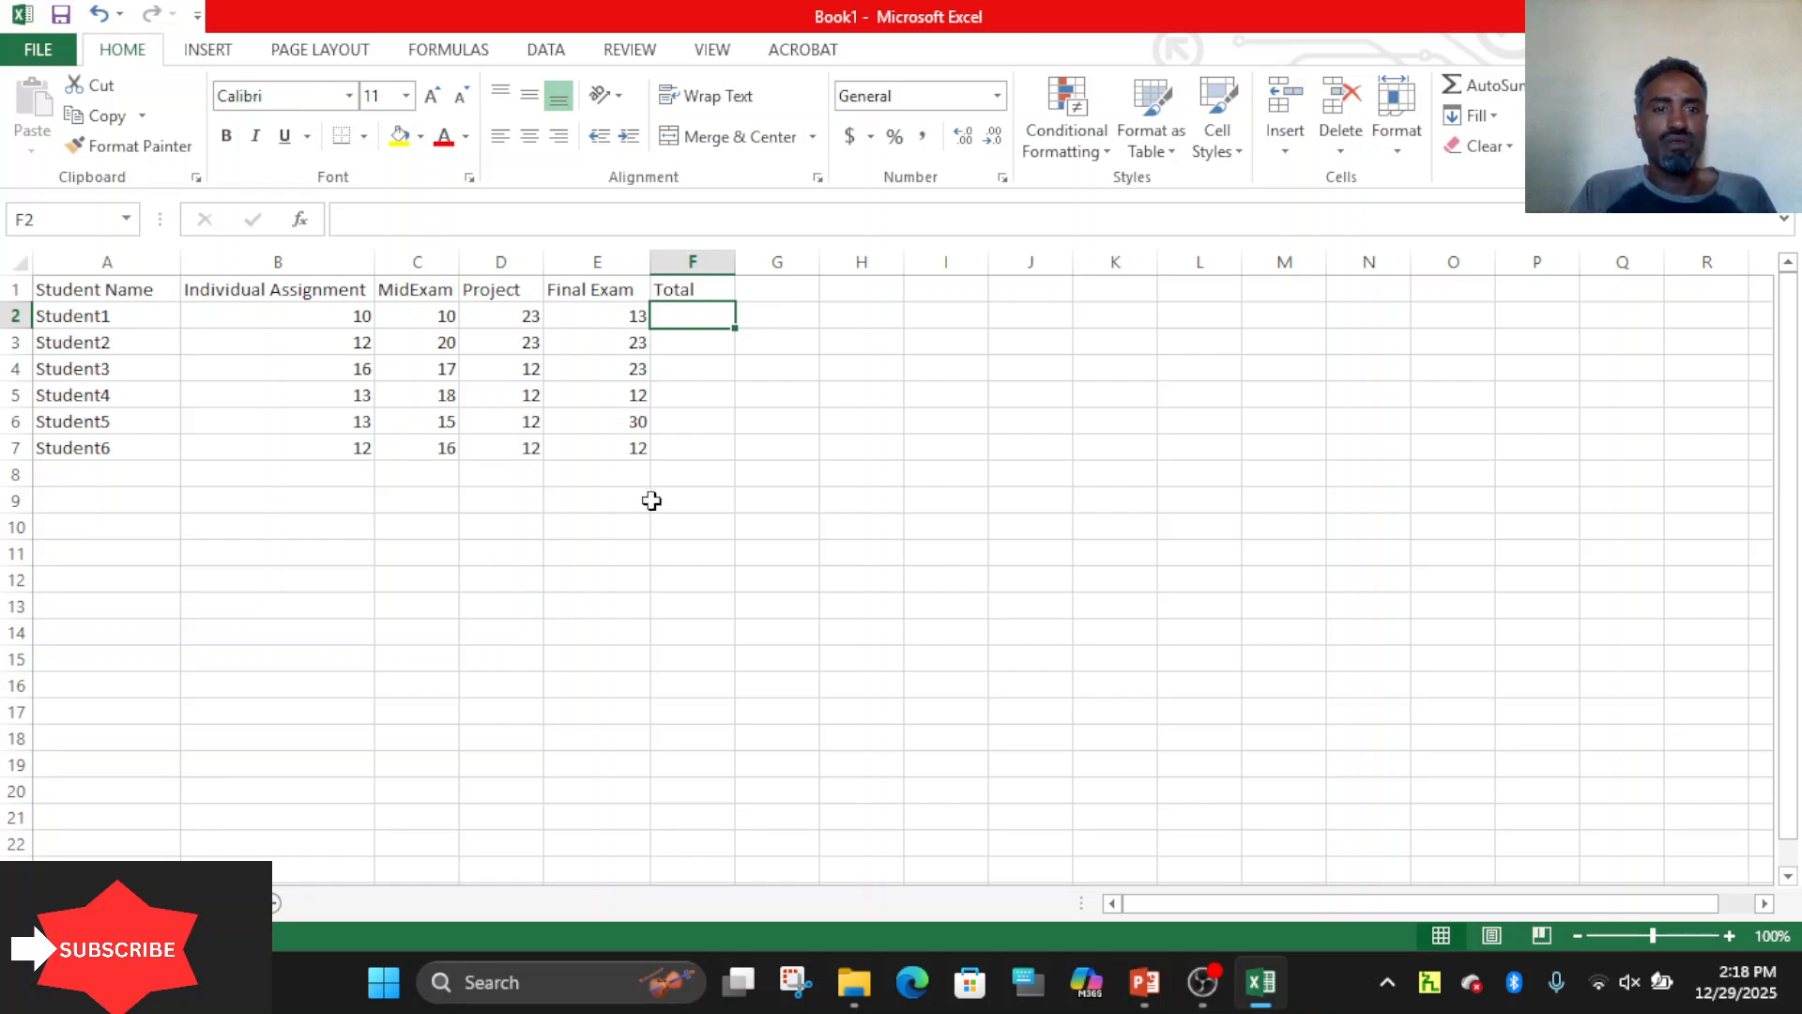
type("=")
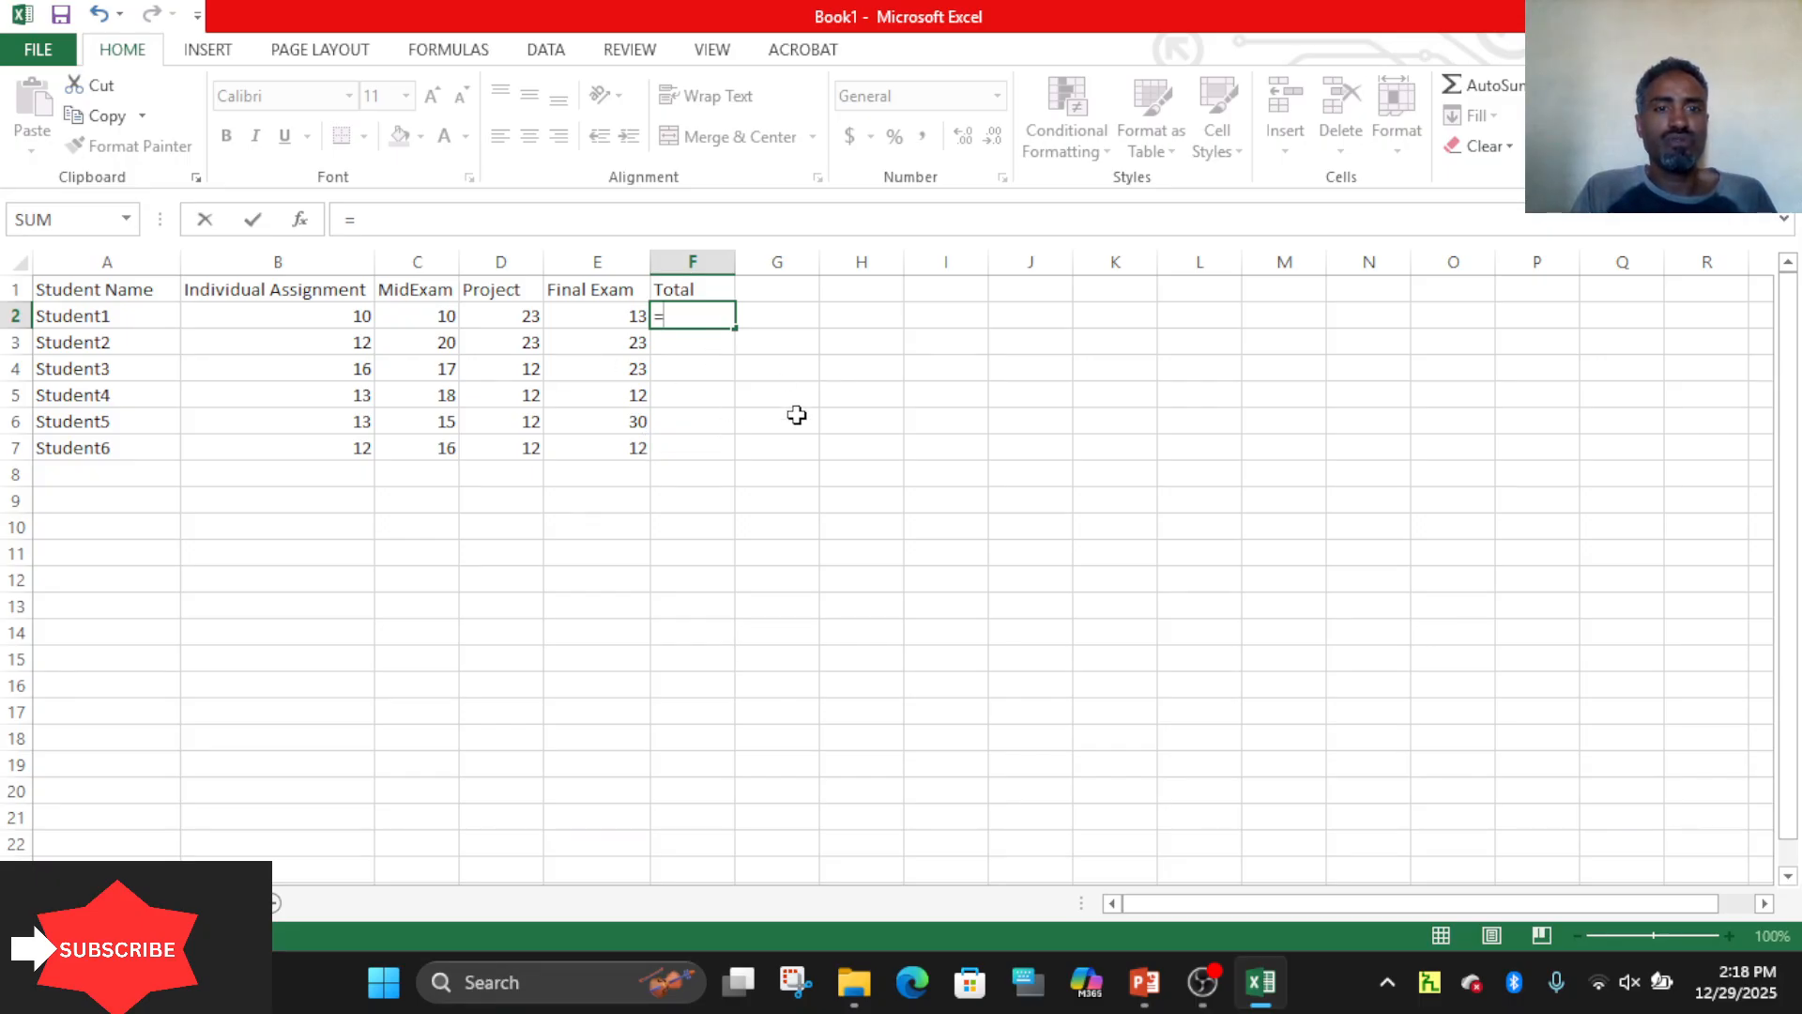
type("sum")
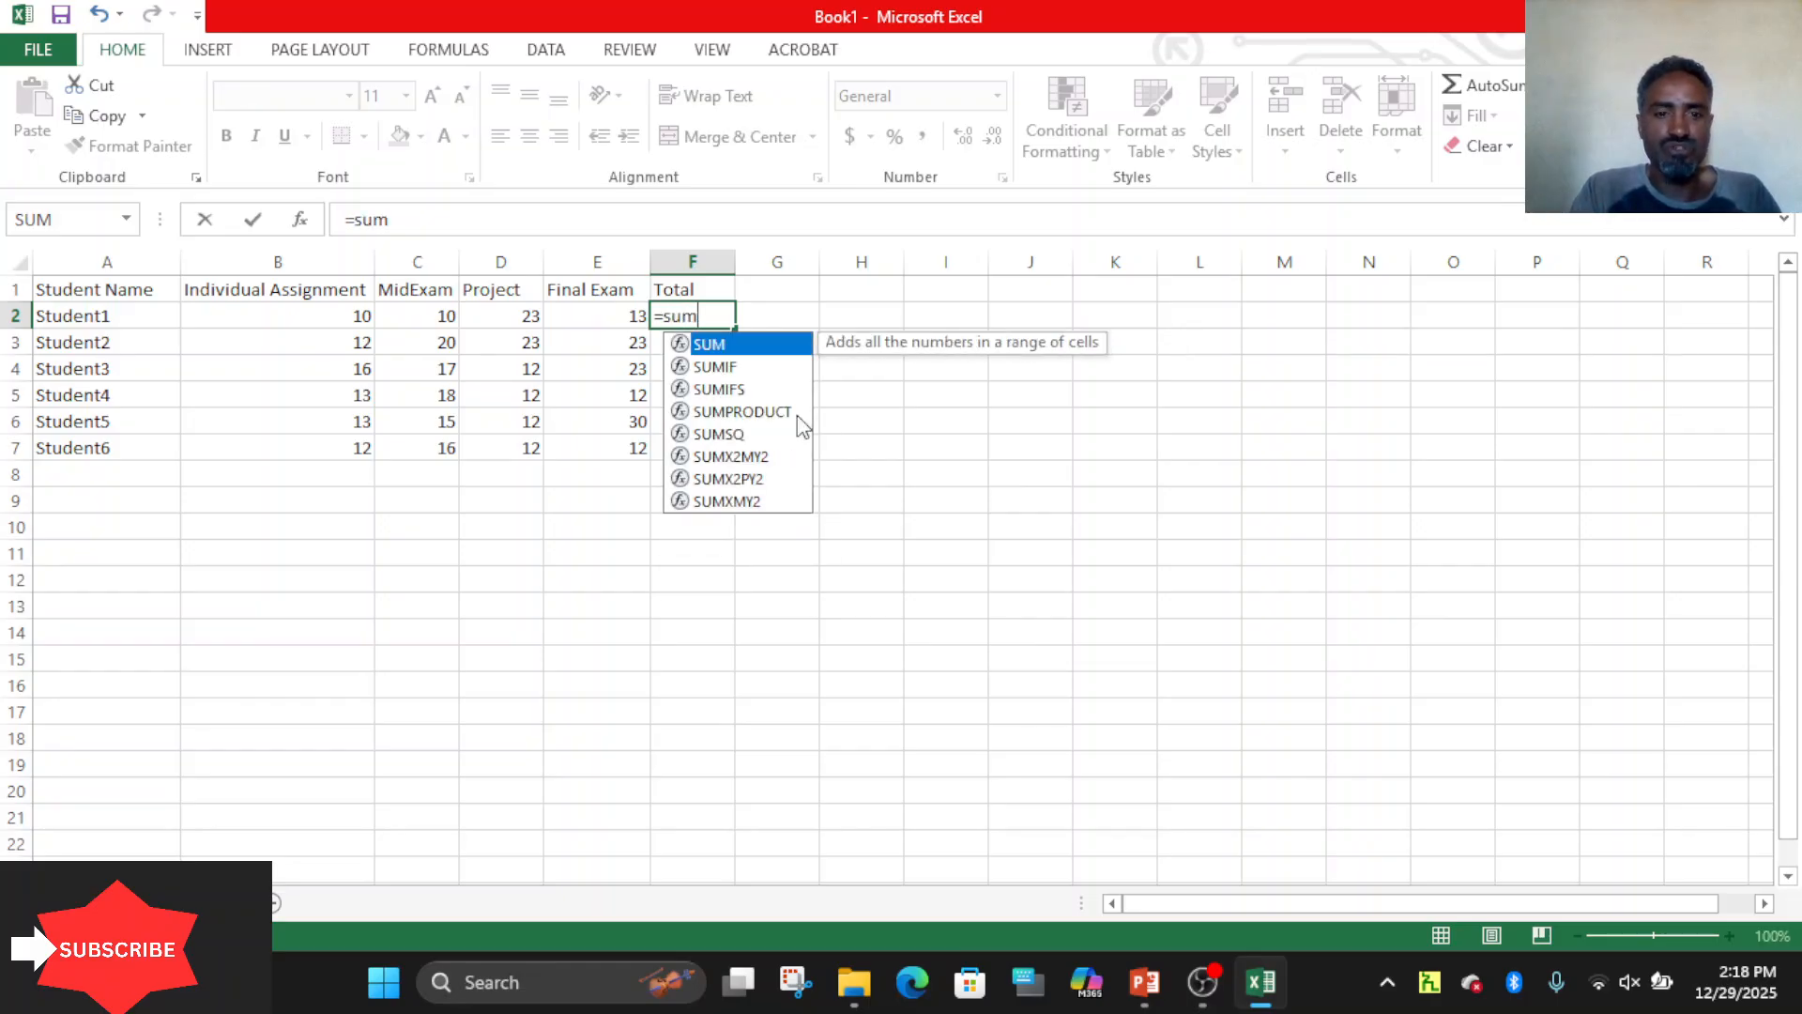
type("(")
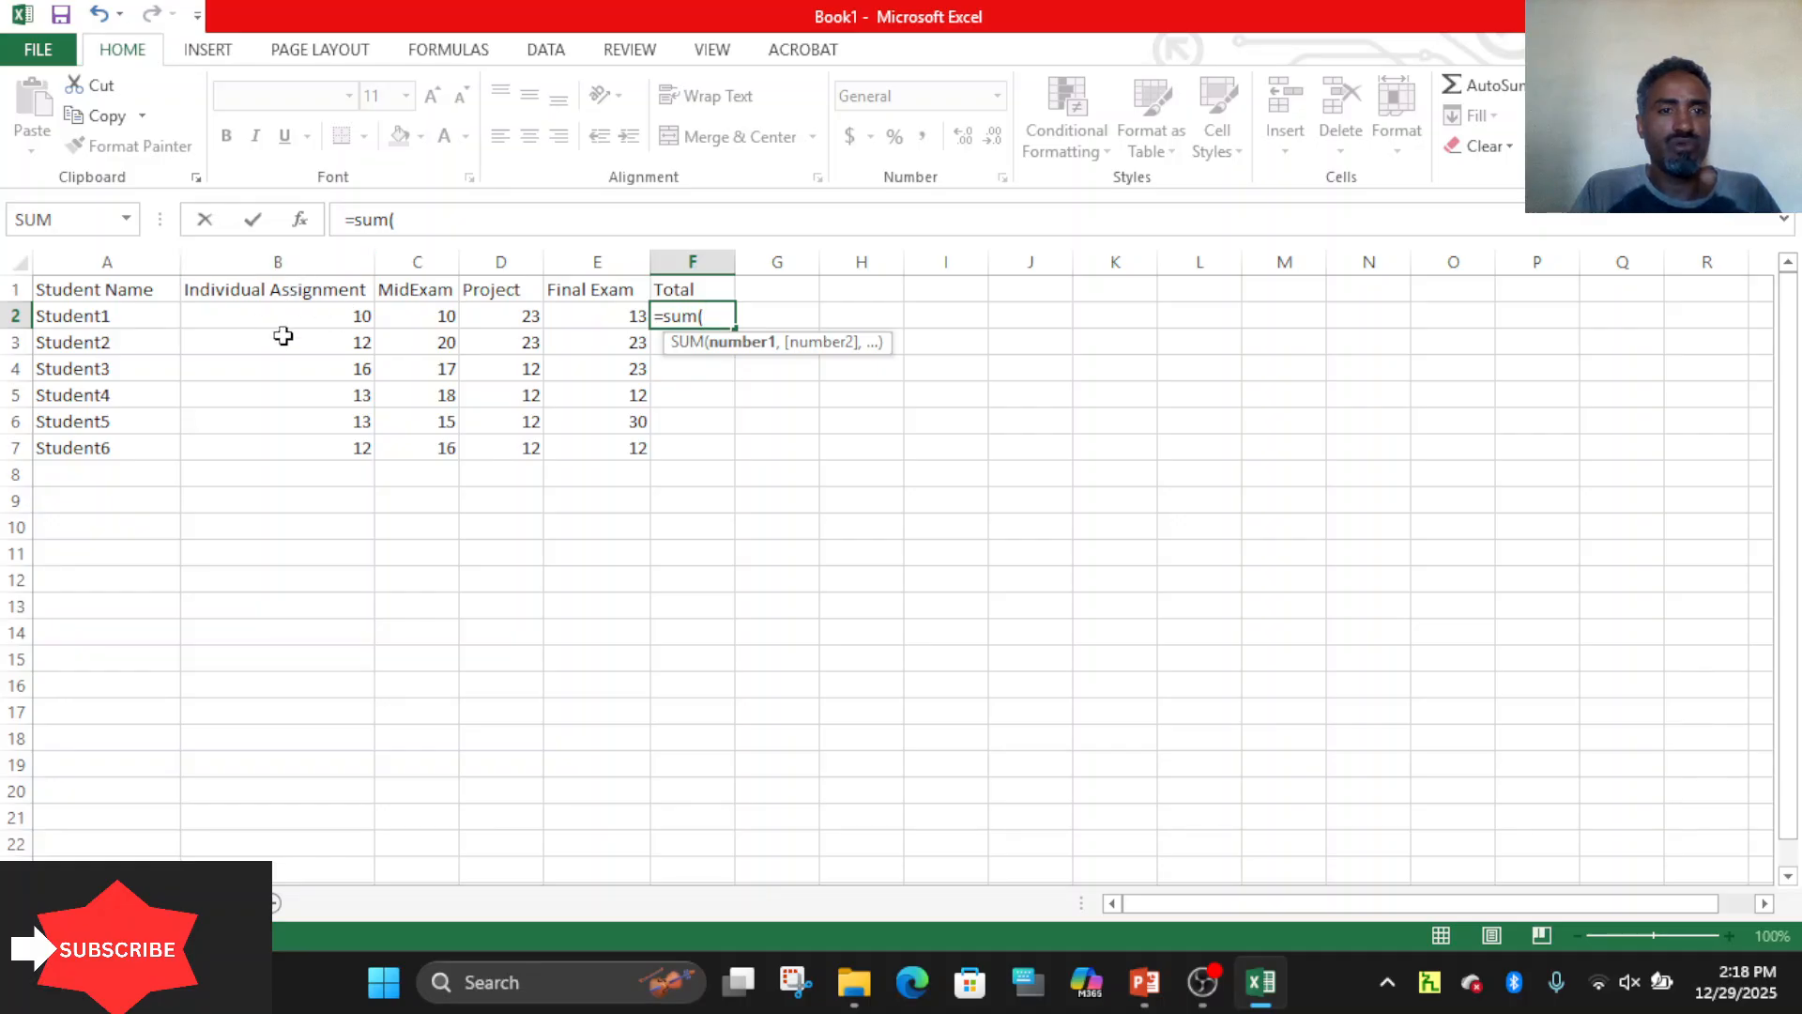
type("b2")
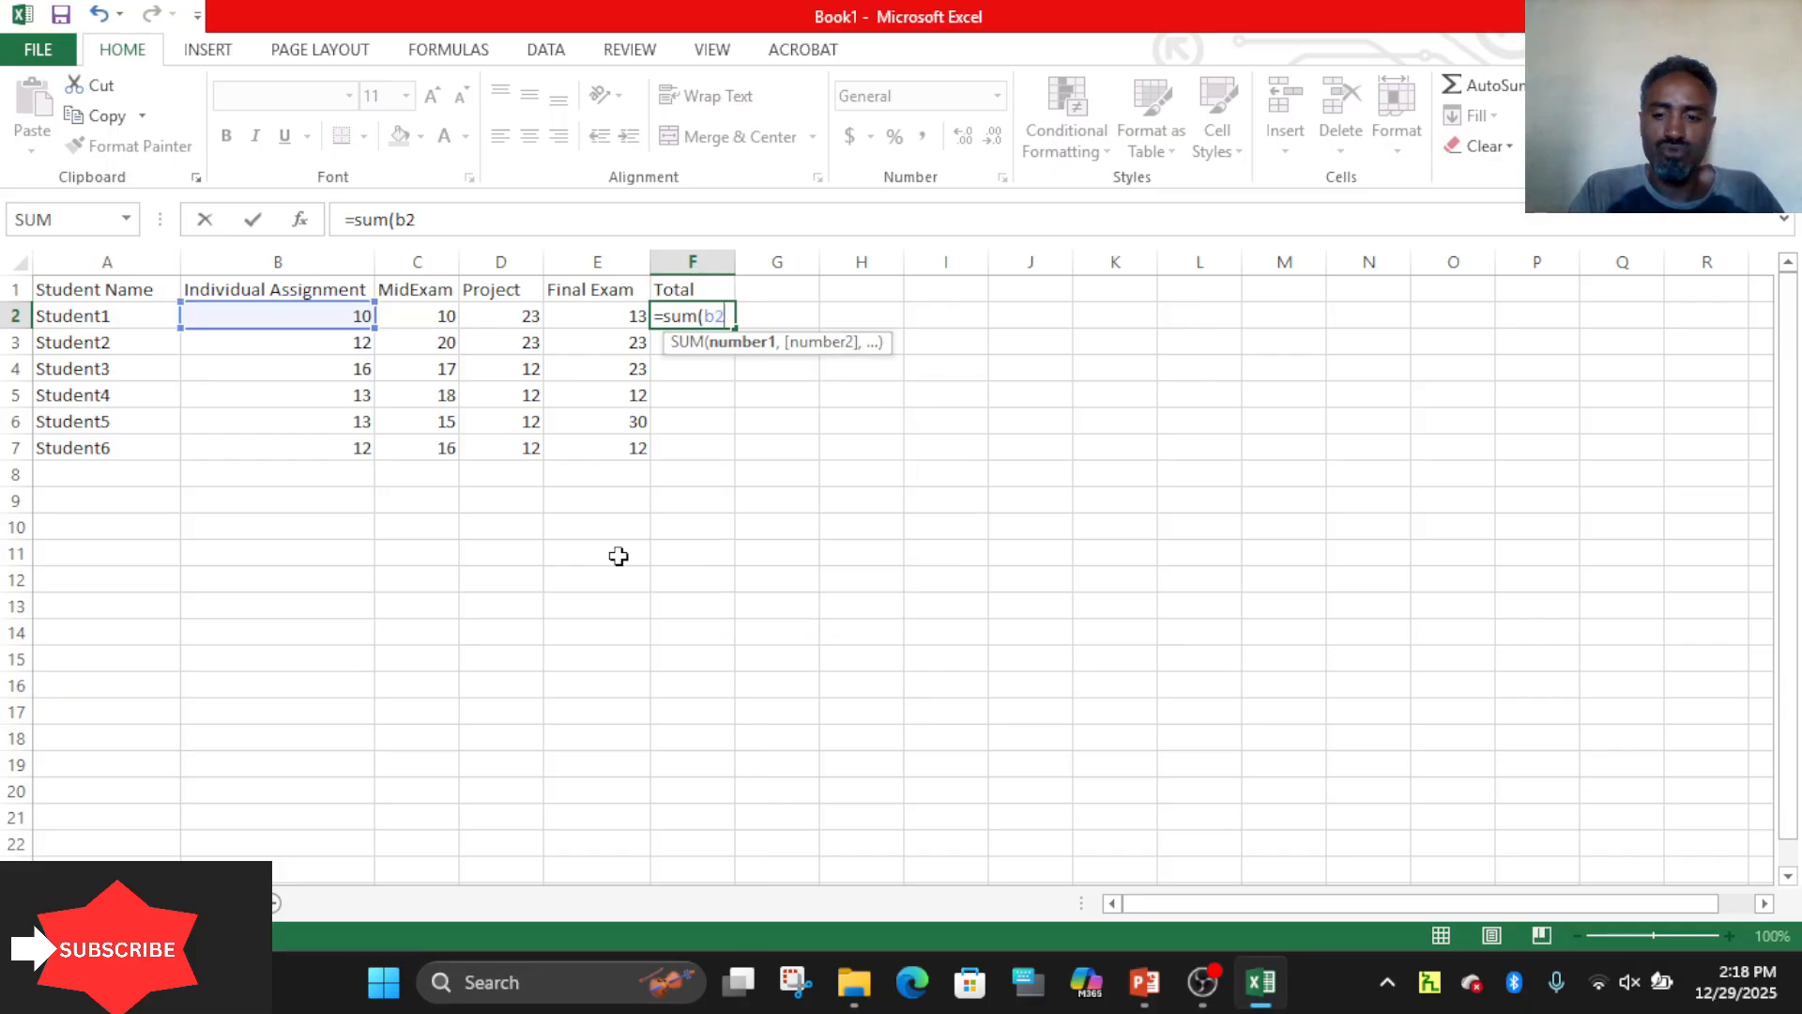
type(":")
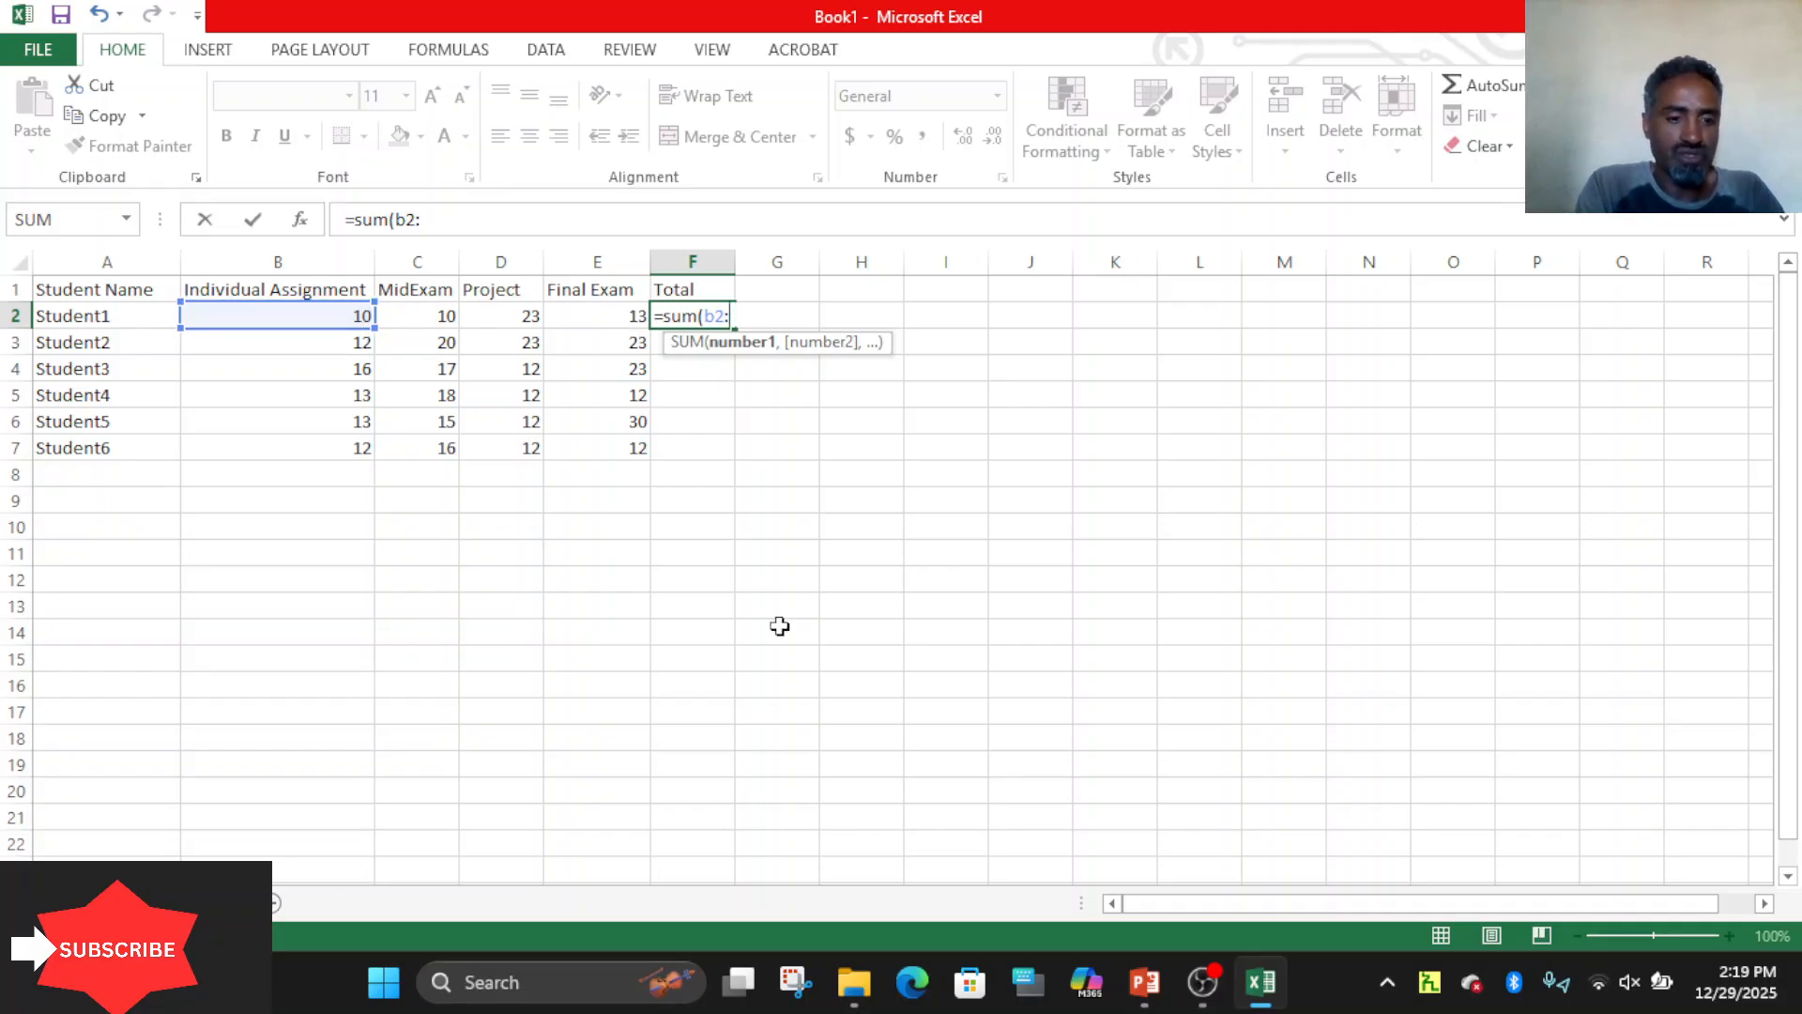
type("f2")
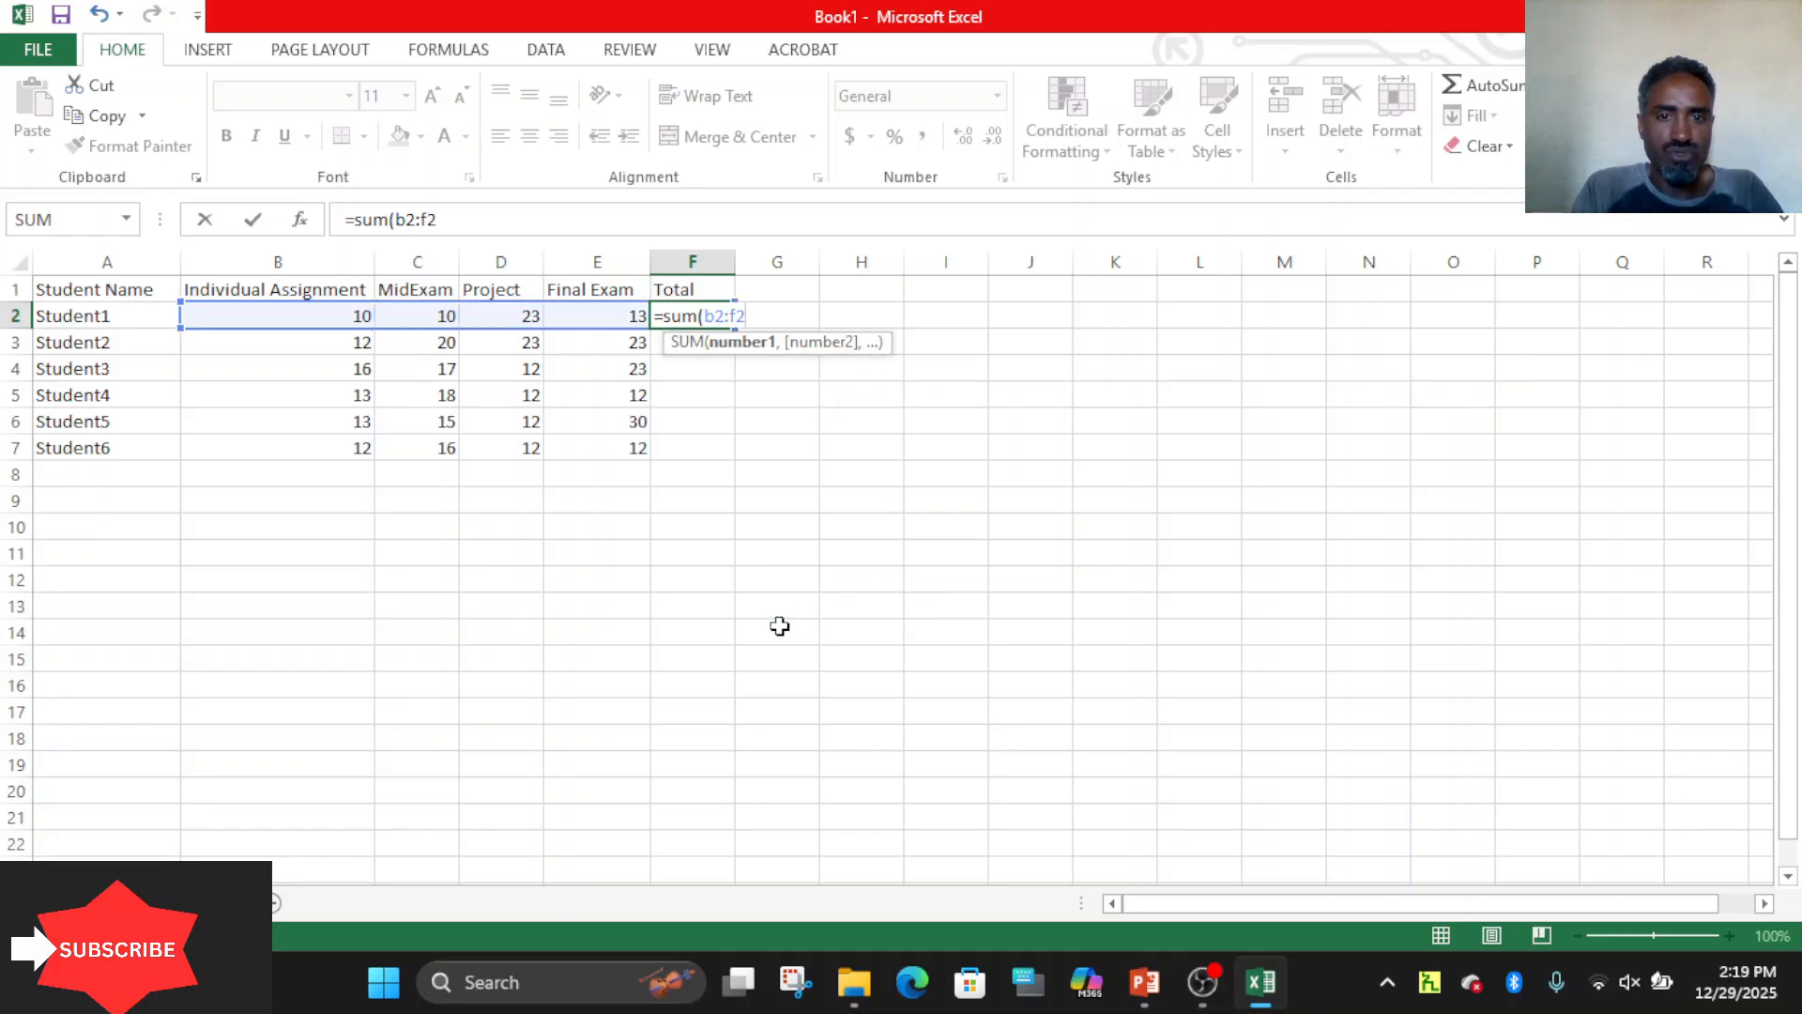
key("BackSpace")
key("BackSpace")
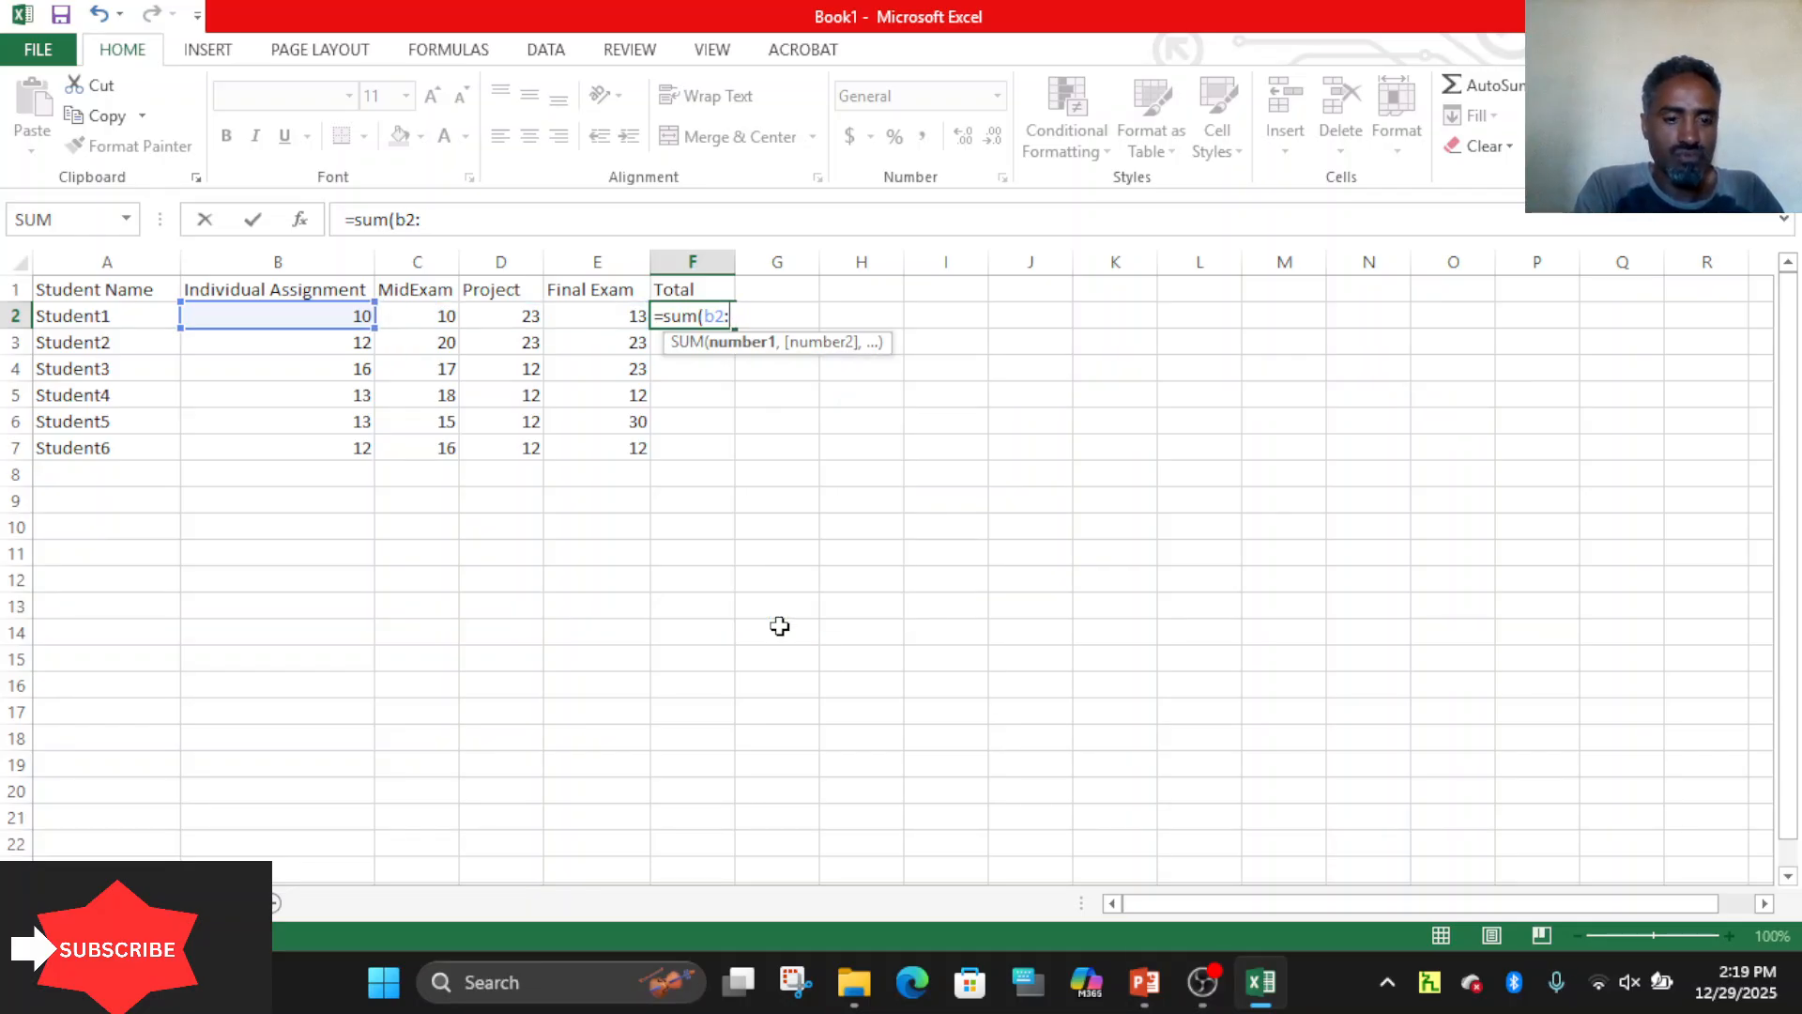
type("e2")
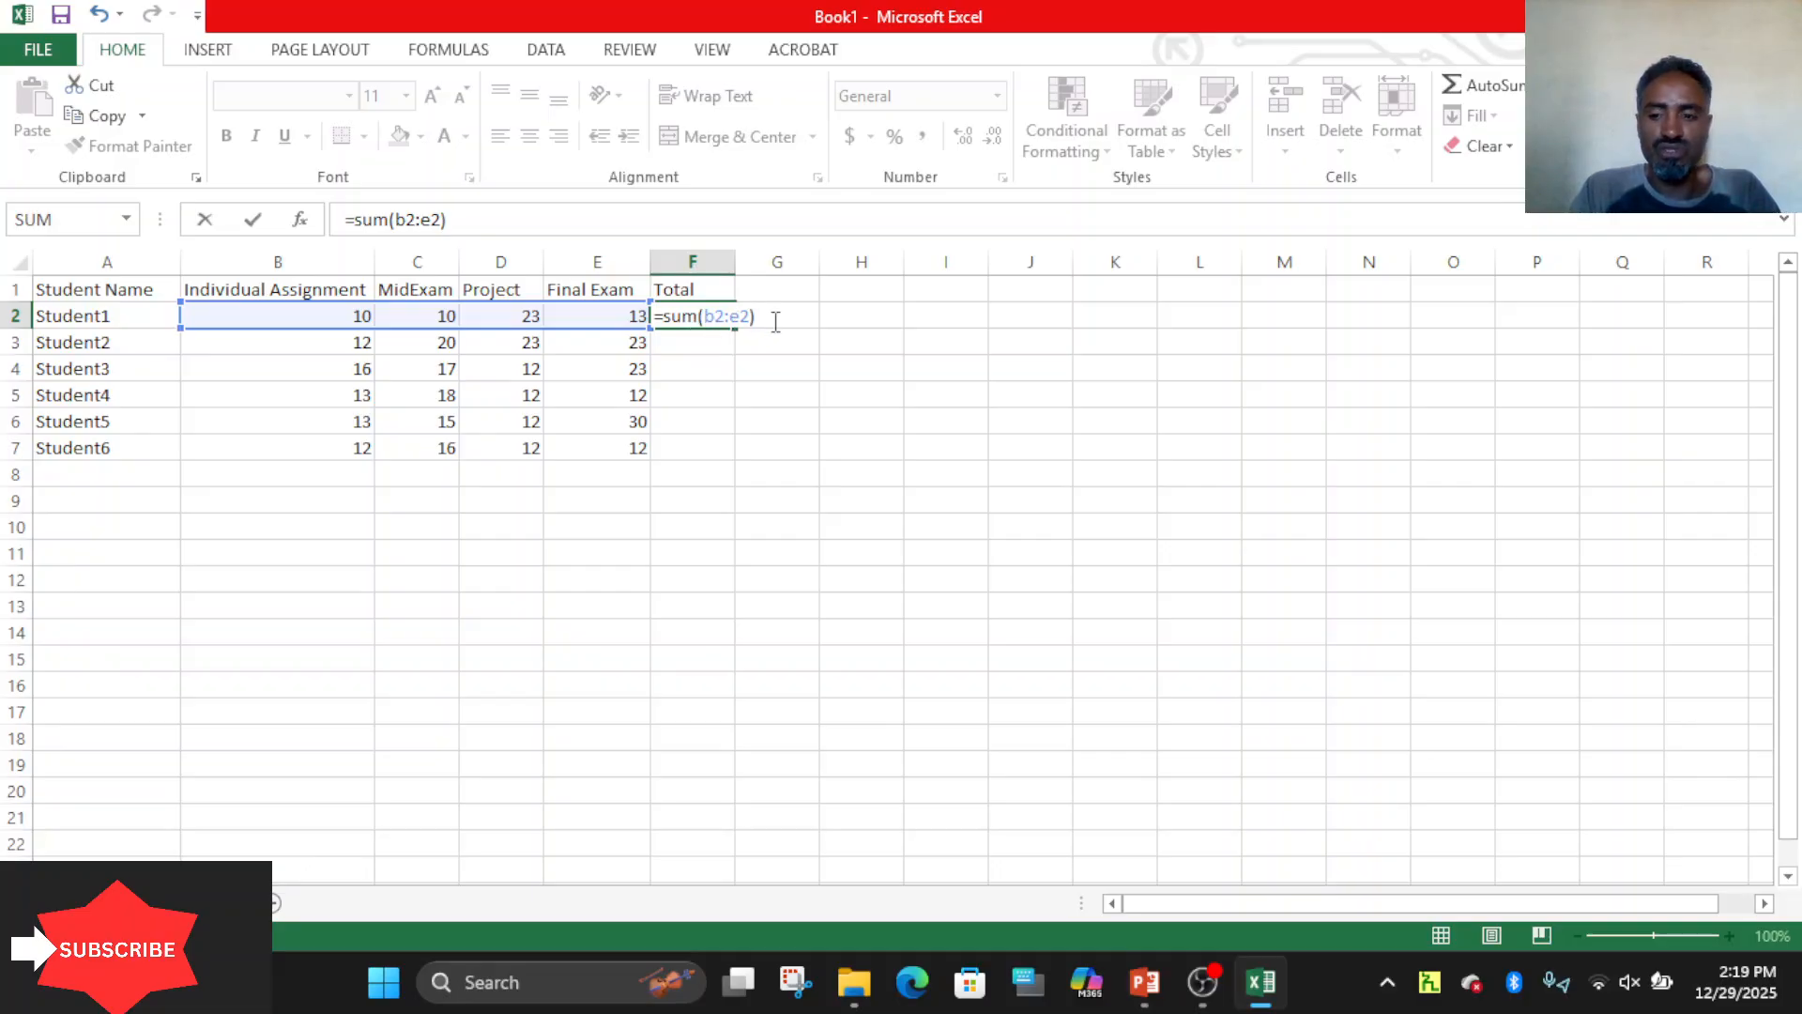
key("Return")
Fill the Total formula from F2 down to F7 in one go, and undo the fill.
left_click(682, 319)
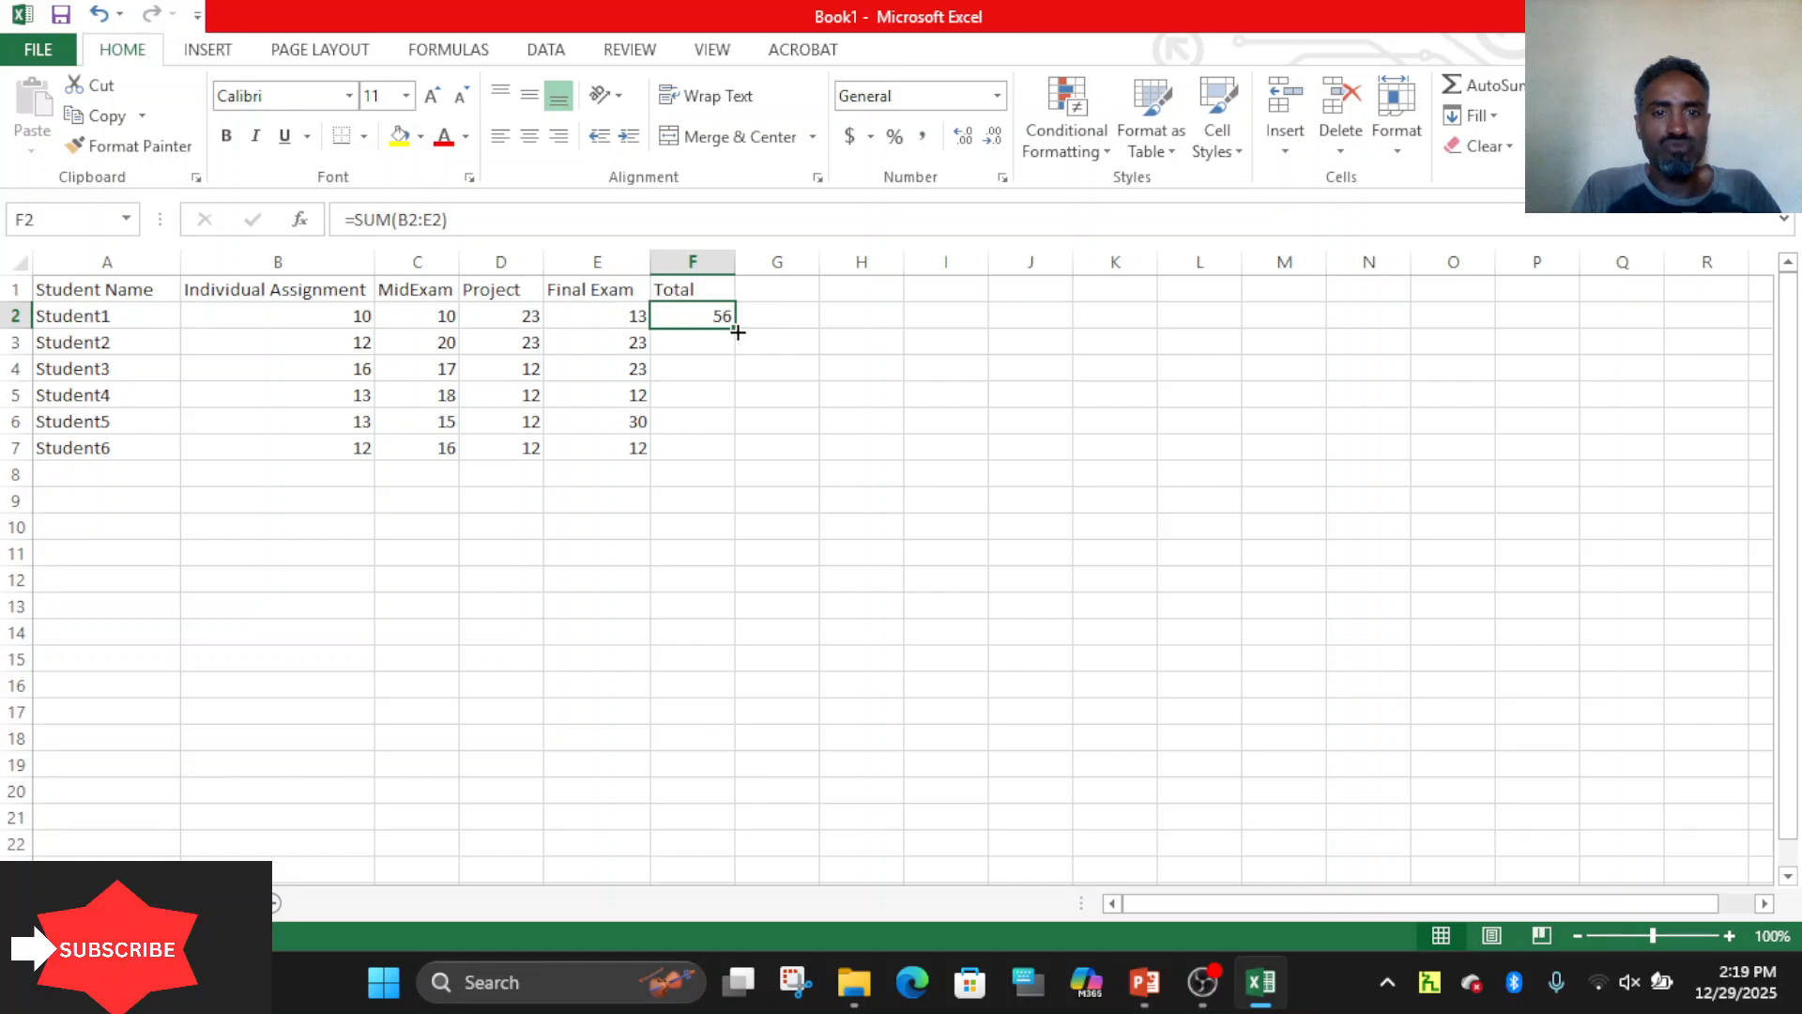
left_click_drag(738, 332, 734, 456)
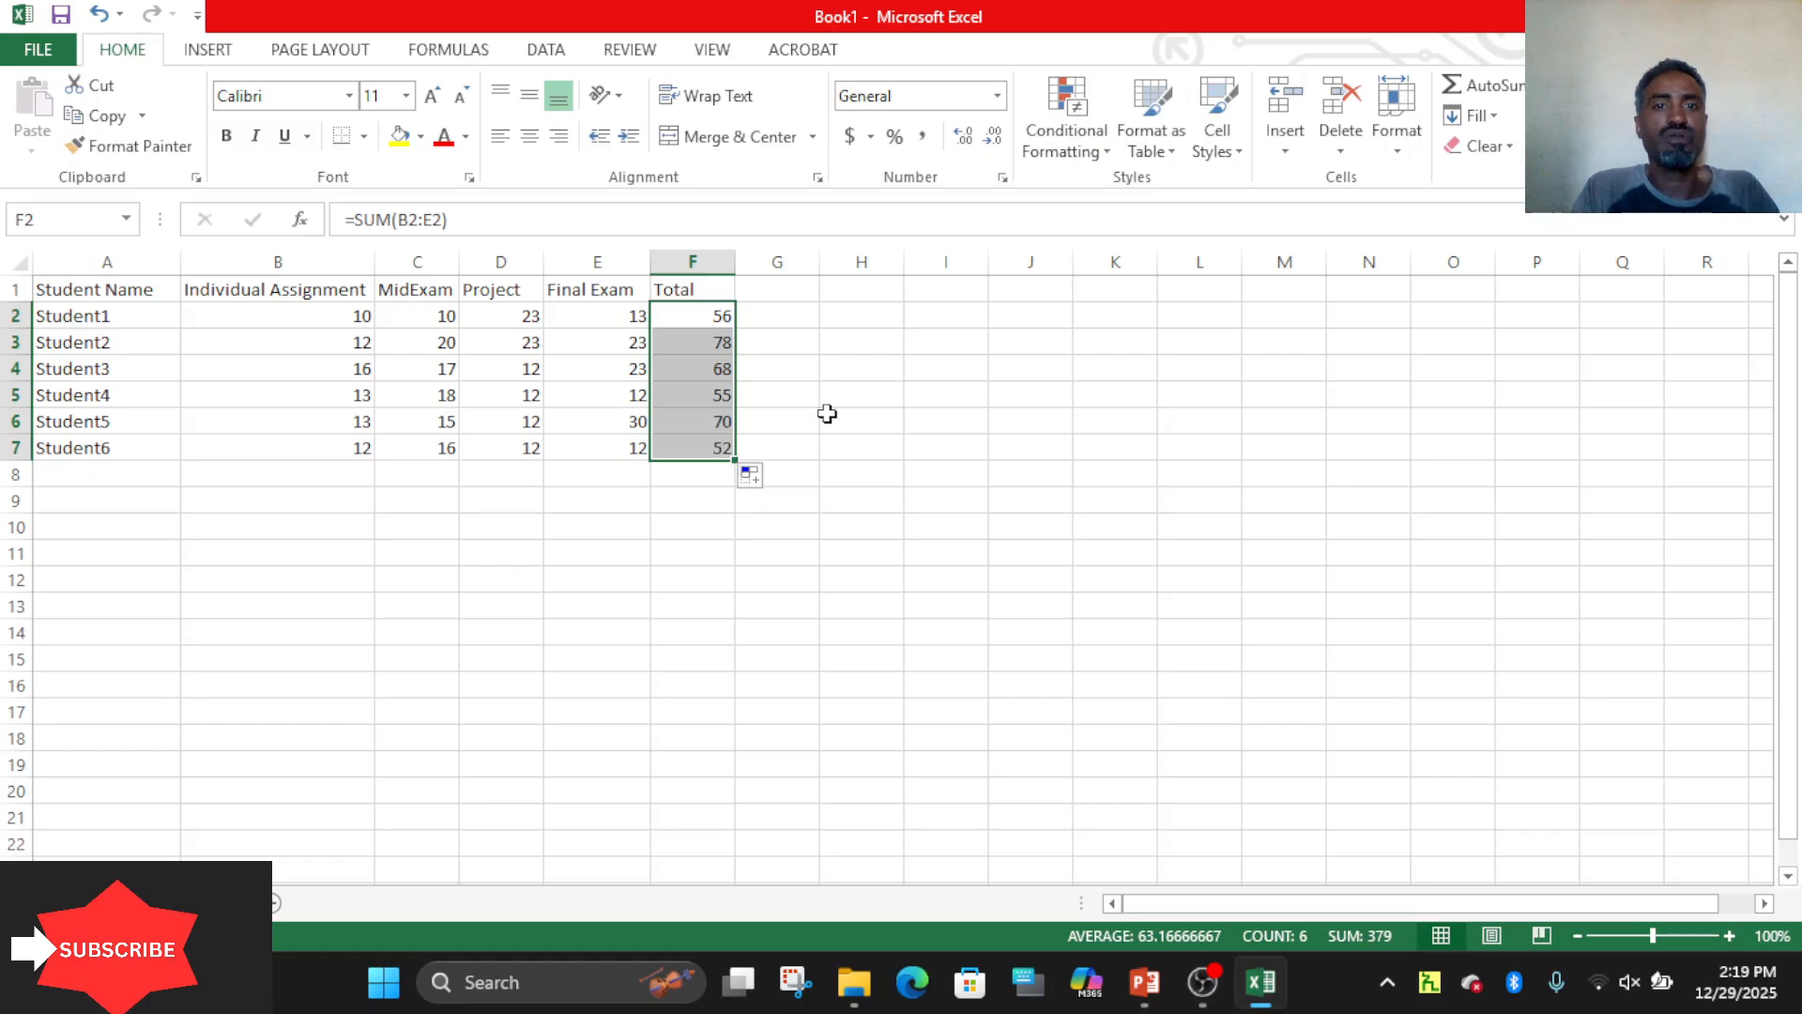
key("ctrl+z")
Copy the Total formula down one cell at a time from F3 through F6 for Student2 to Student5.
left_click(712, 339)
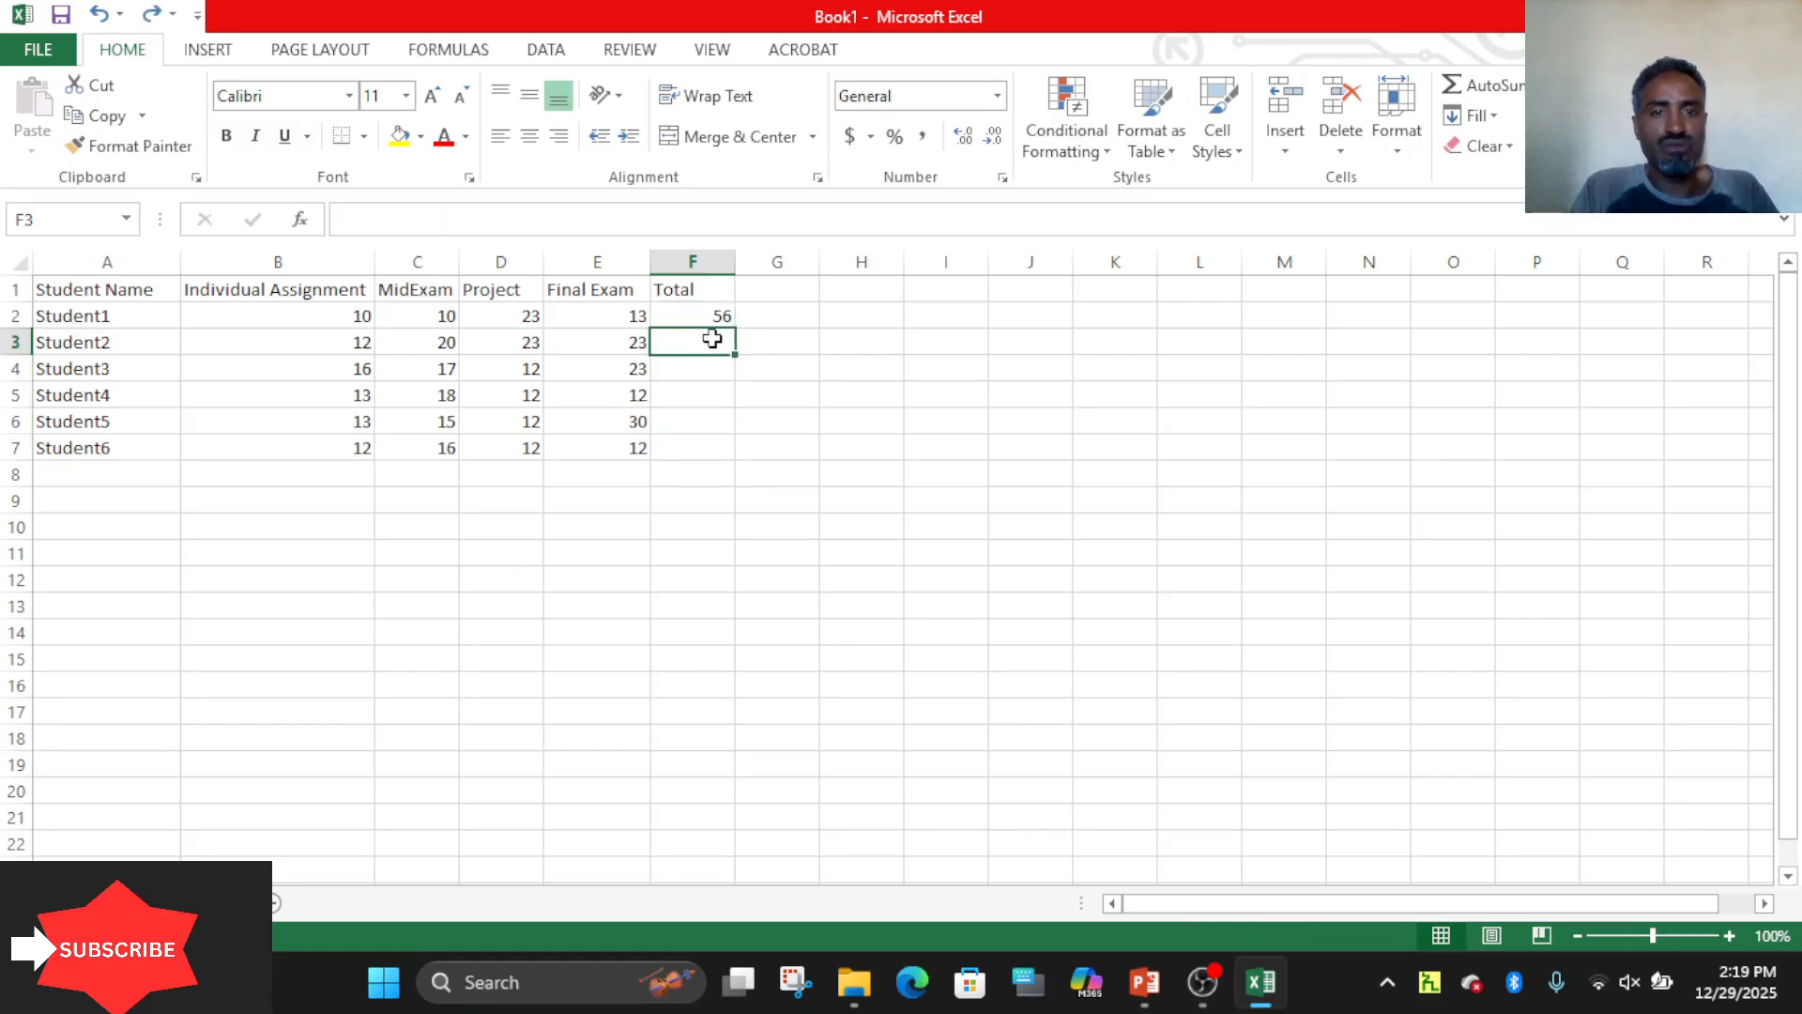
key("ctrl+d")
left_click(700, 374)
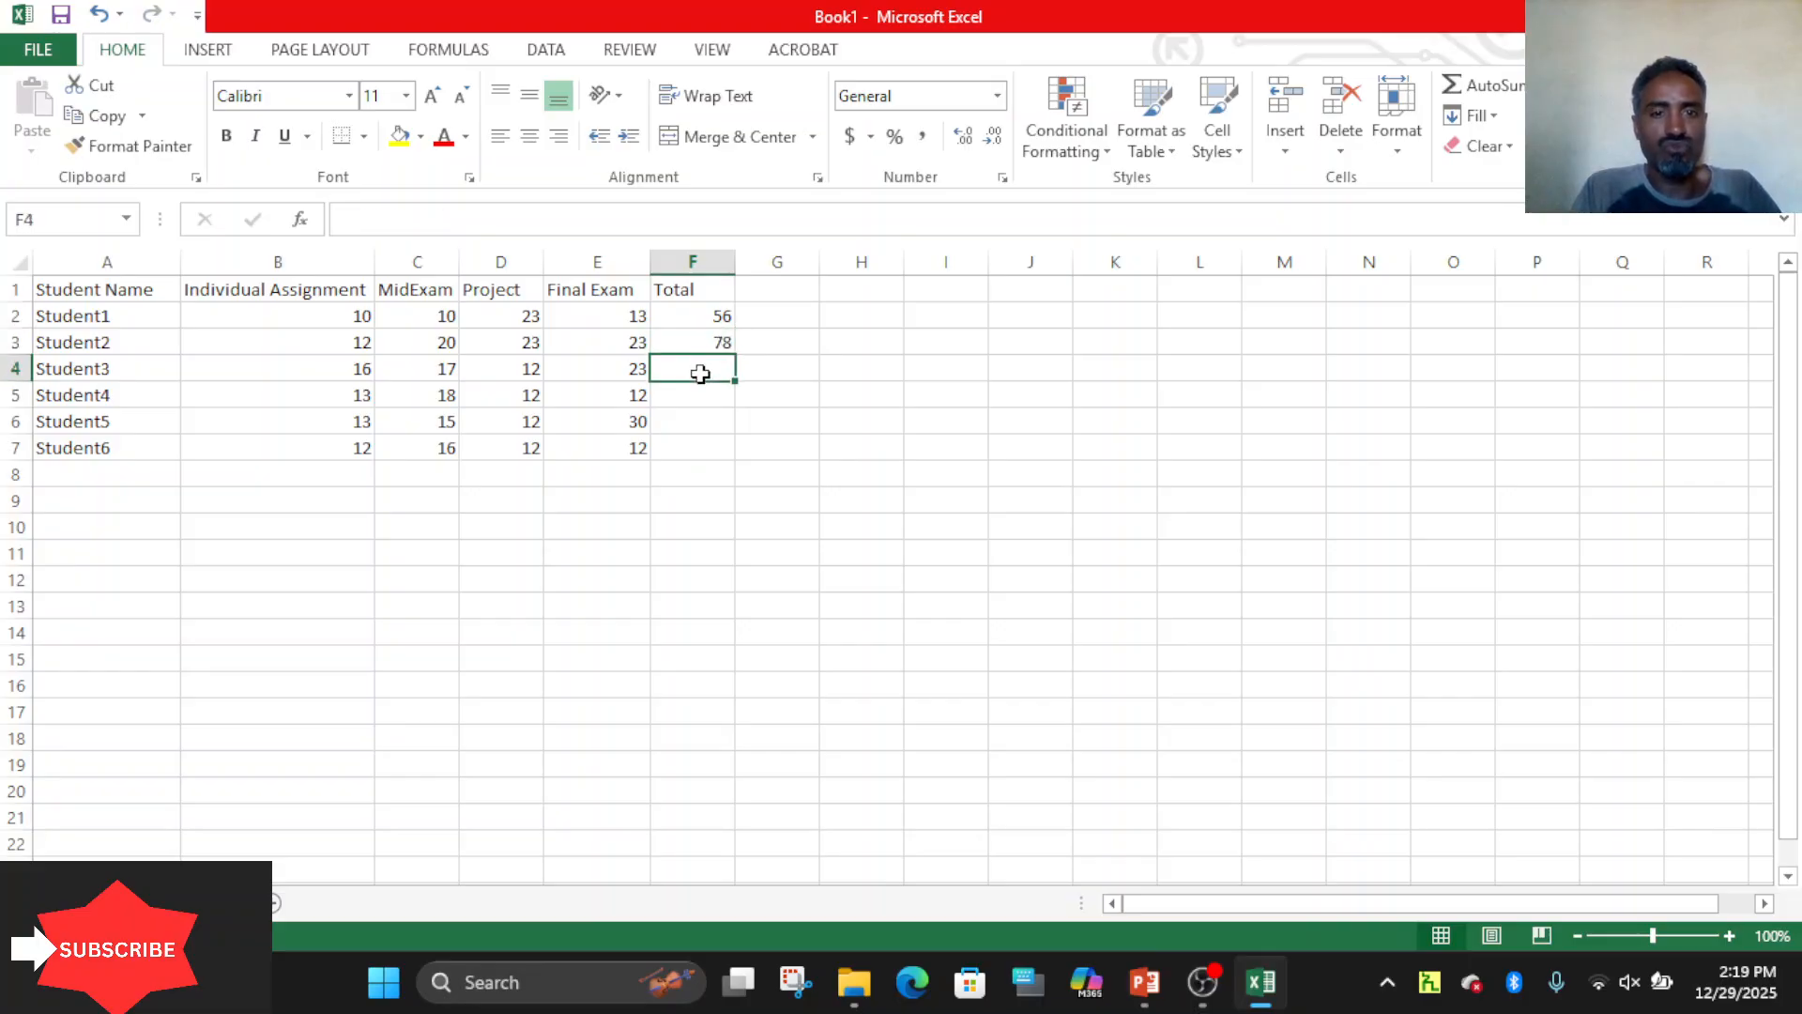
key("ctrl+d")
left_click(694, 399)
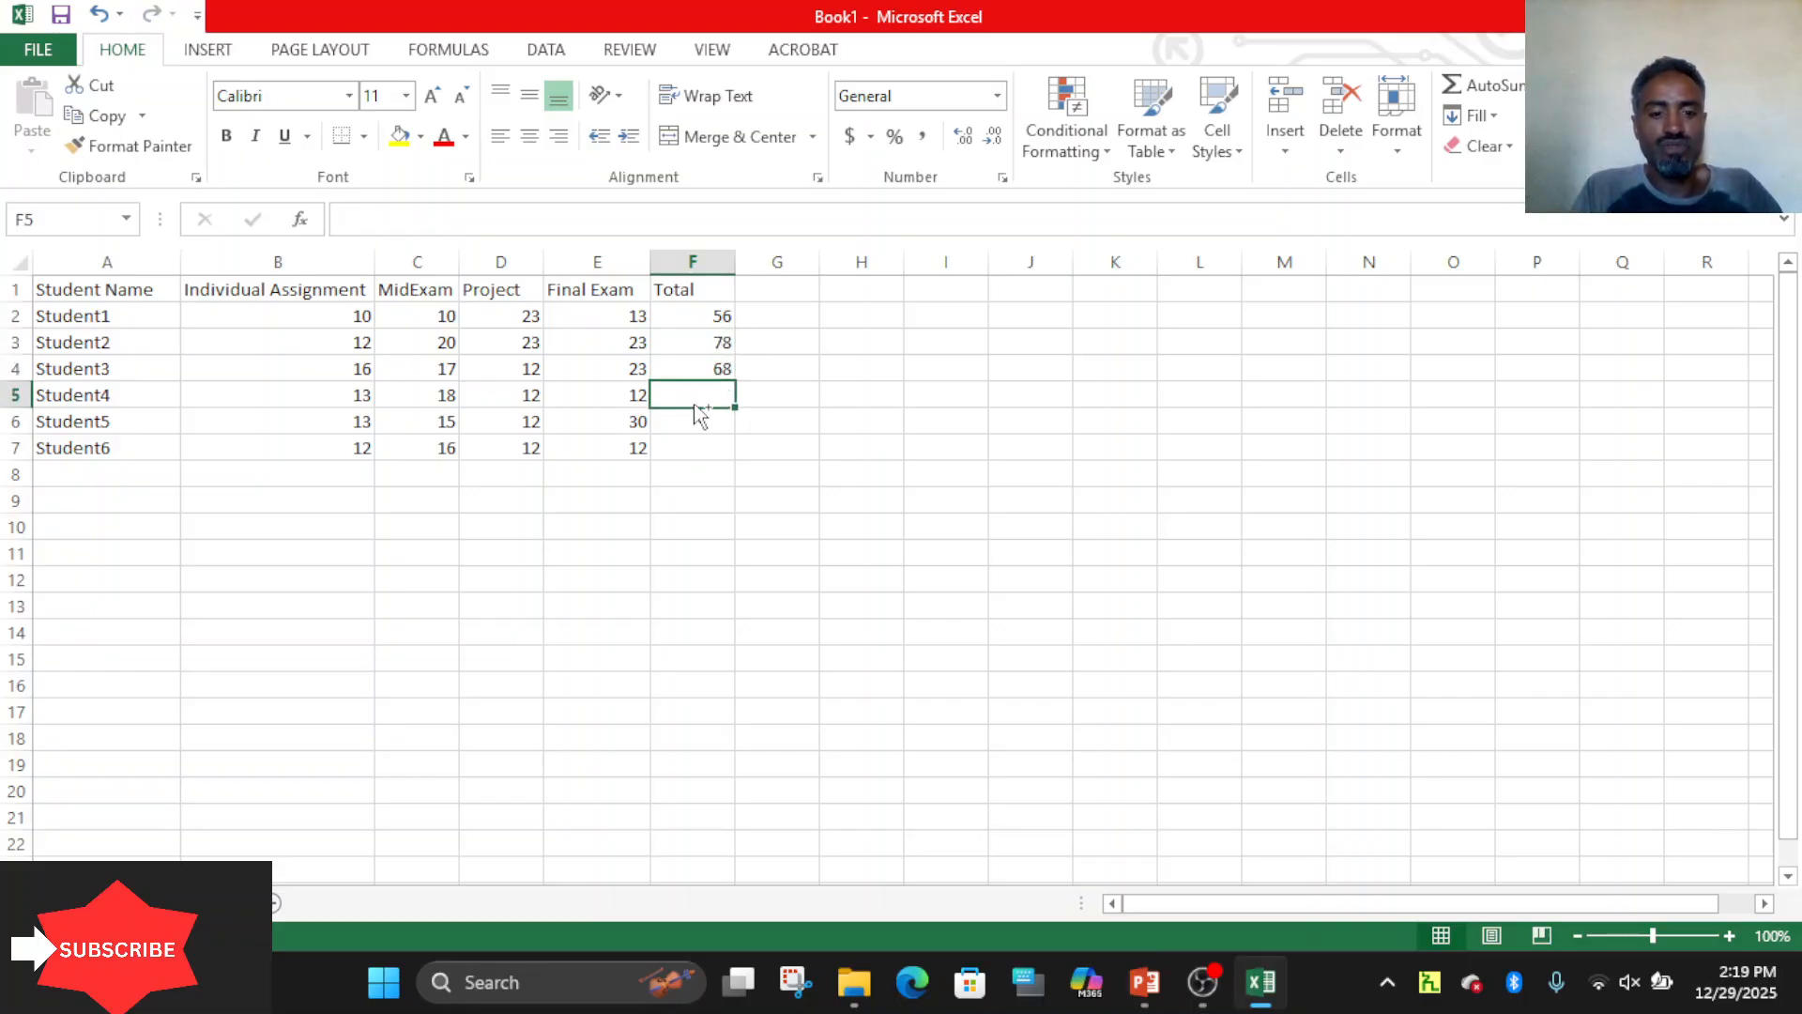
key("ctrl+d")
left_click(693, 423)
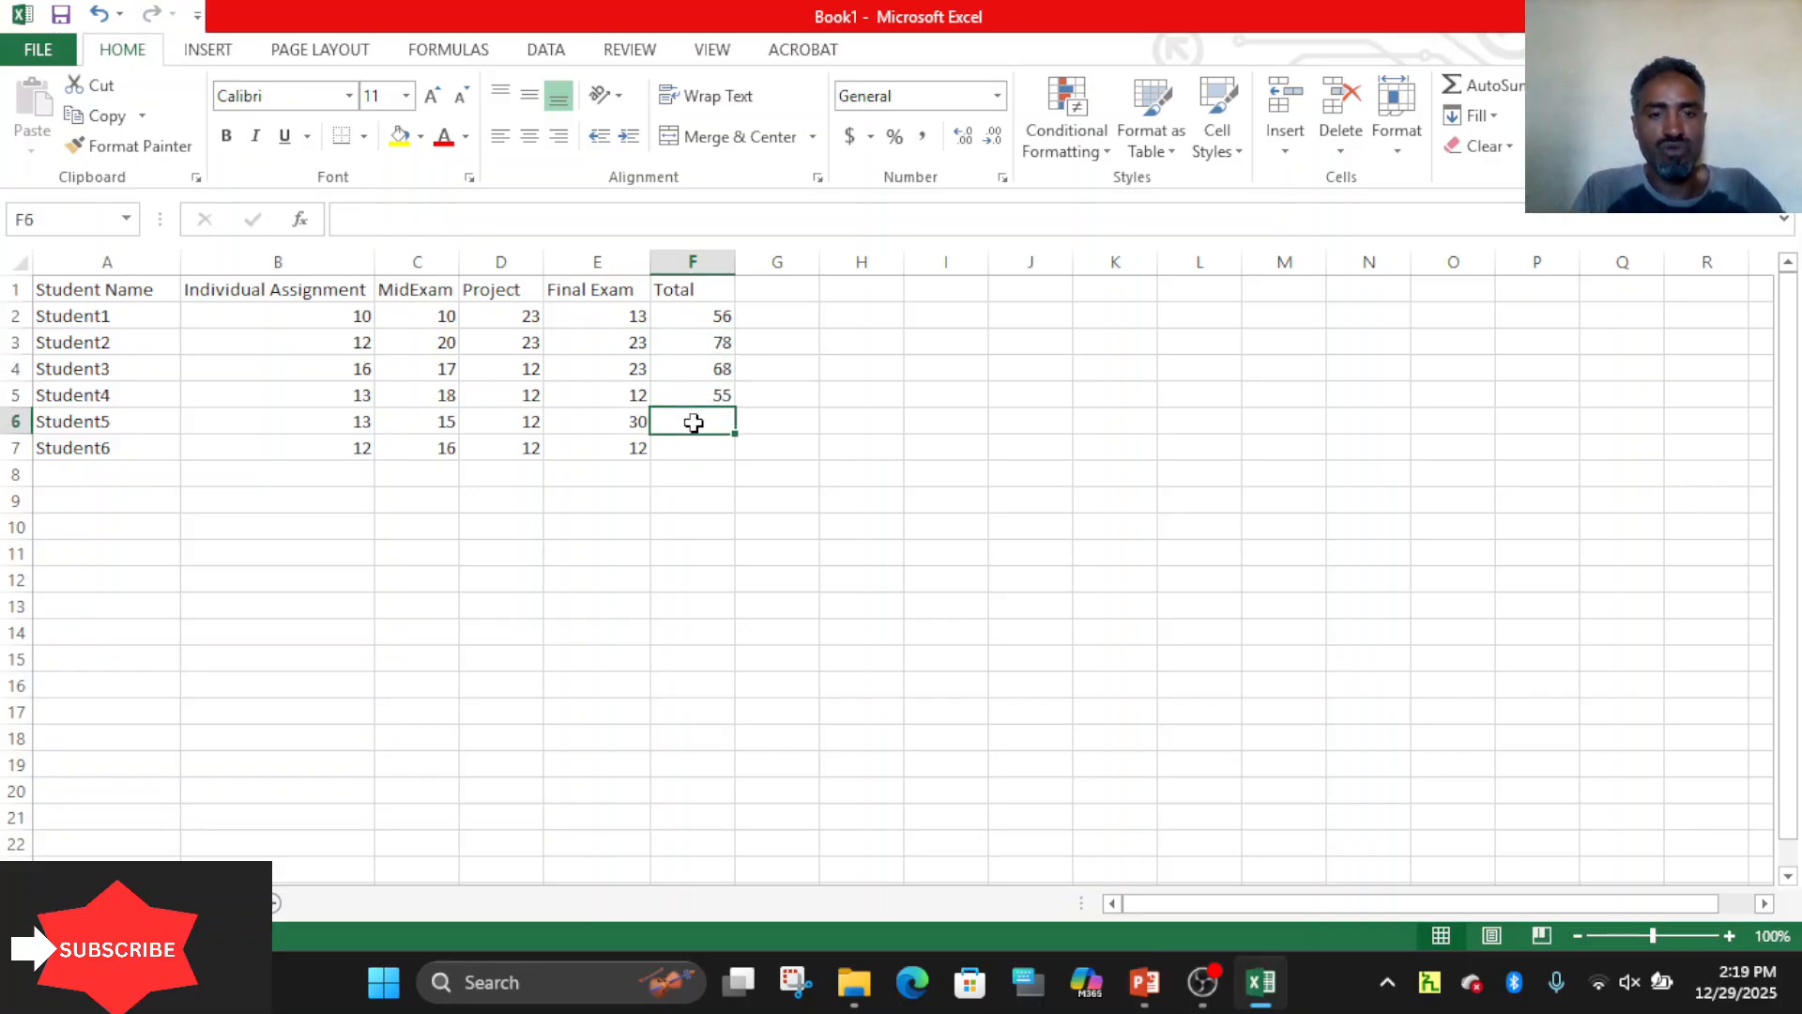
key("ctrl+d")
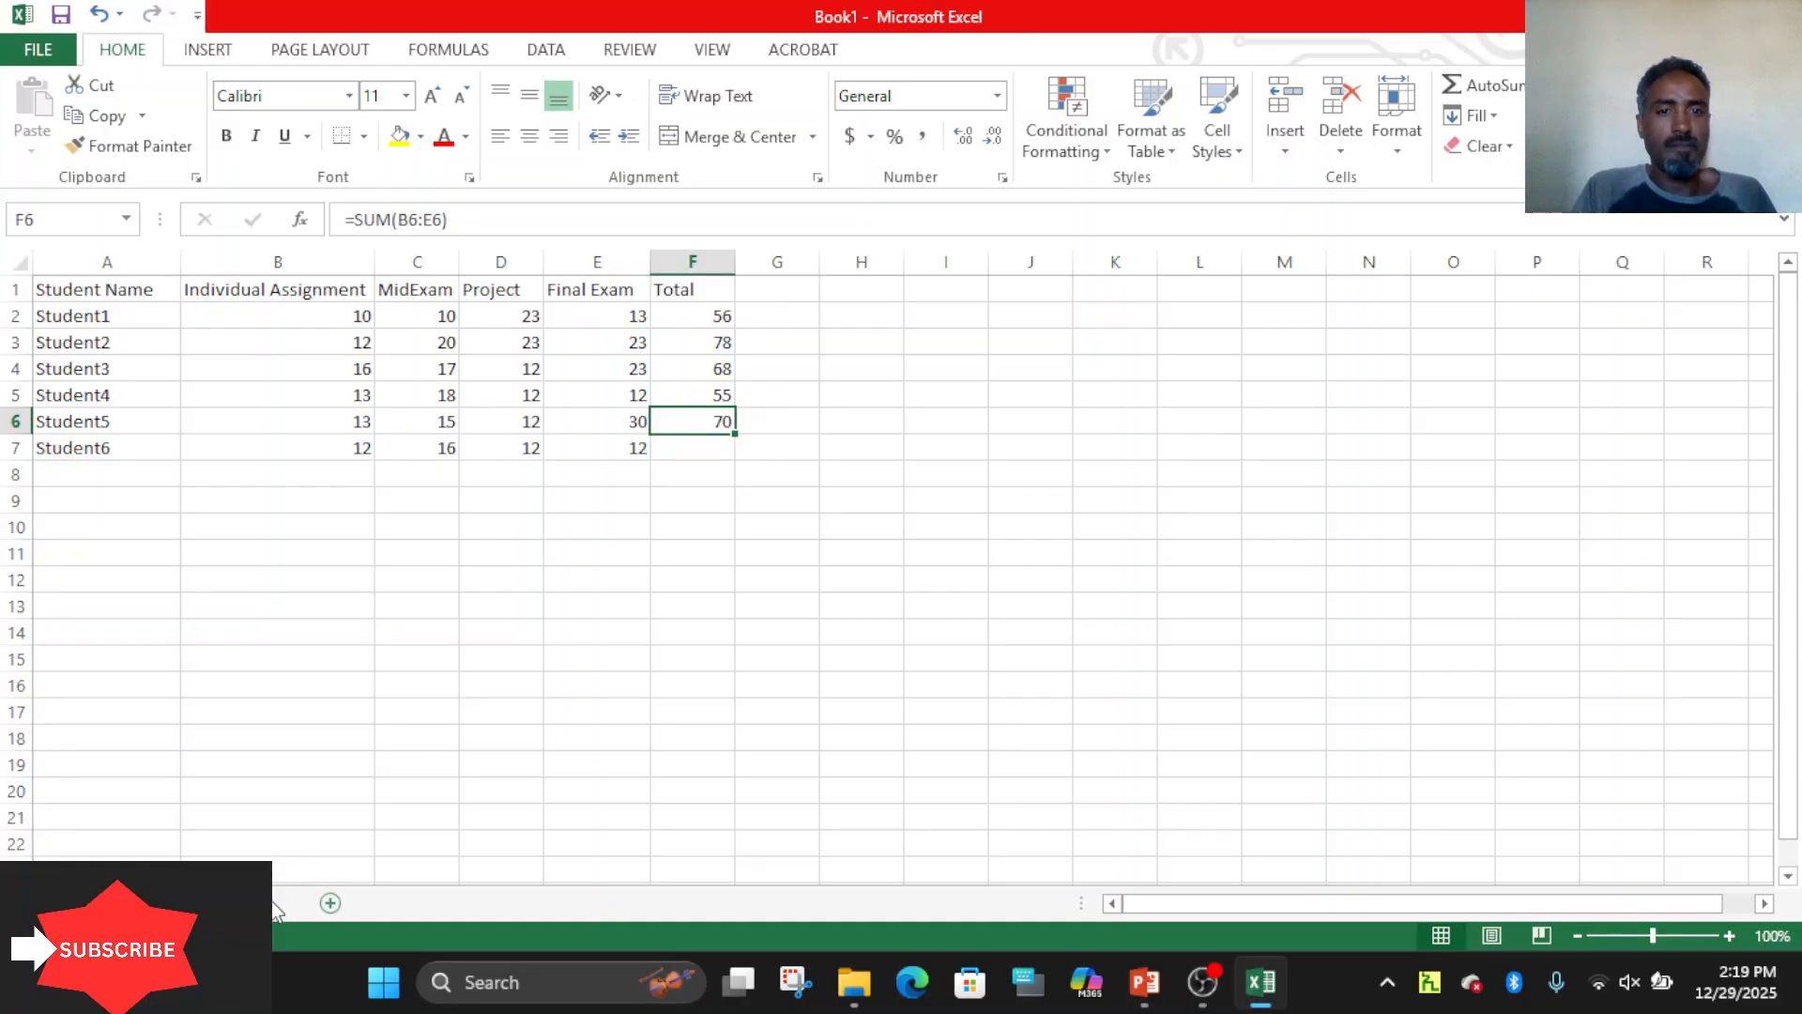
Add a new worksheet and enter Monday in cell E2.
left_click(330, 903)
left_click(413, 315)
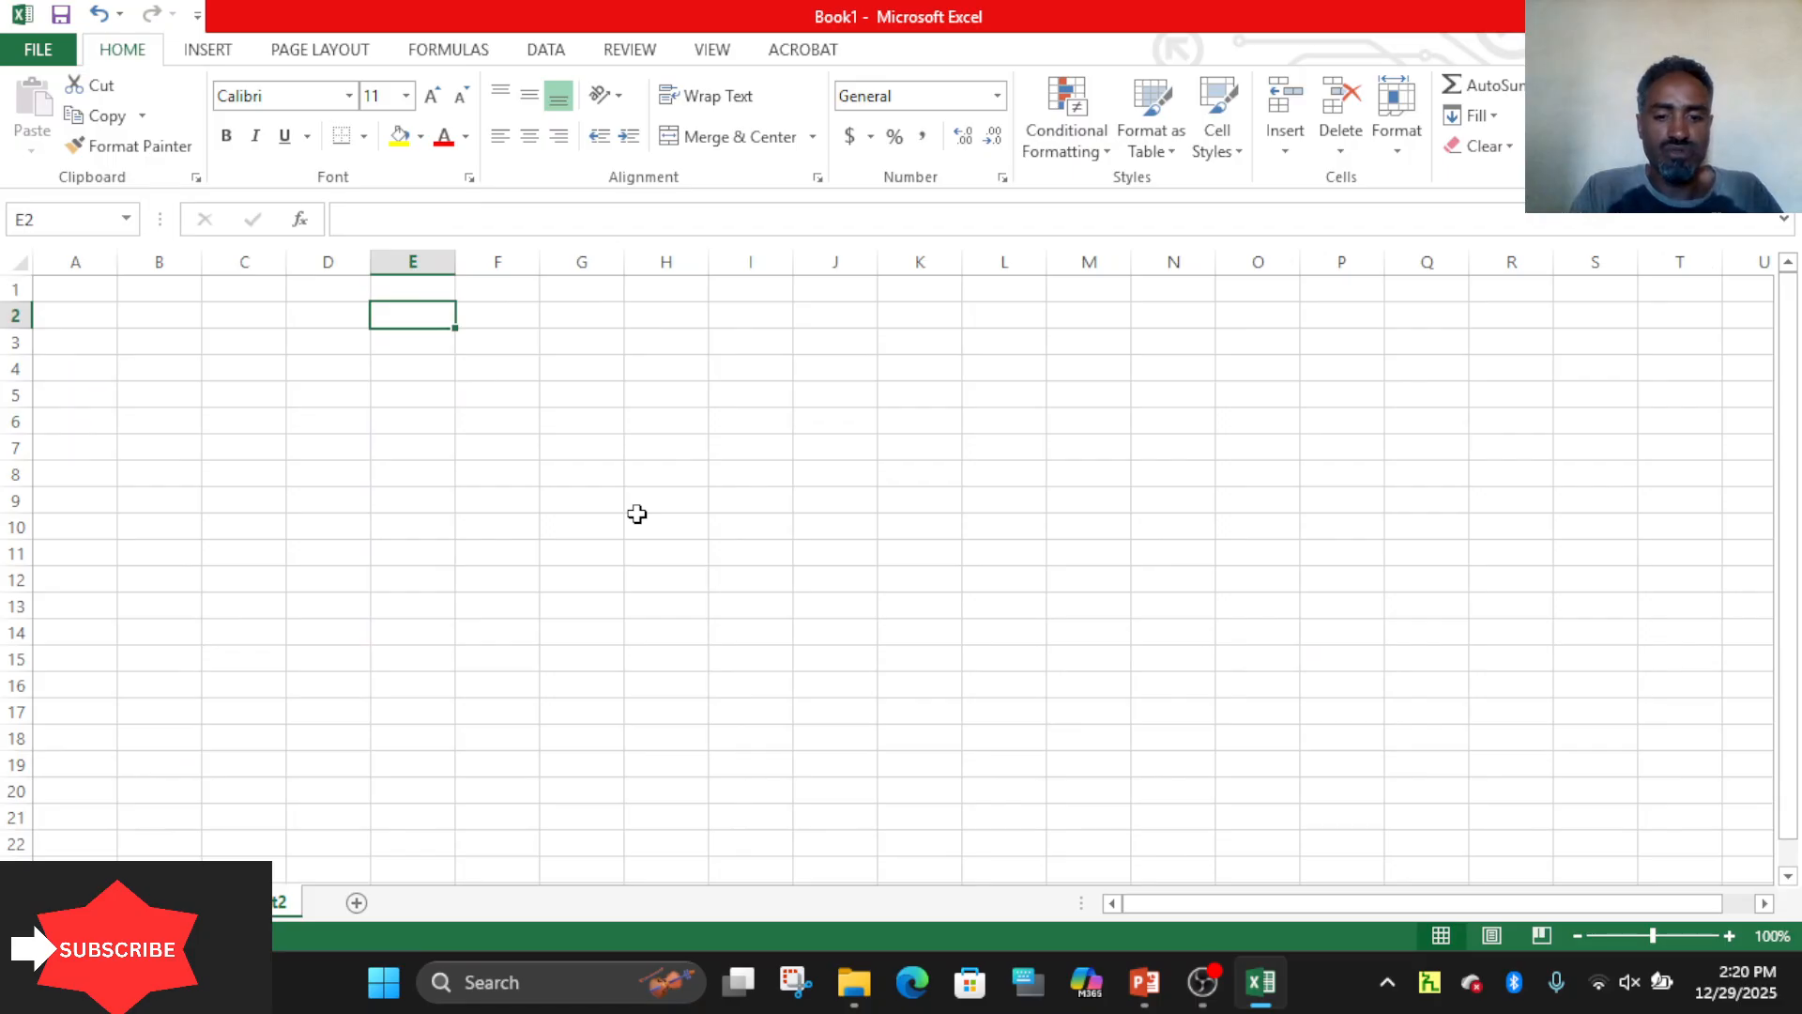
type("monda")
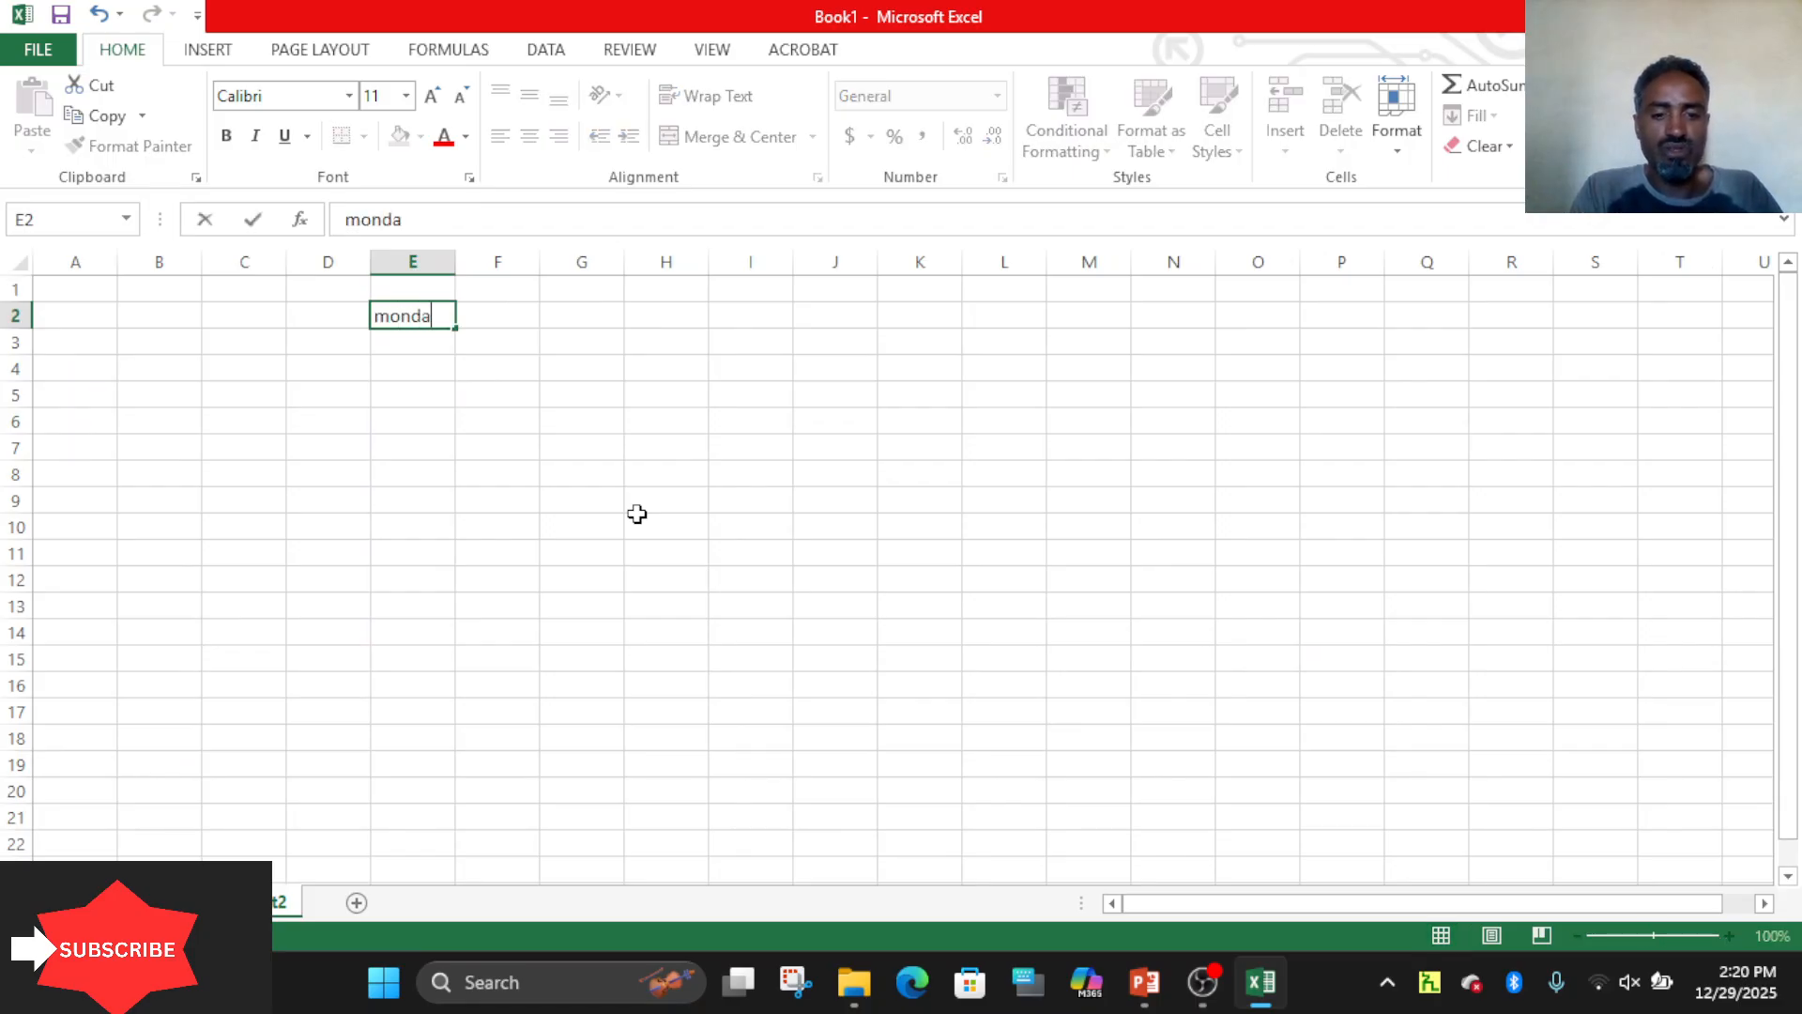
type("y")
left_click(612, 491)
left_click(420, 319)
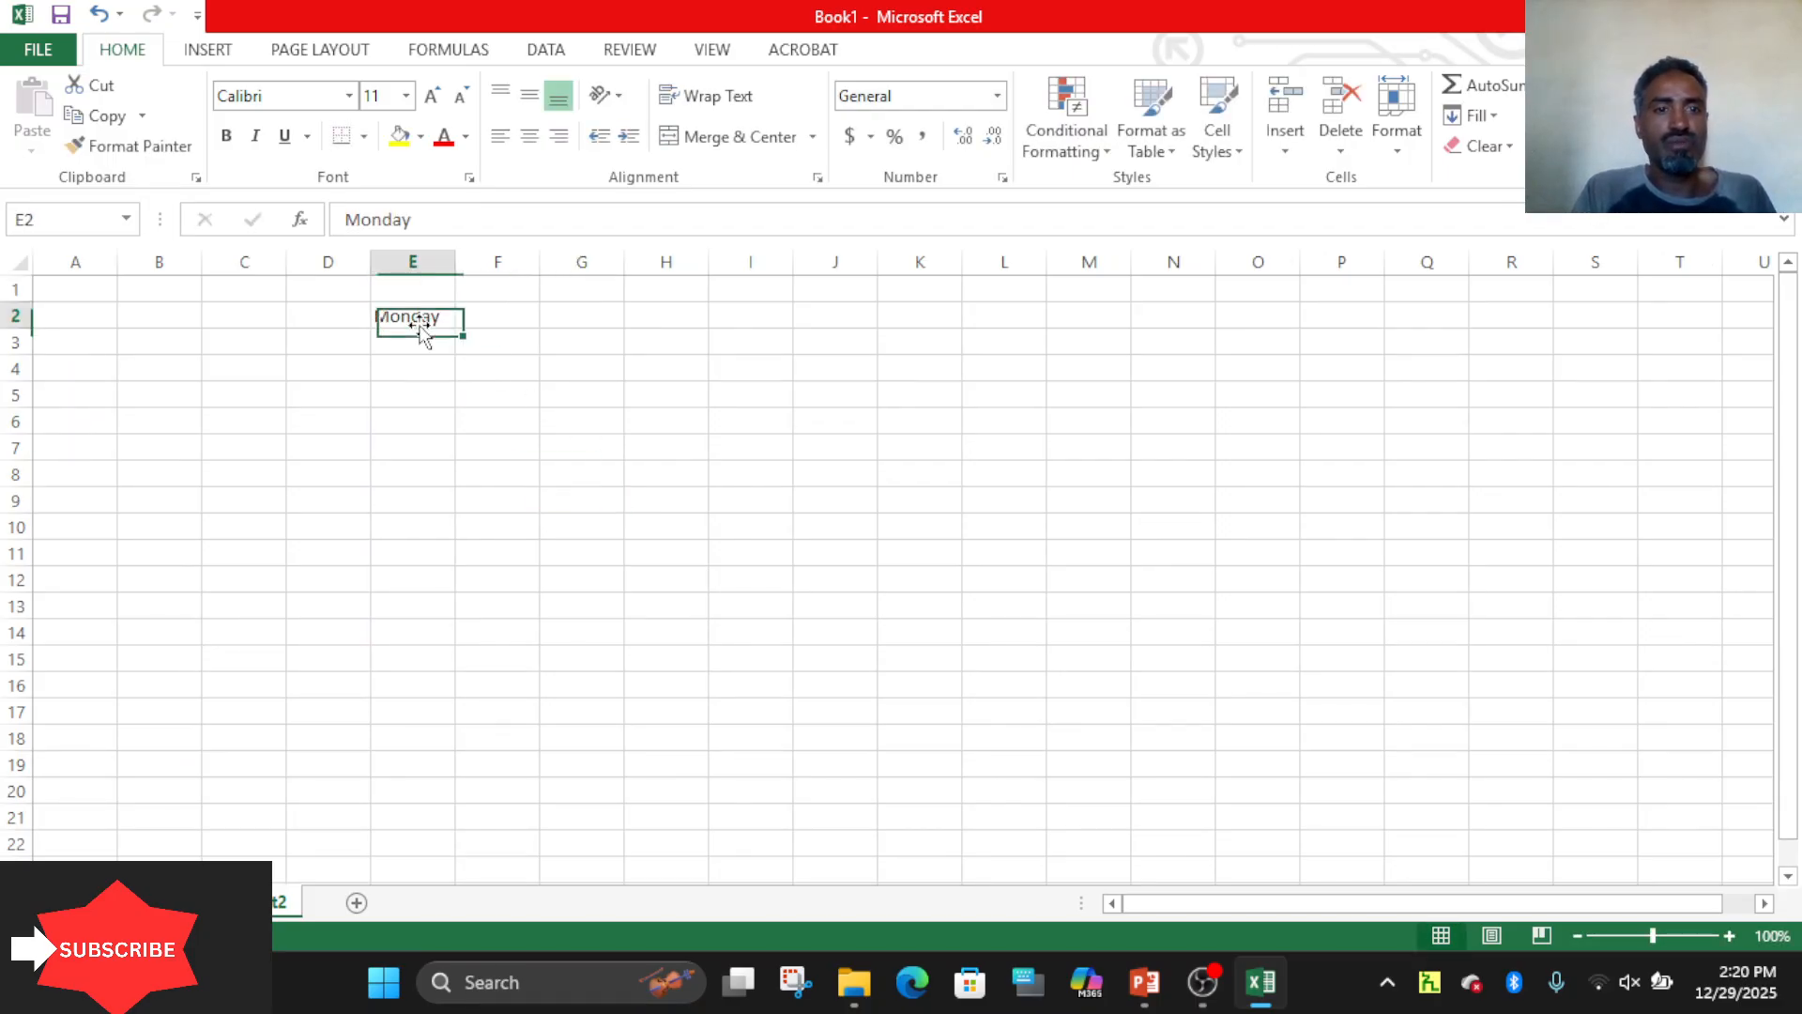
Fill the weekday series from E2 down to E13 and widen column E to fit the names.
left_click_drag(458, 328, 479, 609)
left_click(499, 310)
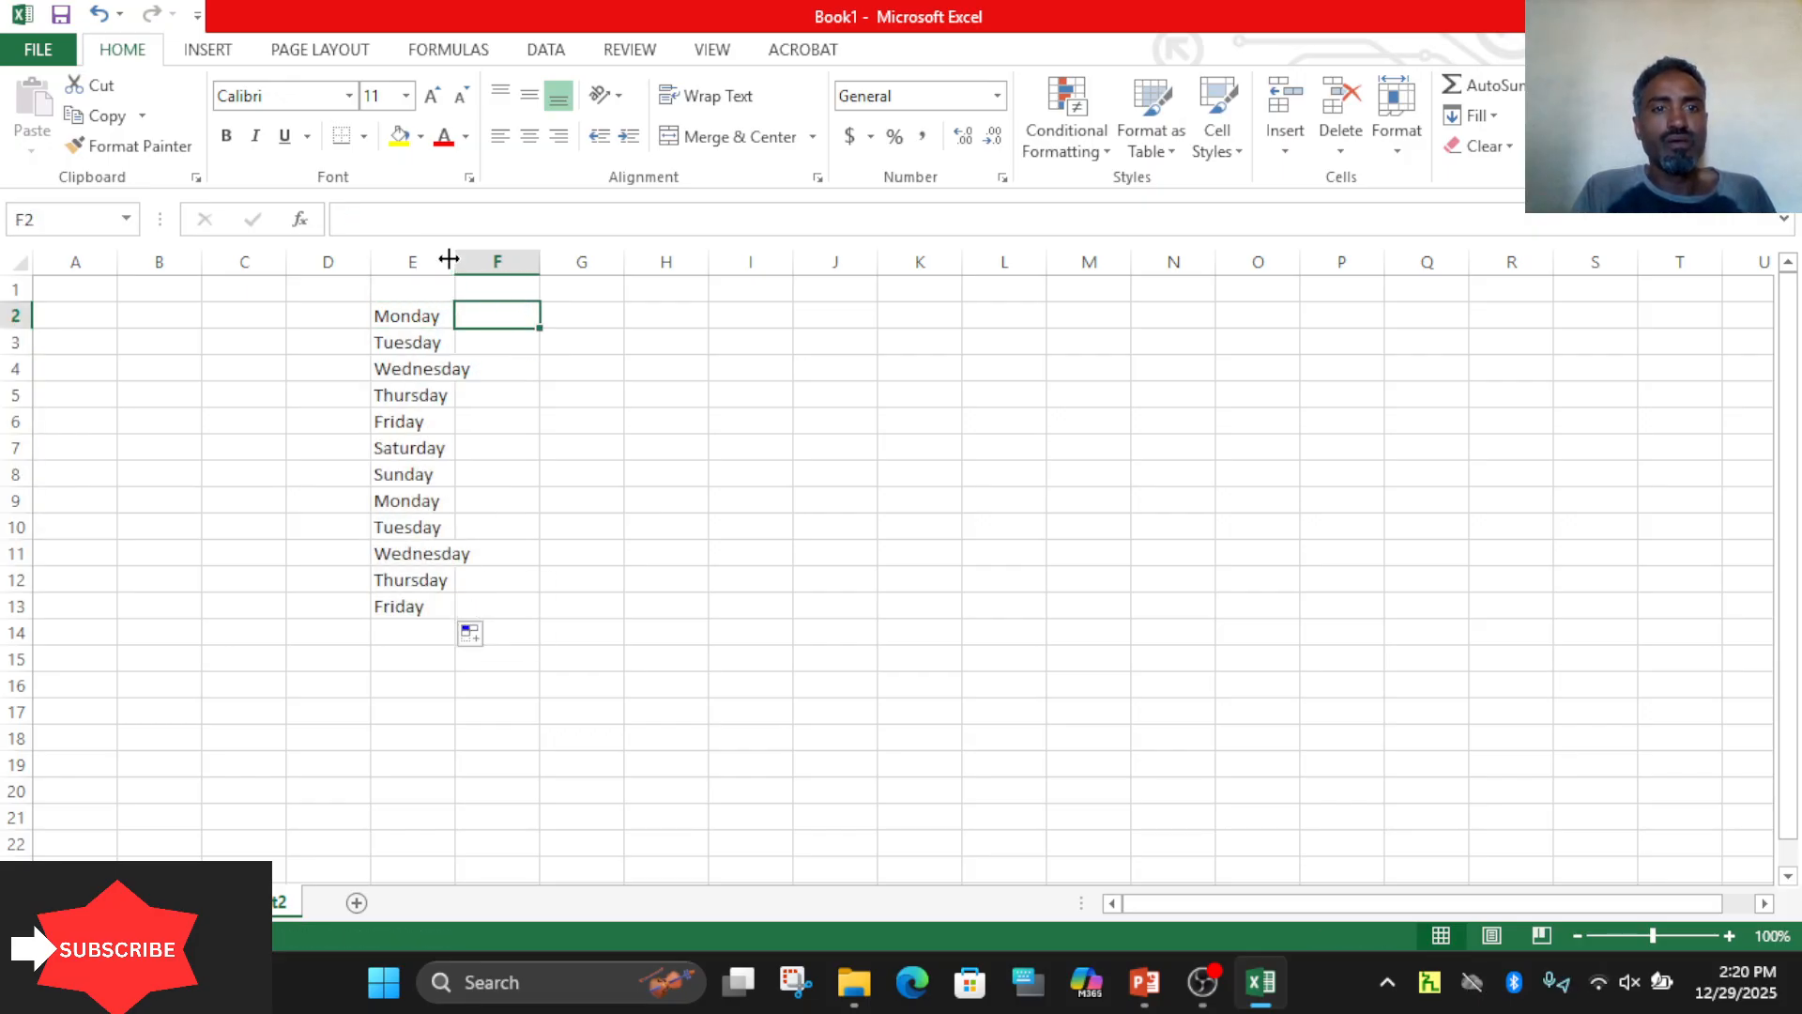
left_click_drag(454, 260, 488, 270)
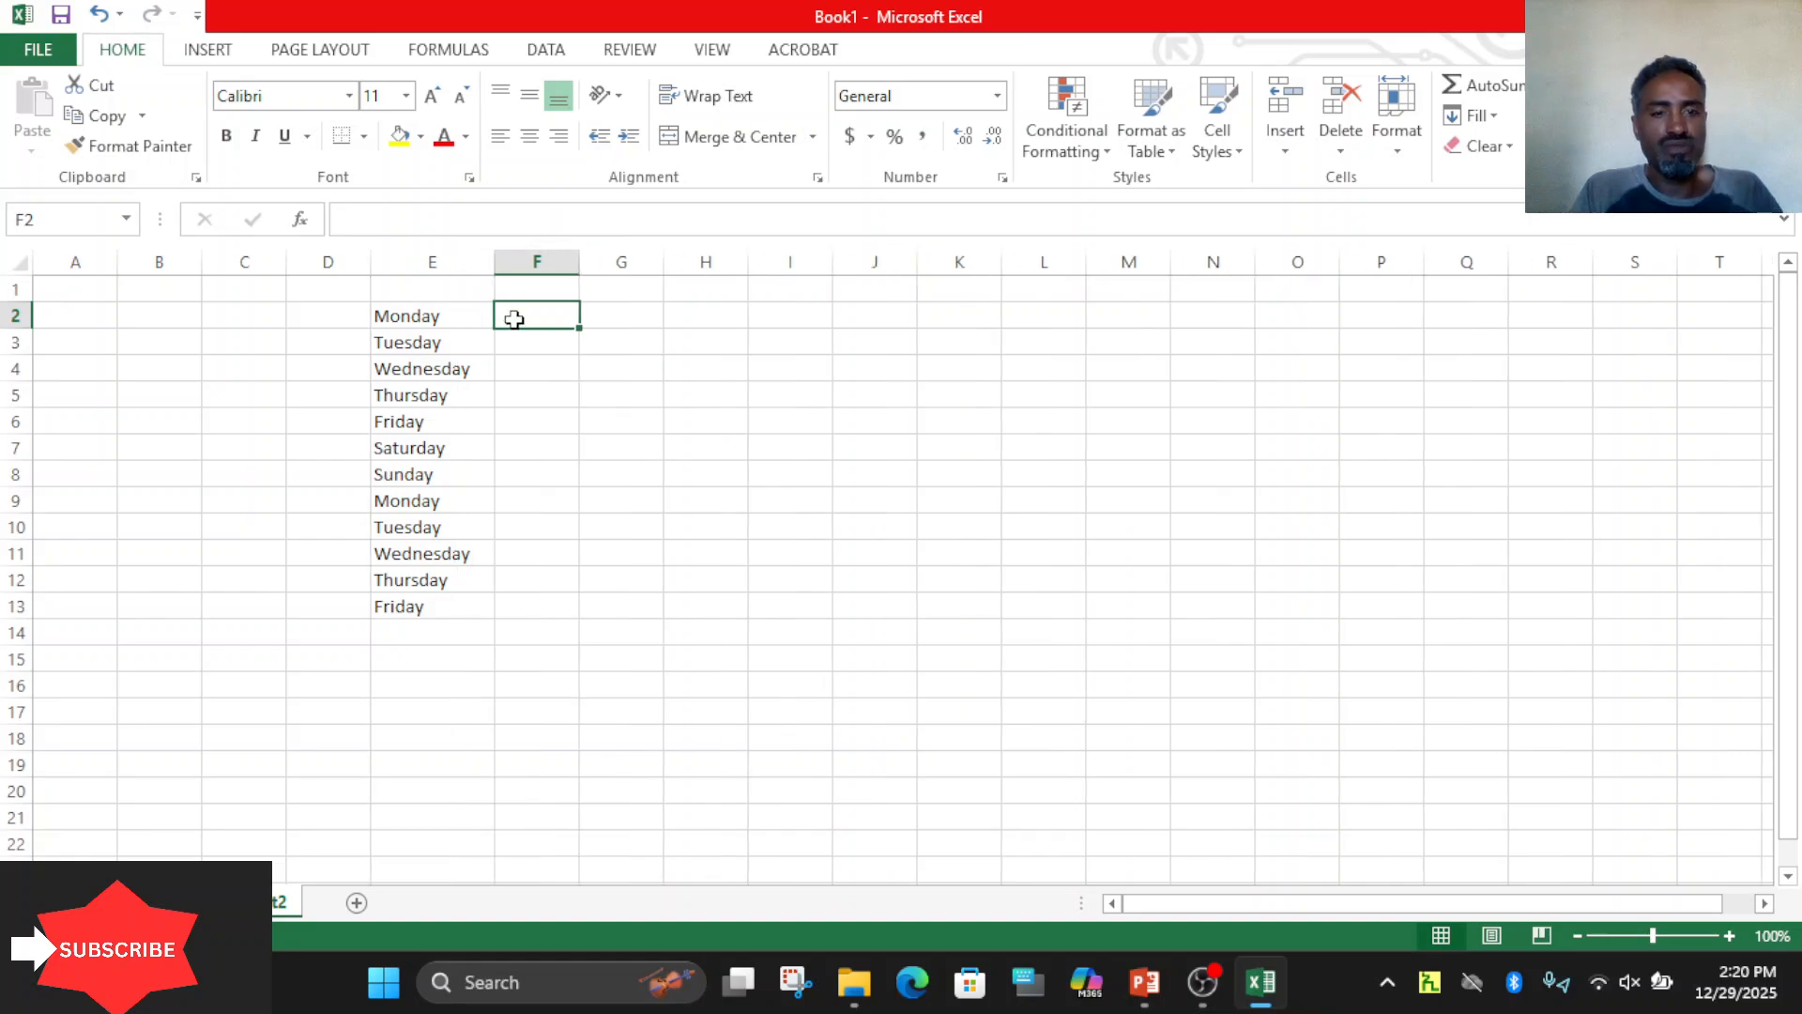
Enter 2 and 4 in F2:F3 and extend the even-number series down to F13.
type("2")
key("Return")
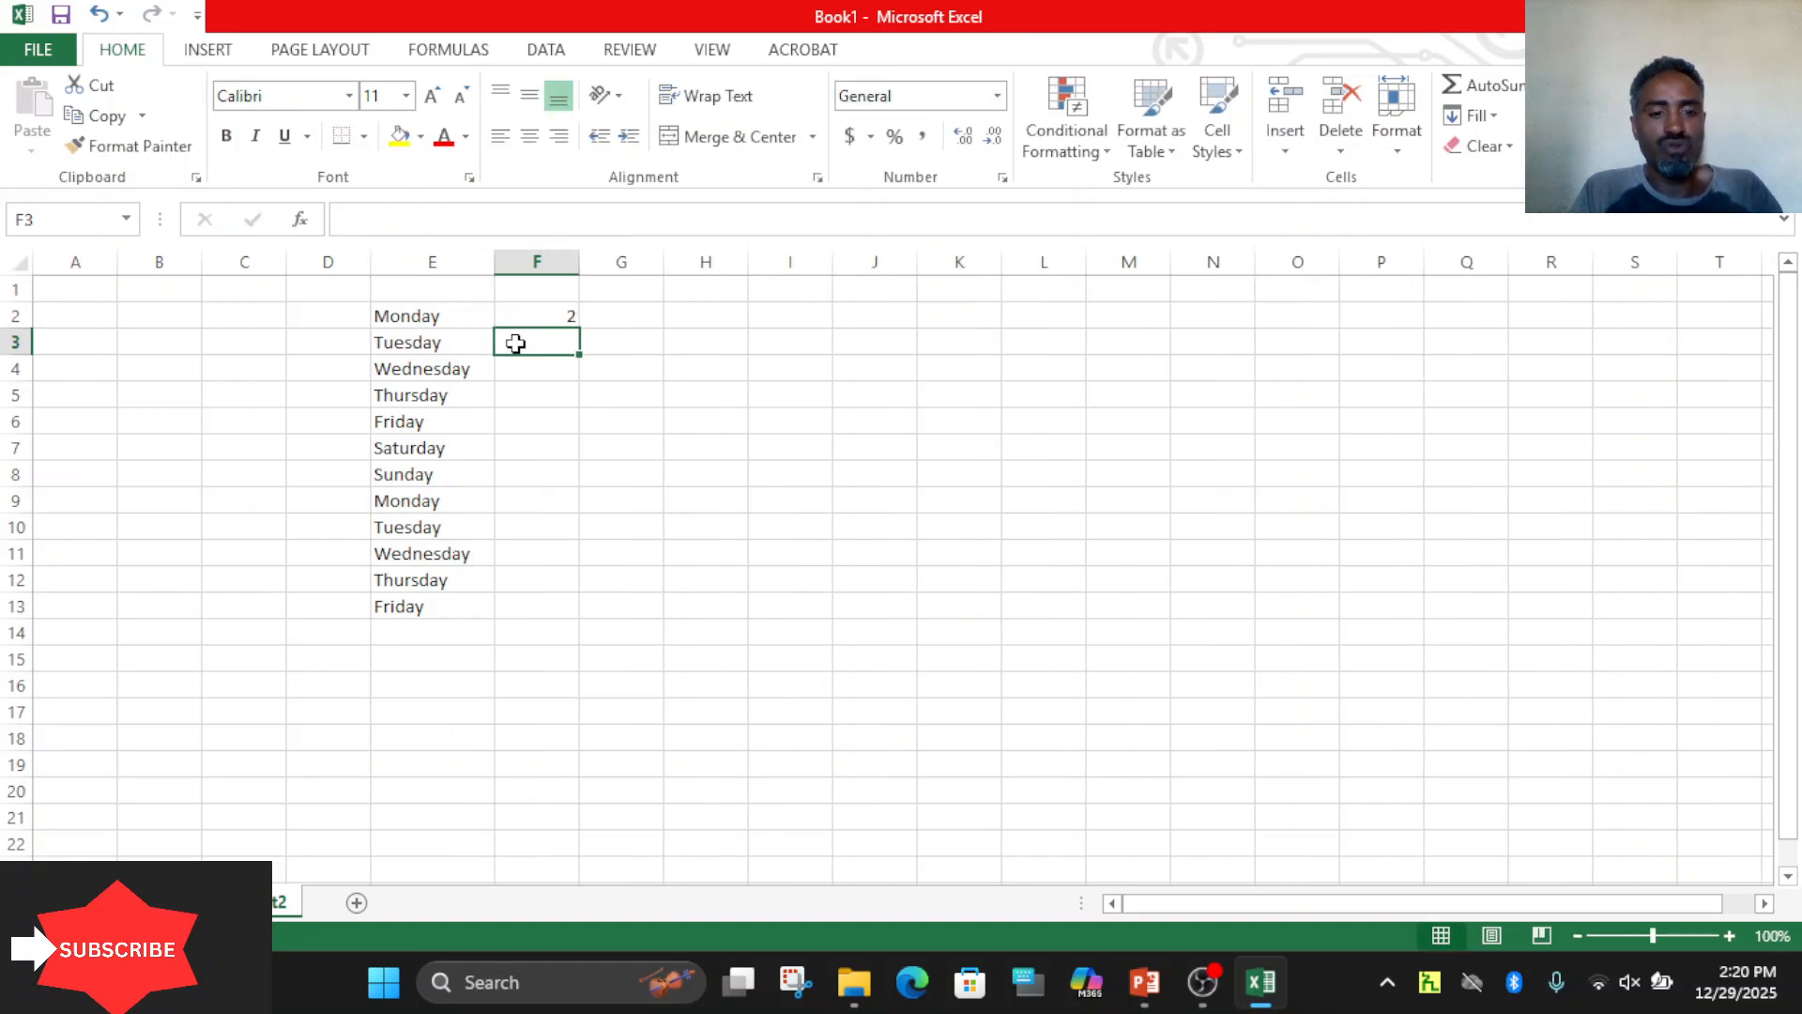
type("4")
left_click(523, 390)
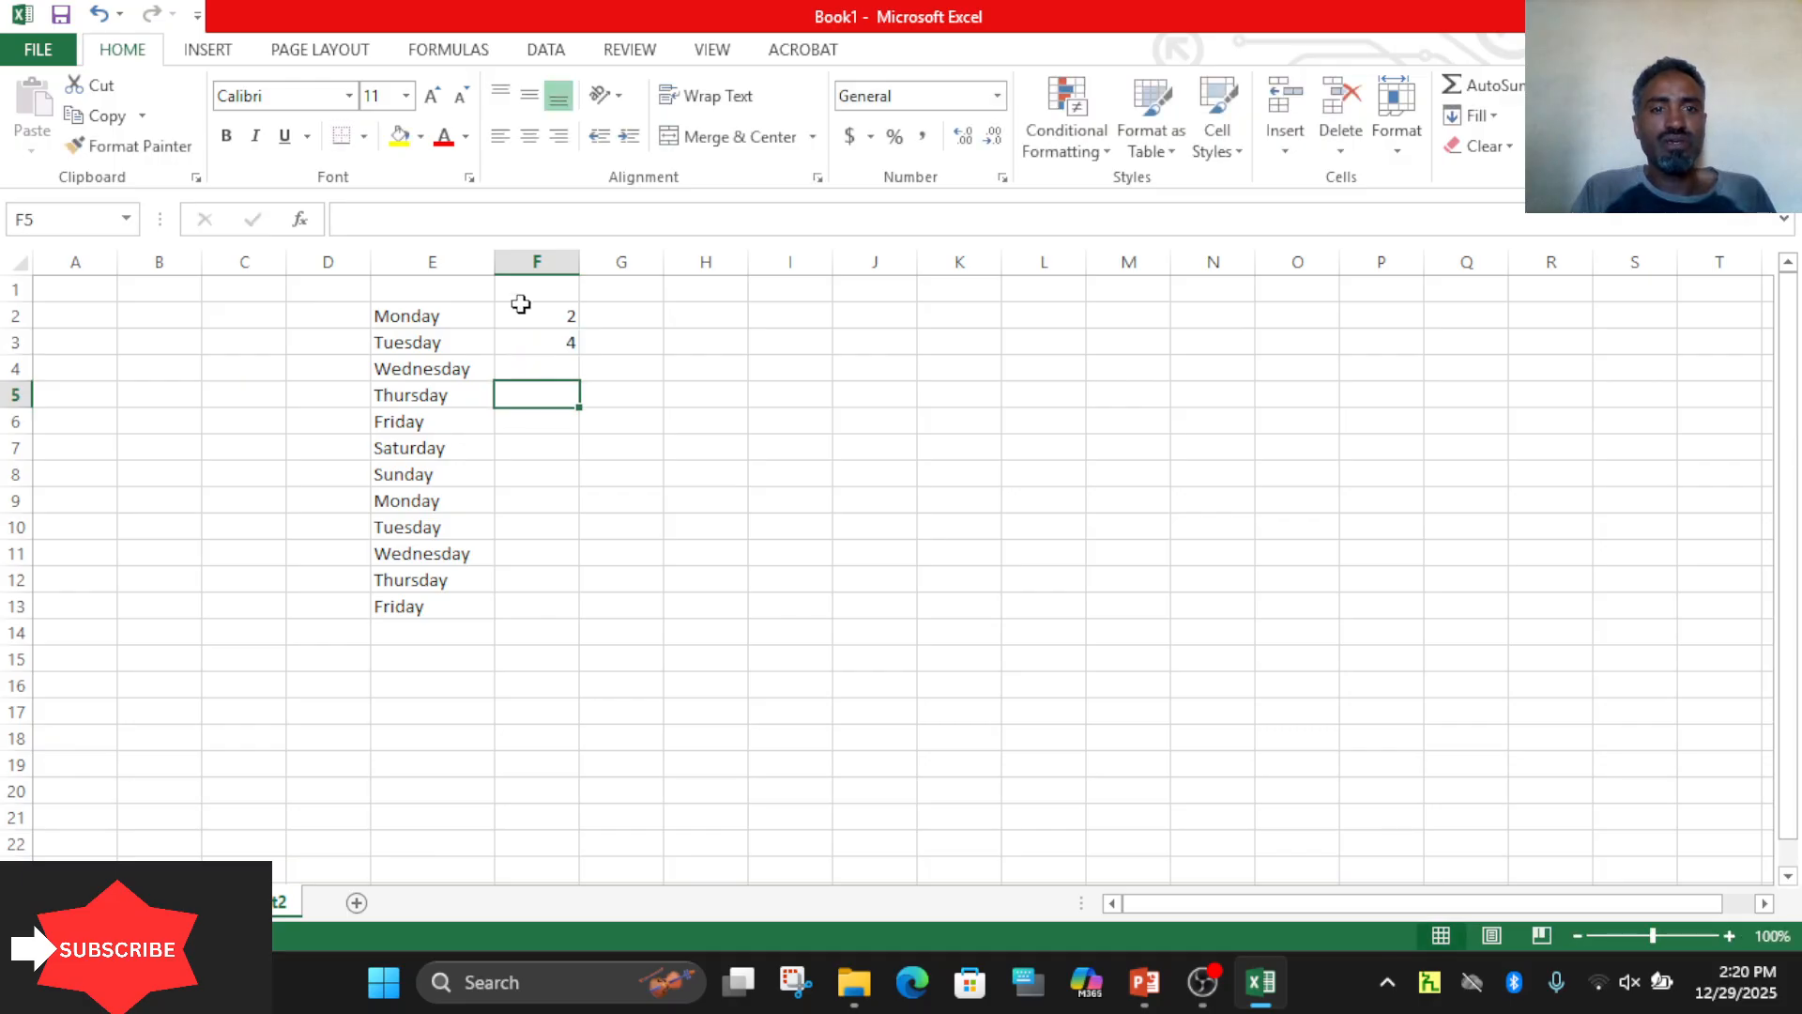
left_click_drag(521, 308, 583, 568)
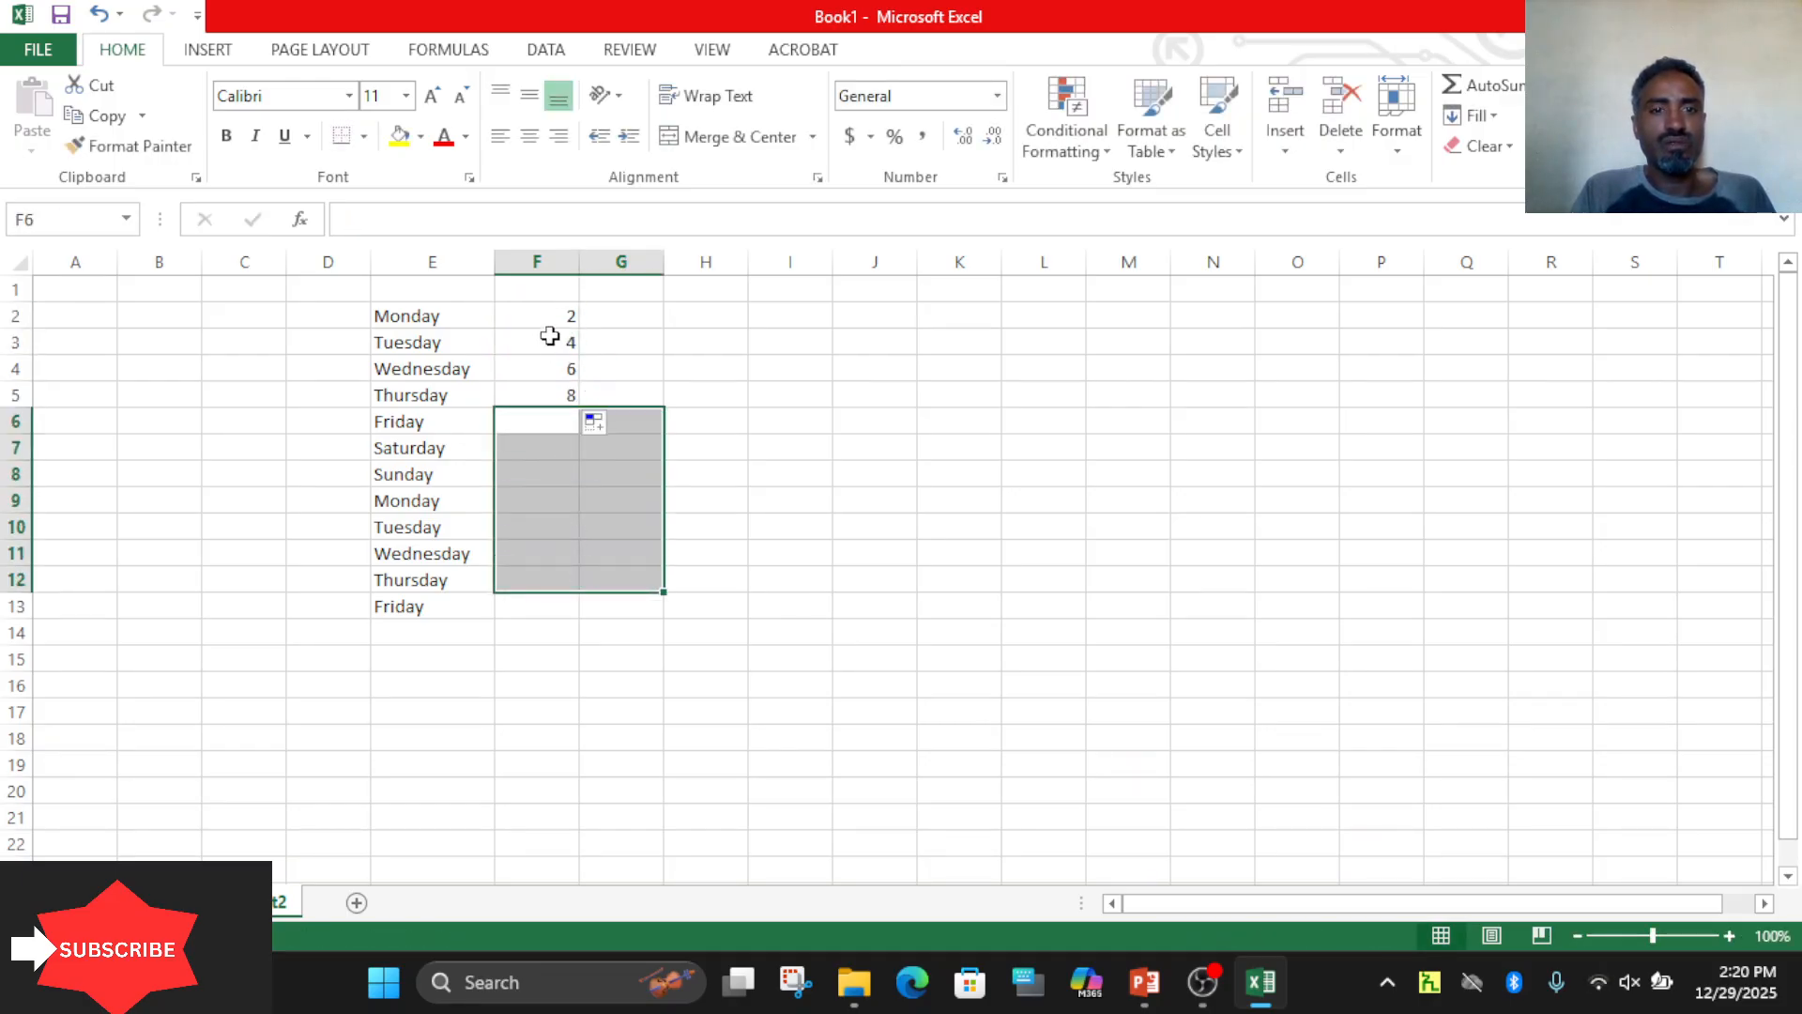
left_click_drag(545, 319, 528, 615)
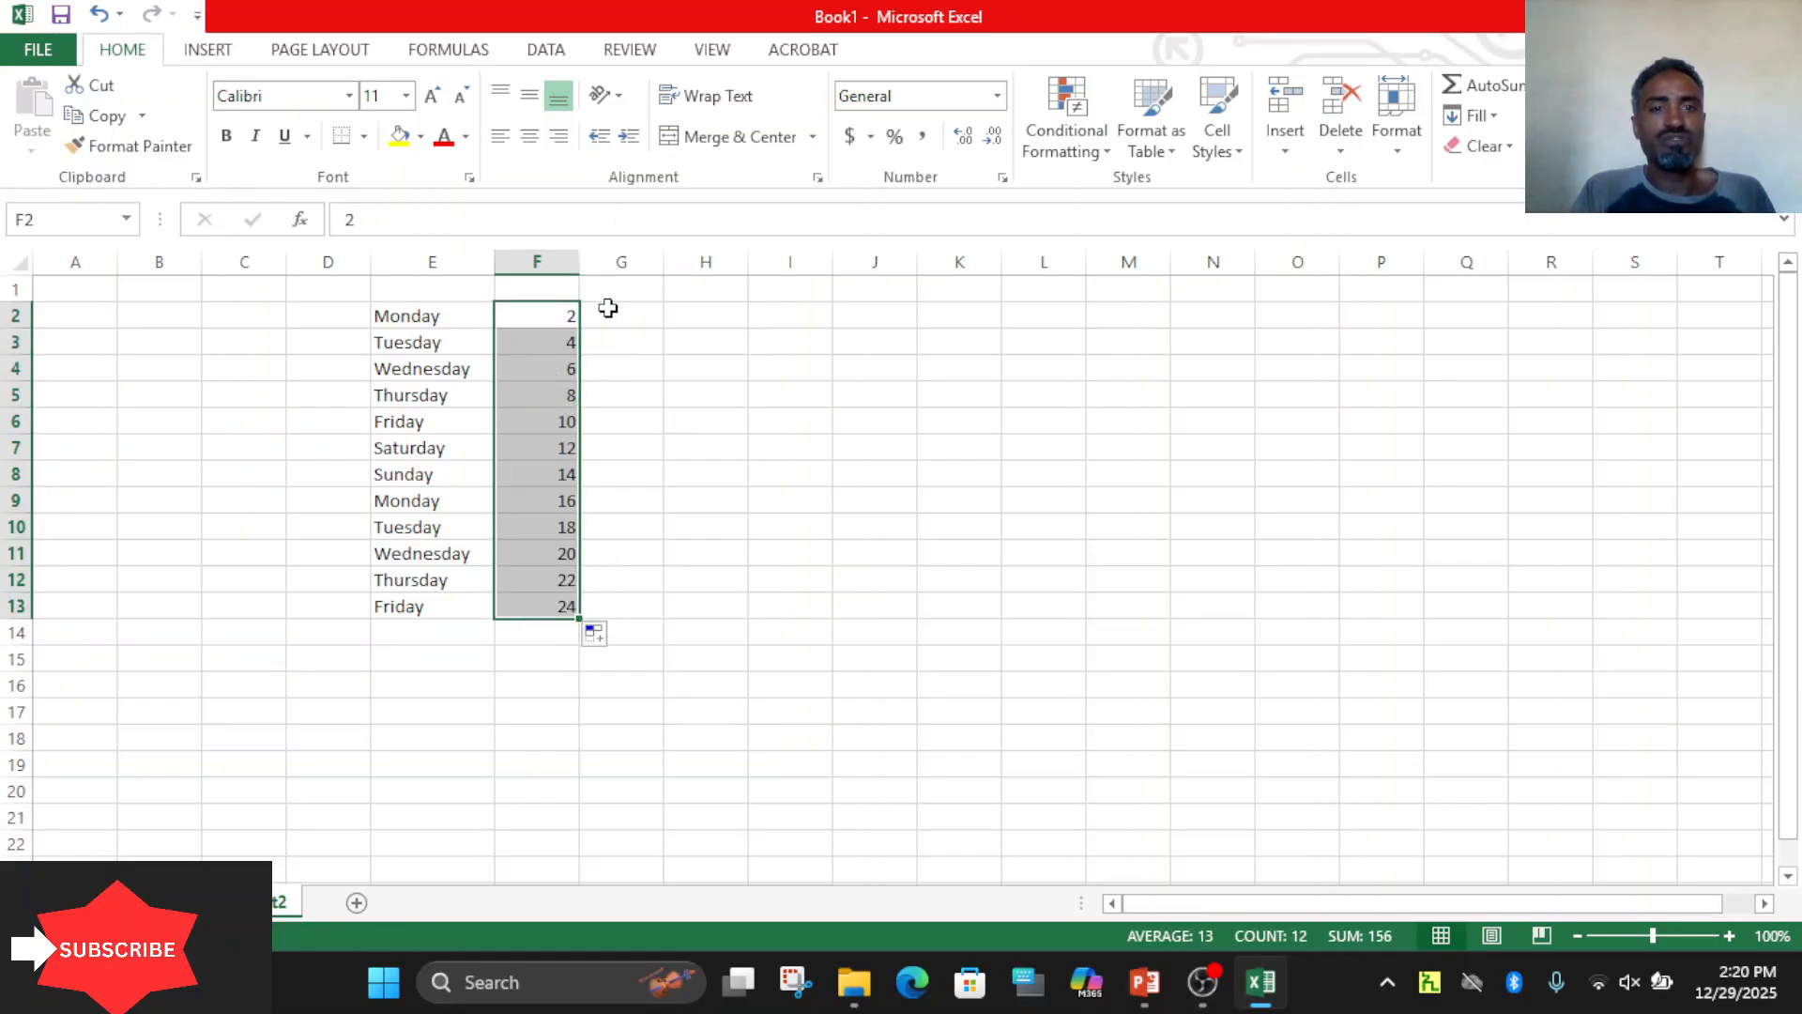
Enter 2 and 3 in G2:G3 and extend the consecutive-number series down to G11.
left_click_drag(607, 306, 611, 308)
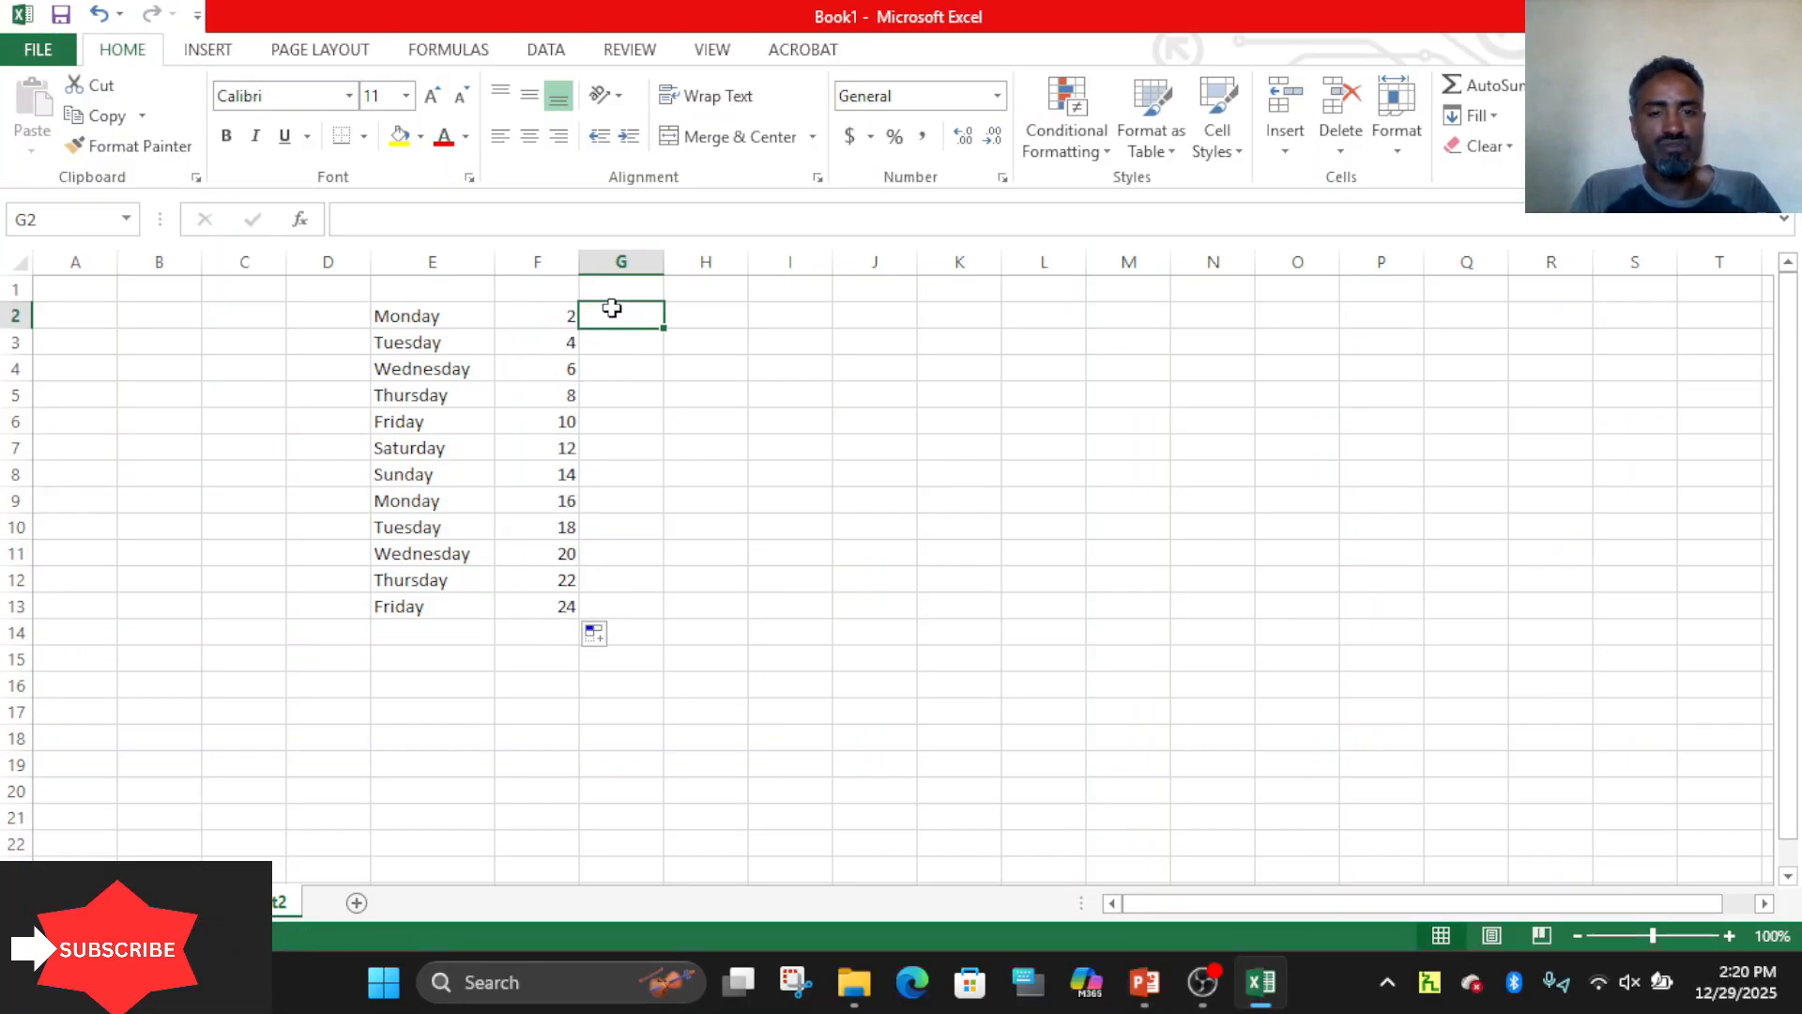
type("2")
left_click(615, 340)
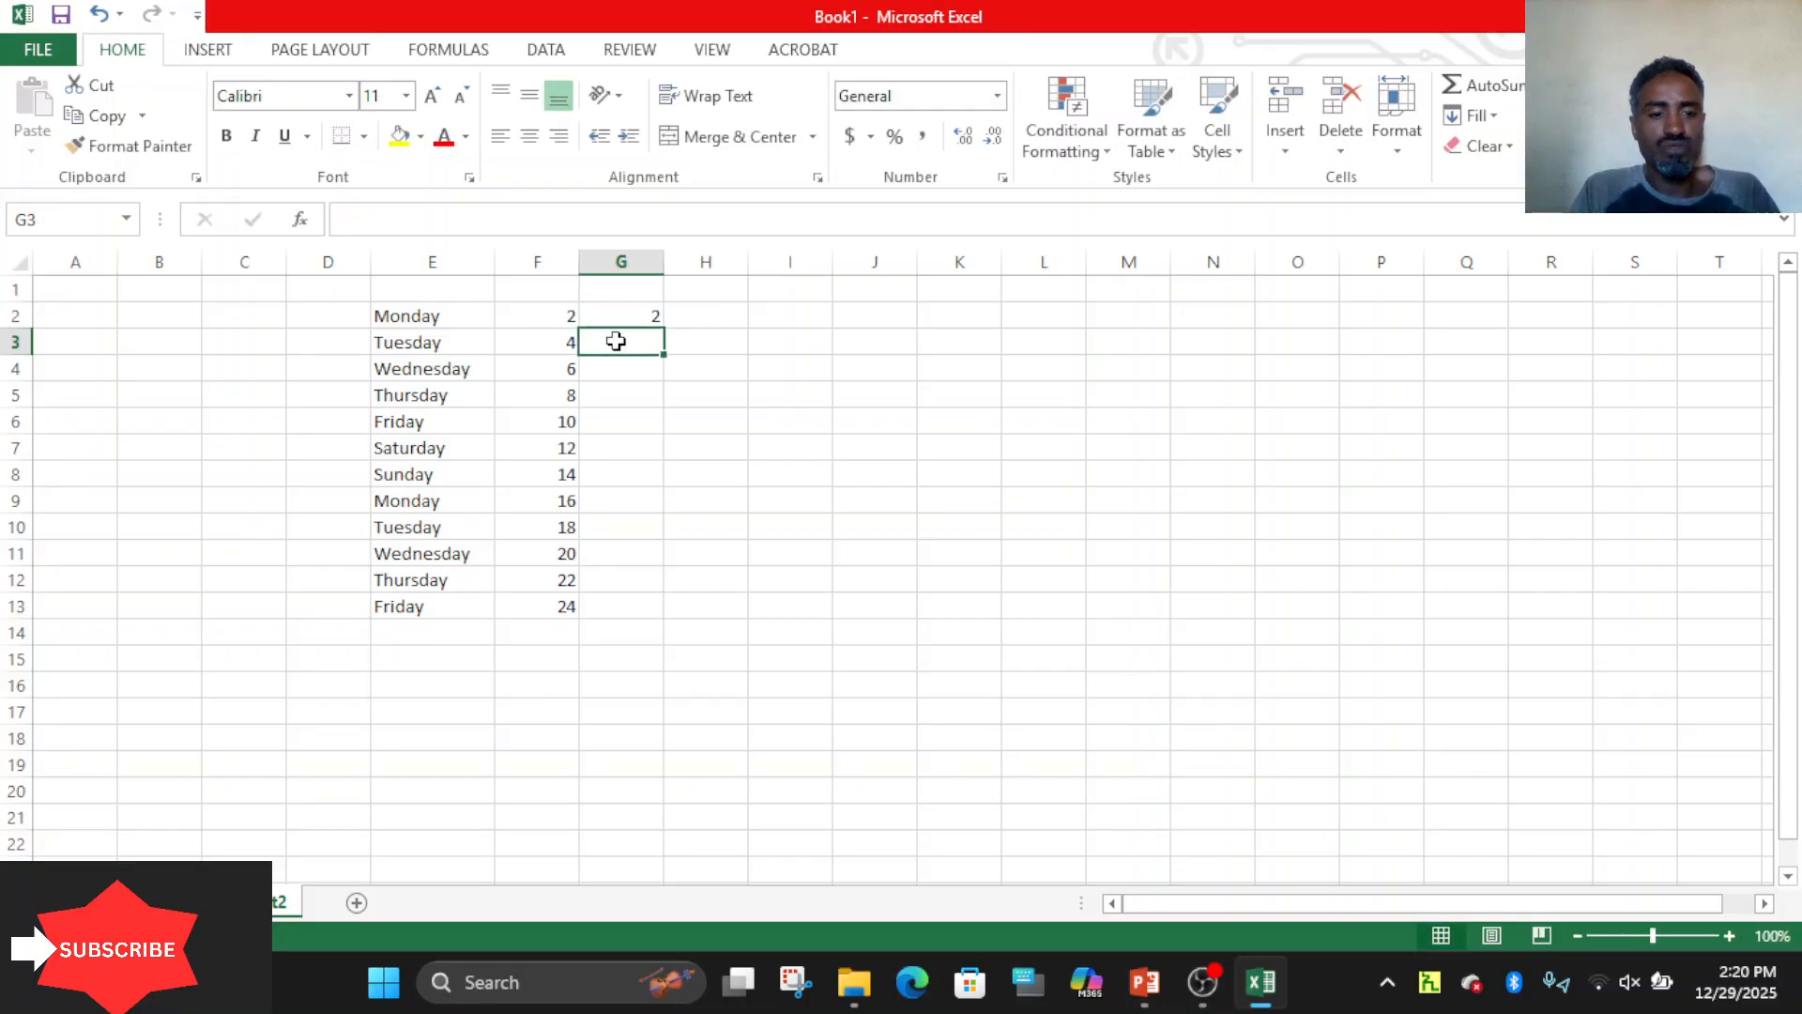
type("3")
left_click(643, 389)
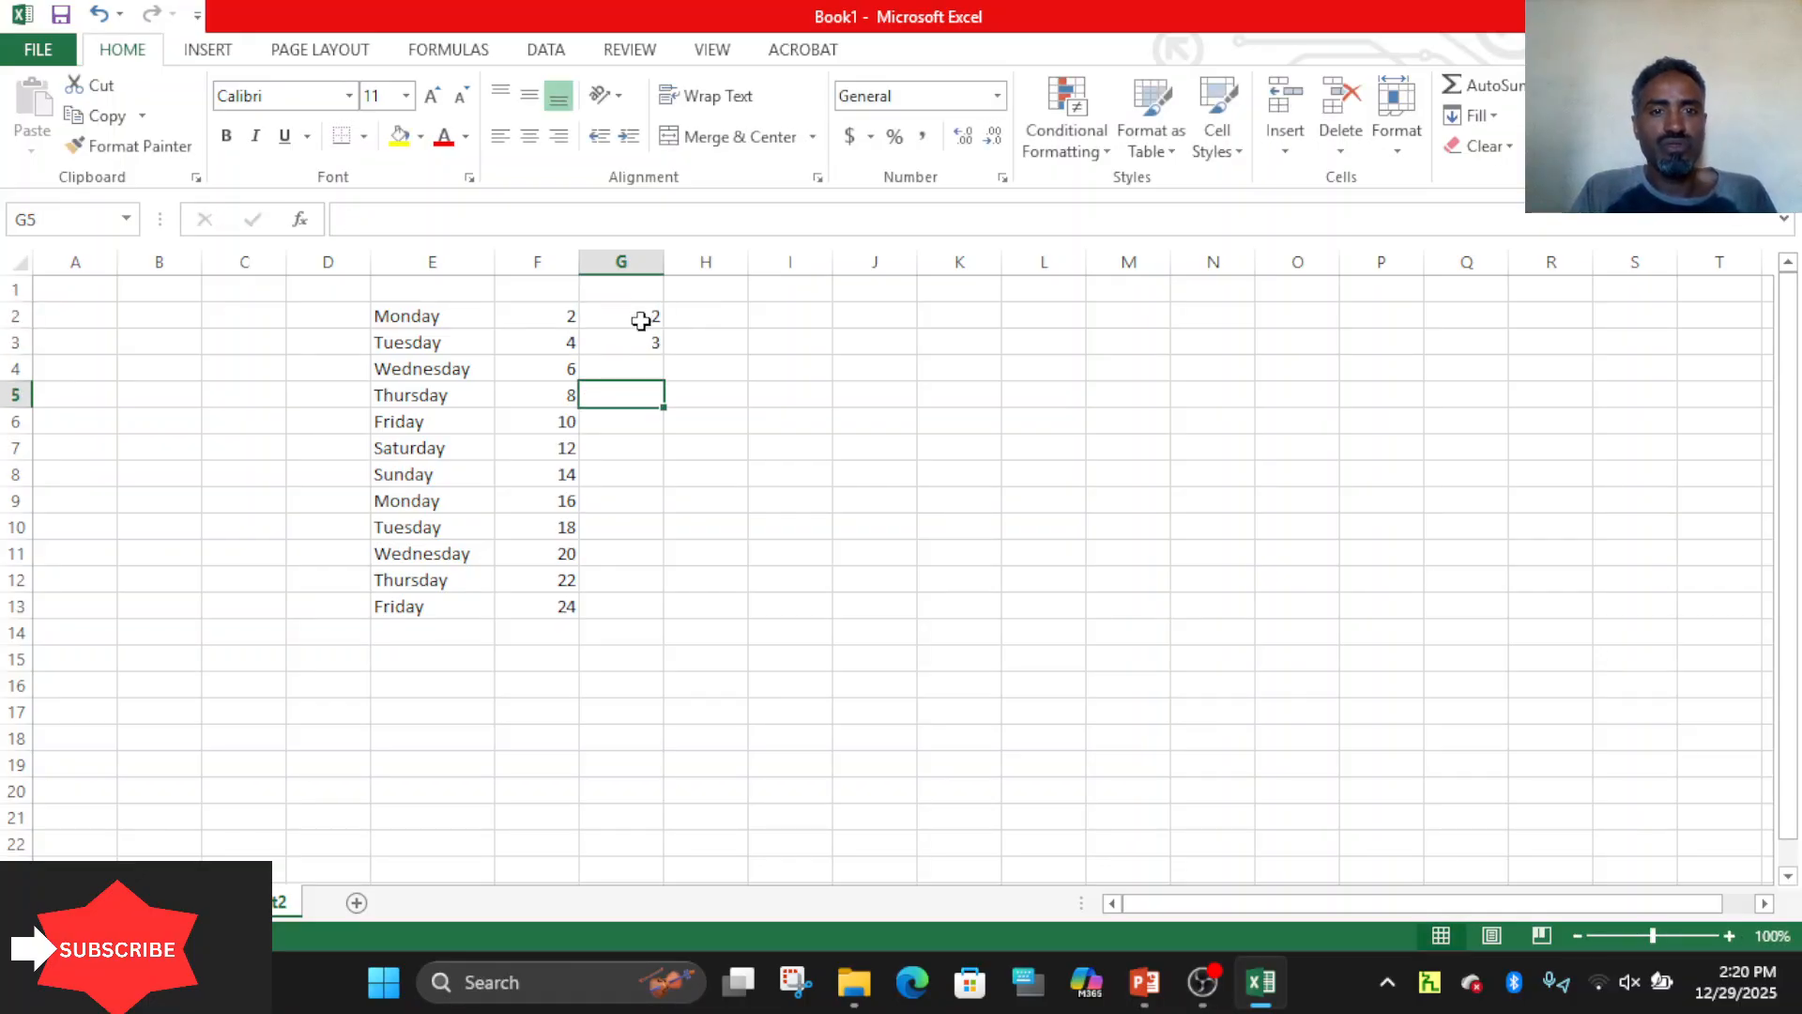
left_click_drag(641, 313, 679, 552)
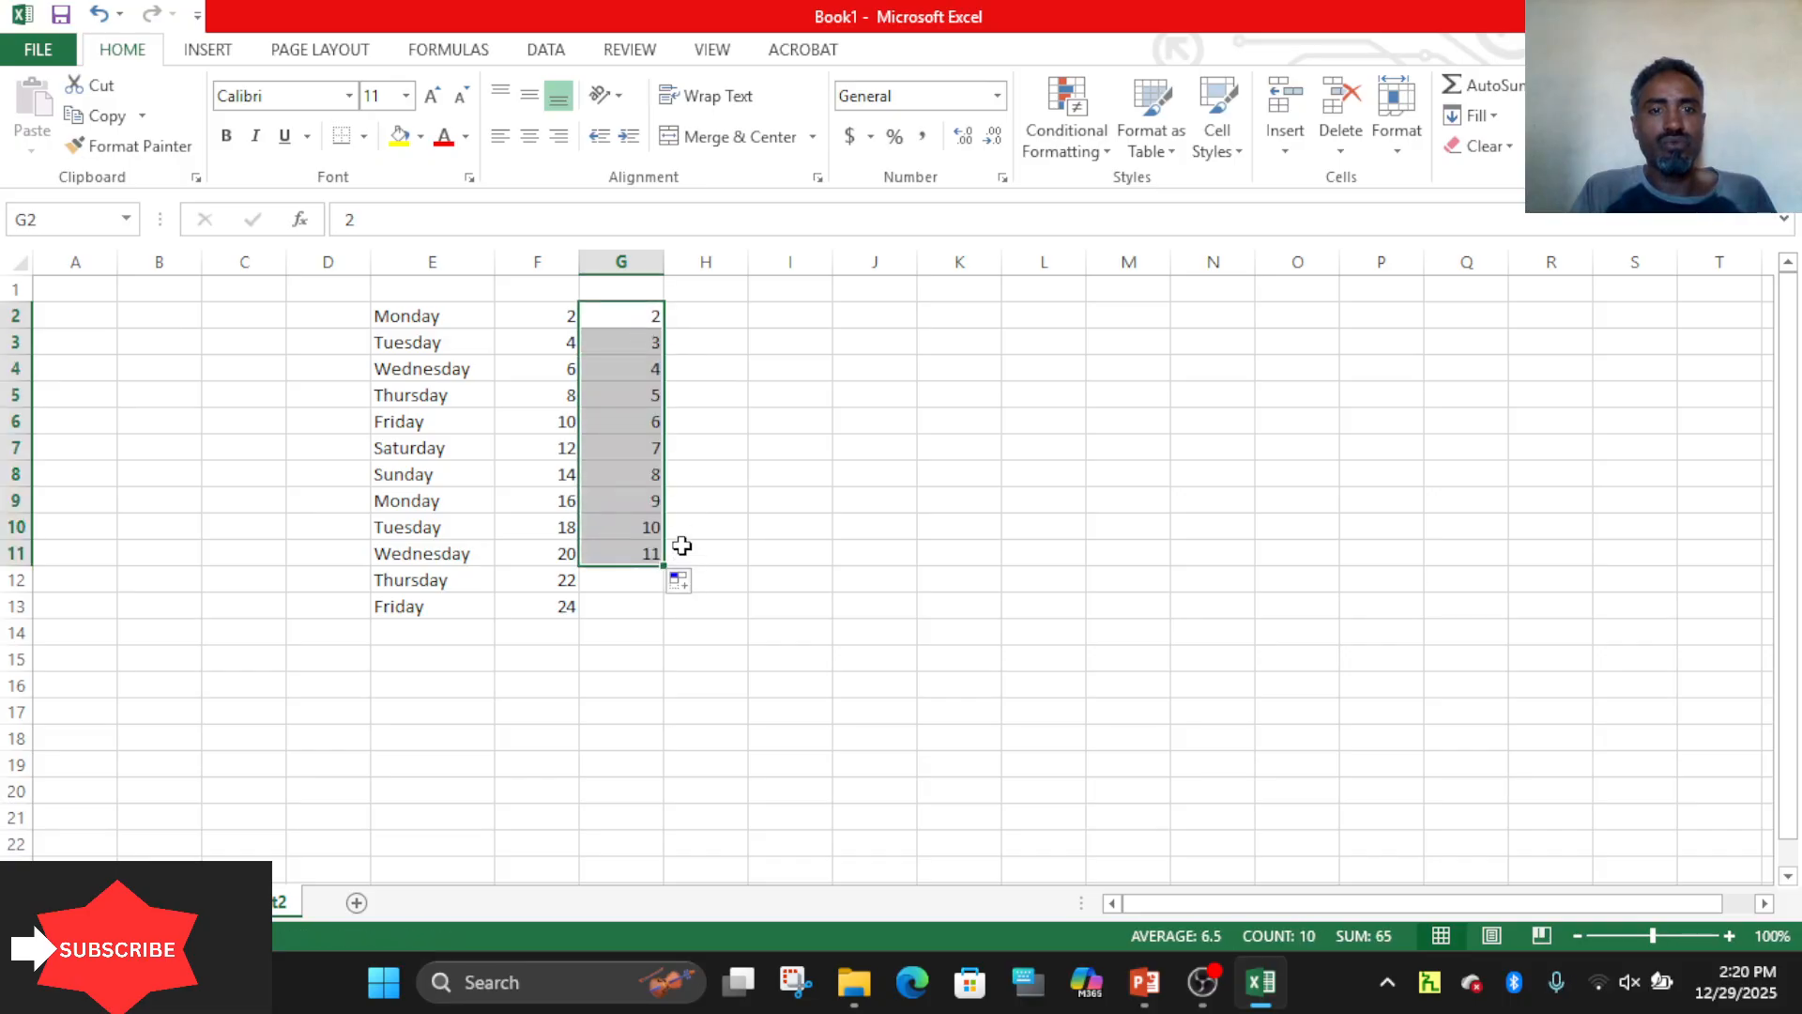
left_click(645, 372)
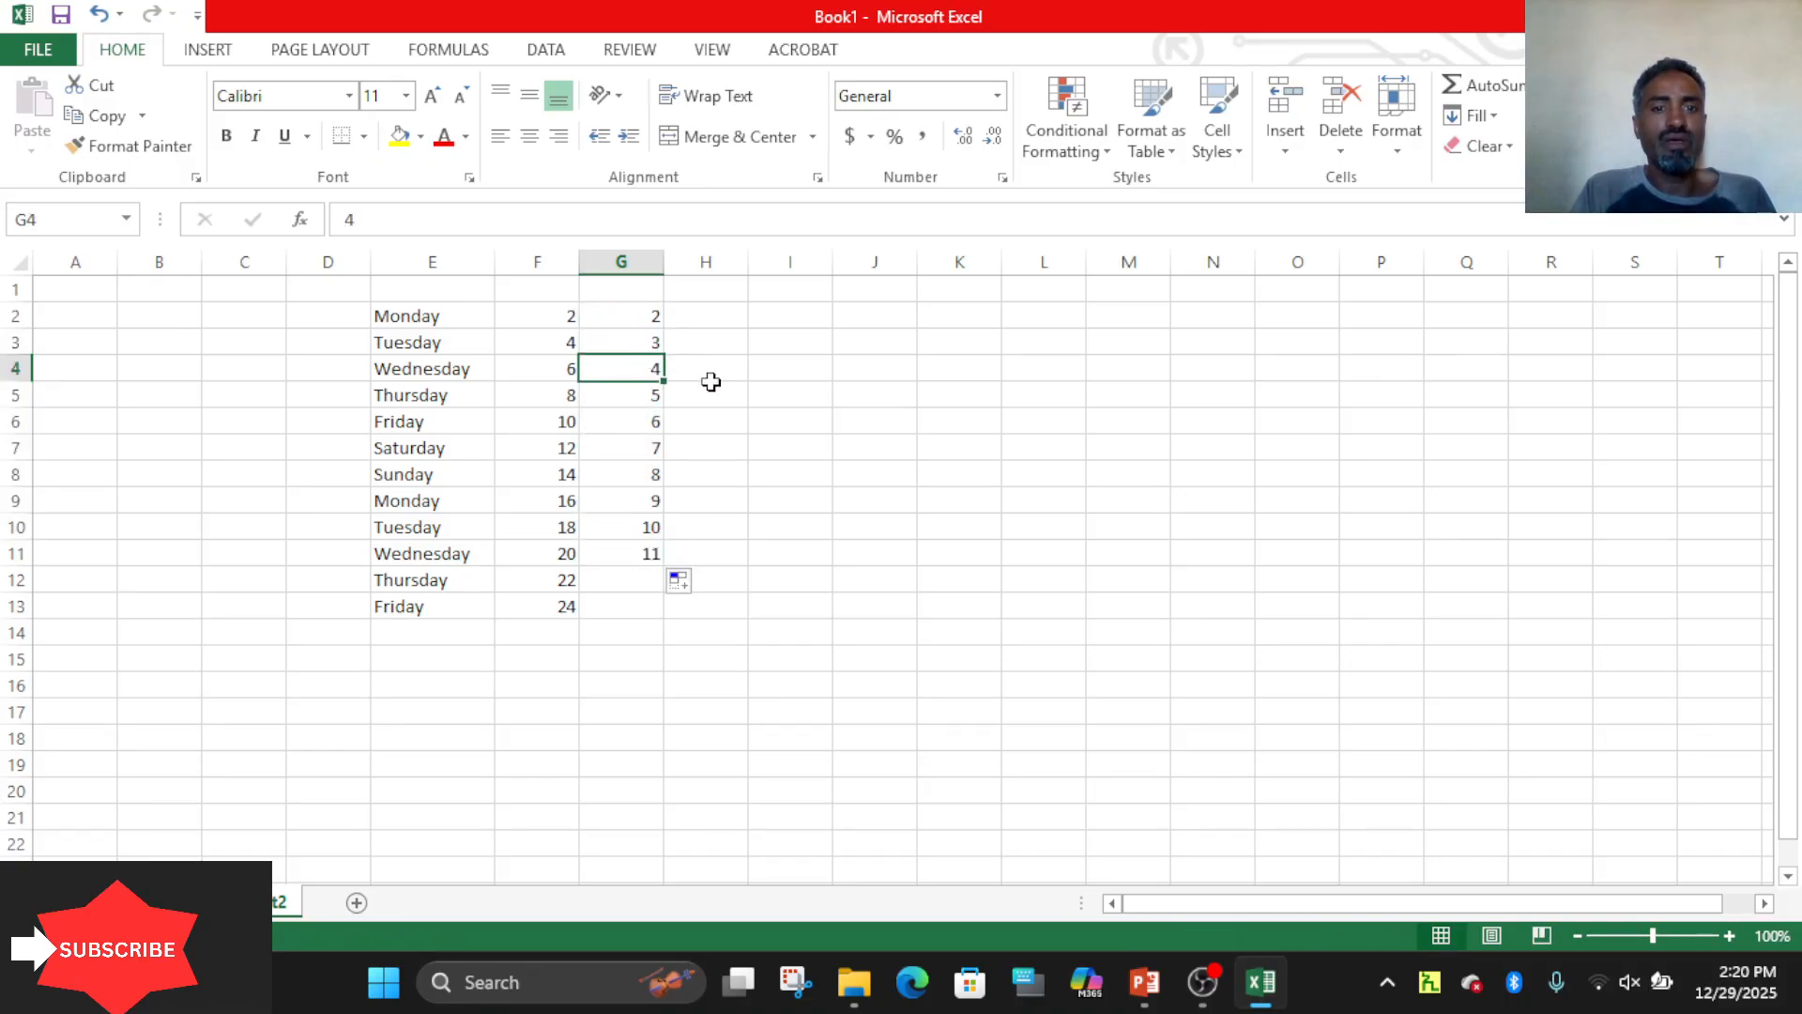
left_click(640, 316)
left_click(633, 344)
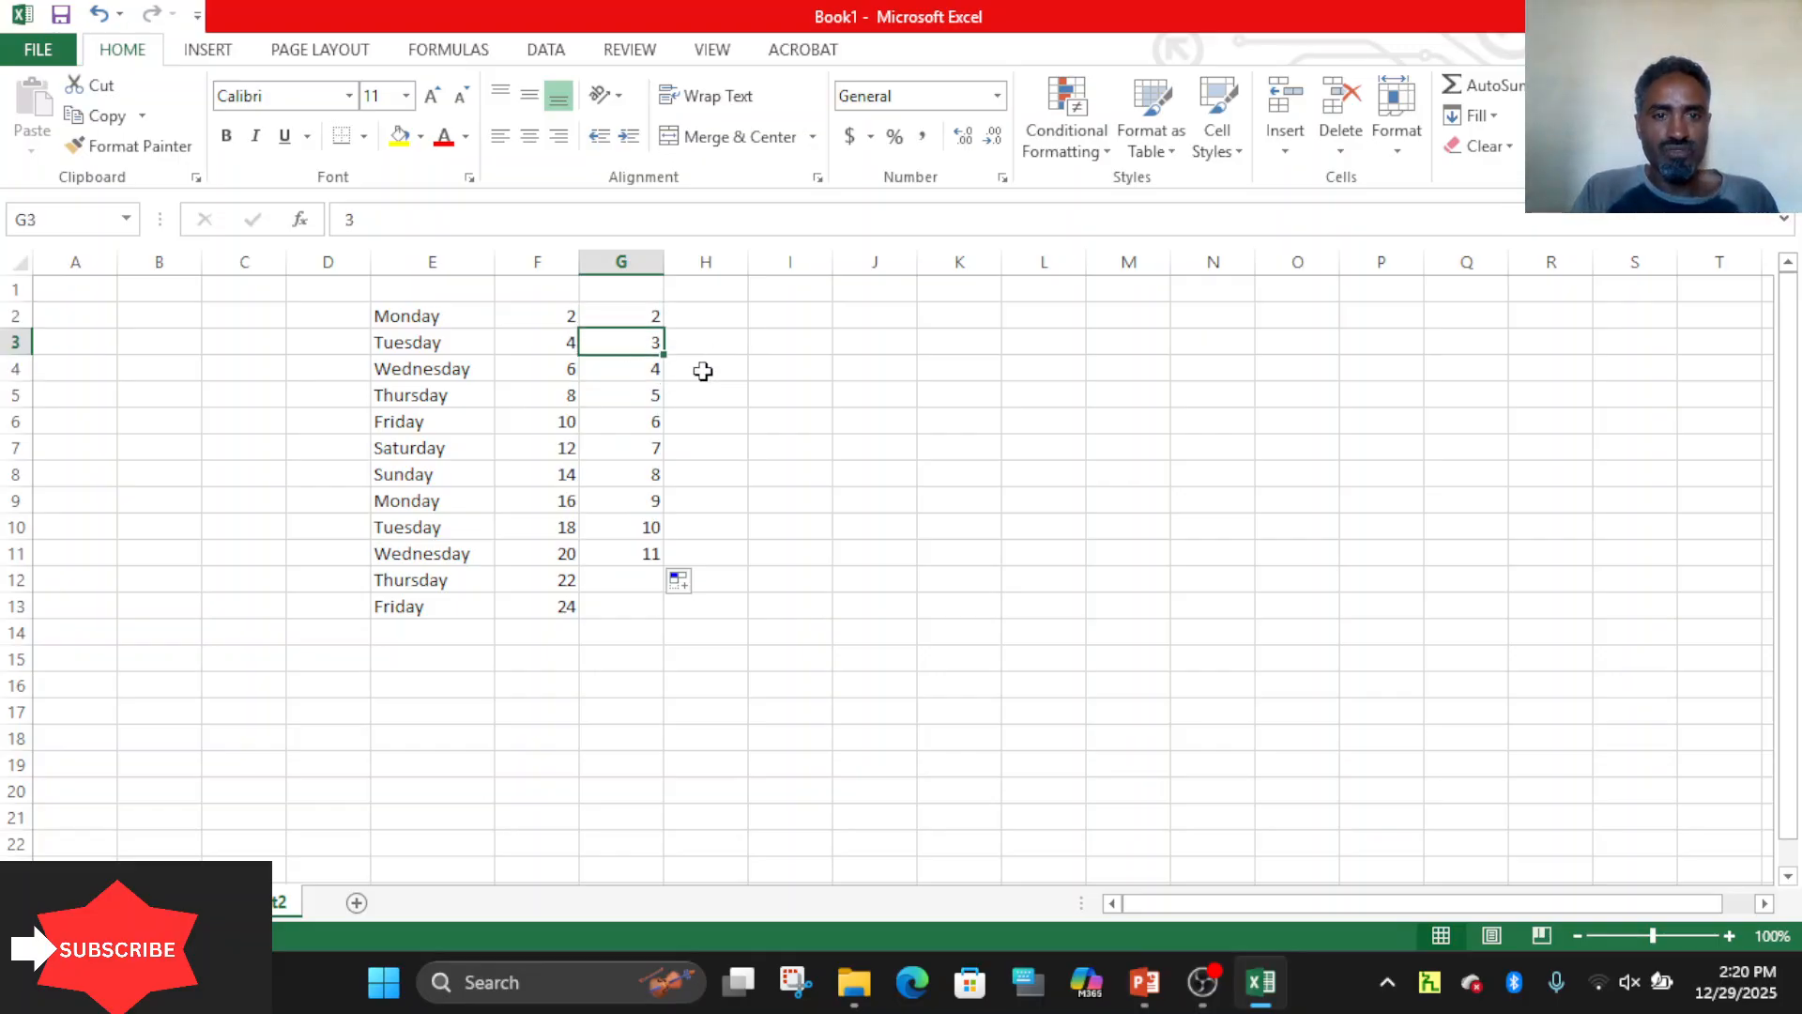
Enter 3 and 5 in H2:H3 and extend the odd-number series down to H12.
left_click(705, 314)
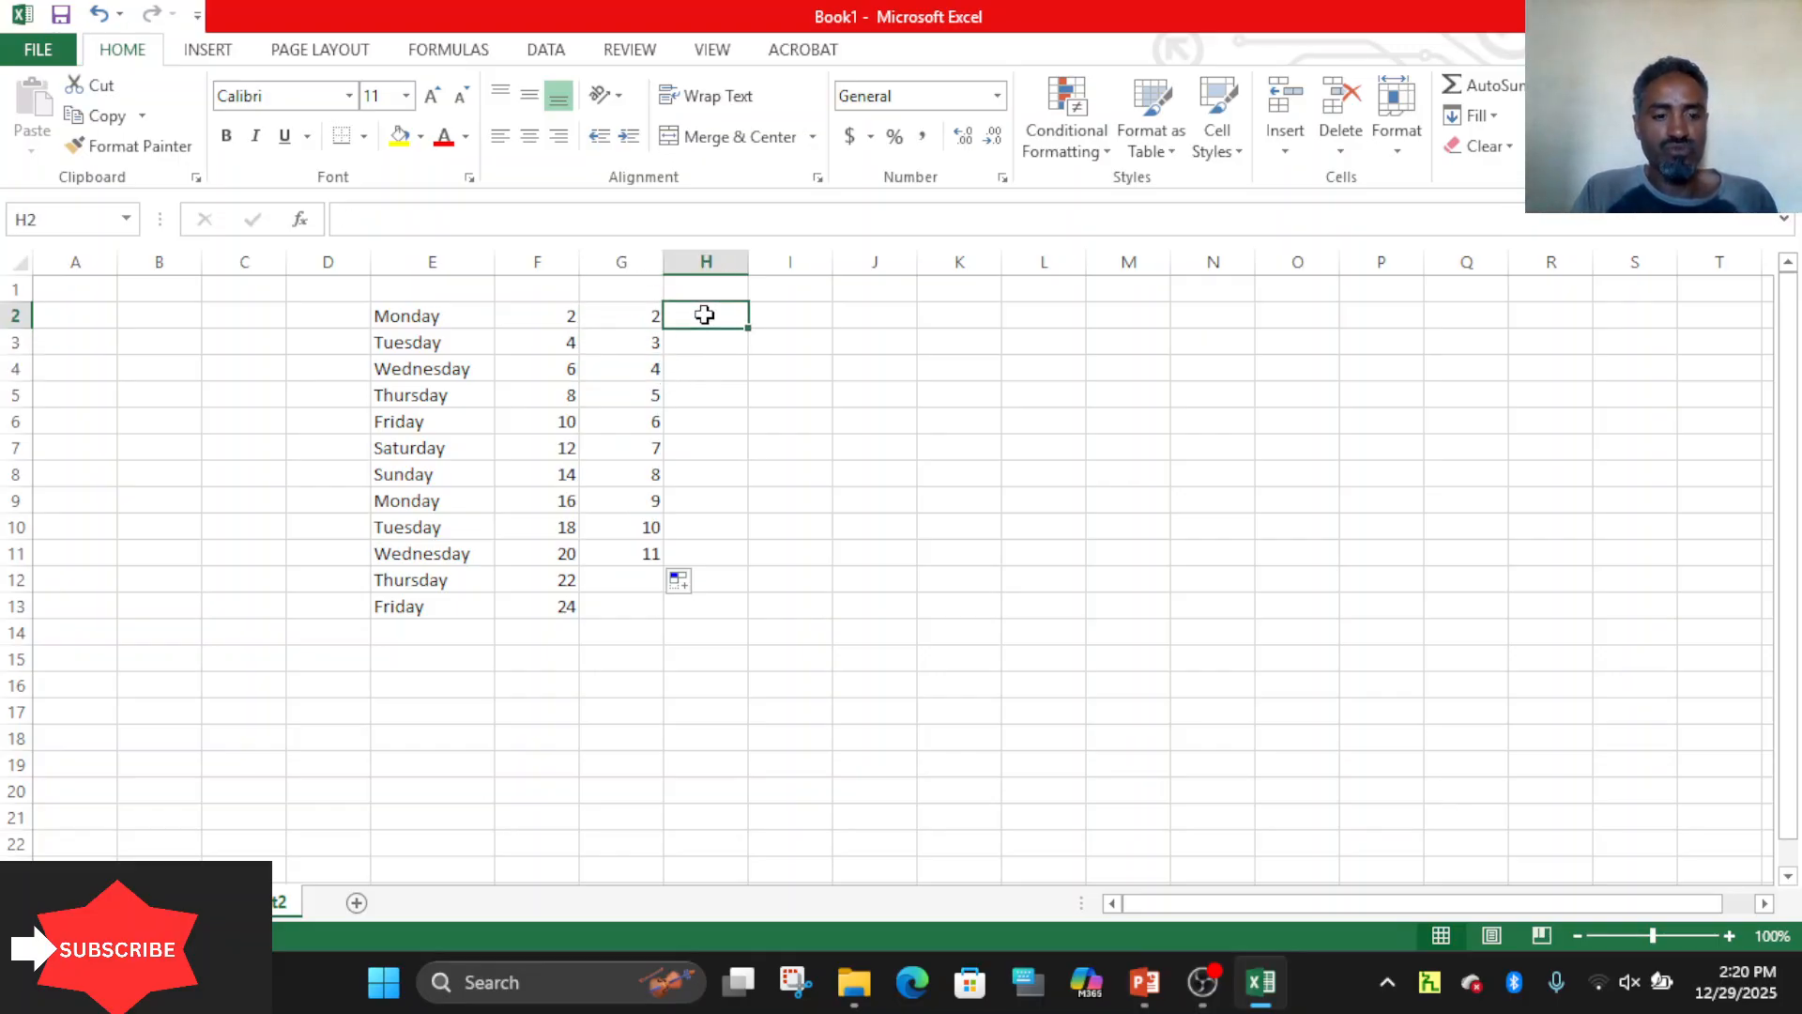
type("3")
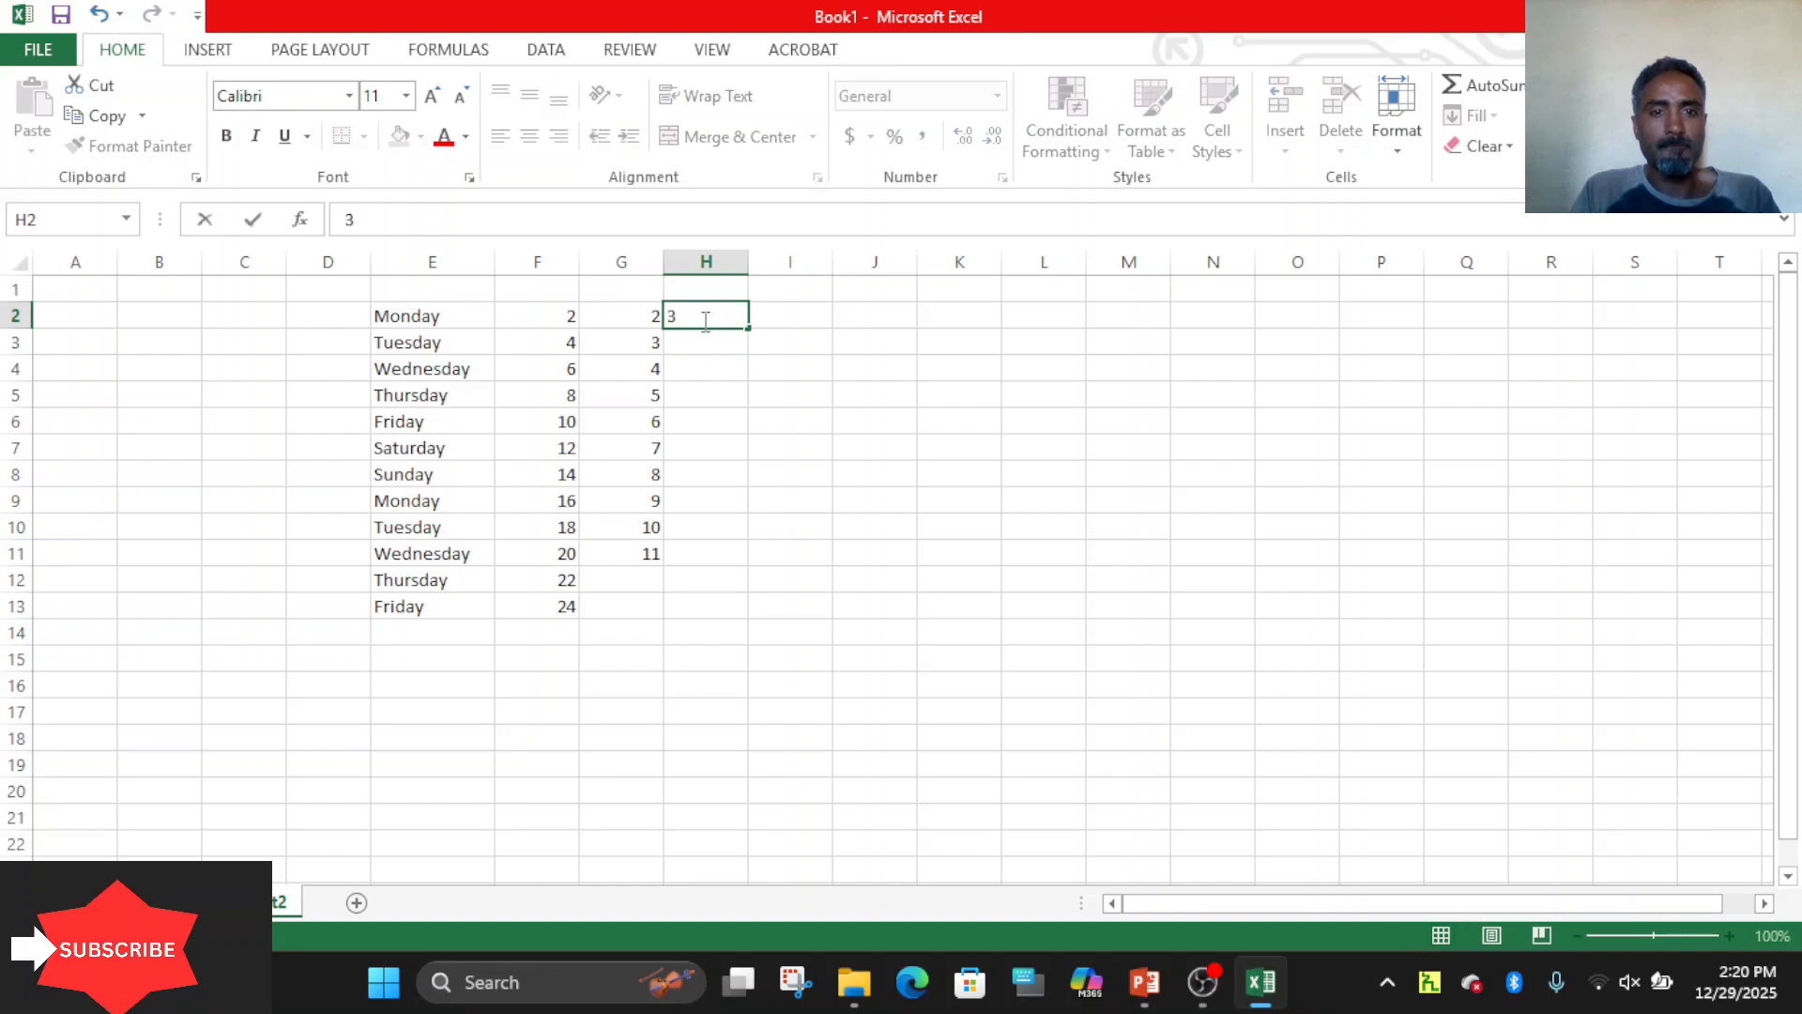
left_click(704, 336)
type("5")
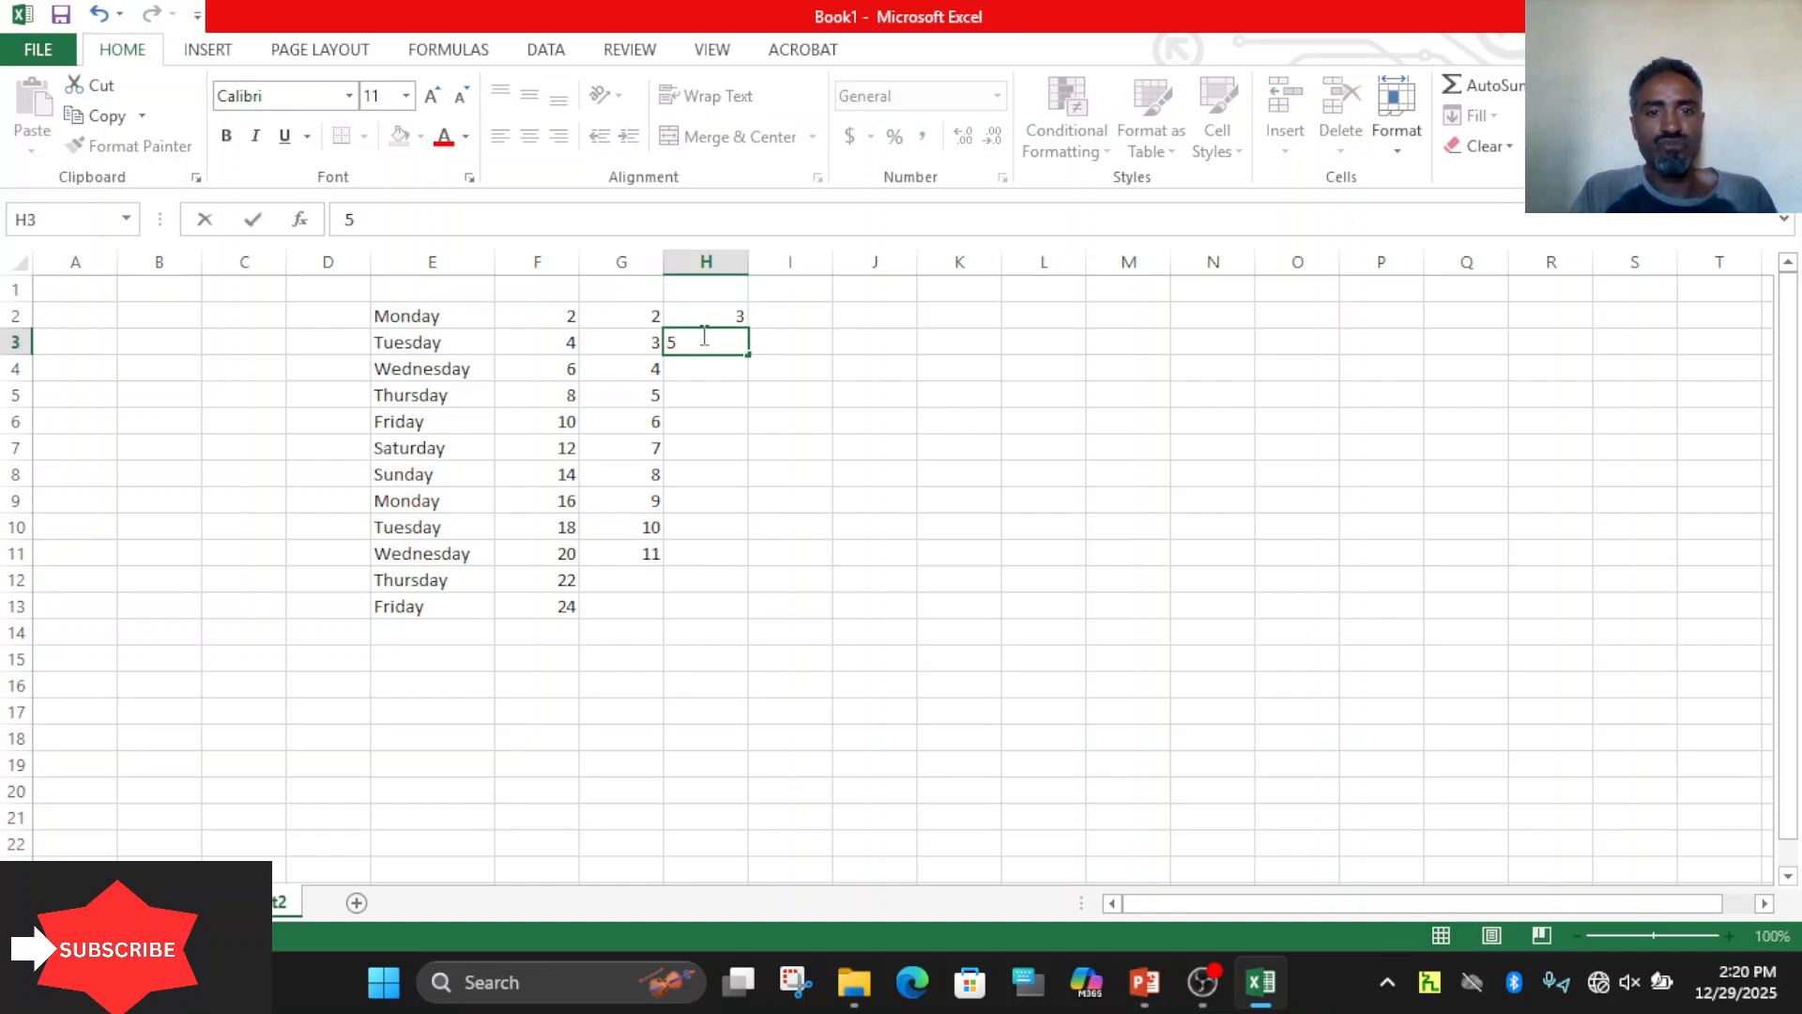
key("Return")
left_click_drag(708, 318, 758, 595)
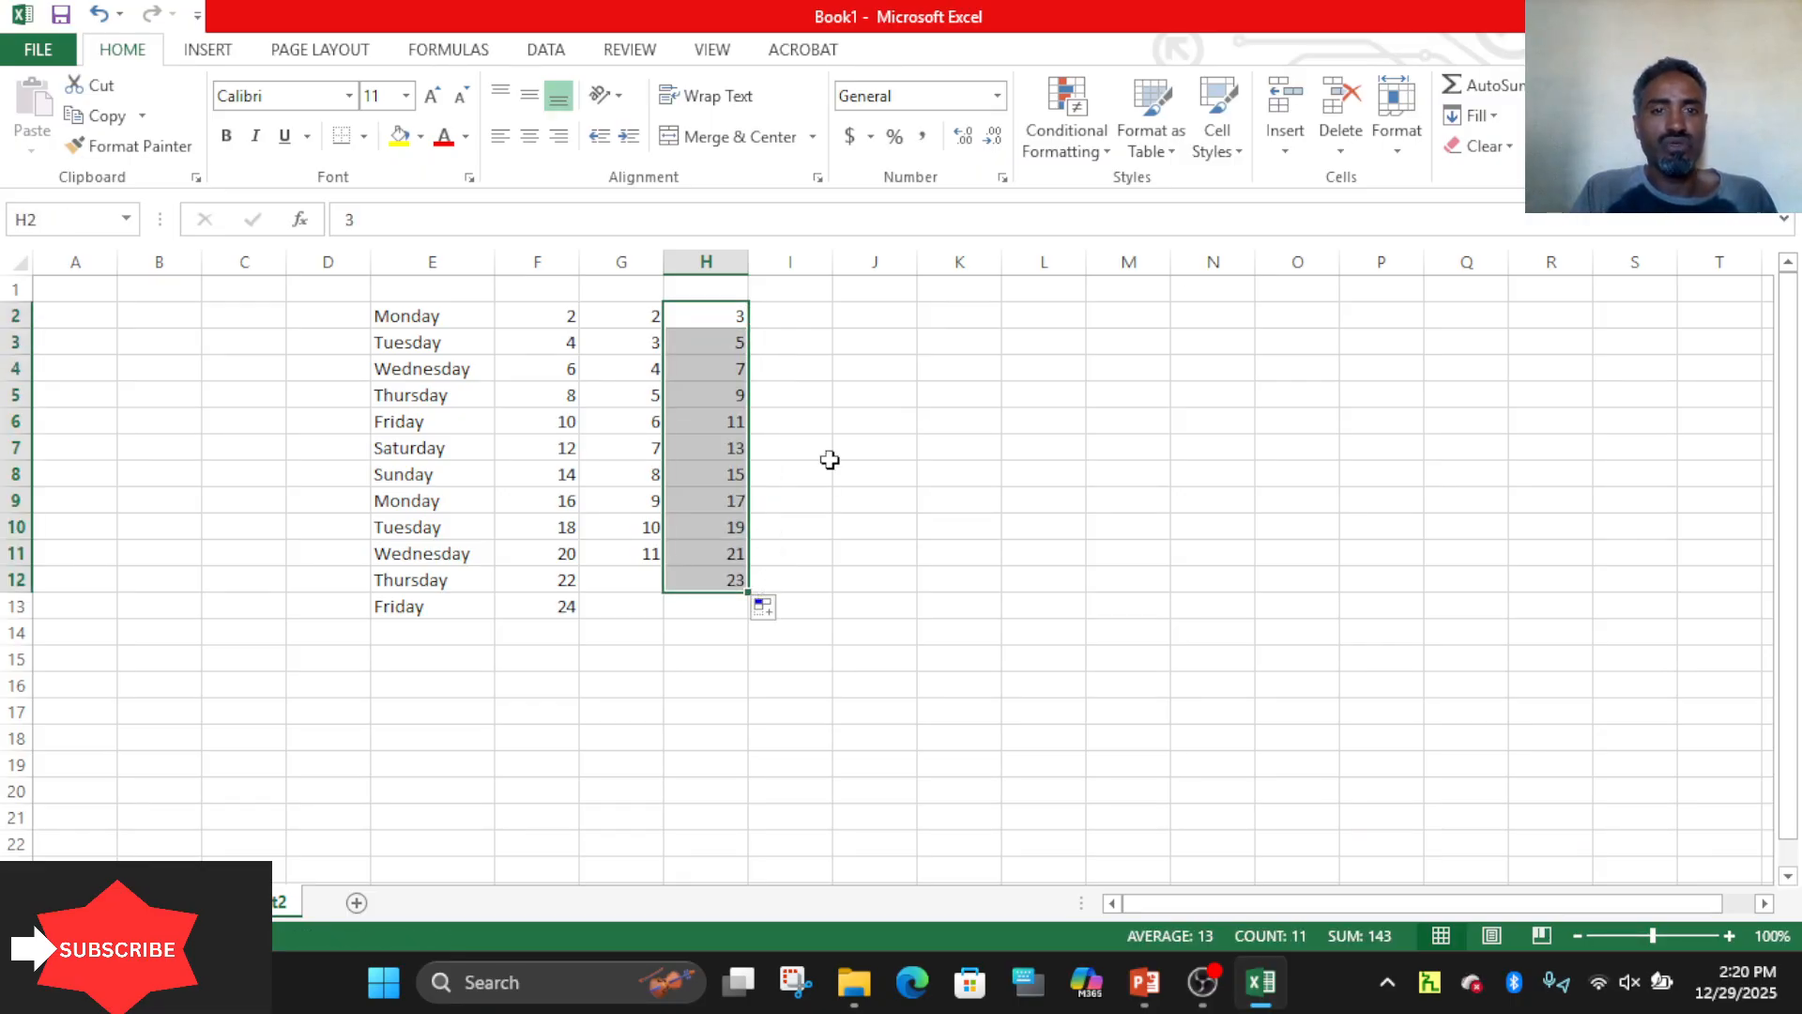
left_click(815, 316)
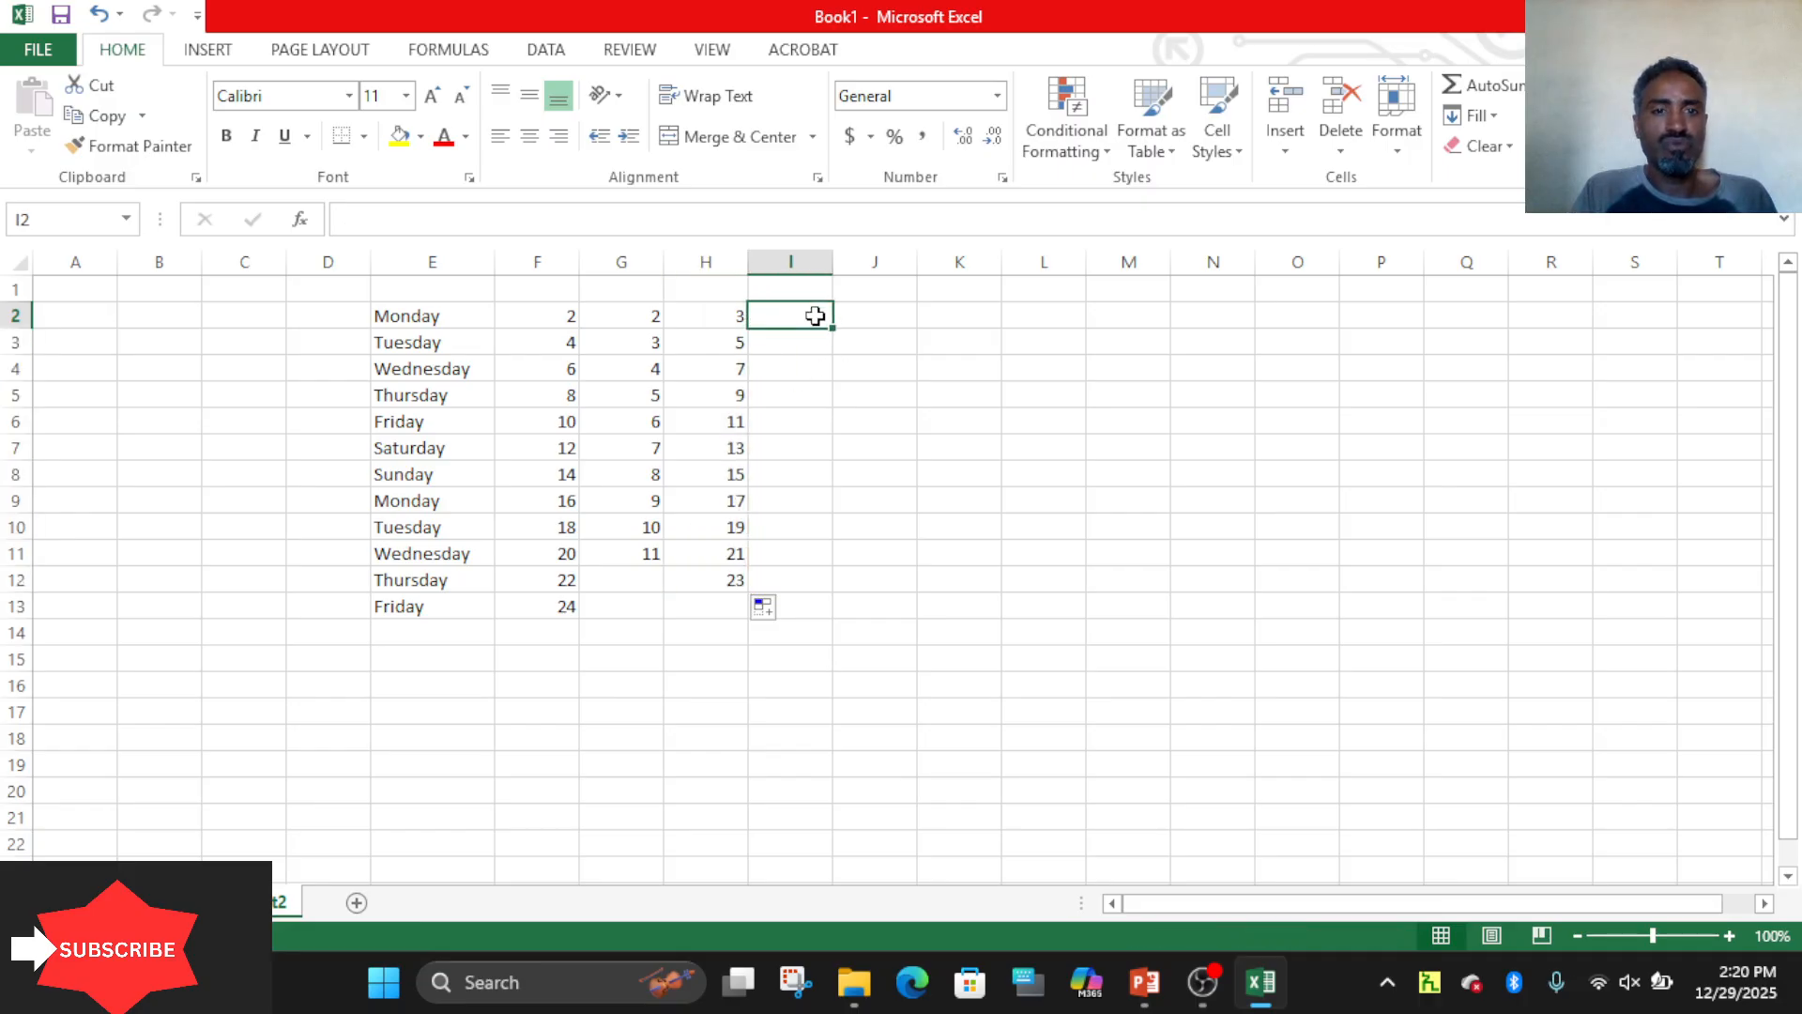
Enter January in D2 and fill the month series down to D13.
left_click(302, 315)
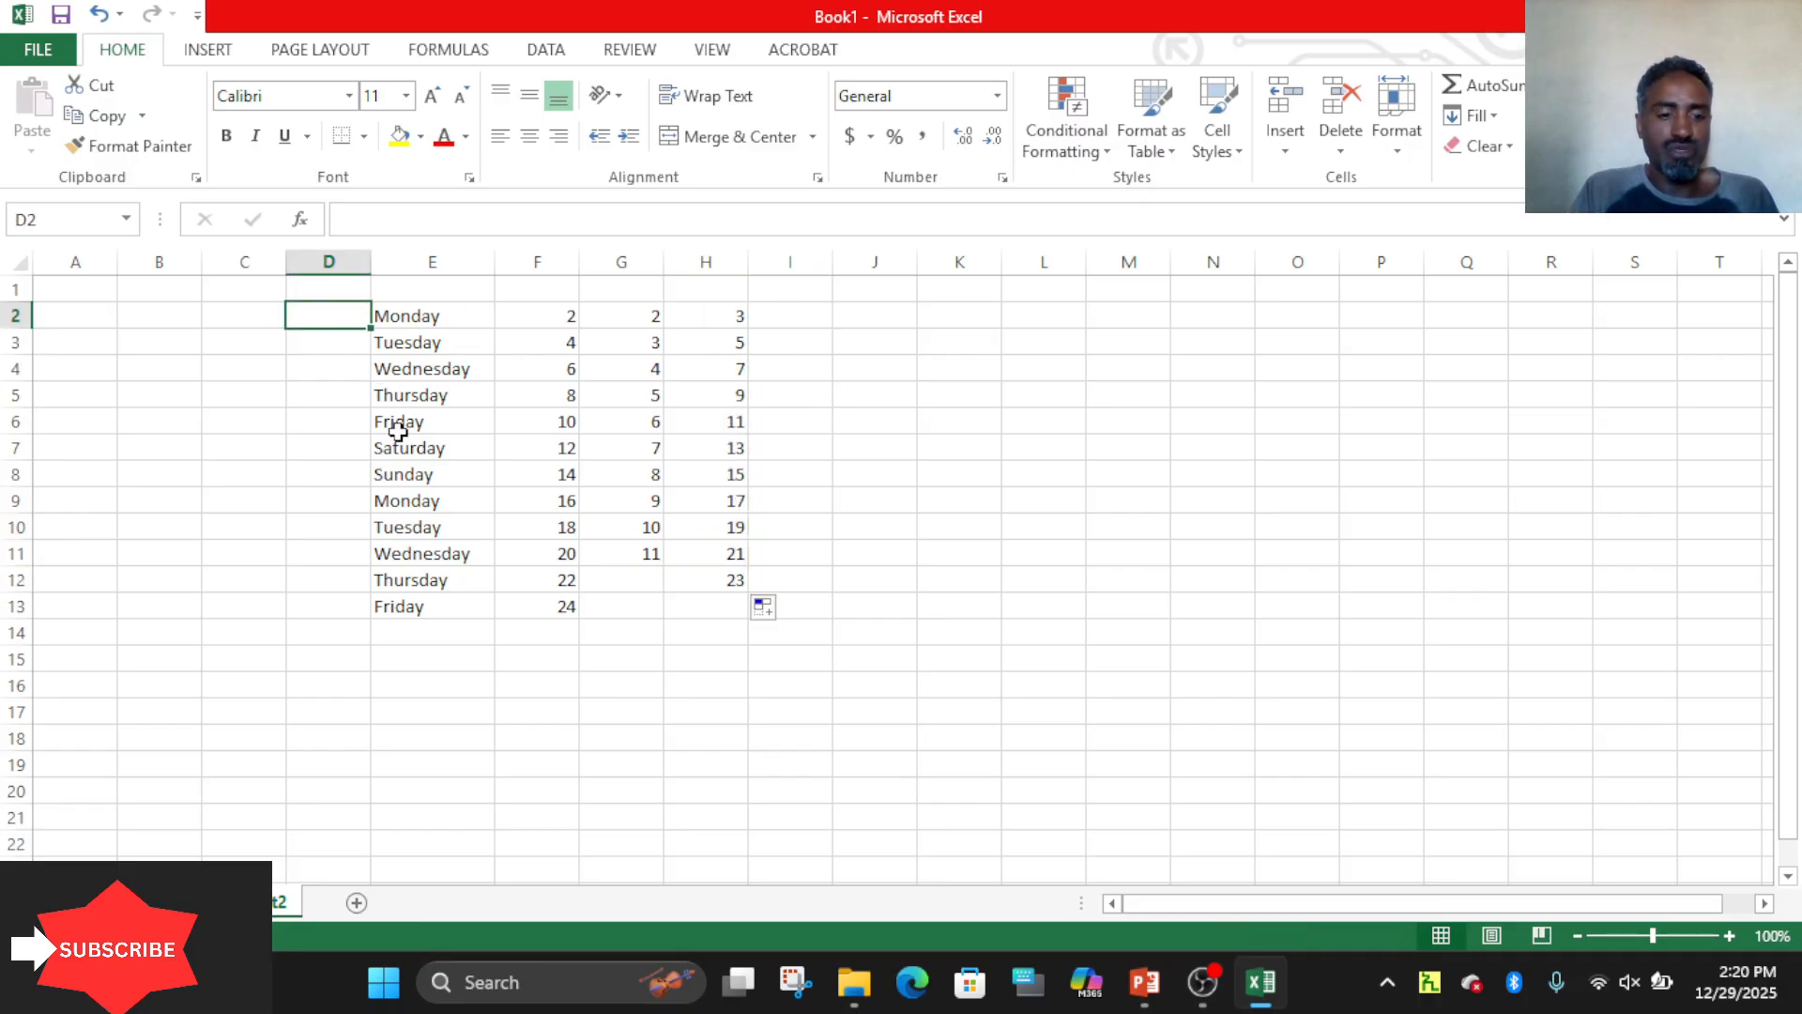
type("Janua")
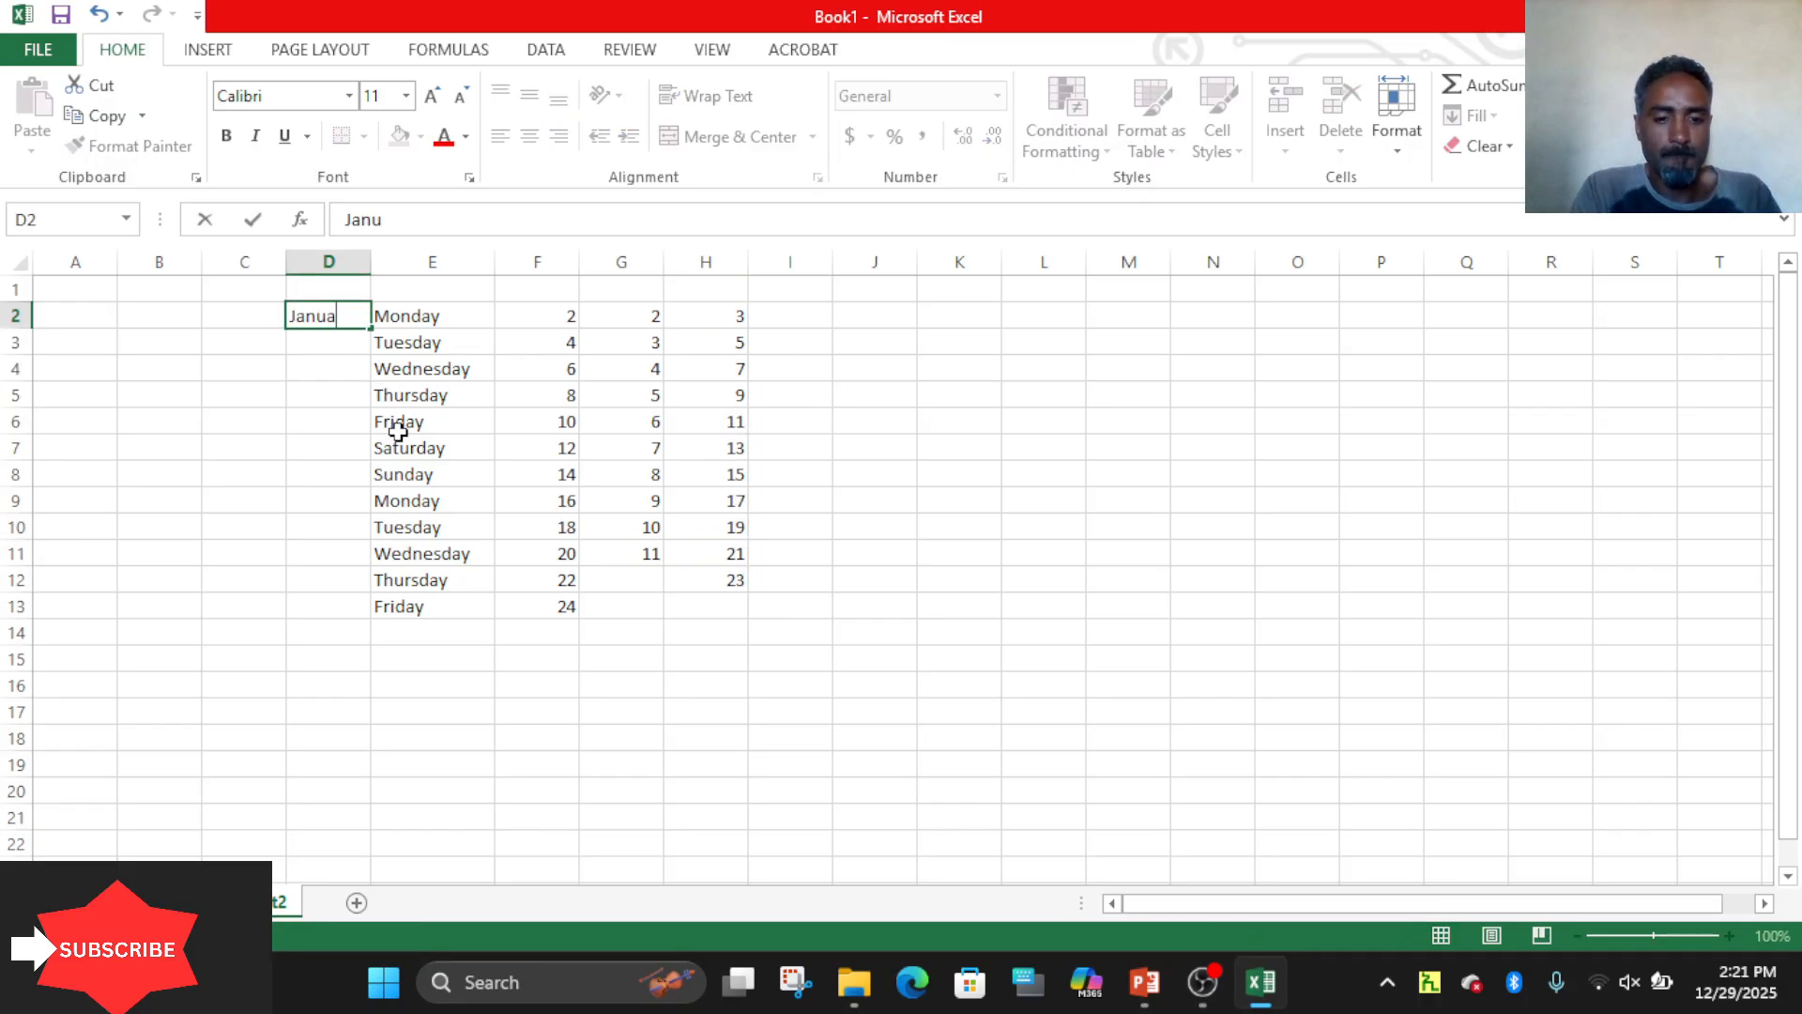
type("try")
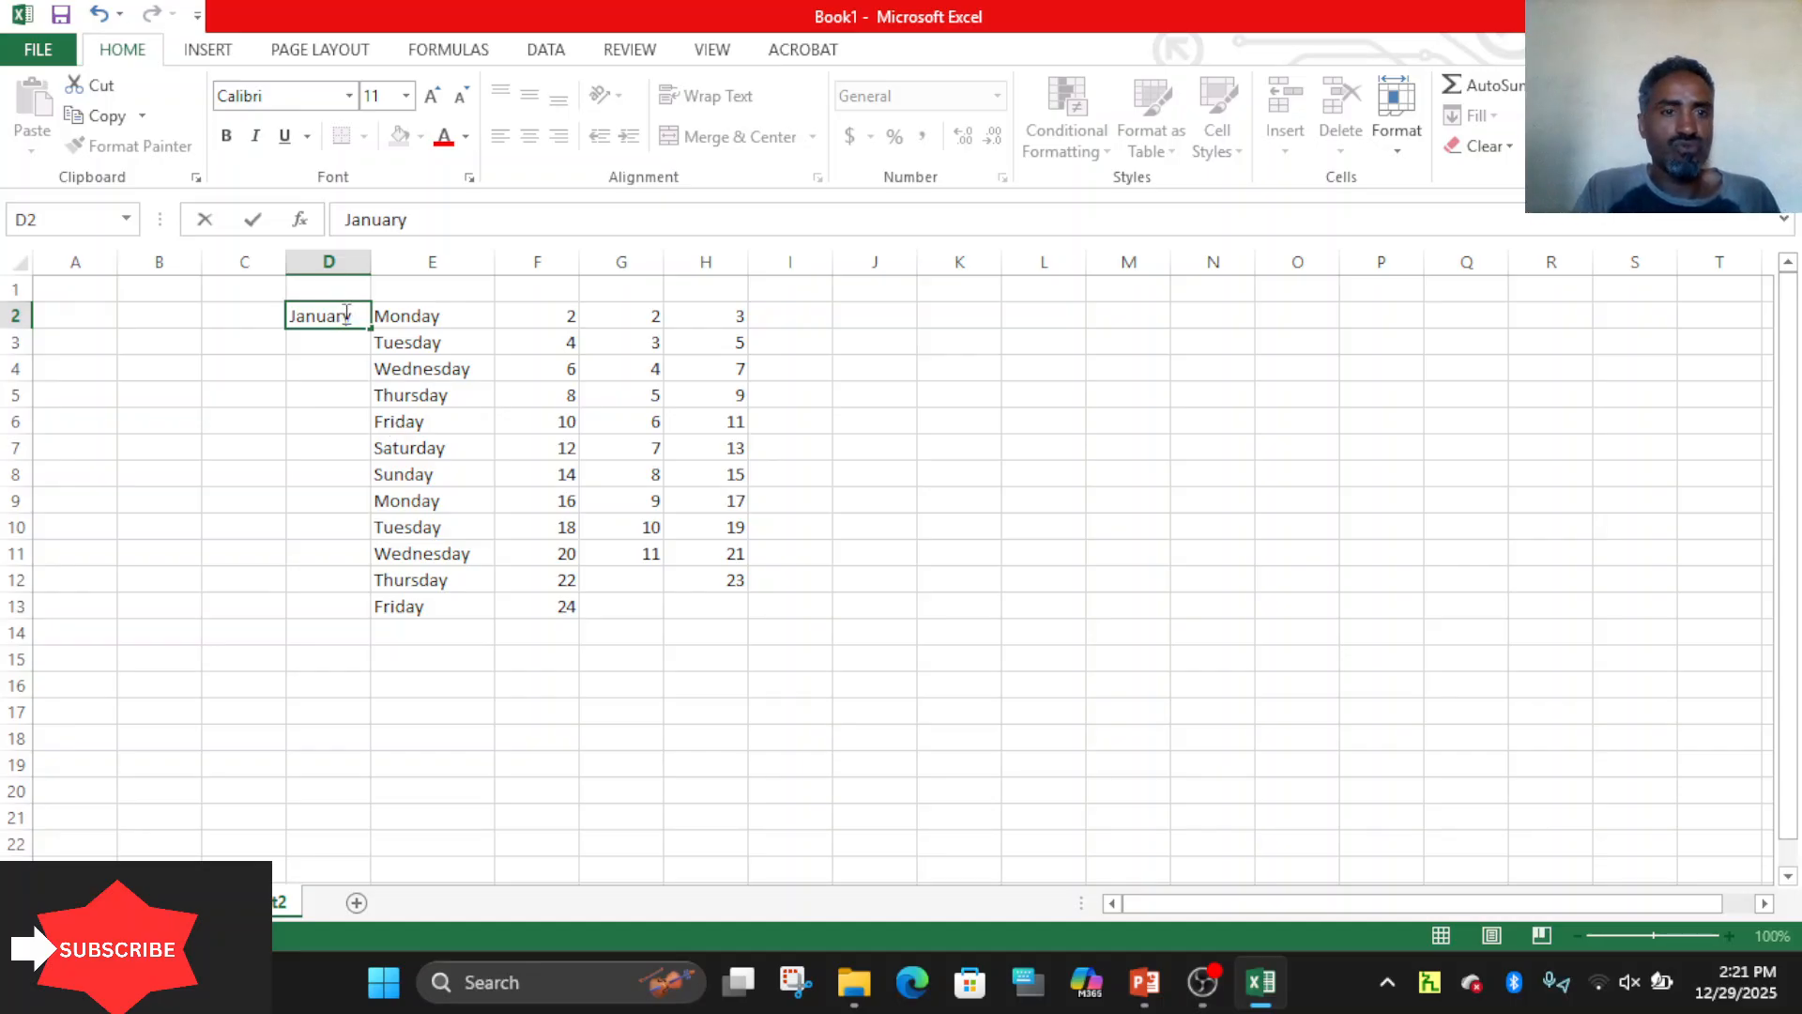
key("Return")
left_click(323, 315)
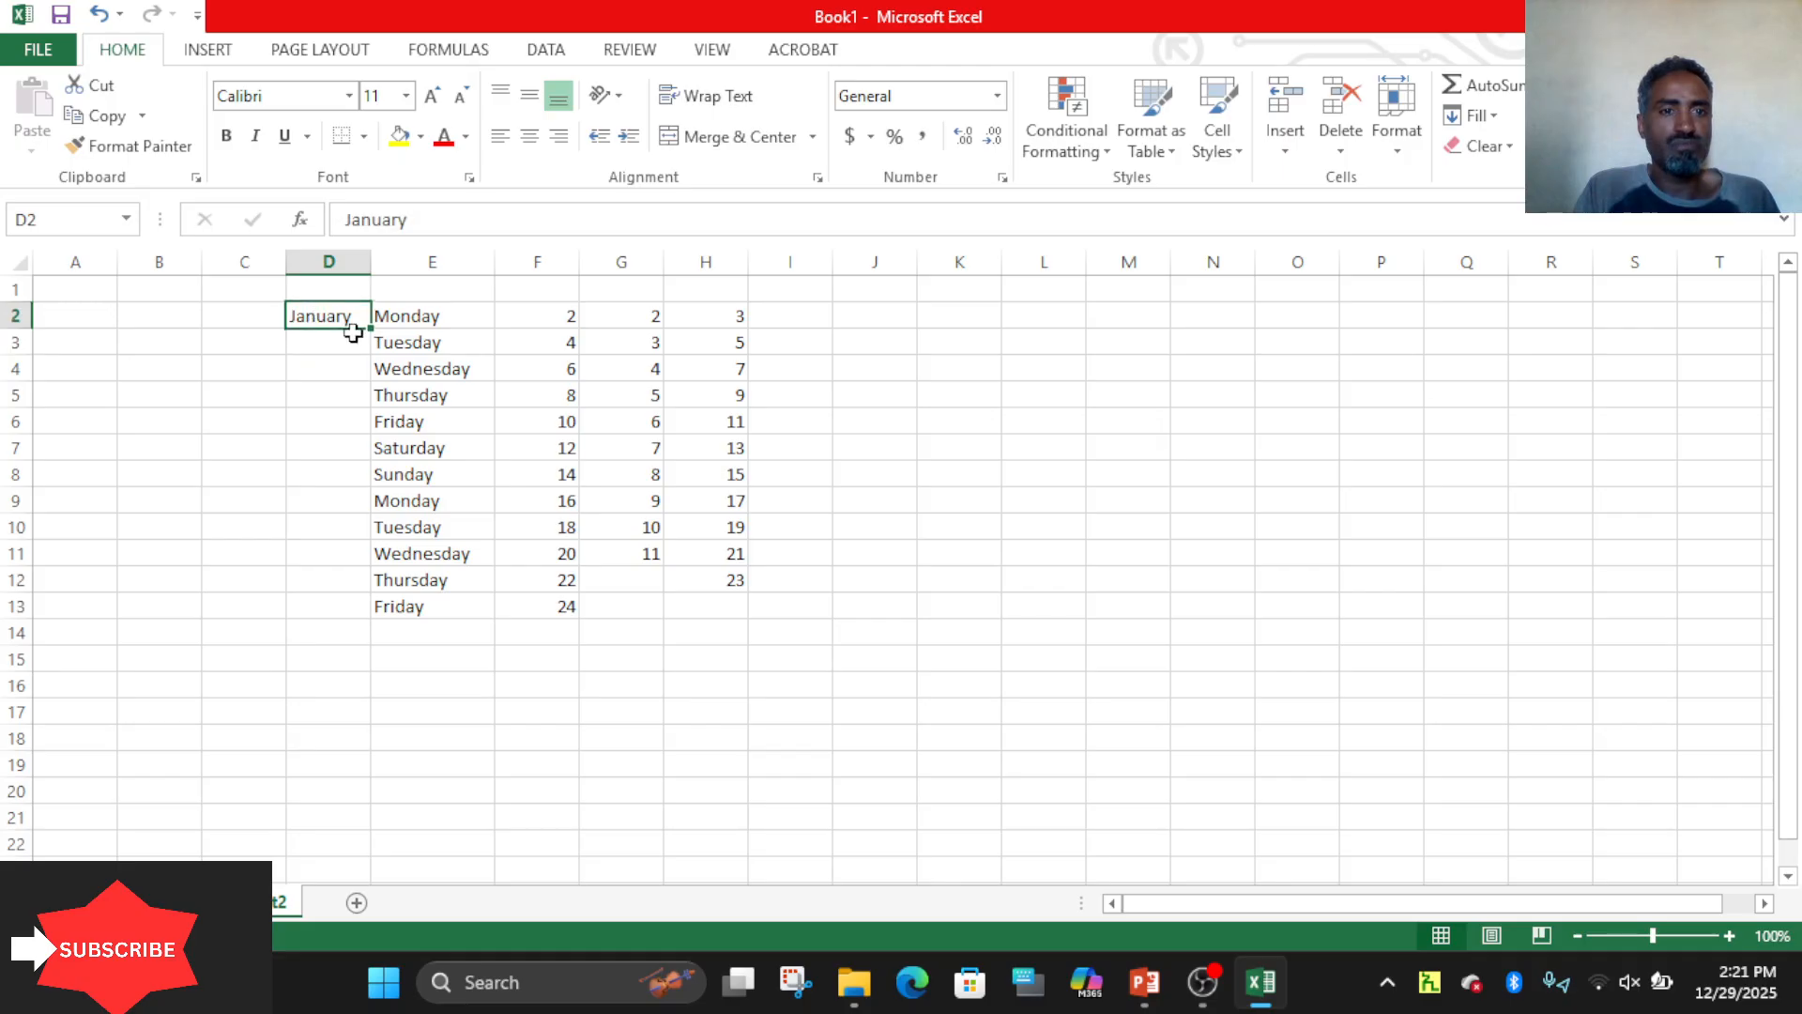
left_click_drag(370, 333, 373, 620)
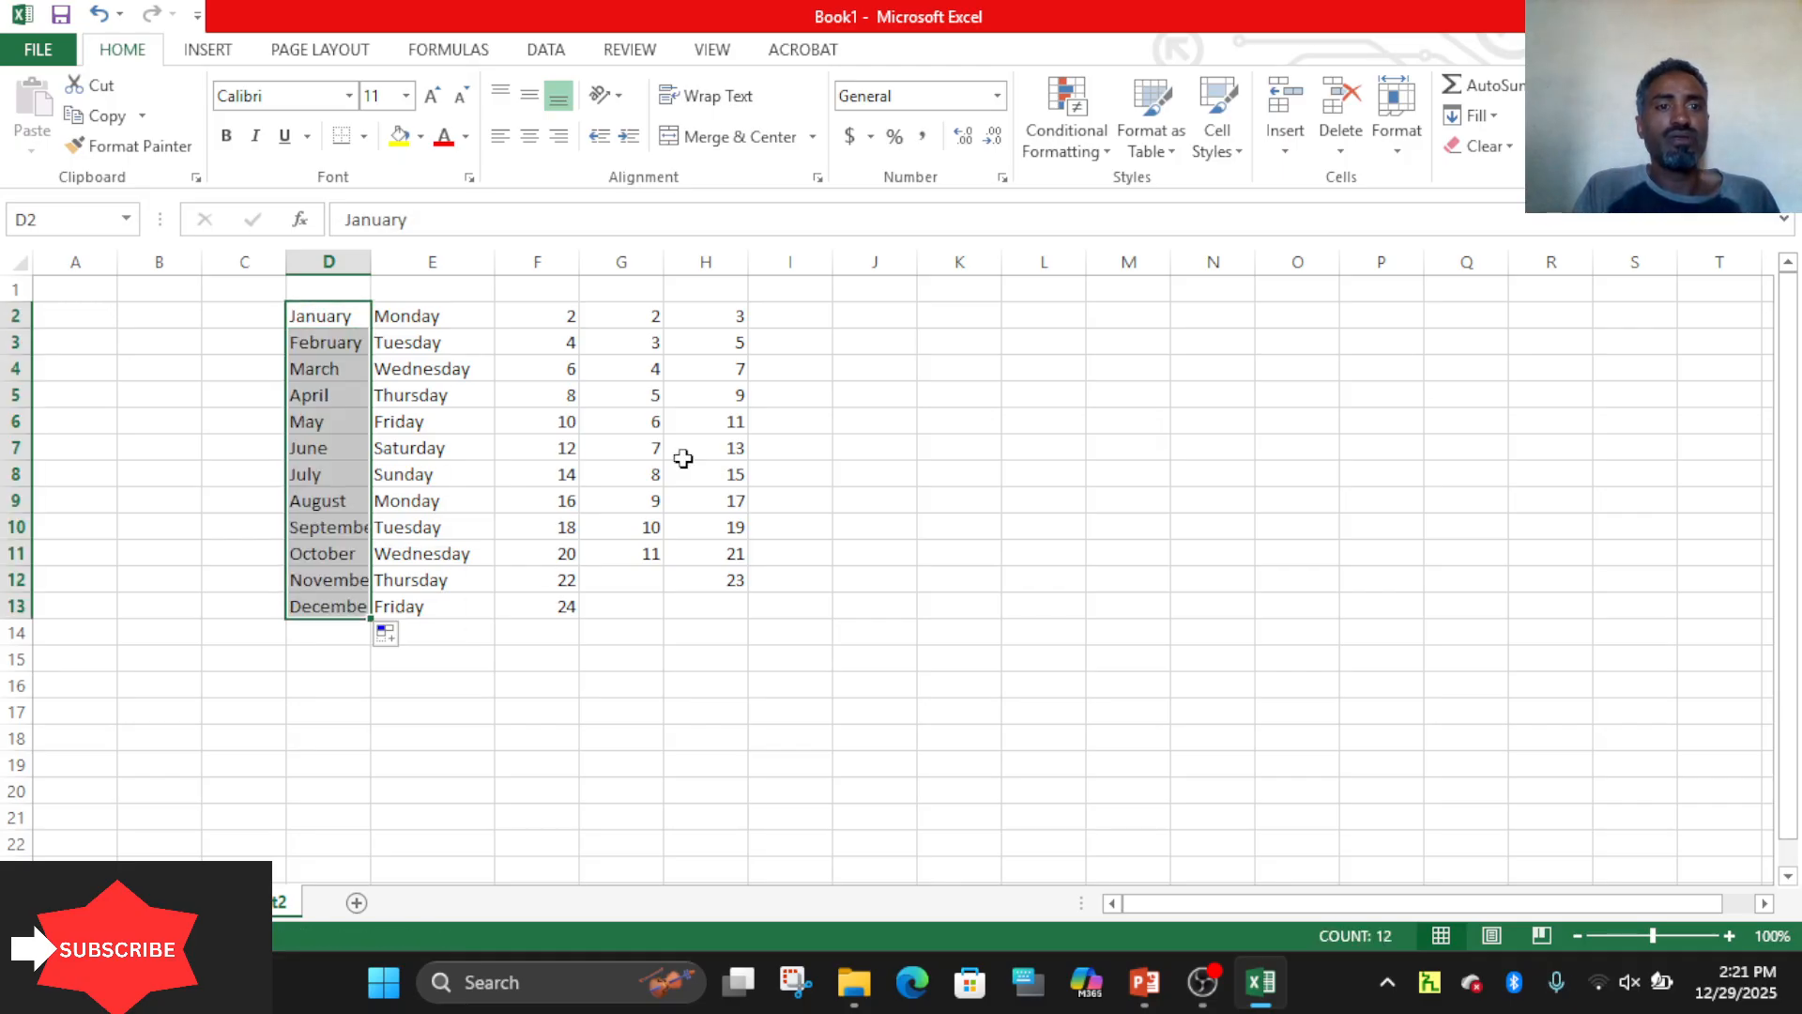
Enter Computer in J2 and fill the text down to J12.
left_click(911, 324)
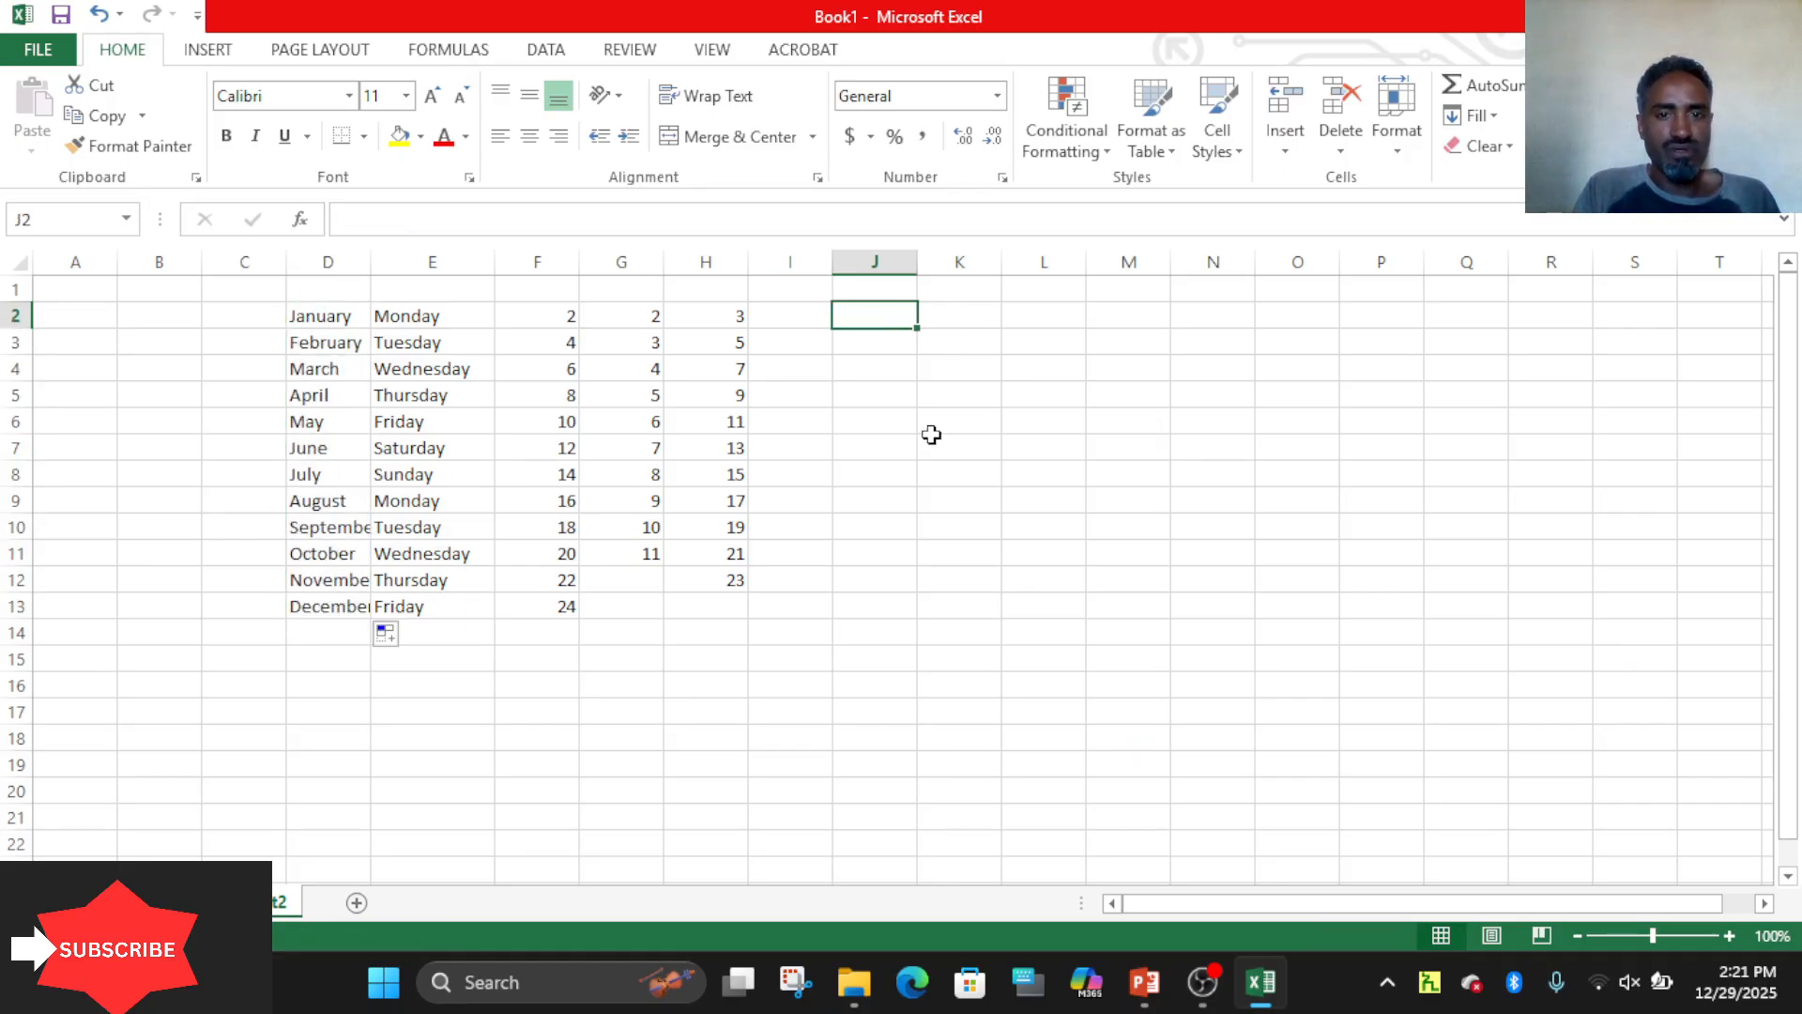
type("Co")
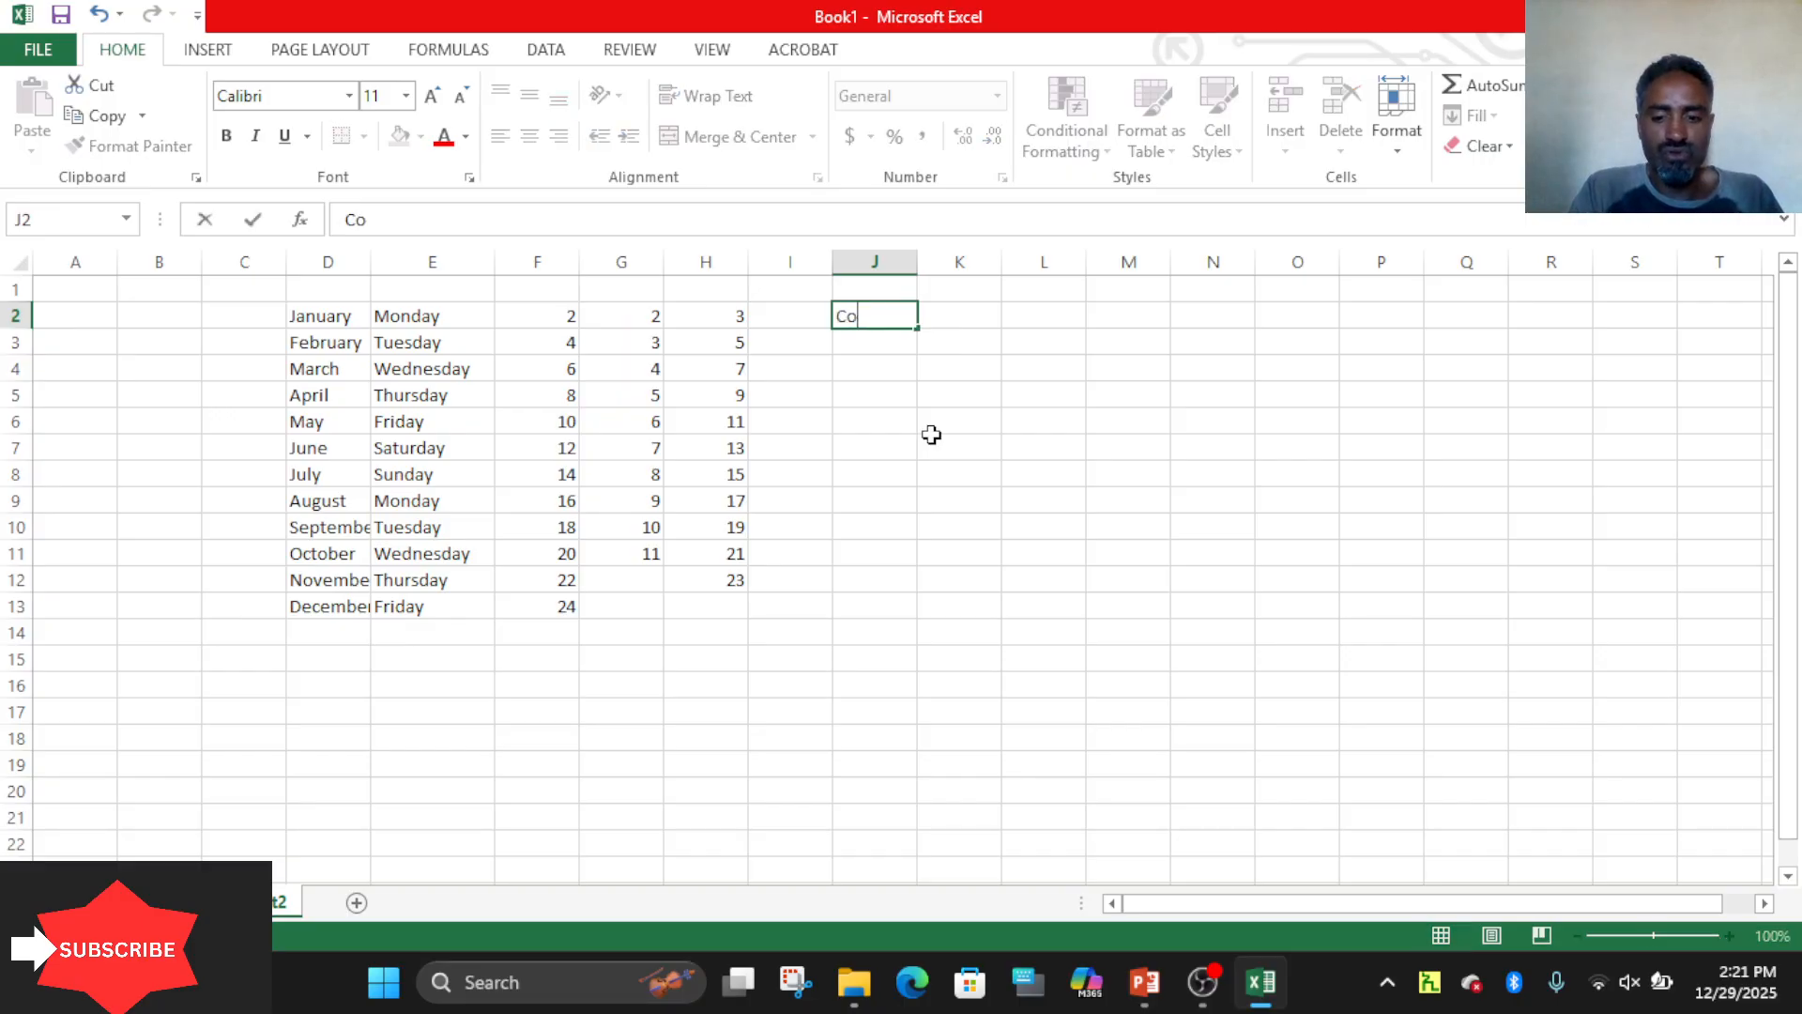
type("mpute")
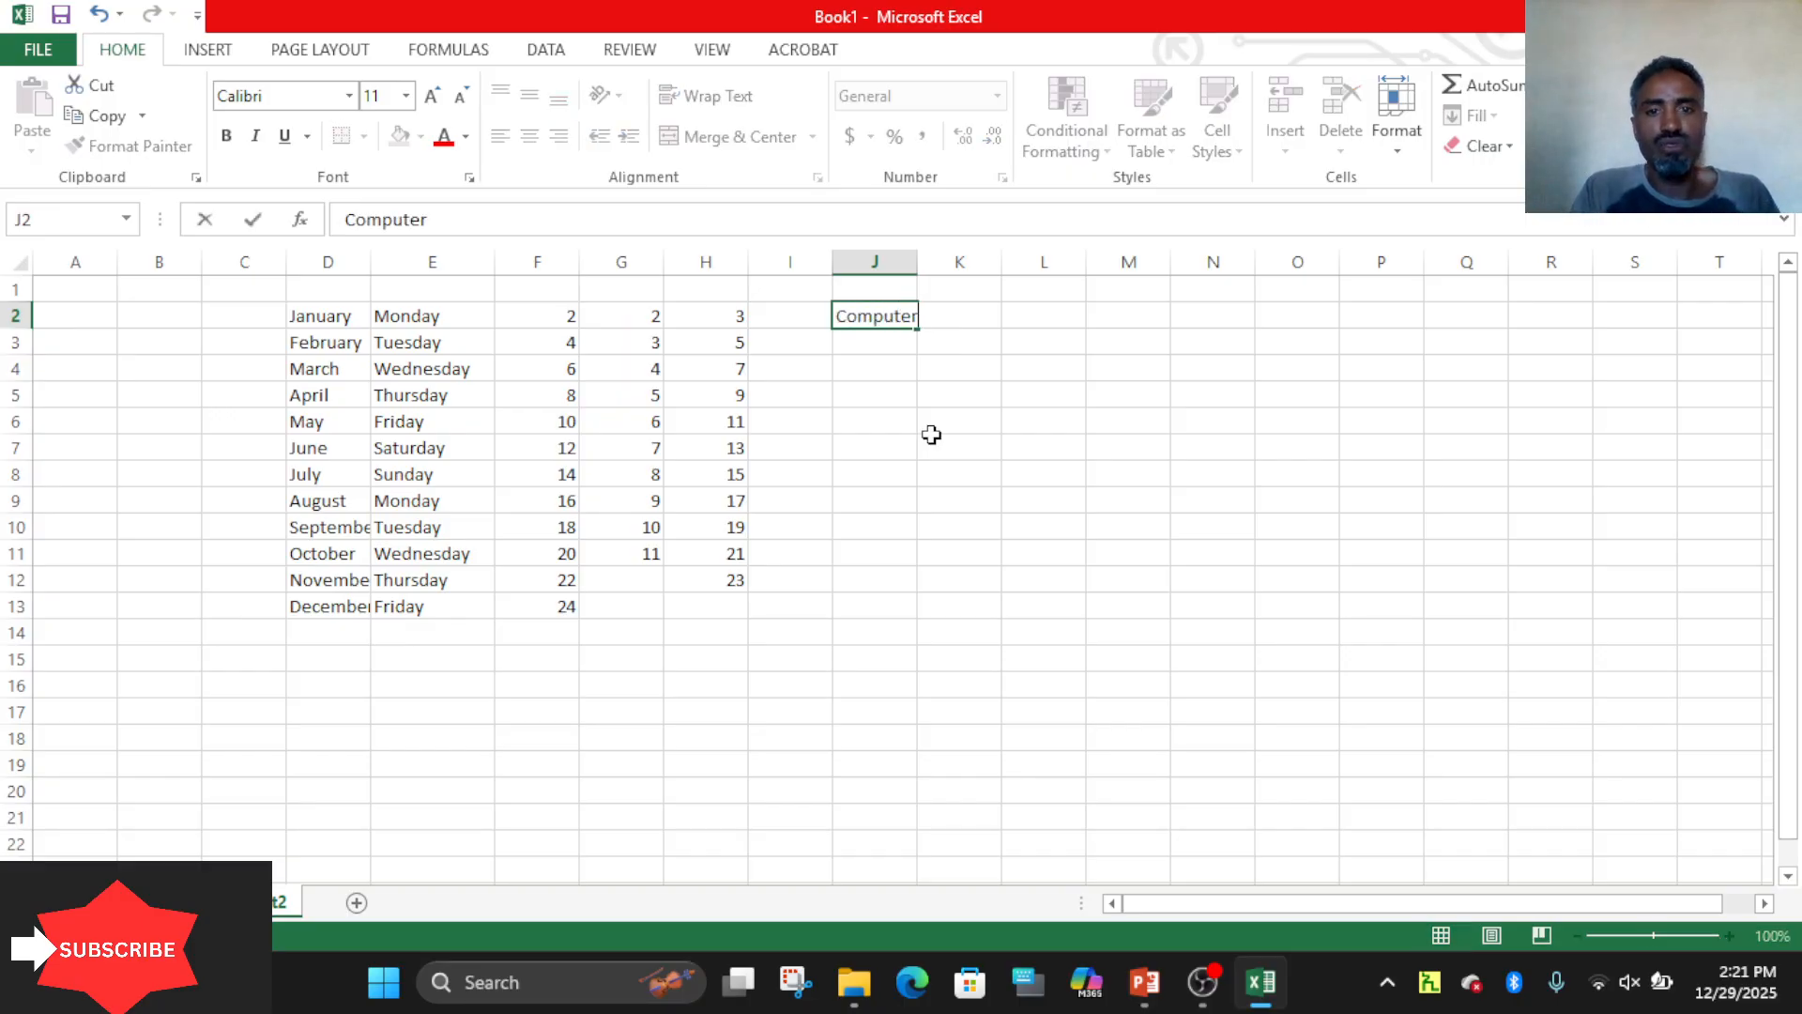
type("r")
left_click(926, 437)
left_click(904, 319)
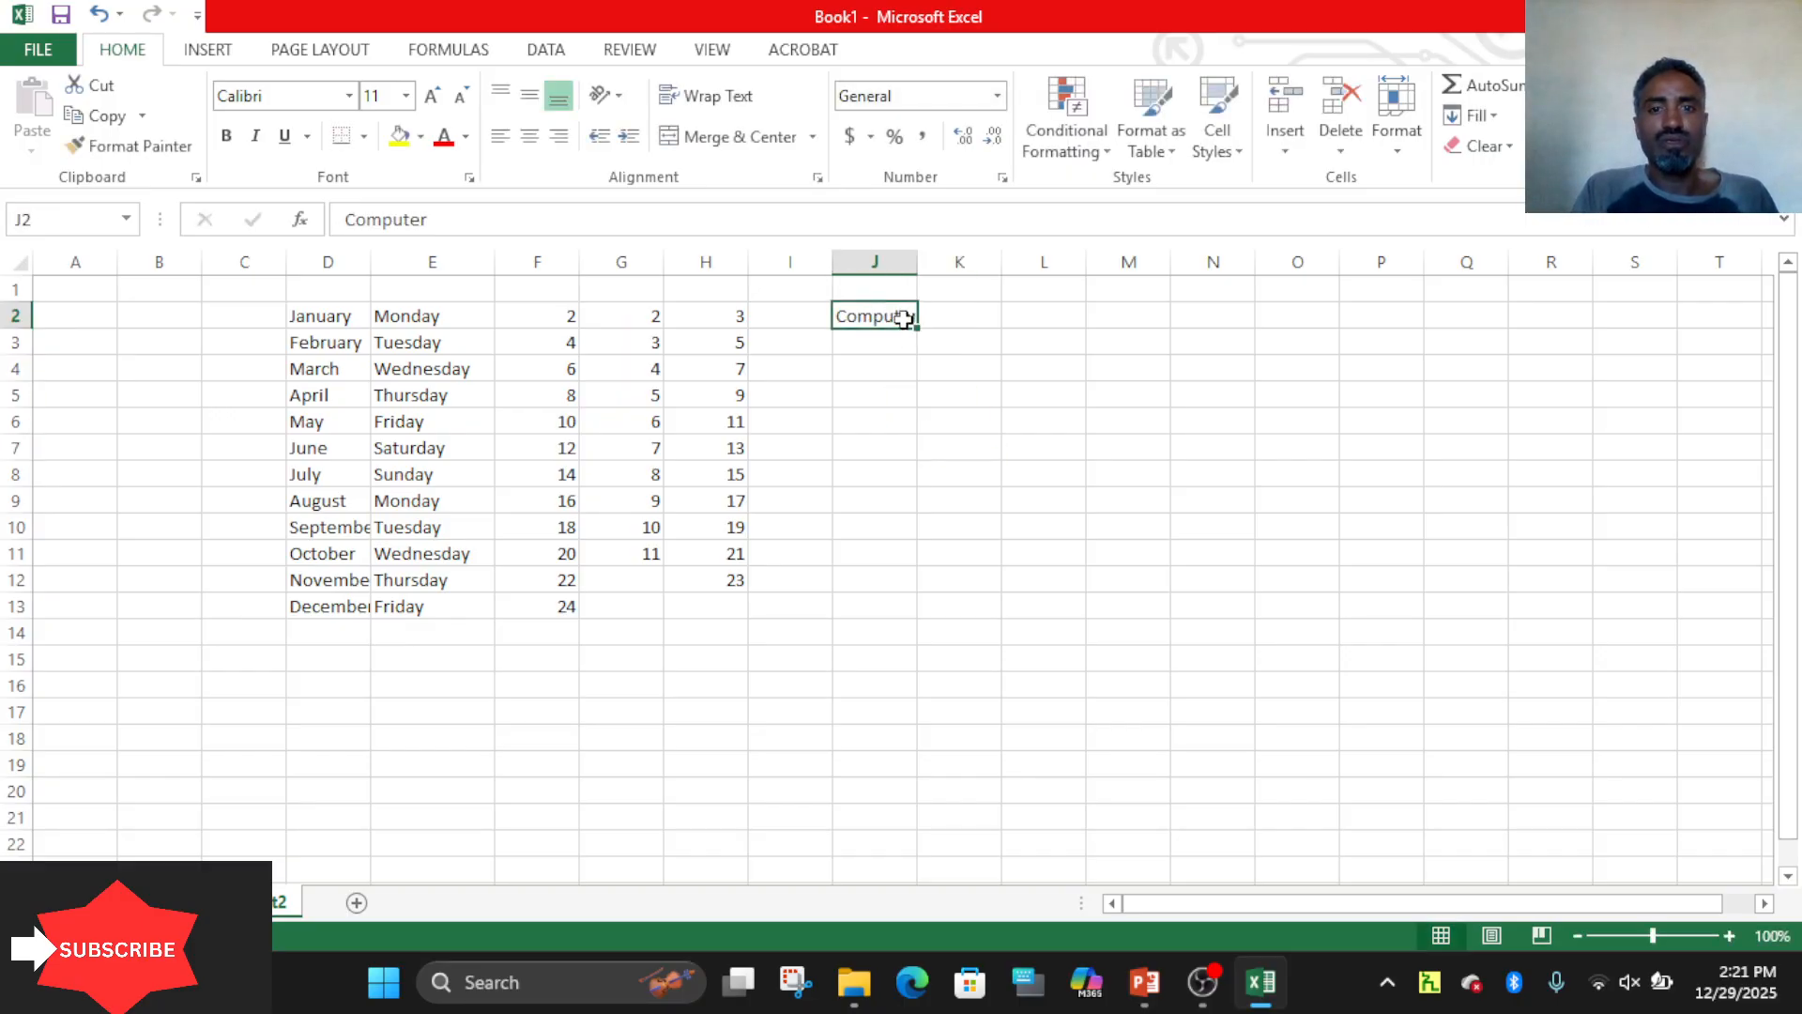
left_click_drag(916, 328, 946, 592)
left_click(962, 324)
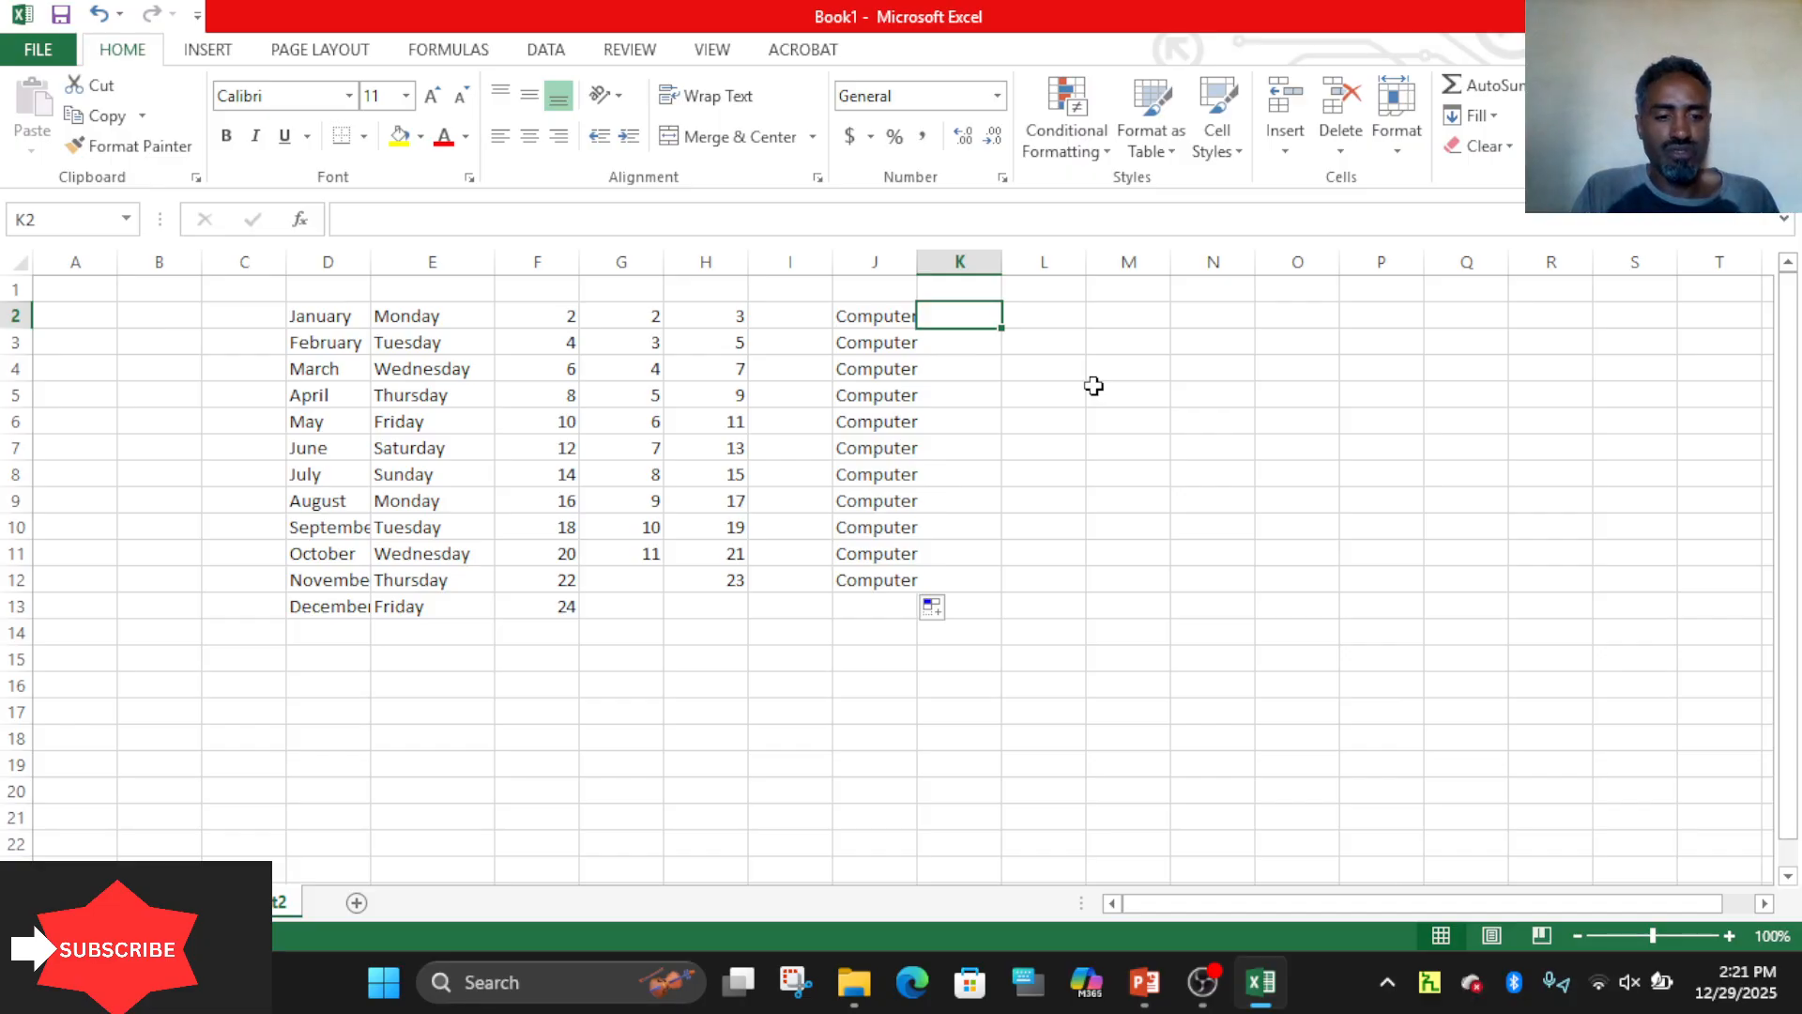
Enter Male in K2 and fill the text down to K4.
type("Ma")
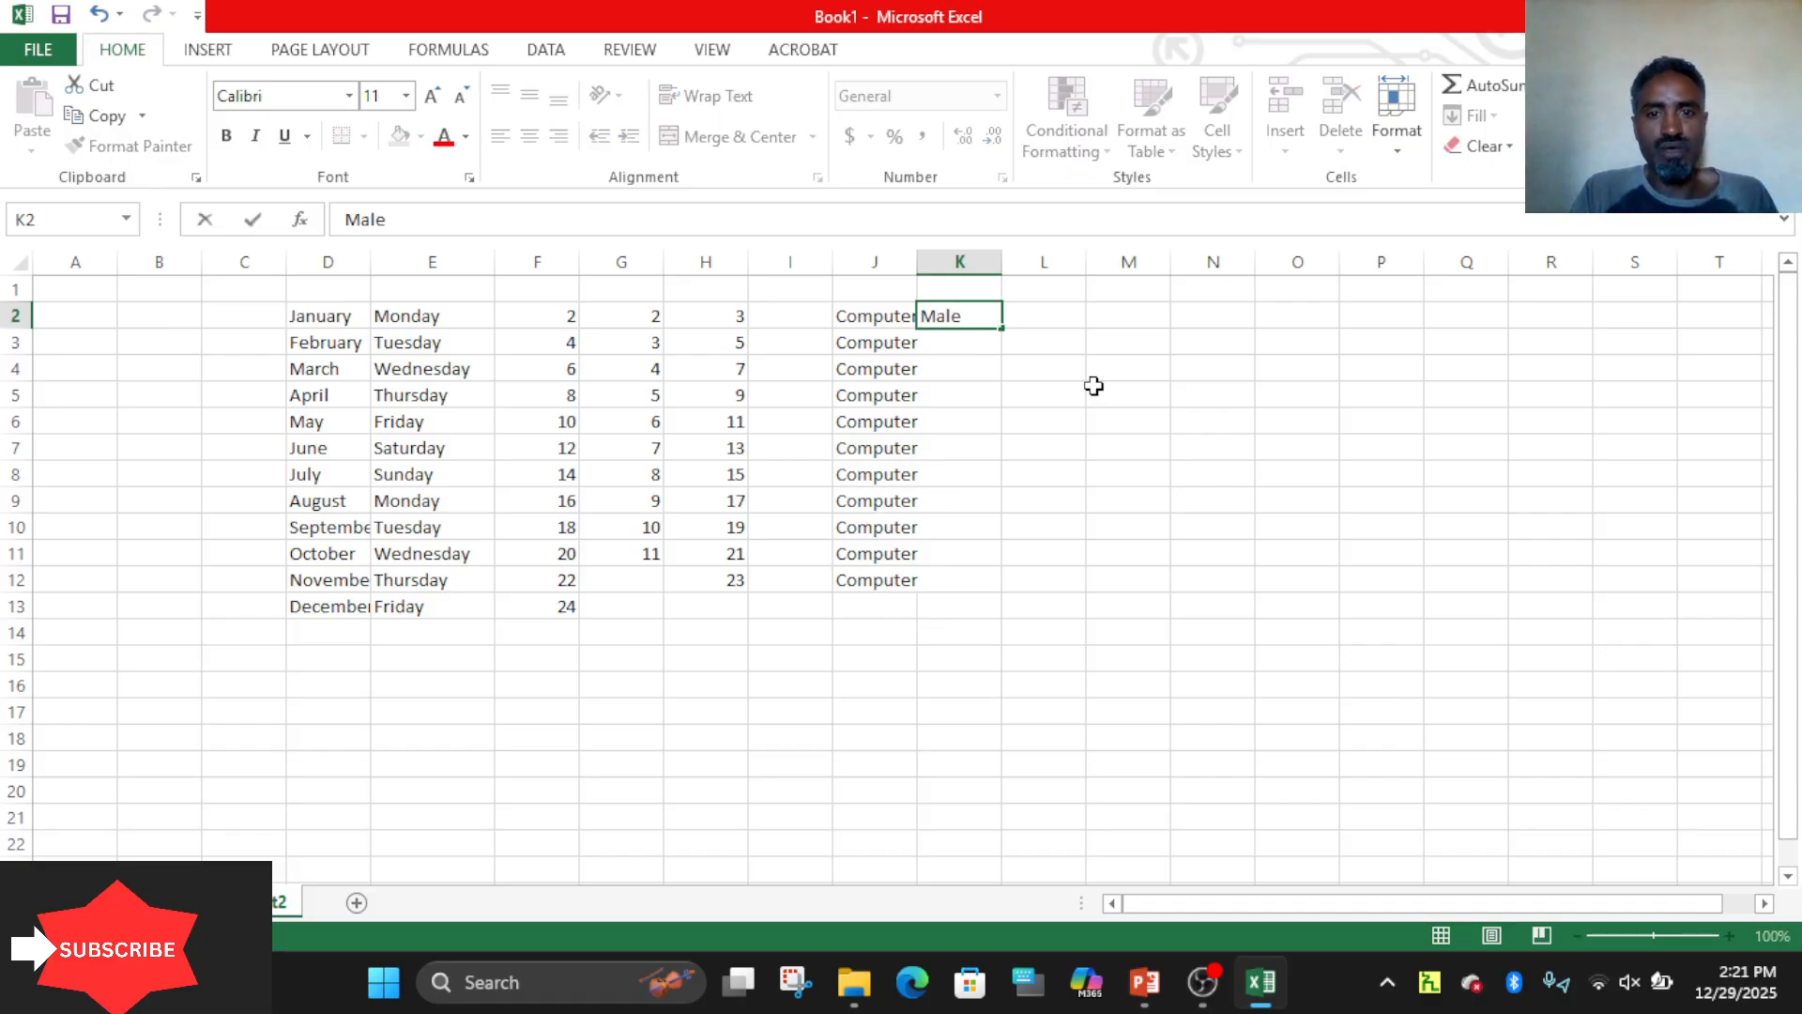
type("le")
left_click(1034, 414)
left_click(962, 318)
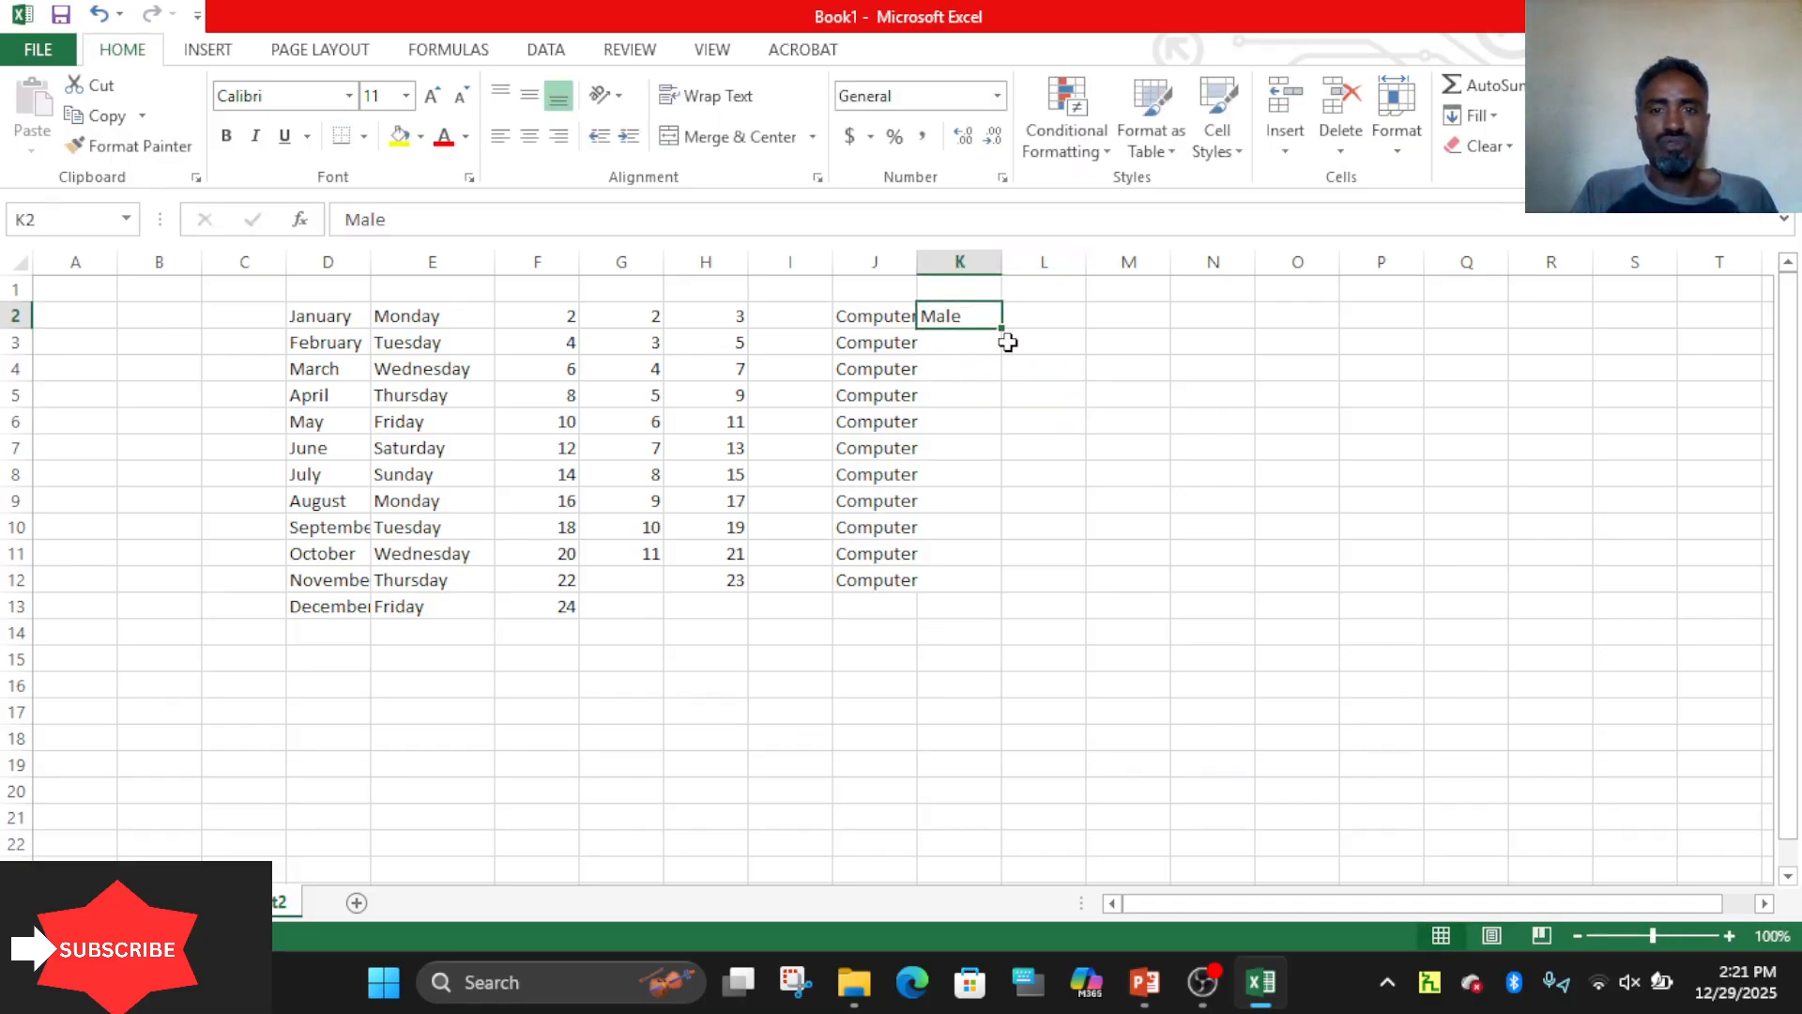
left_click_drag(1005, 330, 995, 389)
Enter Female in K5 and fill the text down to K12.
left_click(967, 396)
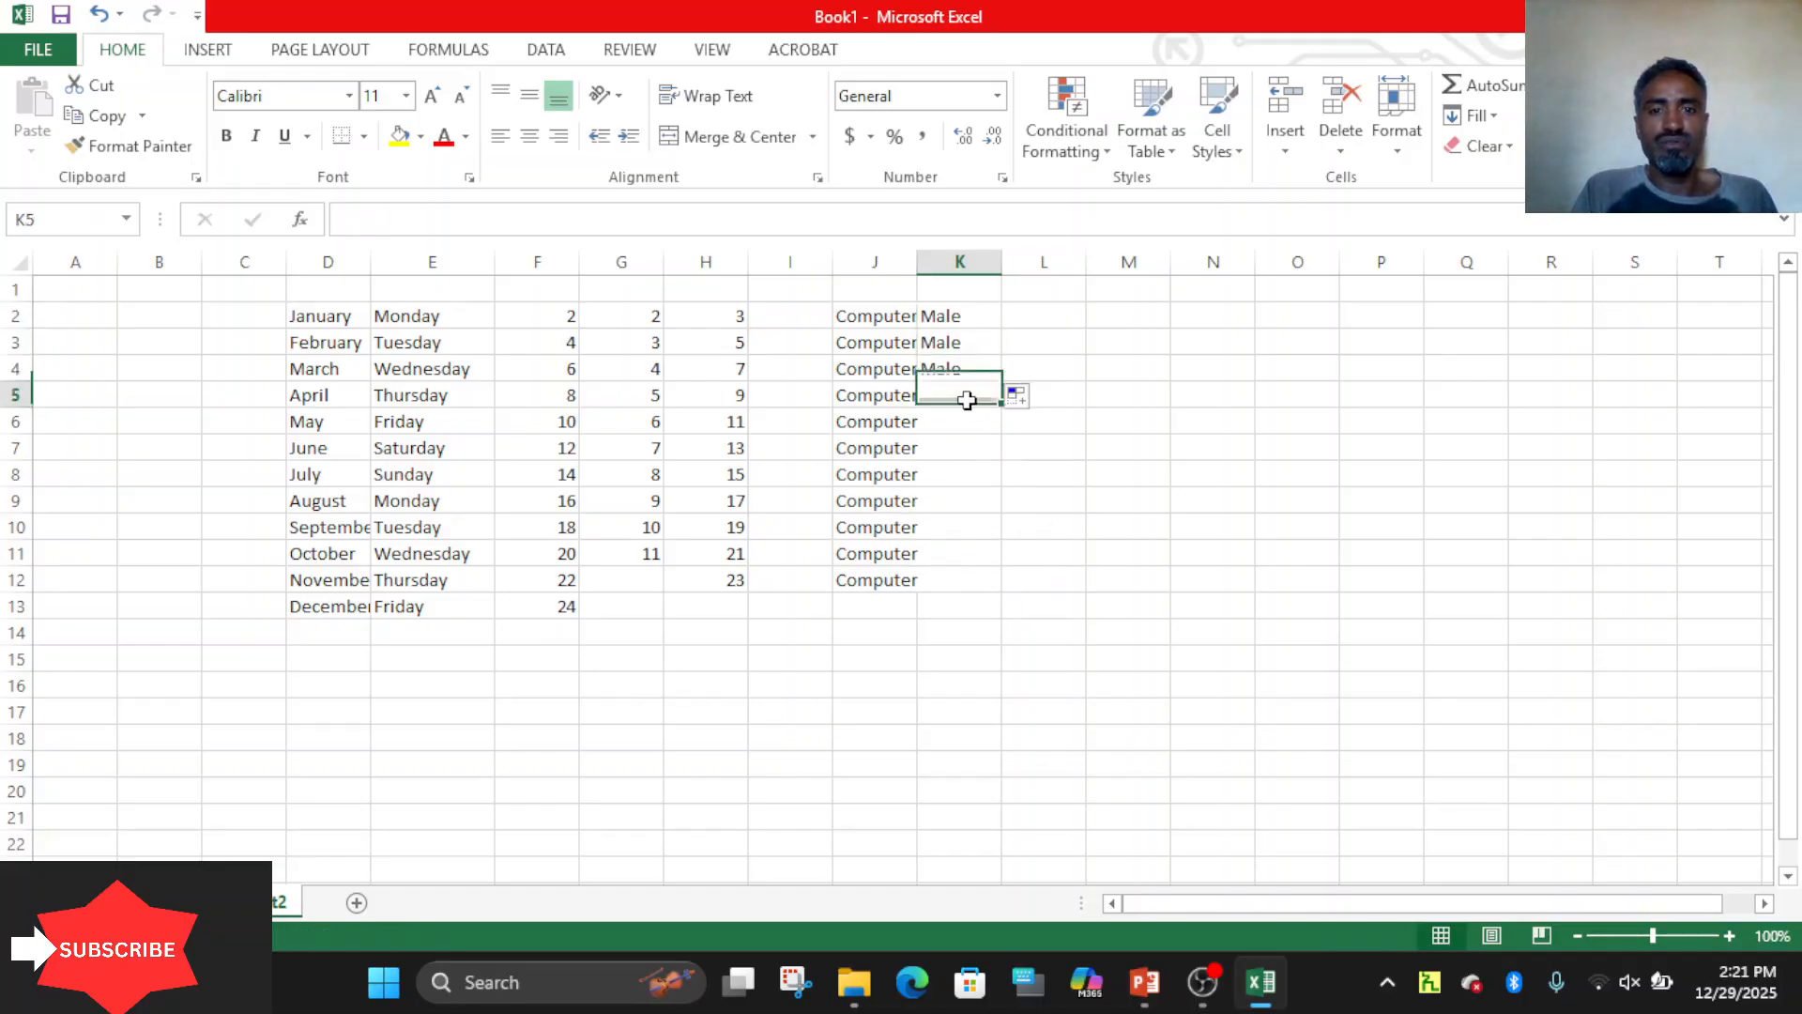
type("Female")
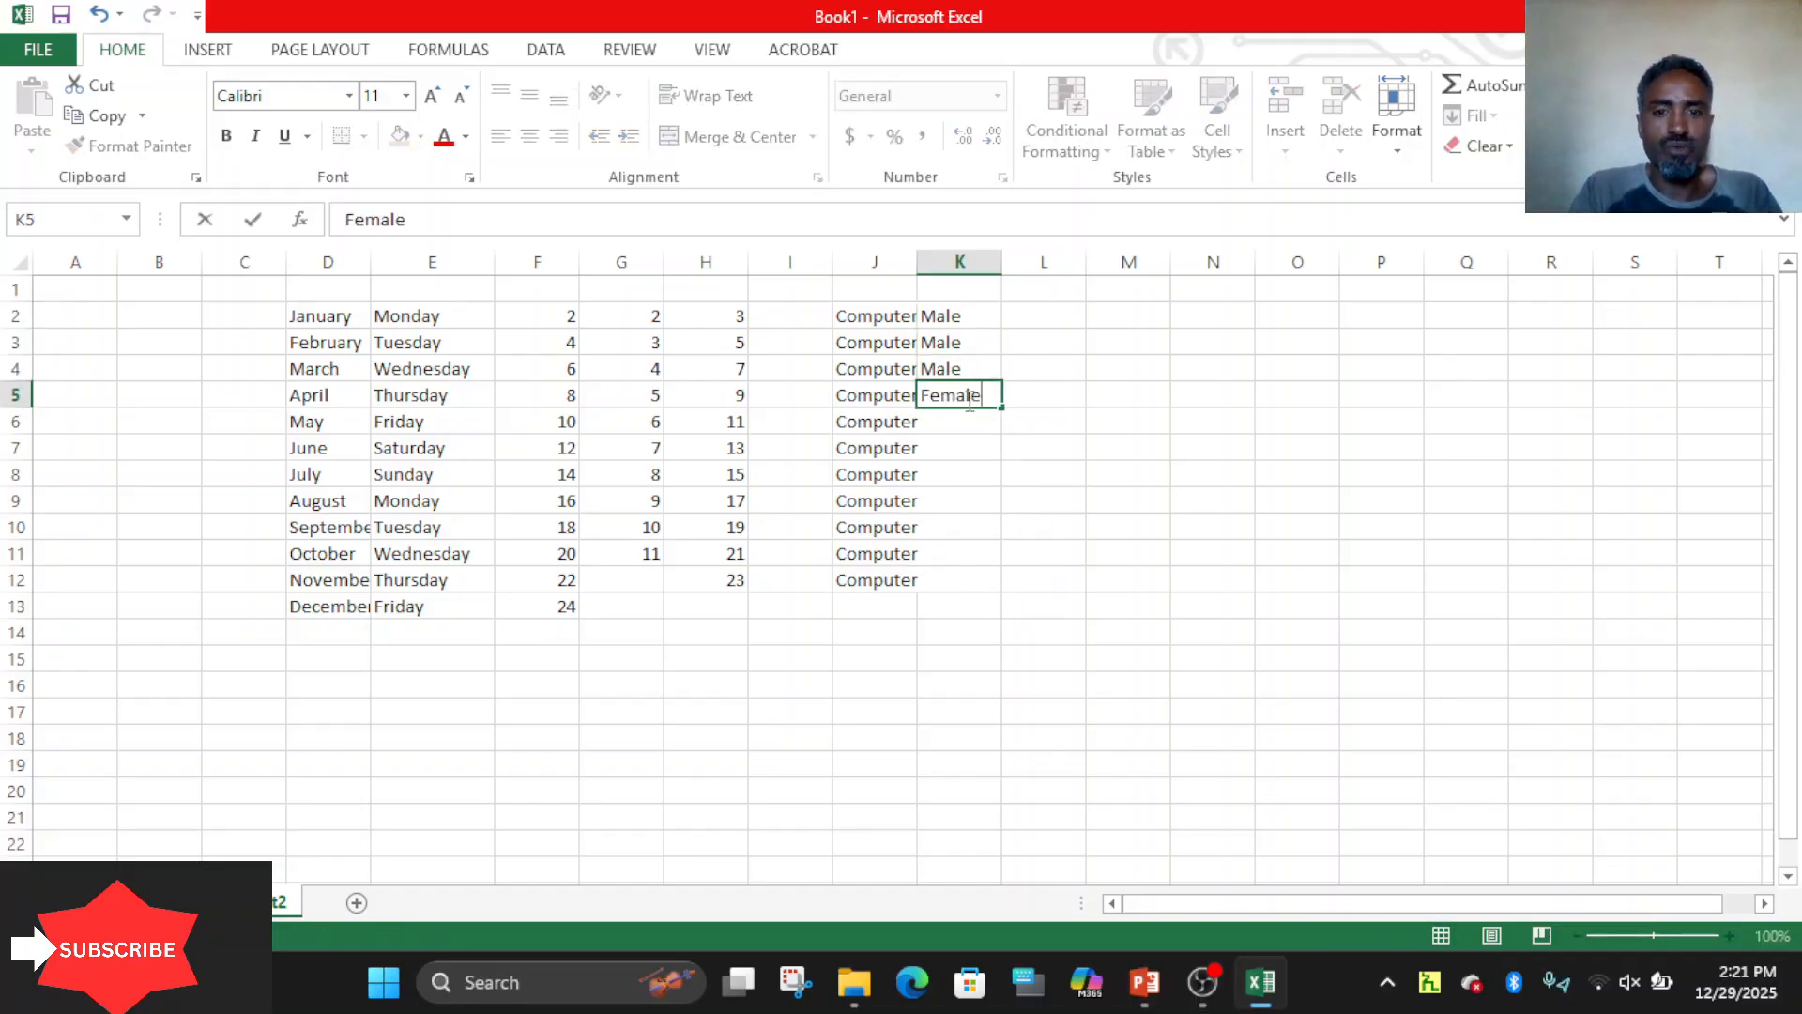
key("Return")
left_click(967, 396)
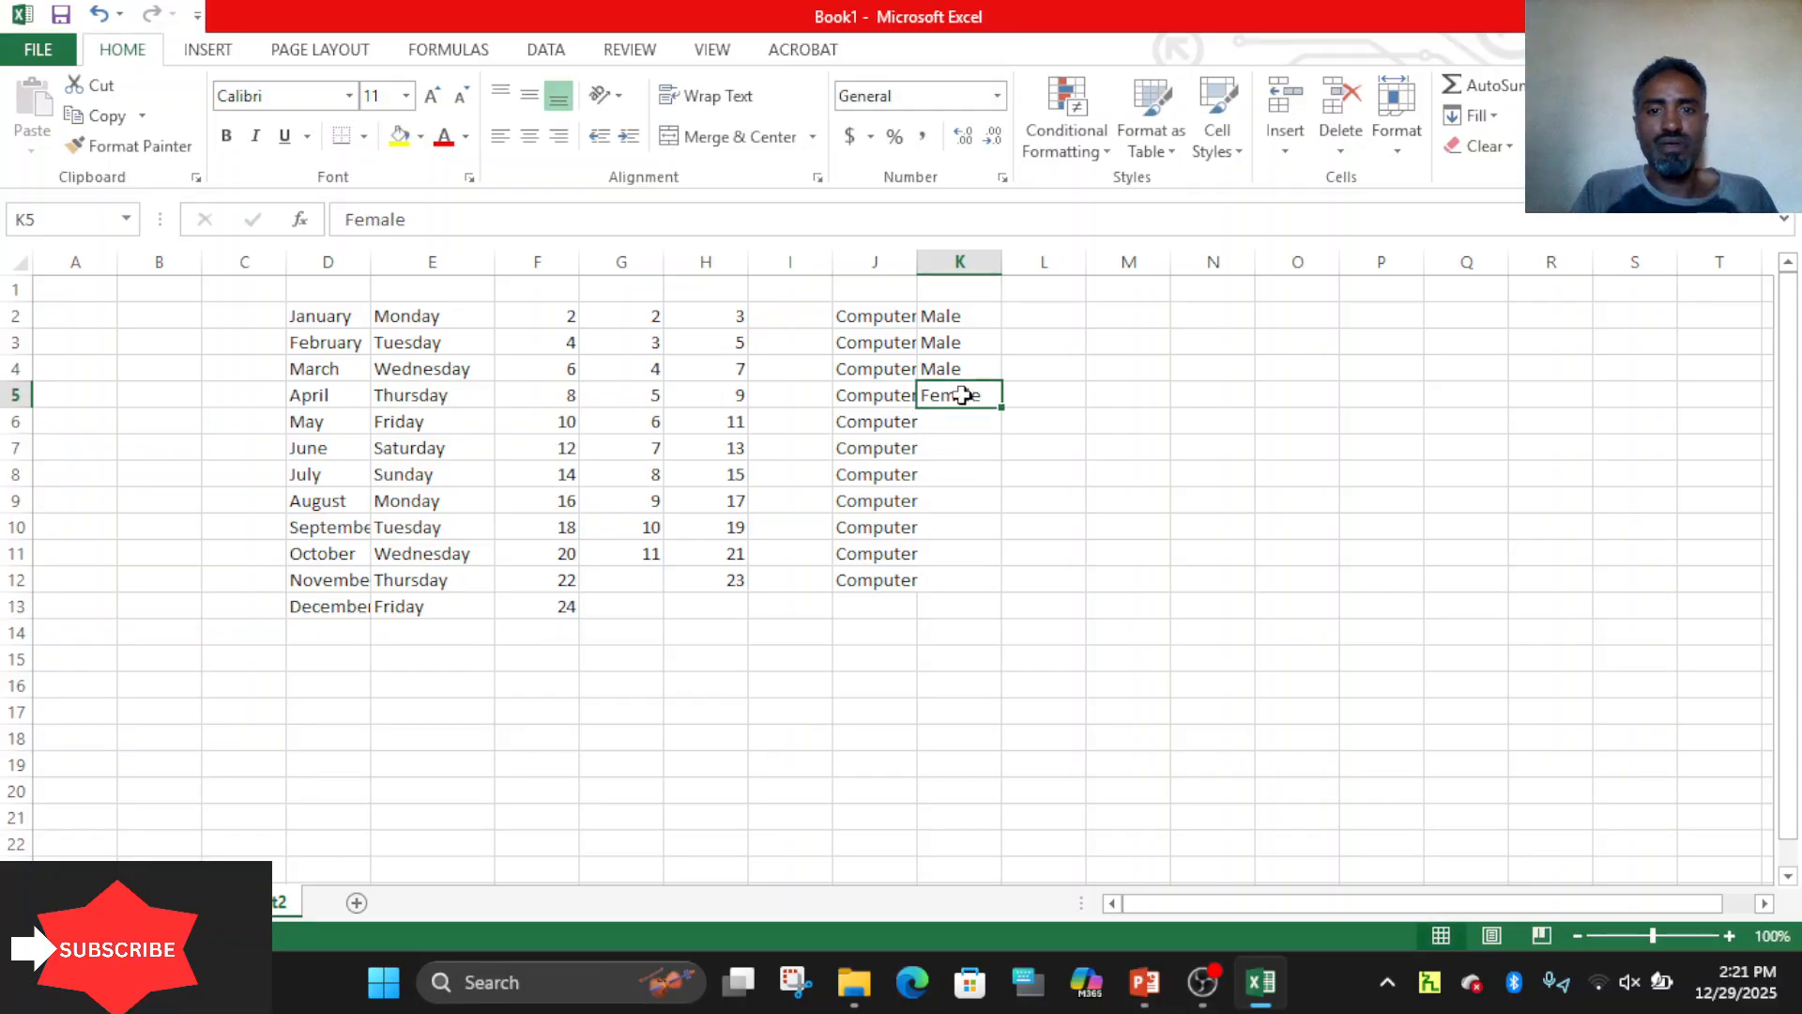
left_click_drag(1003, 411, 995, 593)
left_click(1165, 536)
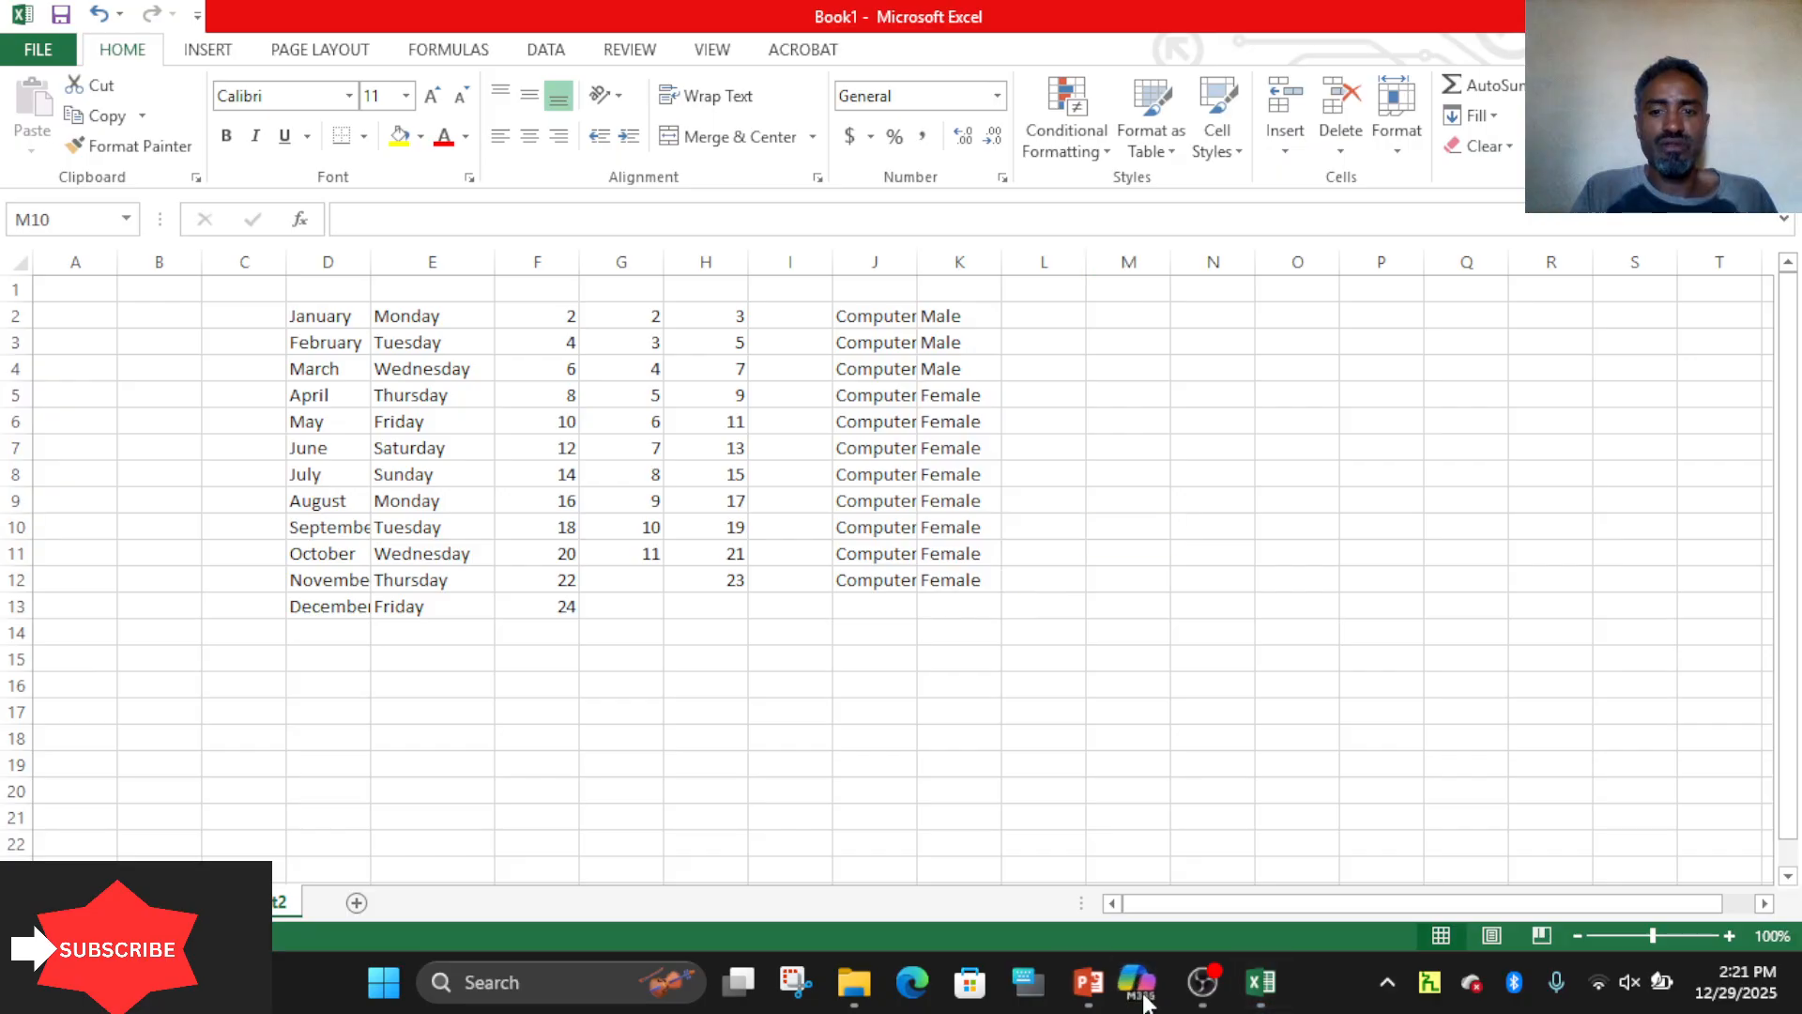
Switch to PowerPoint, present from the current slide and advance to page 116 on absolute cell references.
left_click(1099, 983)
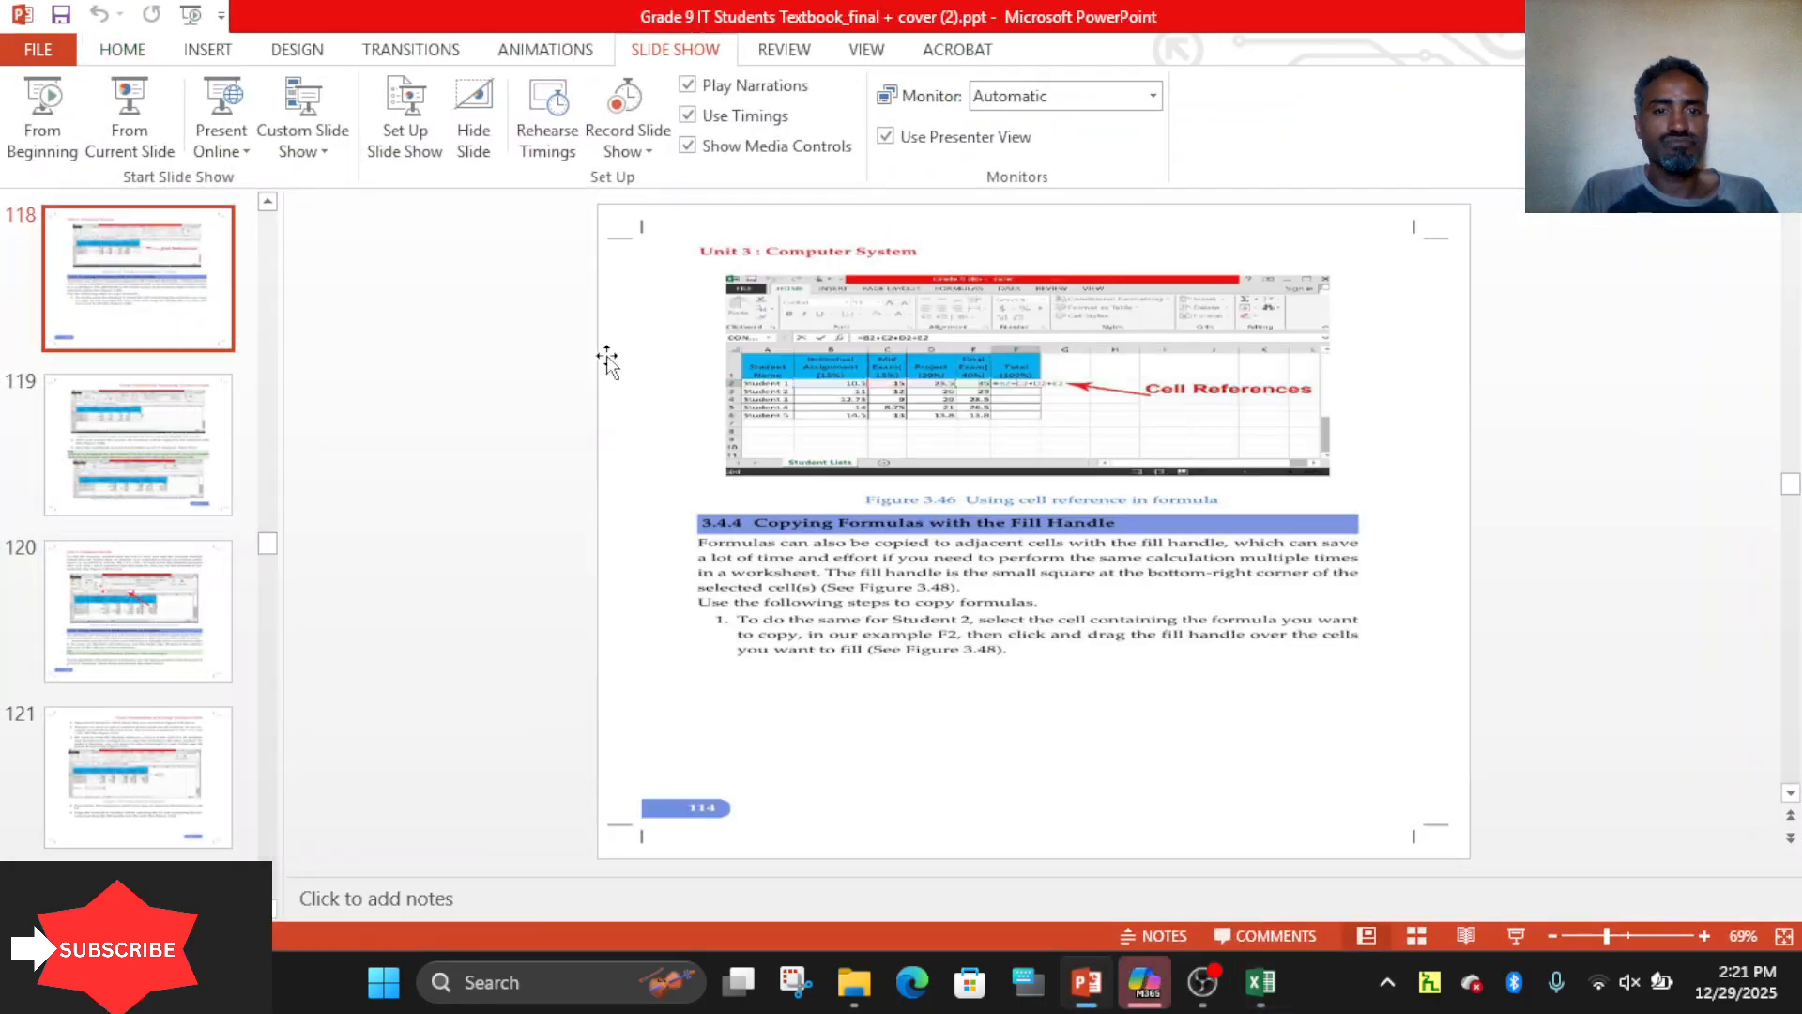
left_click(129, 117)
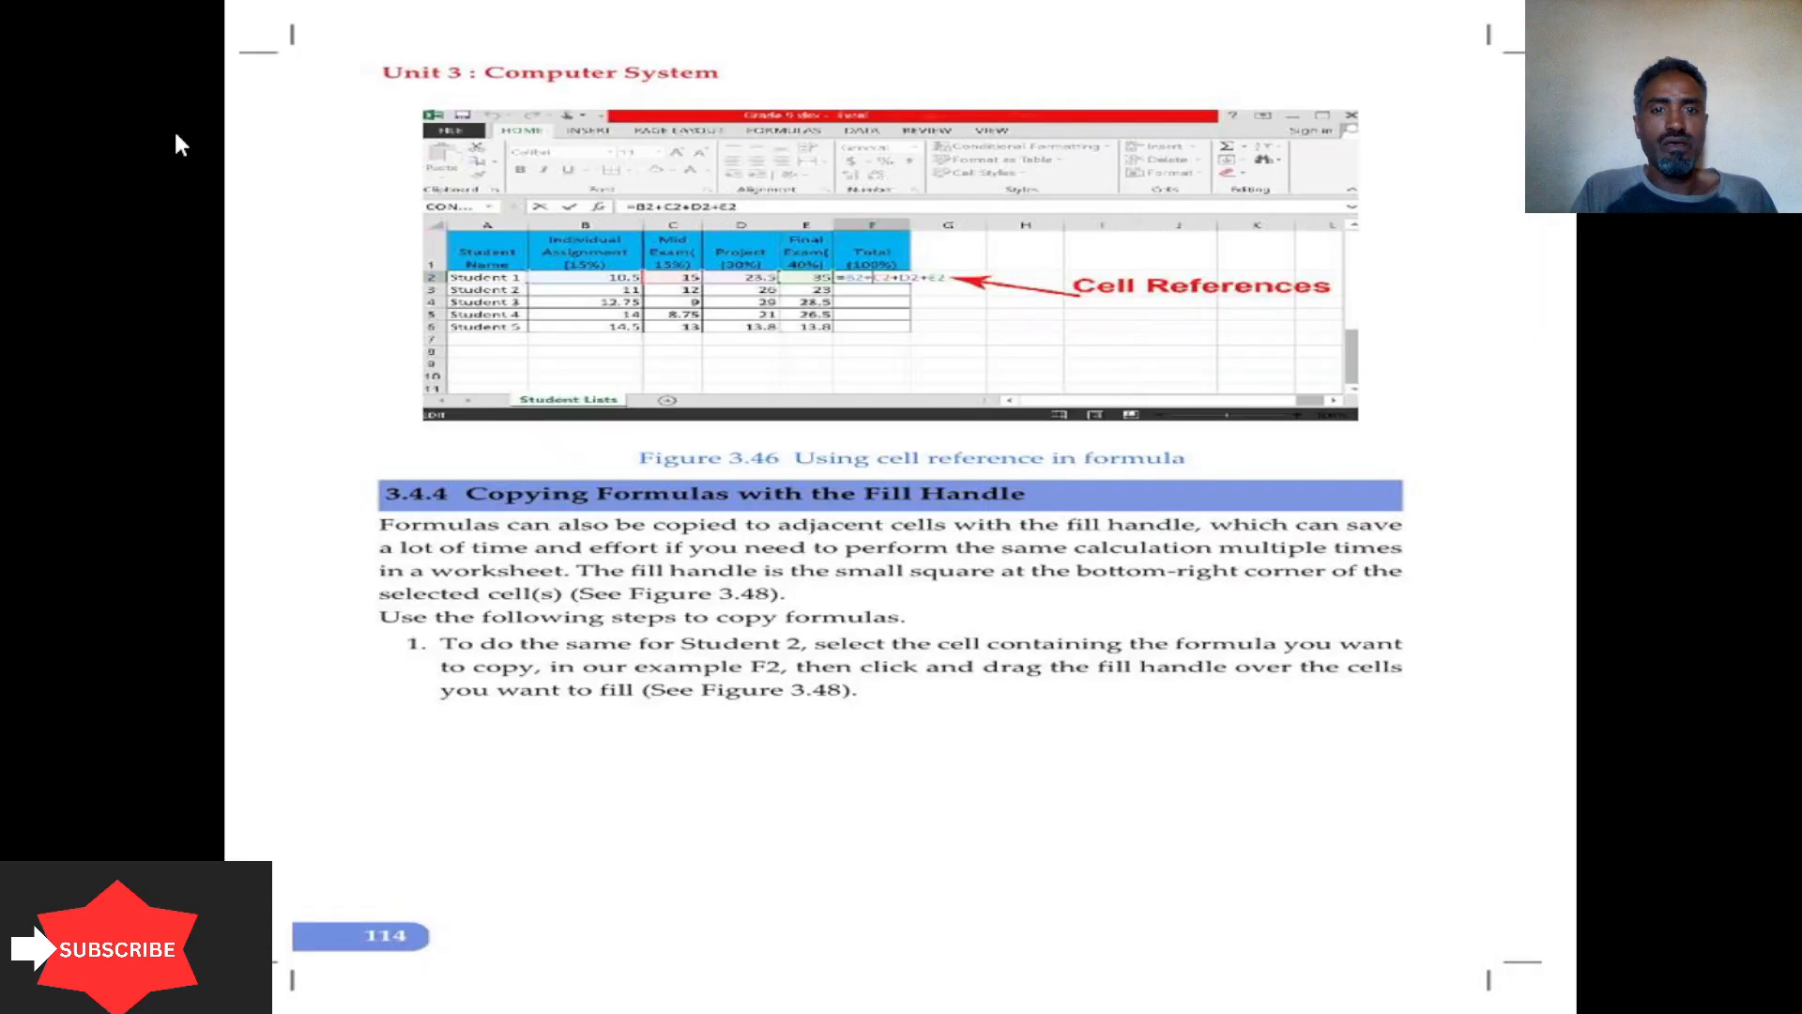
left_click(986, 590)
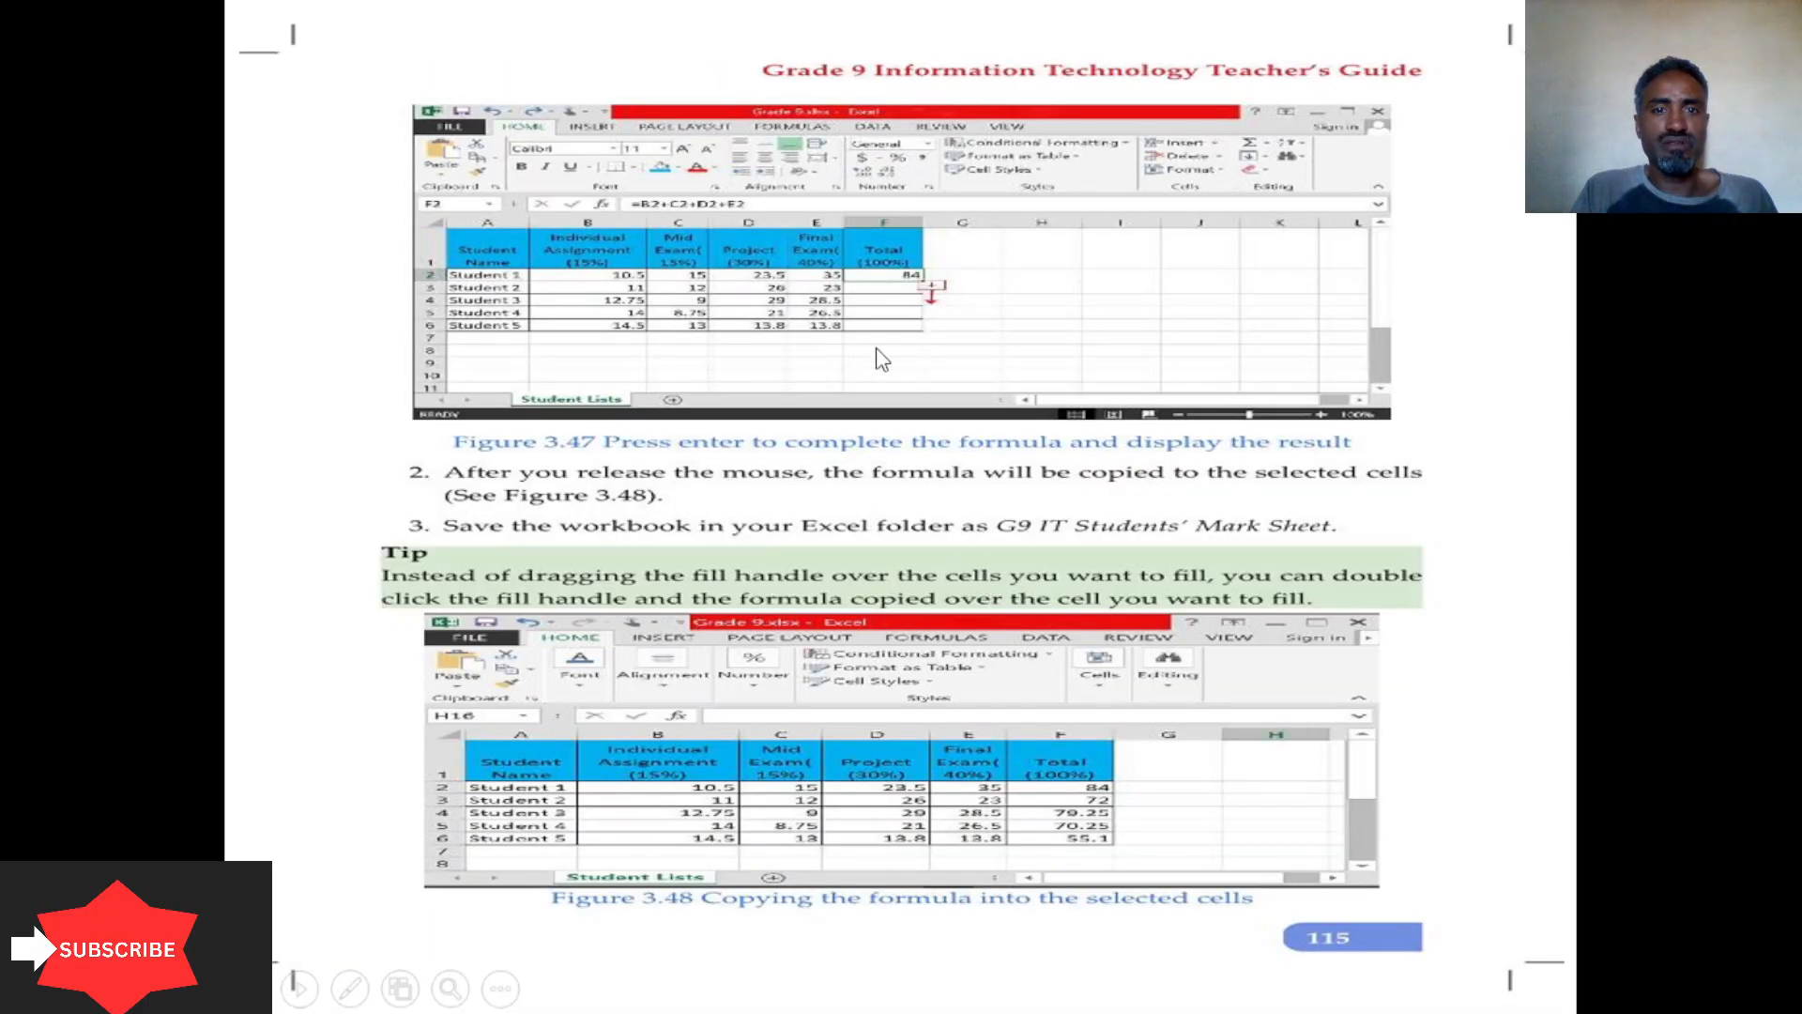
left_click(1131, 854)
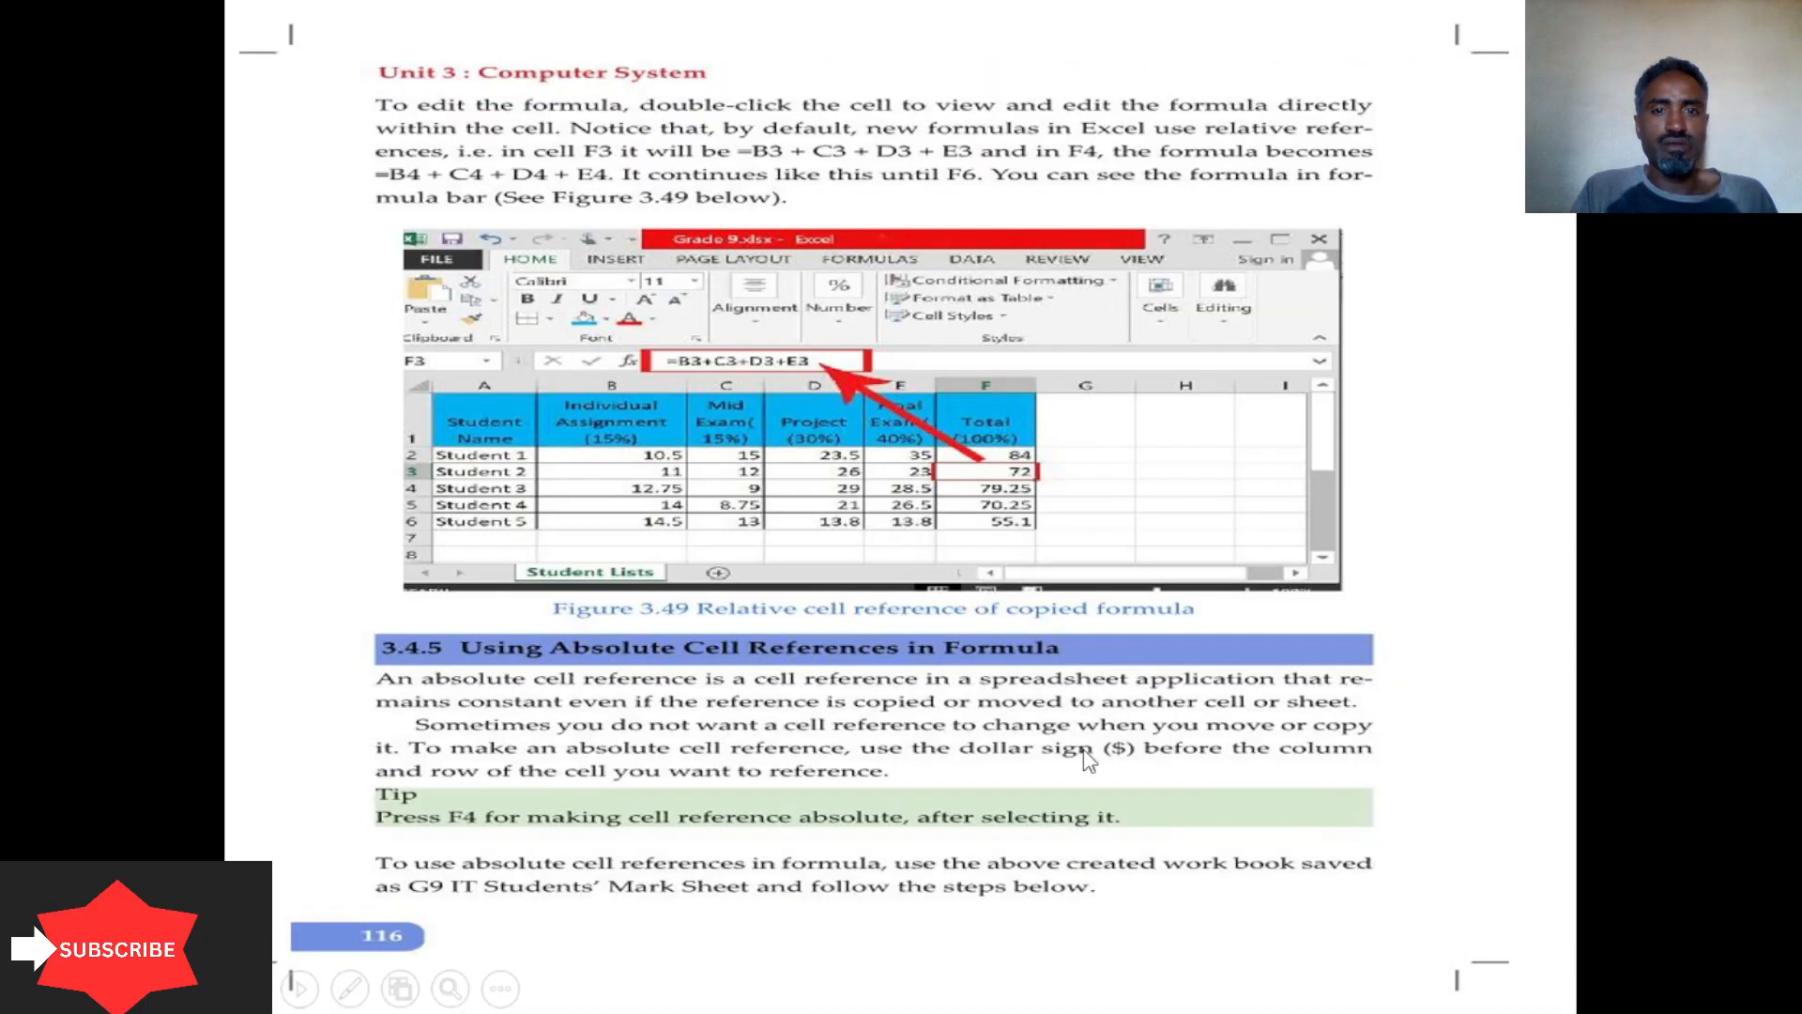
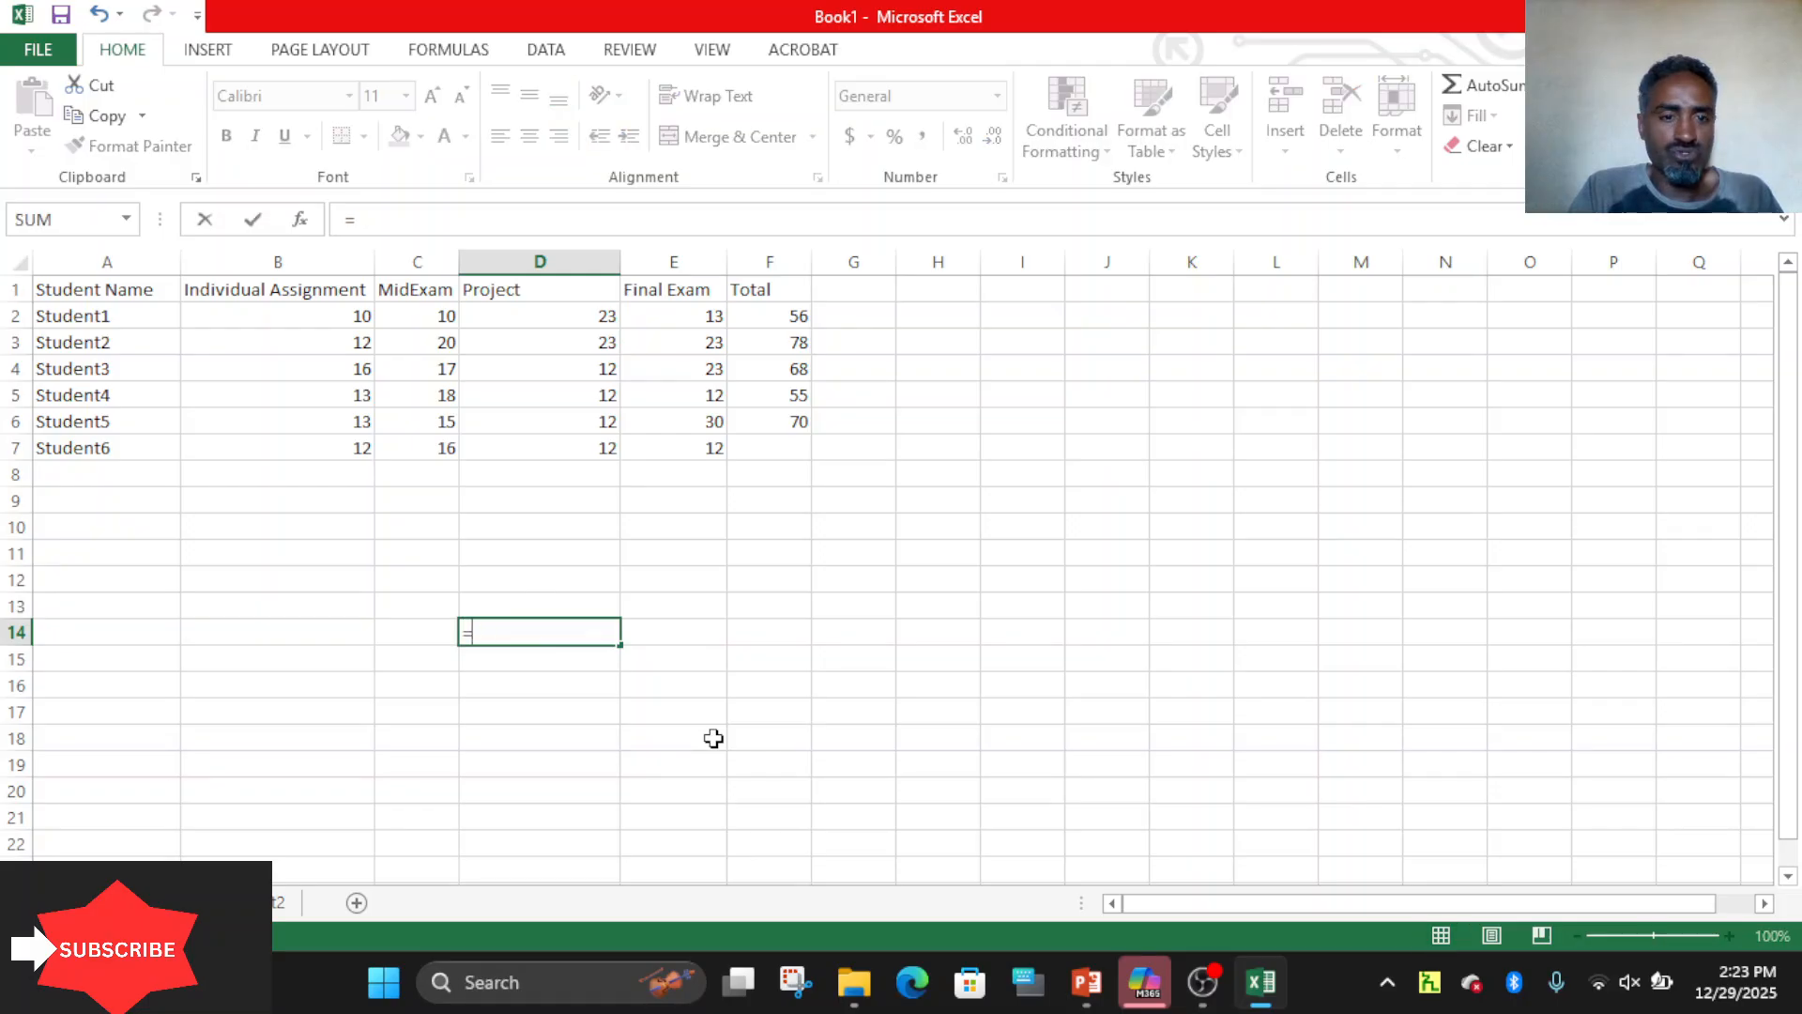
Enter the relative reference formula =A2 in D14 and review it in the cell.
type("a2")
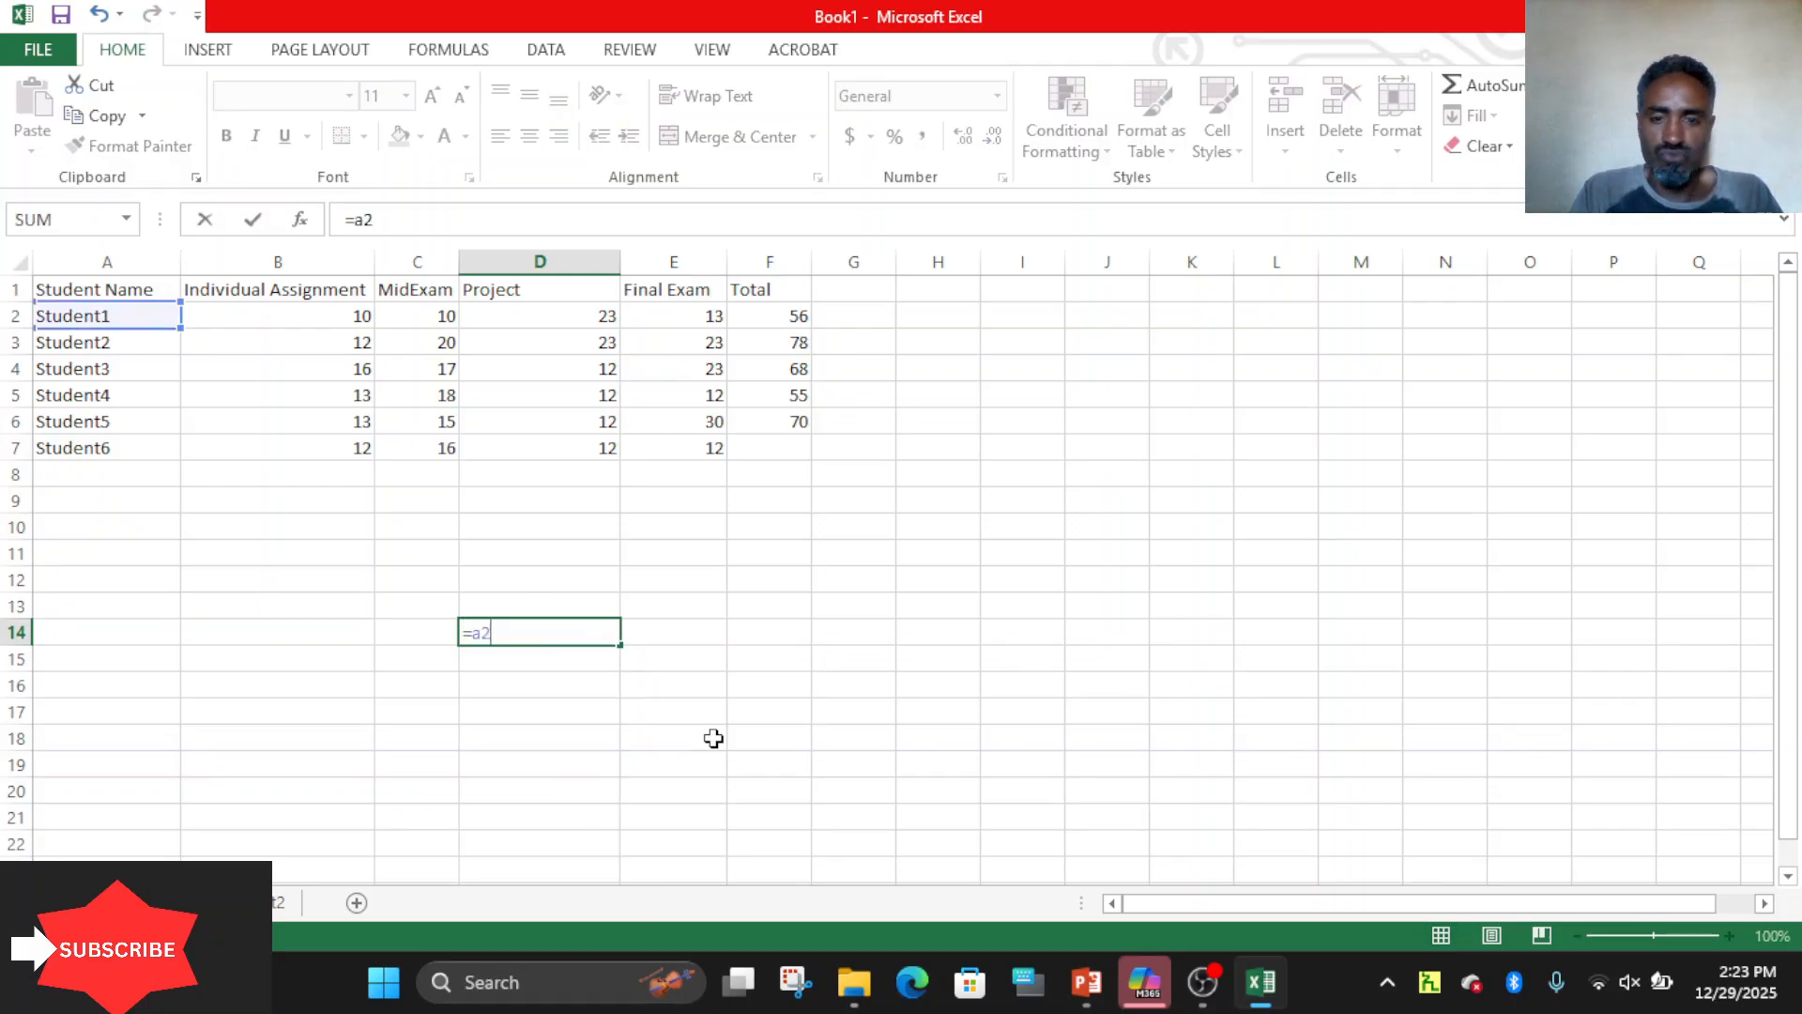
key("Return")
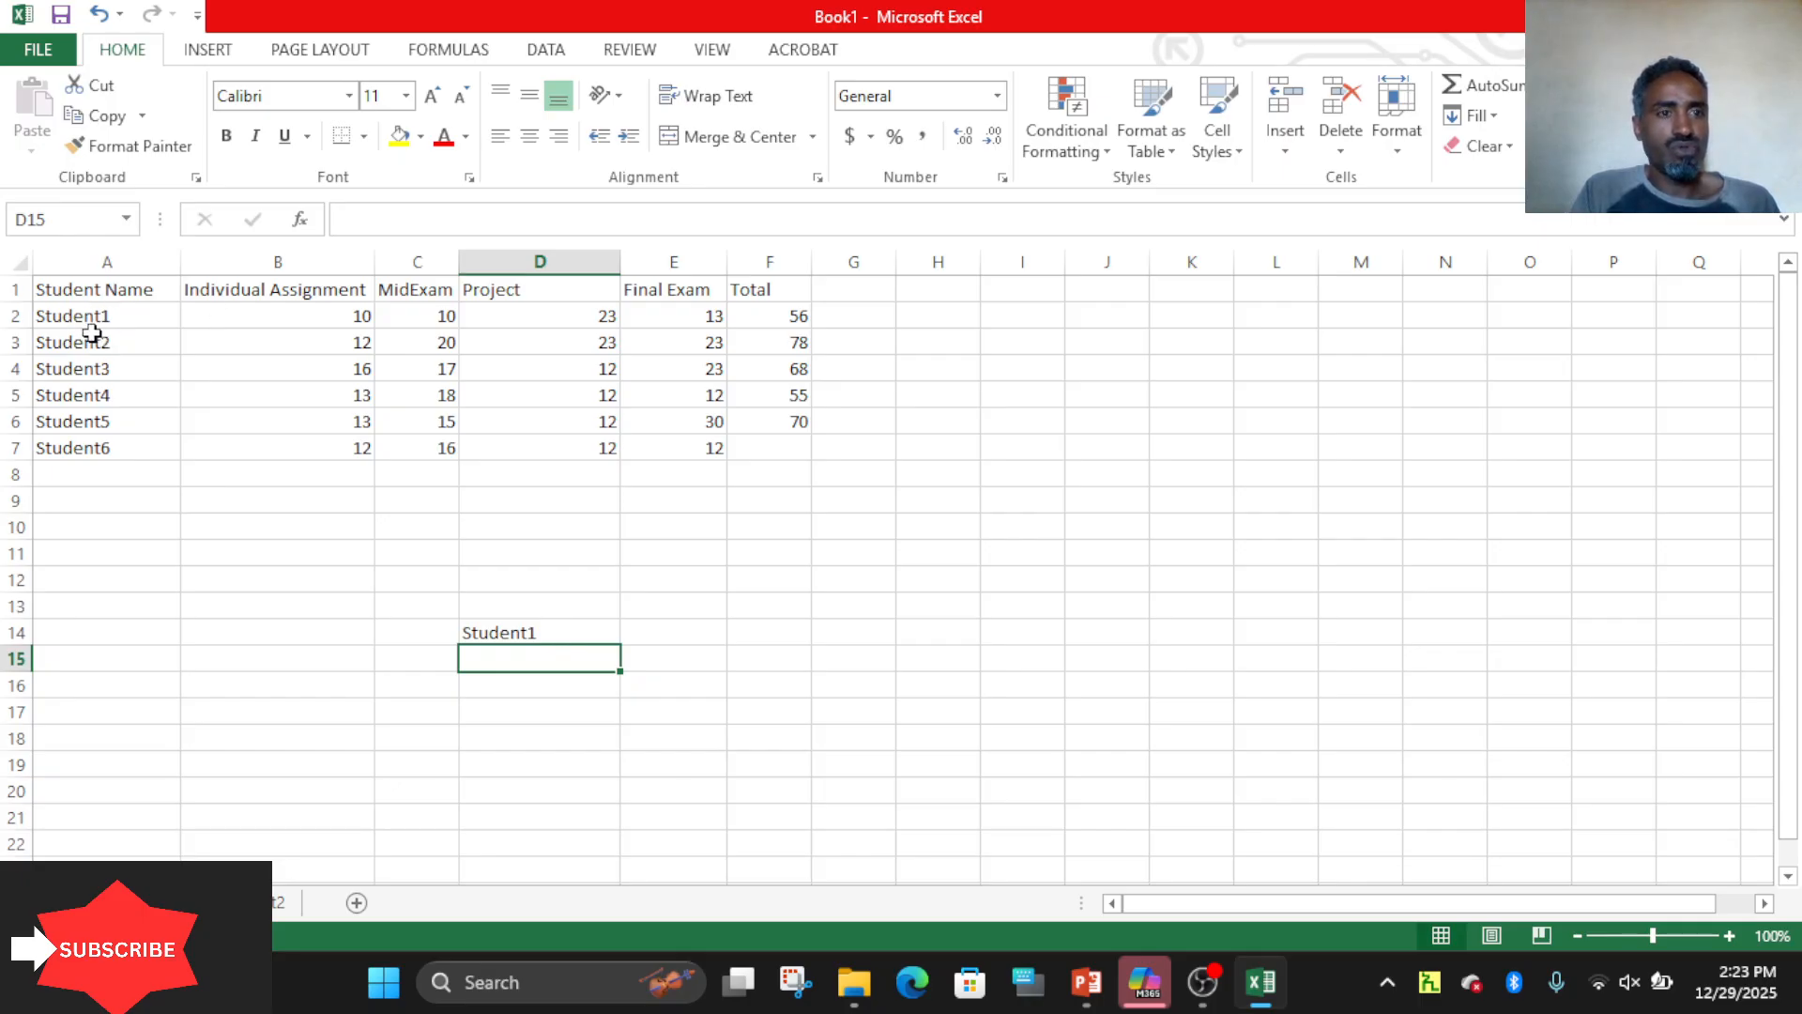
left_click(600, 633)
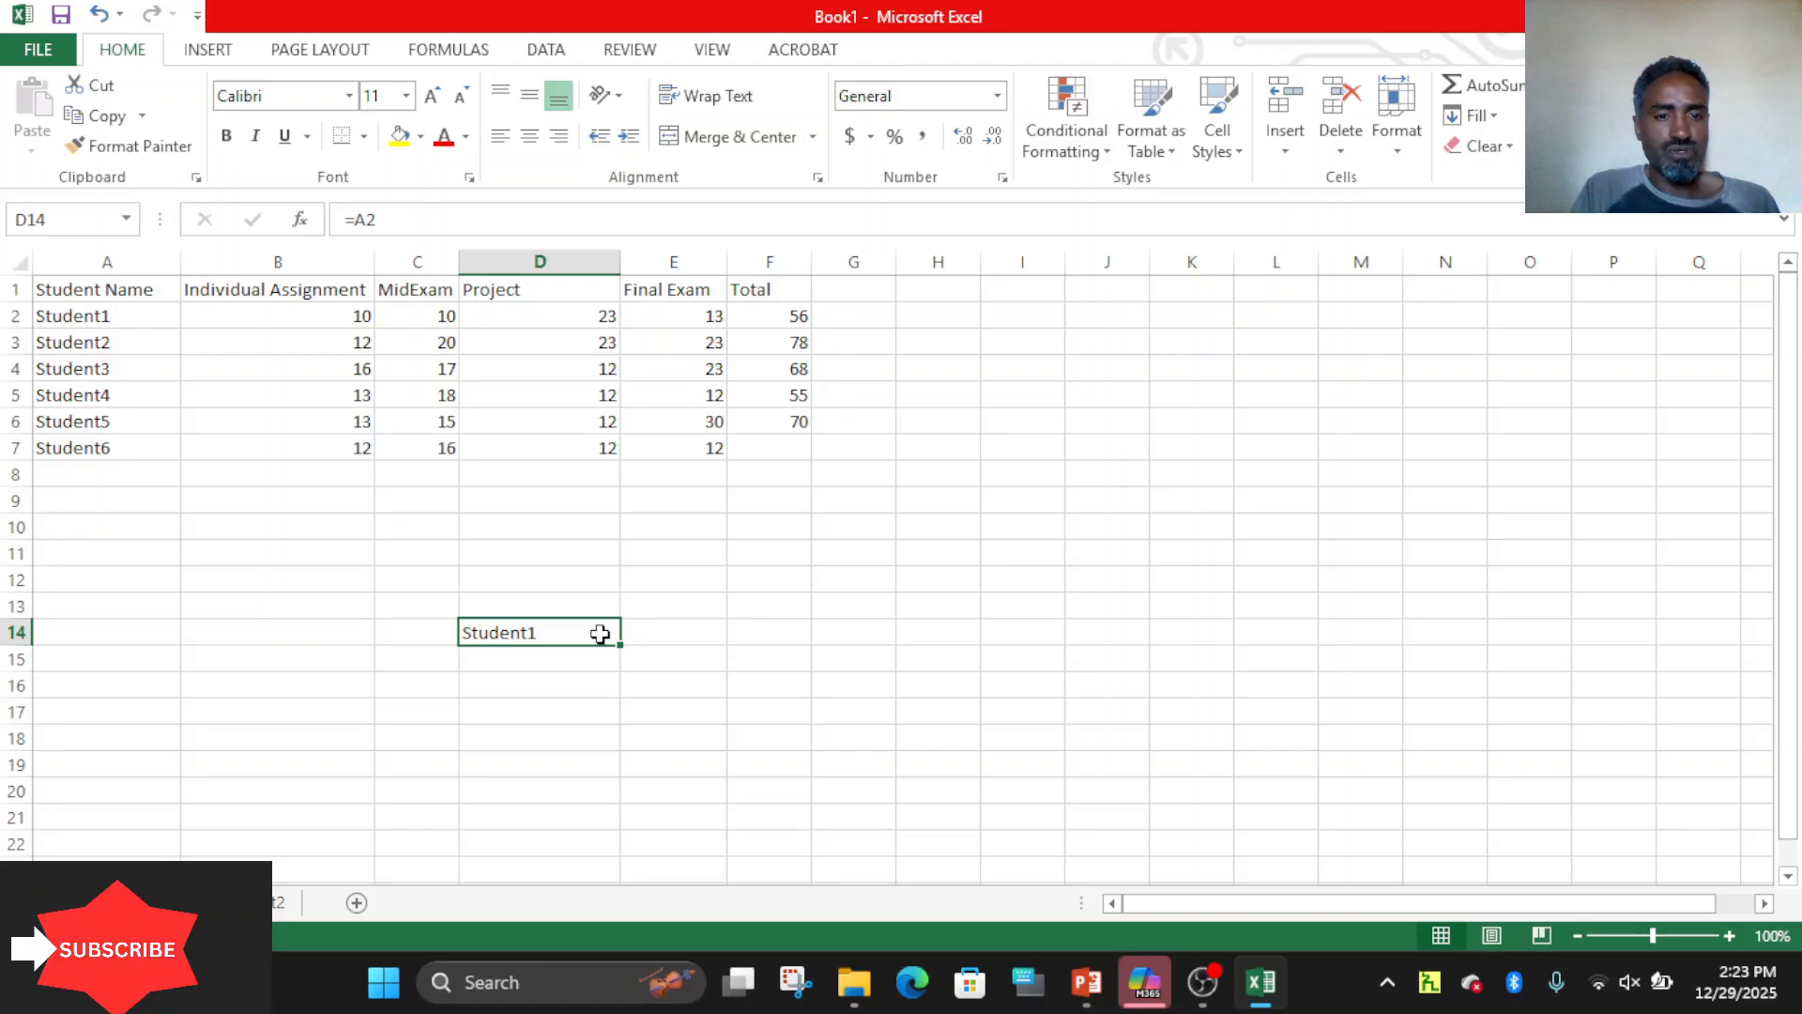
double_click(515, 627)
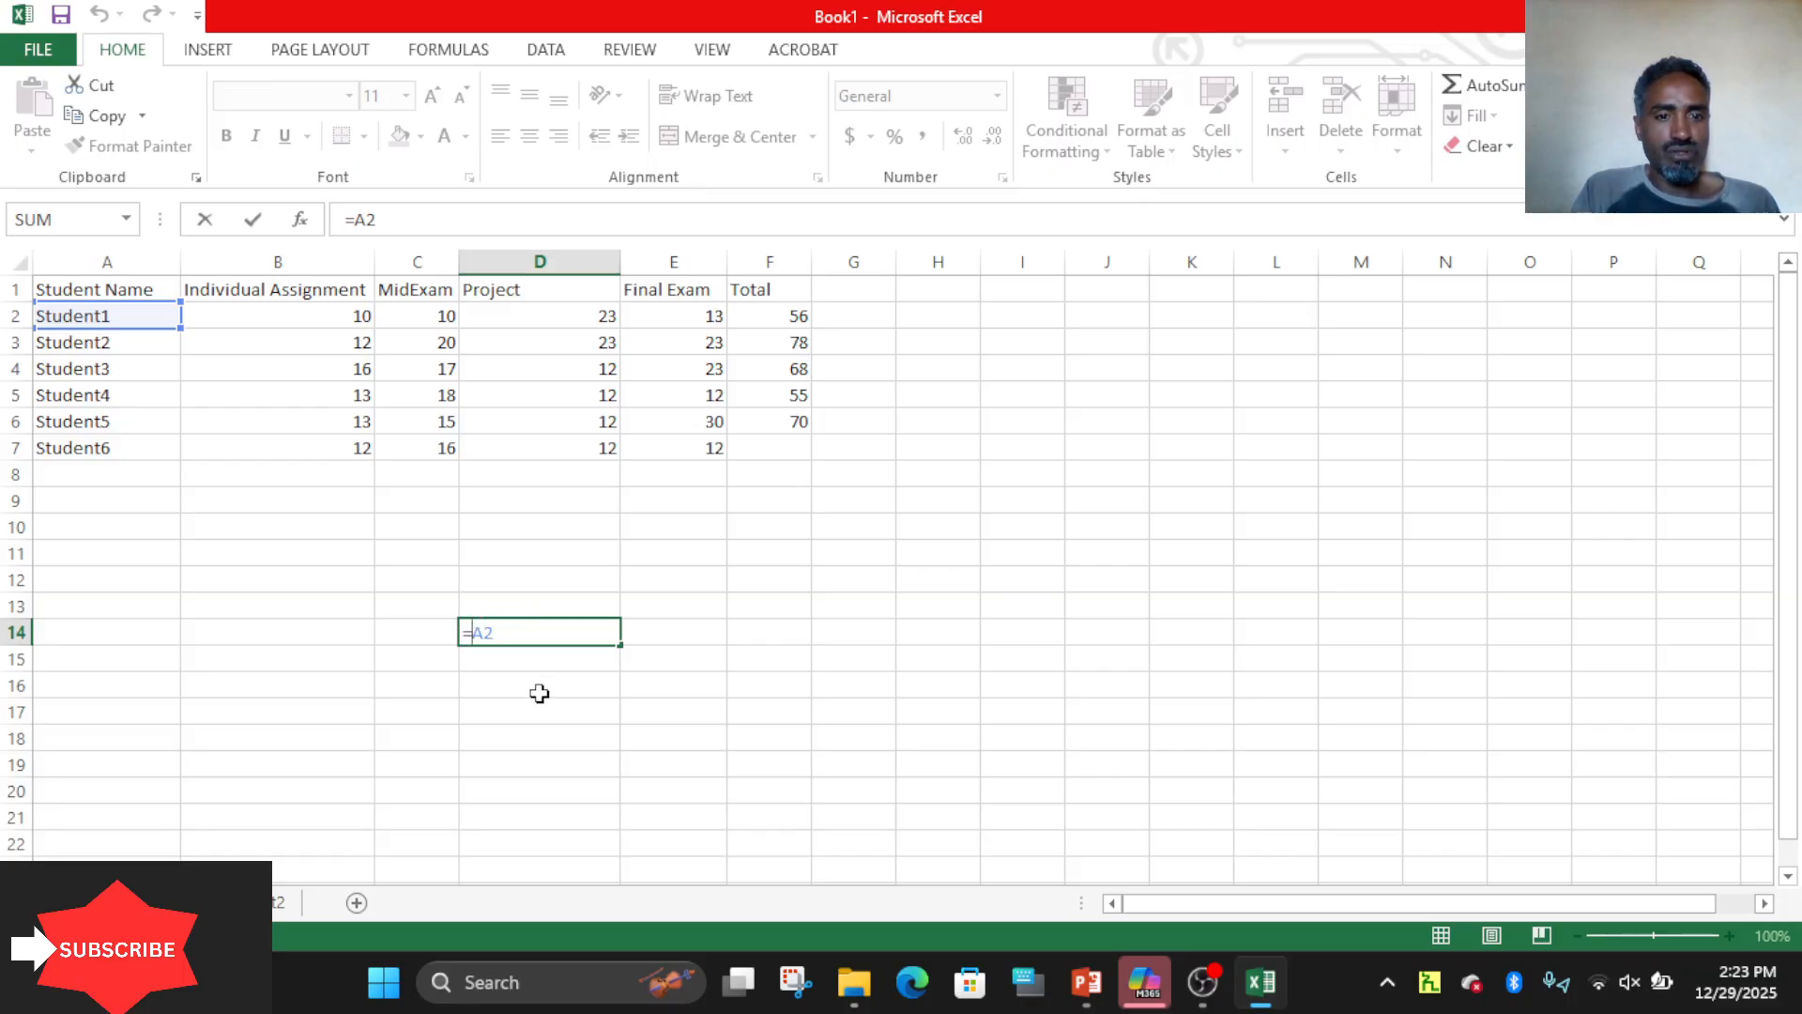
key("Return")
Fill the relative reference from D14 down to D17 and check the copied formulas in D15 and D16.
left_click(526, 628)
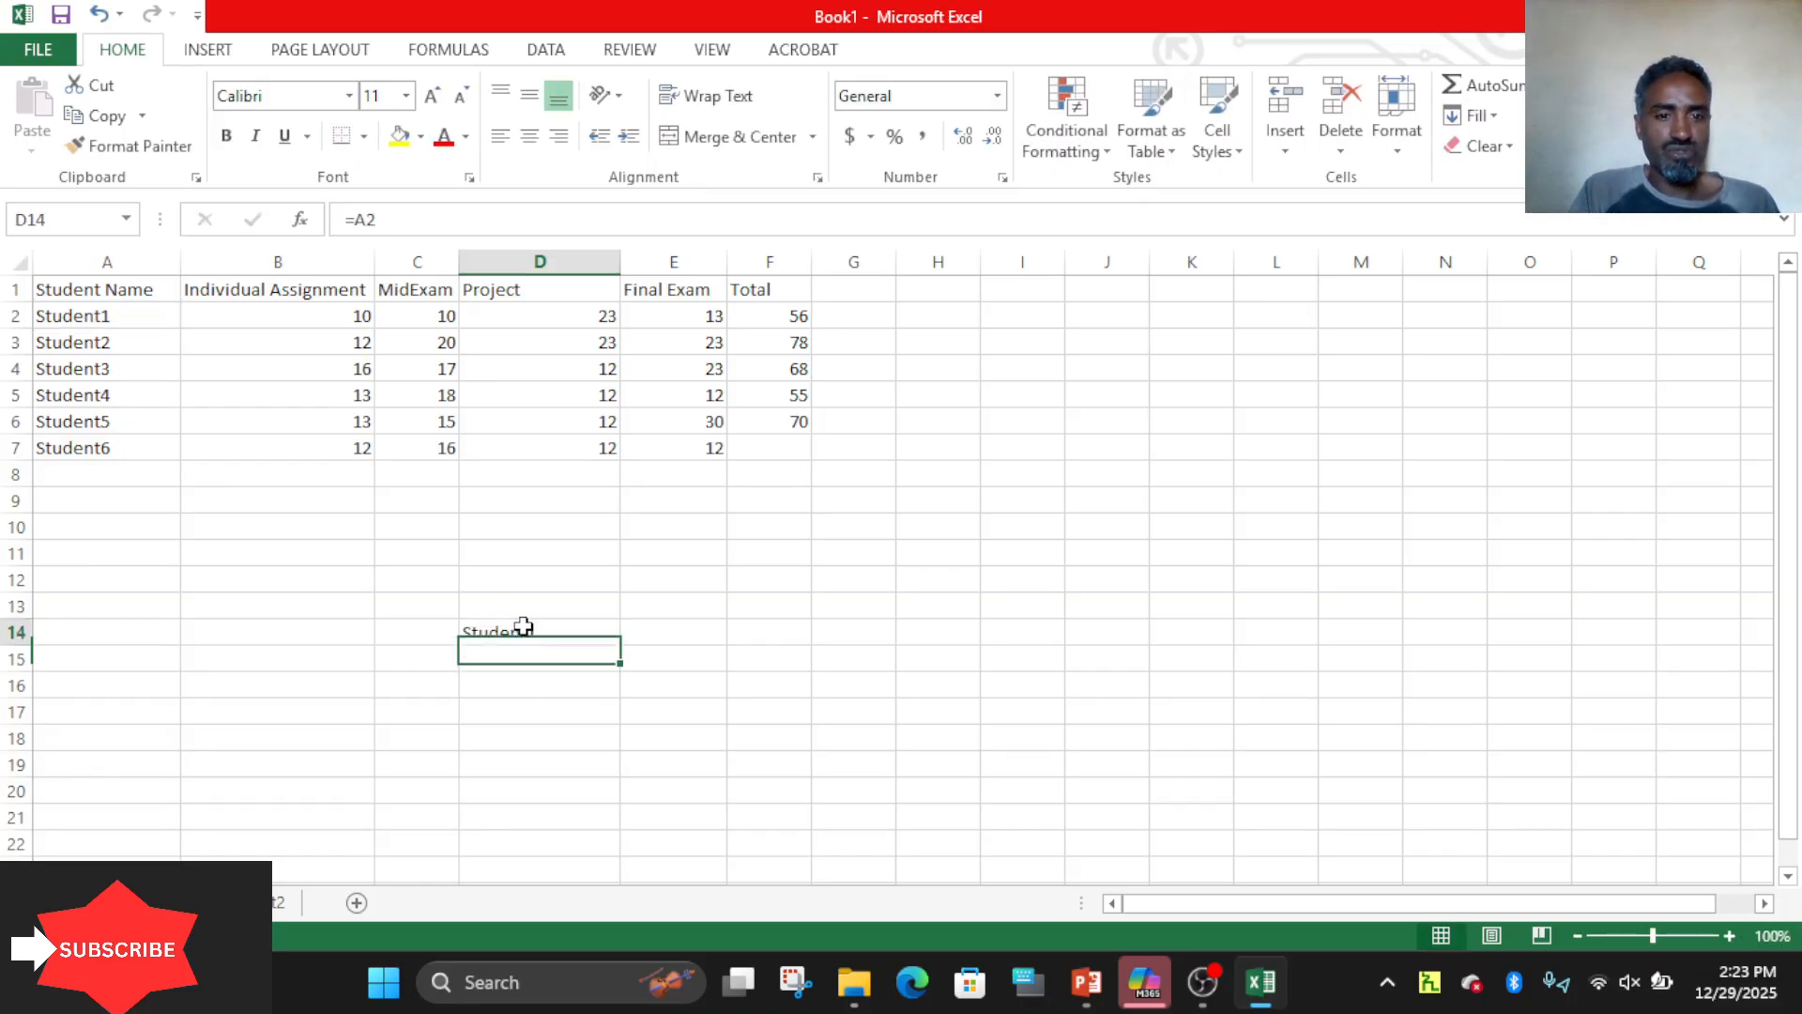
left_click_drag(624, 646, 627, 765)
left_click(615, 741)
left_click(556, 636)
left_click(568, 633)
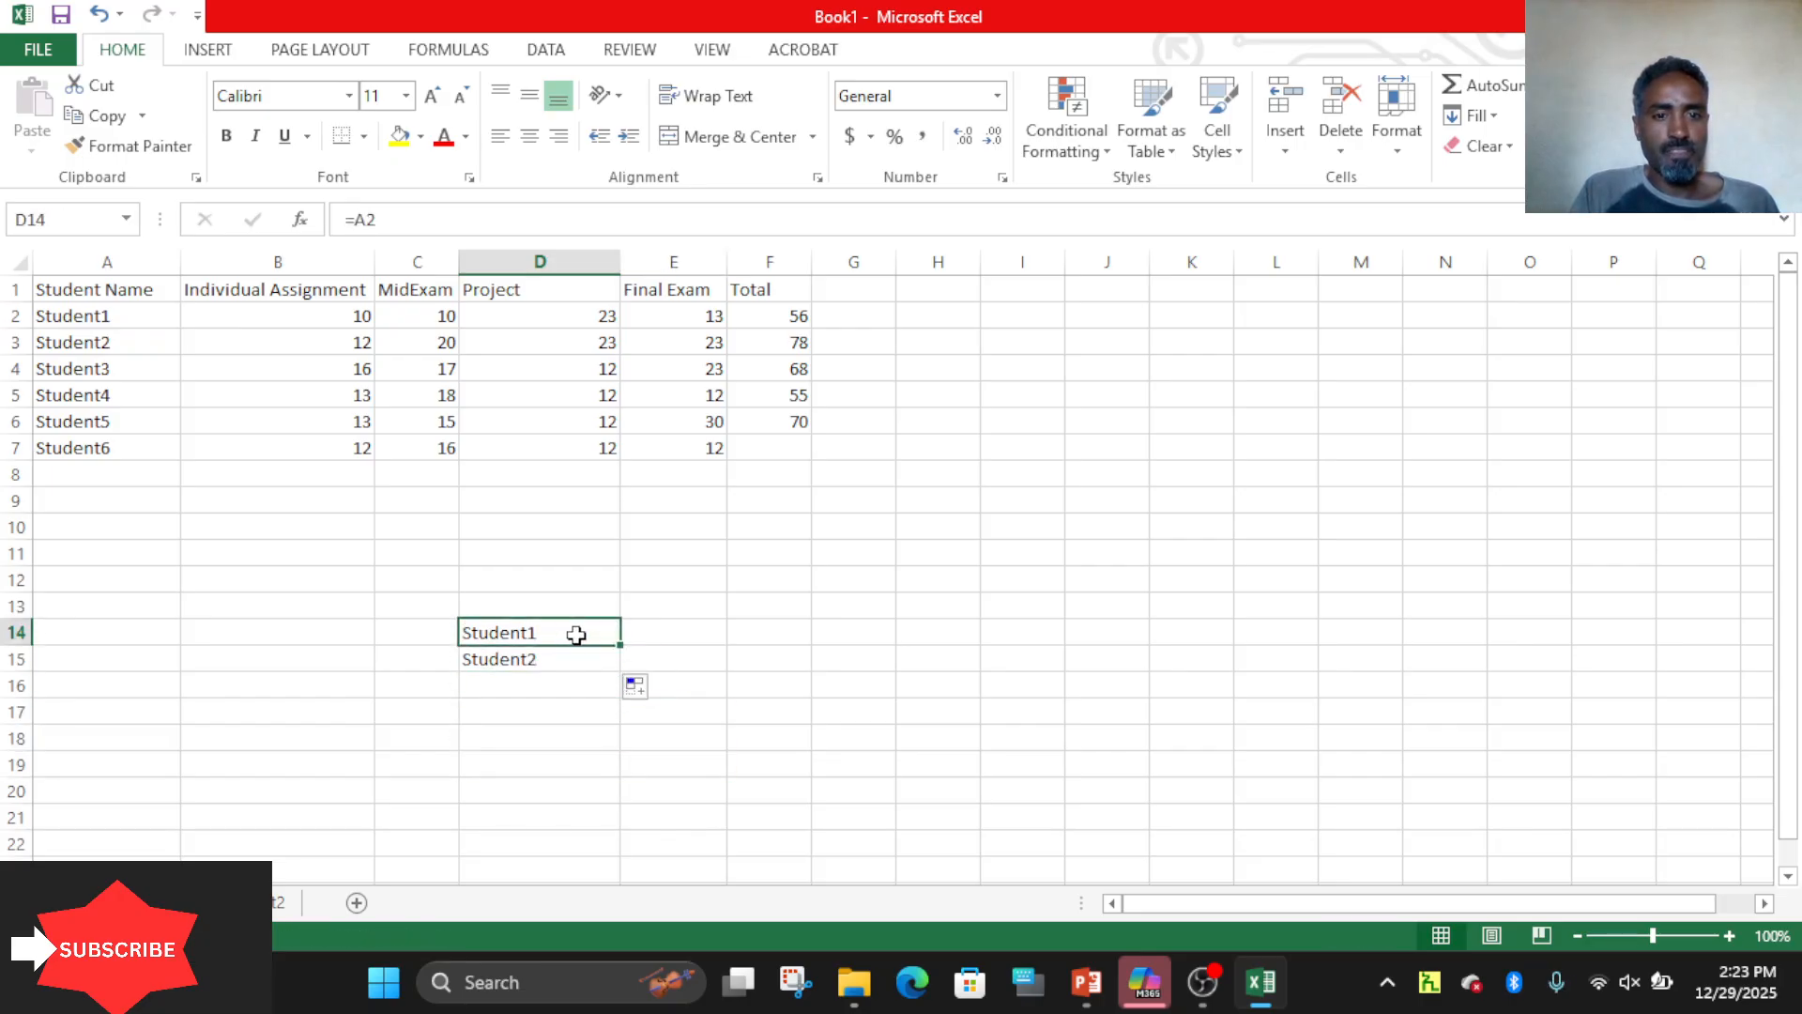
left_click_drag(618, 644, 622, 732)
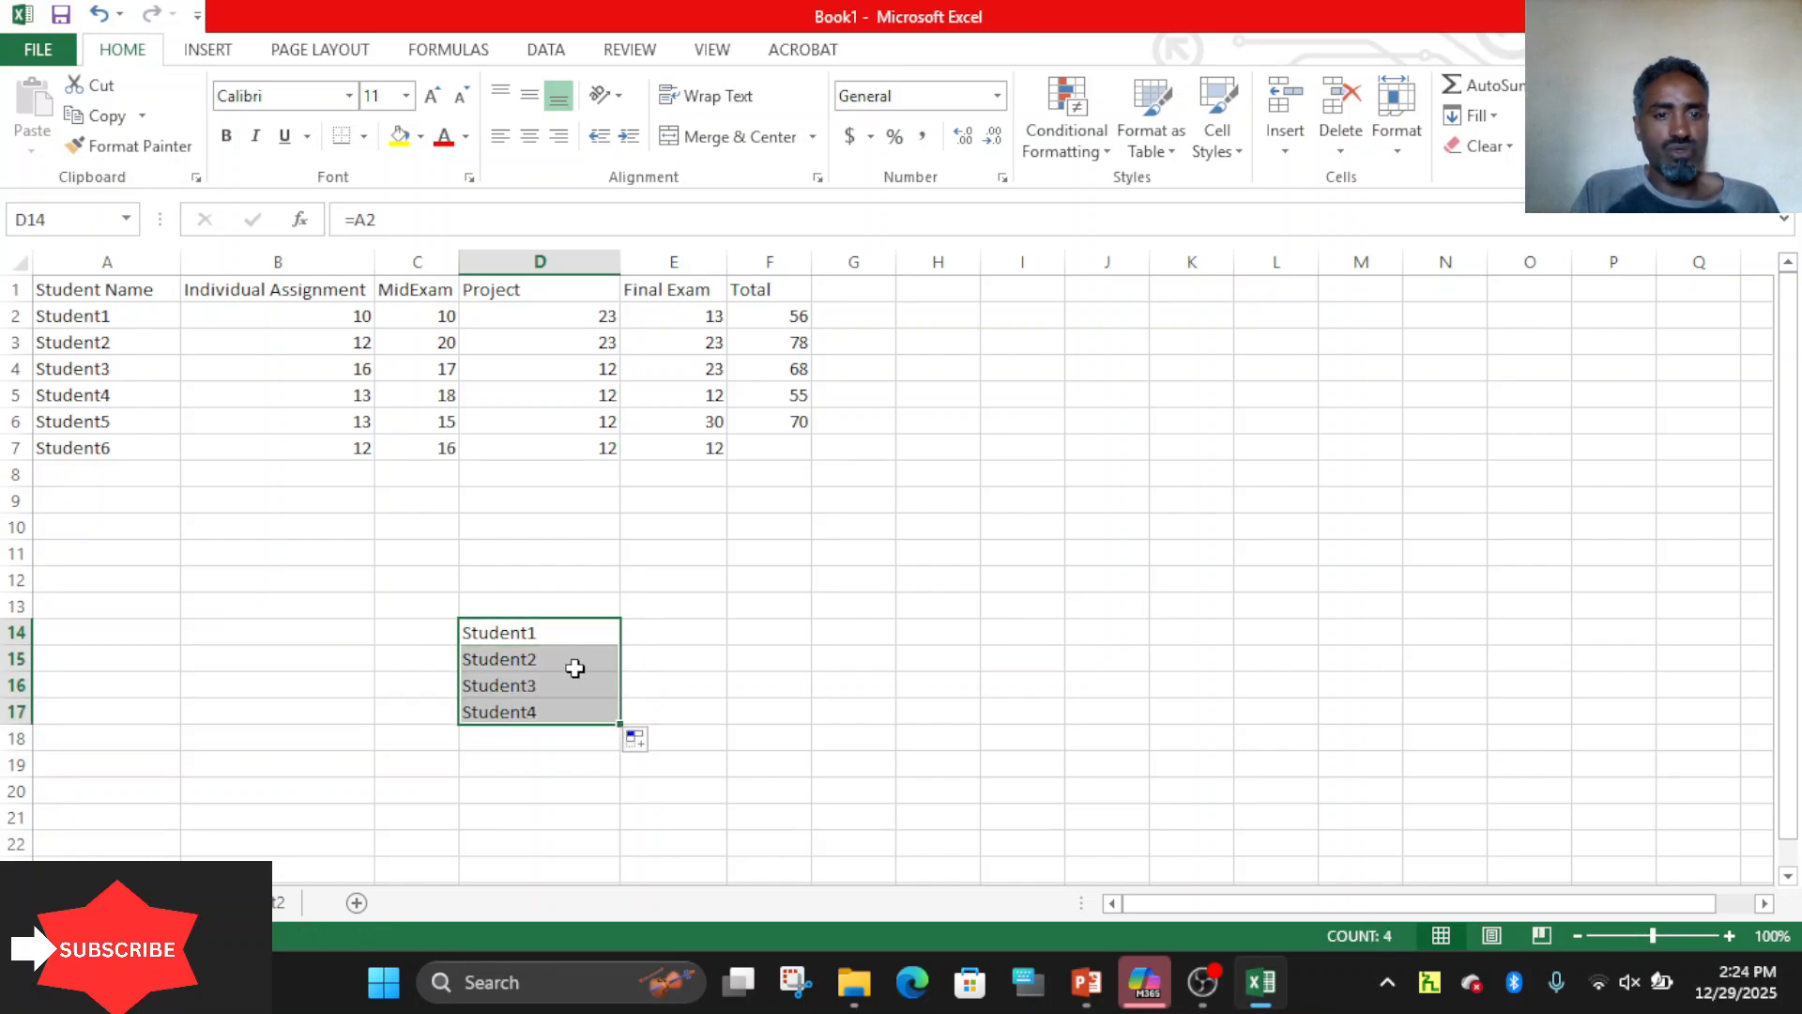
left_click(567, 655)
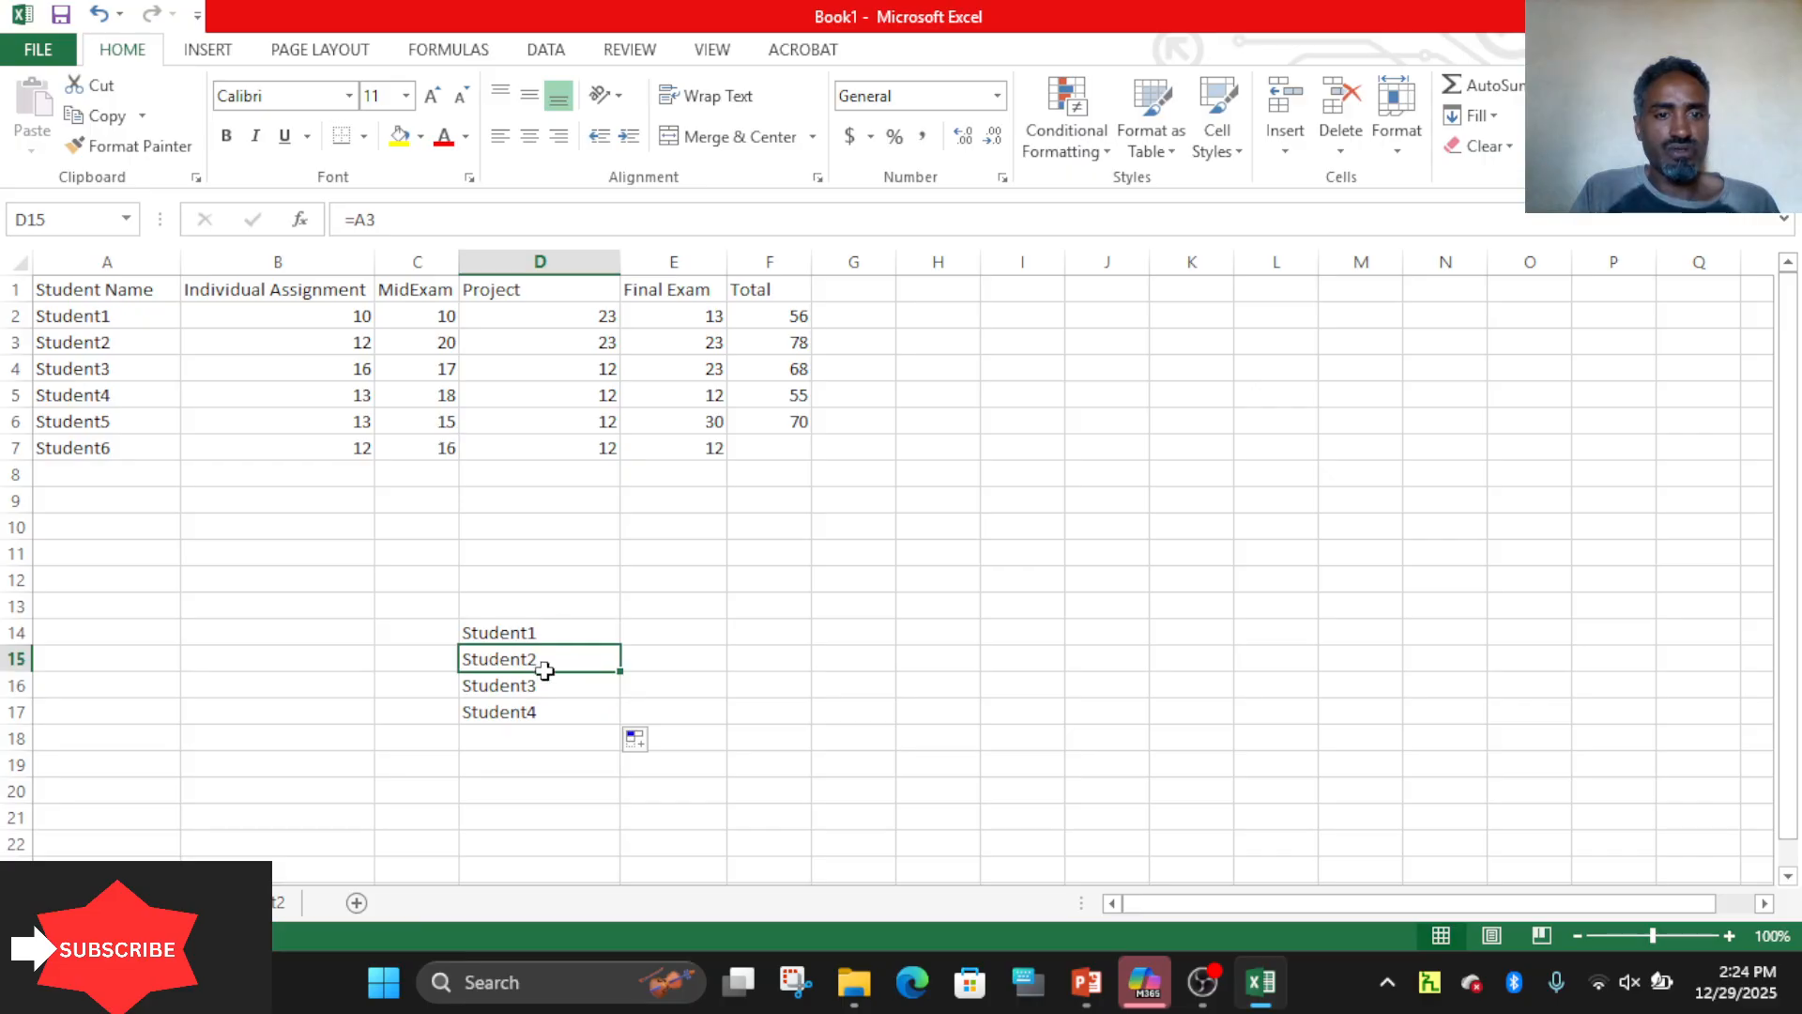
left_click(541, 686)
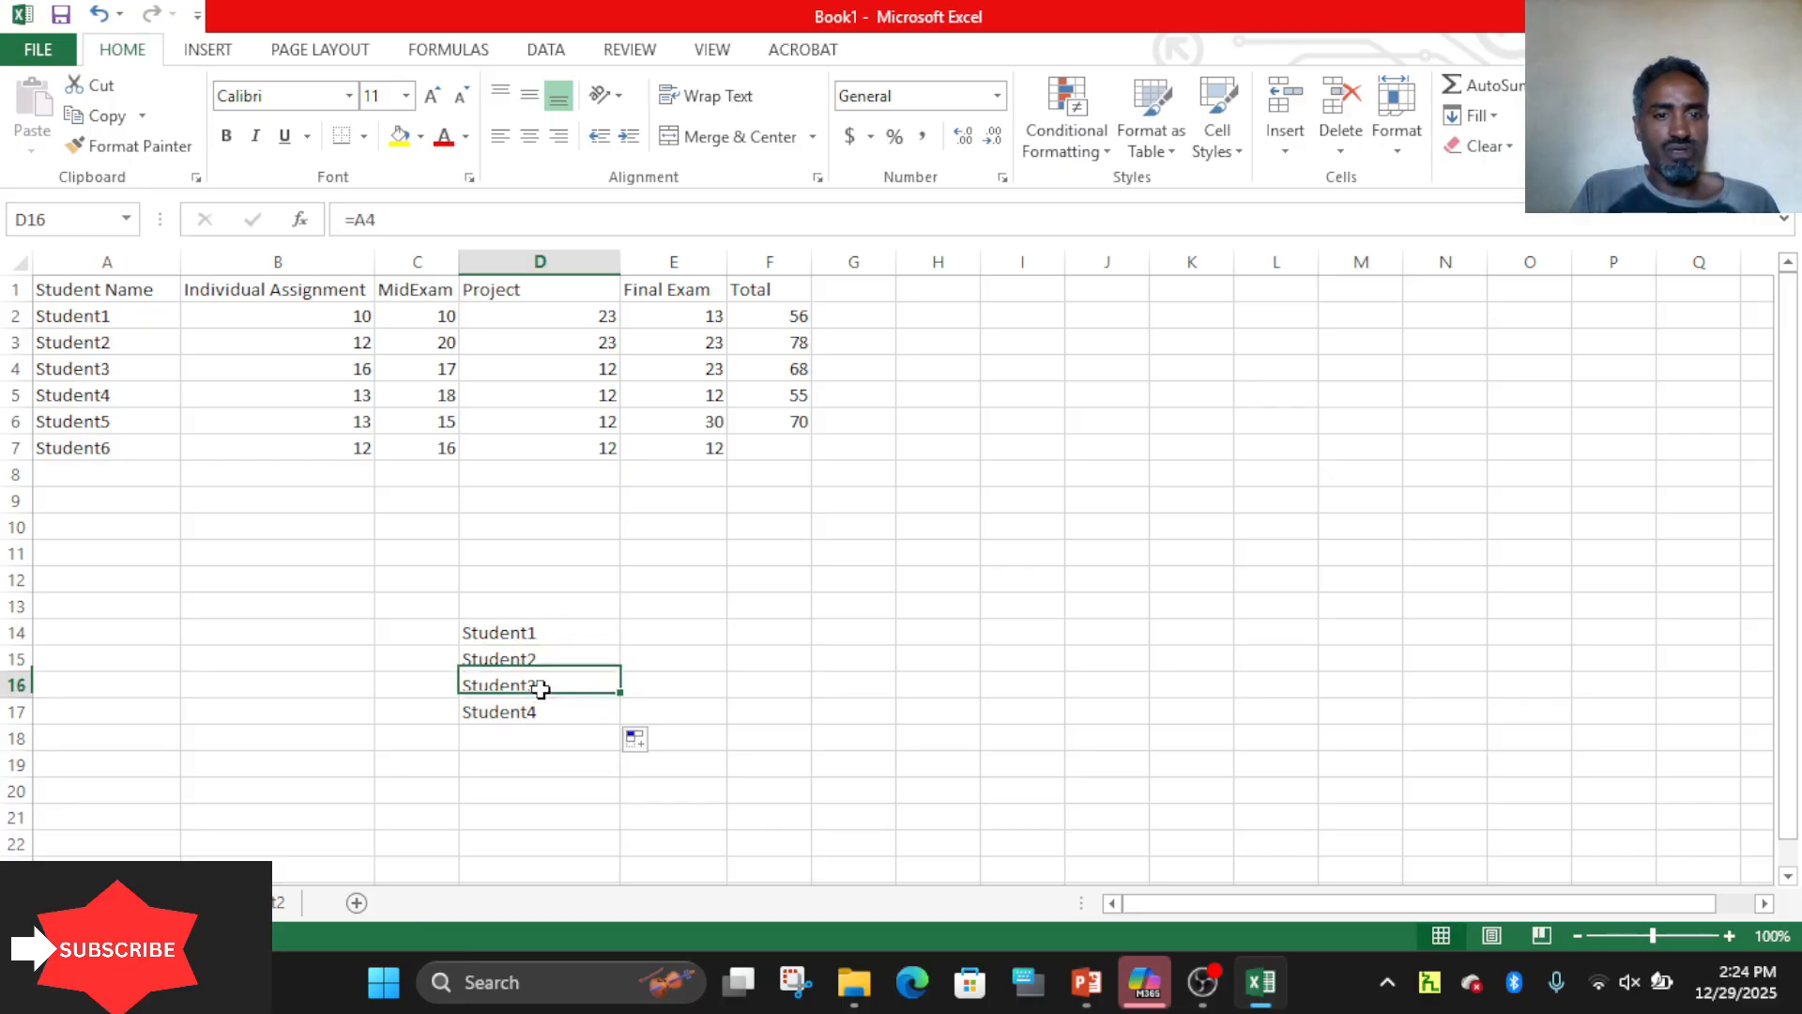
Enter the absolute reference formula =$A$2 in E14 and fill it down to E17.
left_click(679, 625)
type("=")
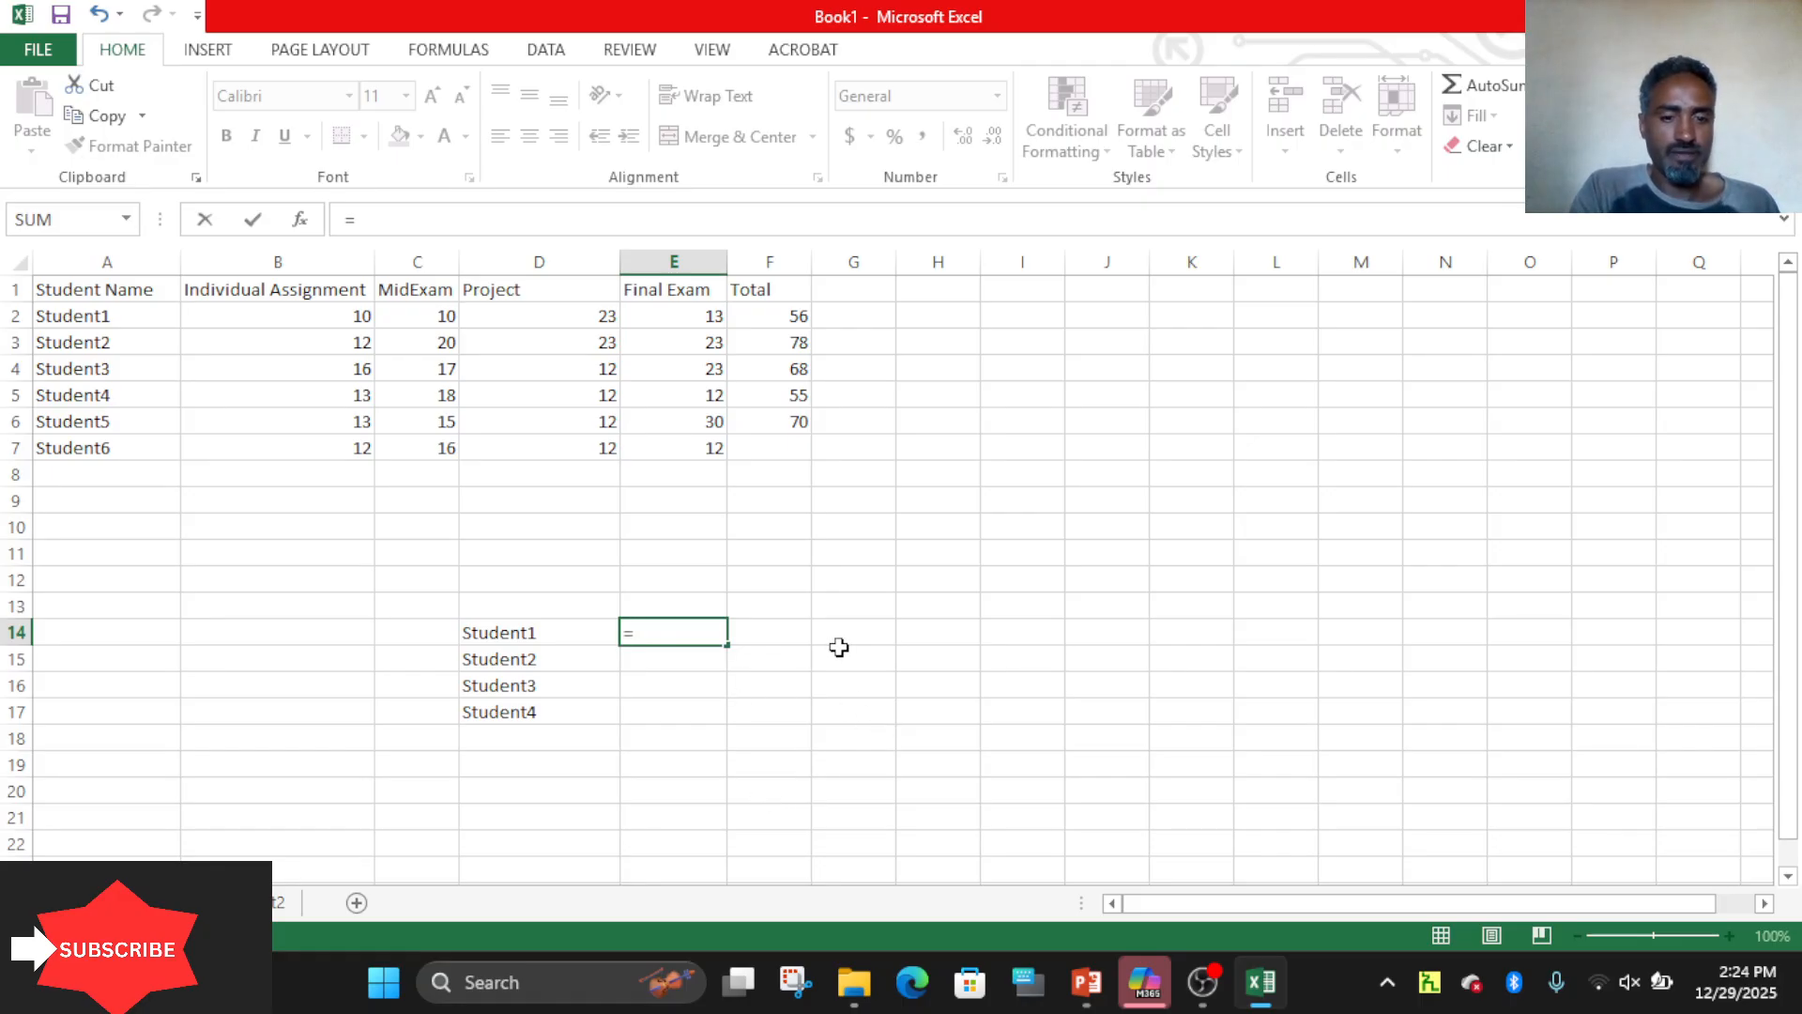
type("$")
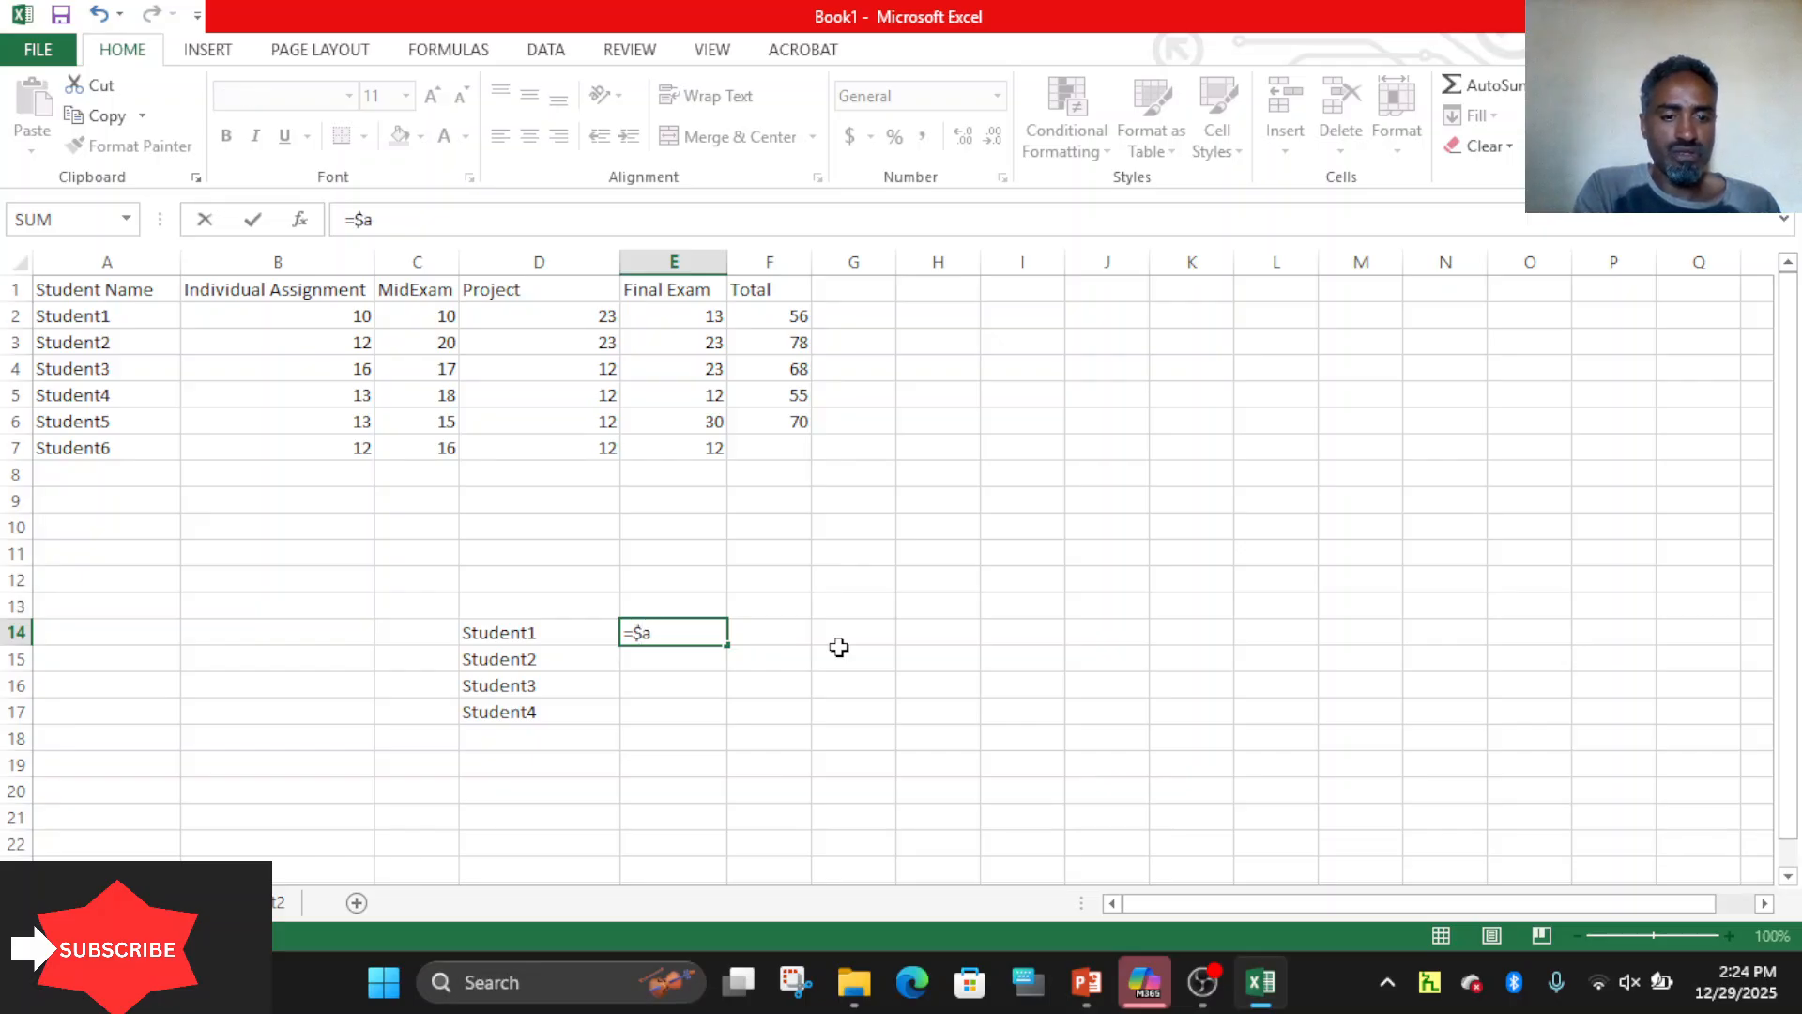
type("a$2")
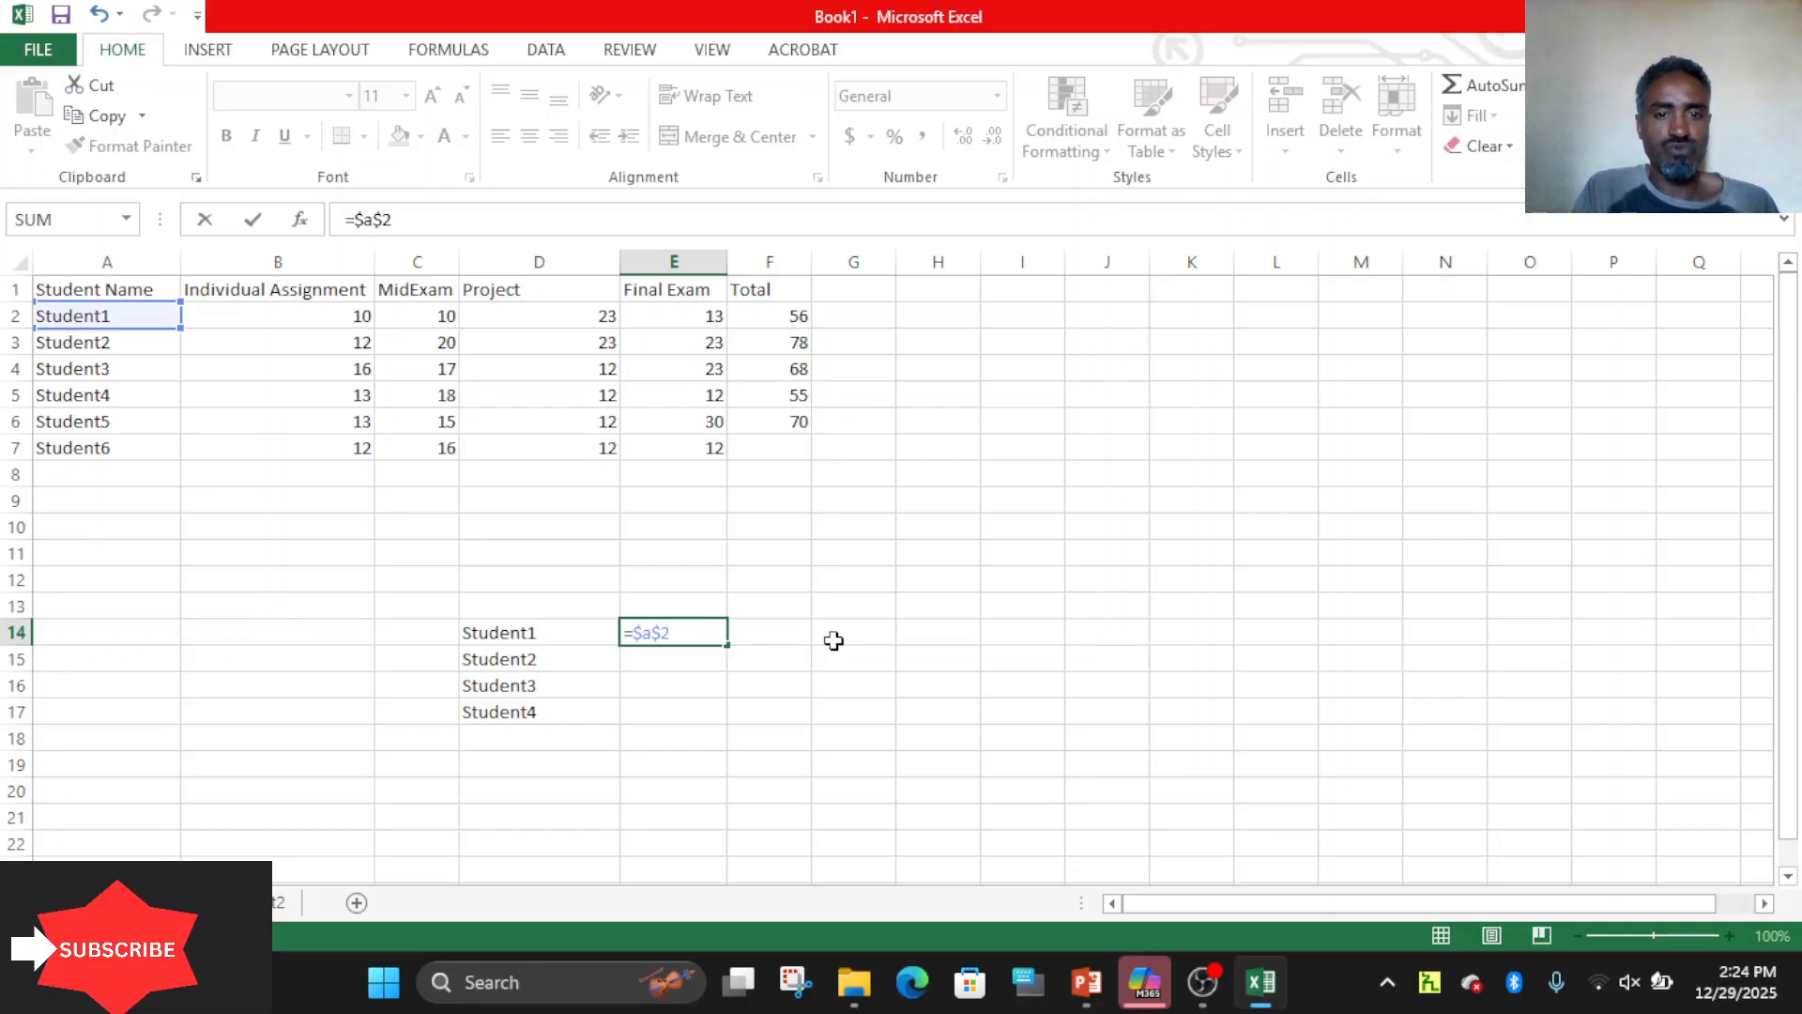
key("Return")
left_click(676, 633)
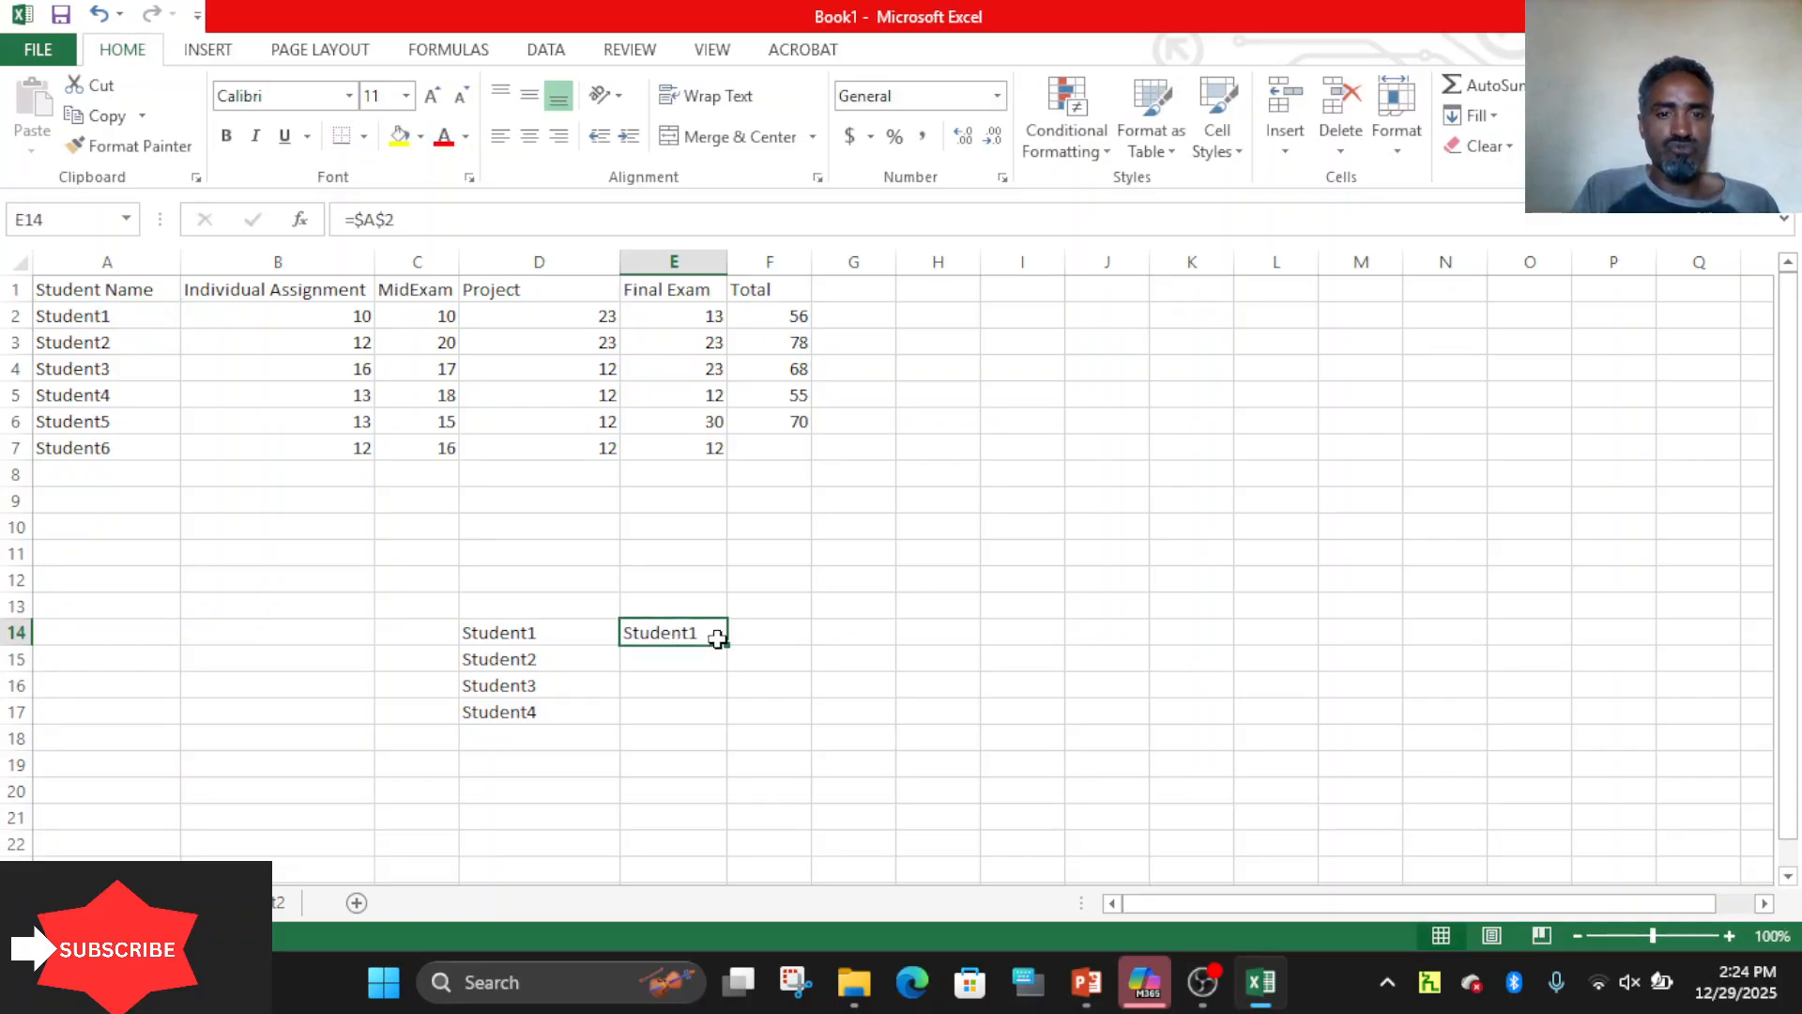
left_click_drag(728, 644, 724, 721)
left_click(703, 660)
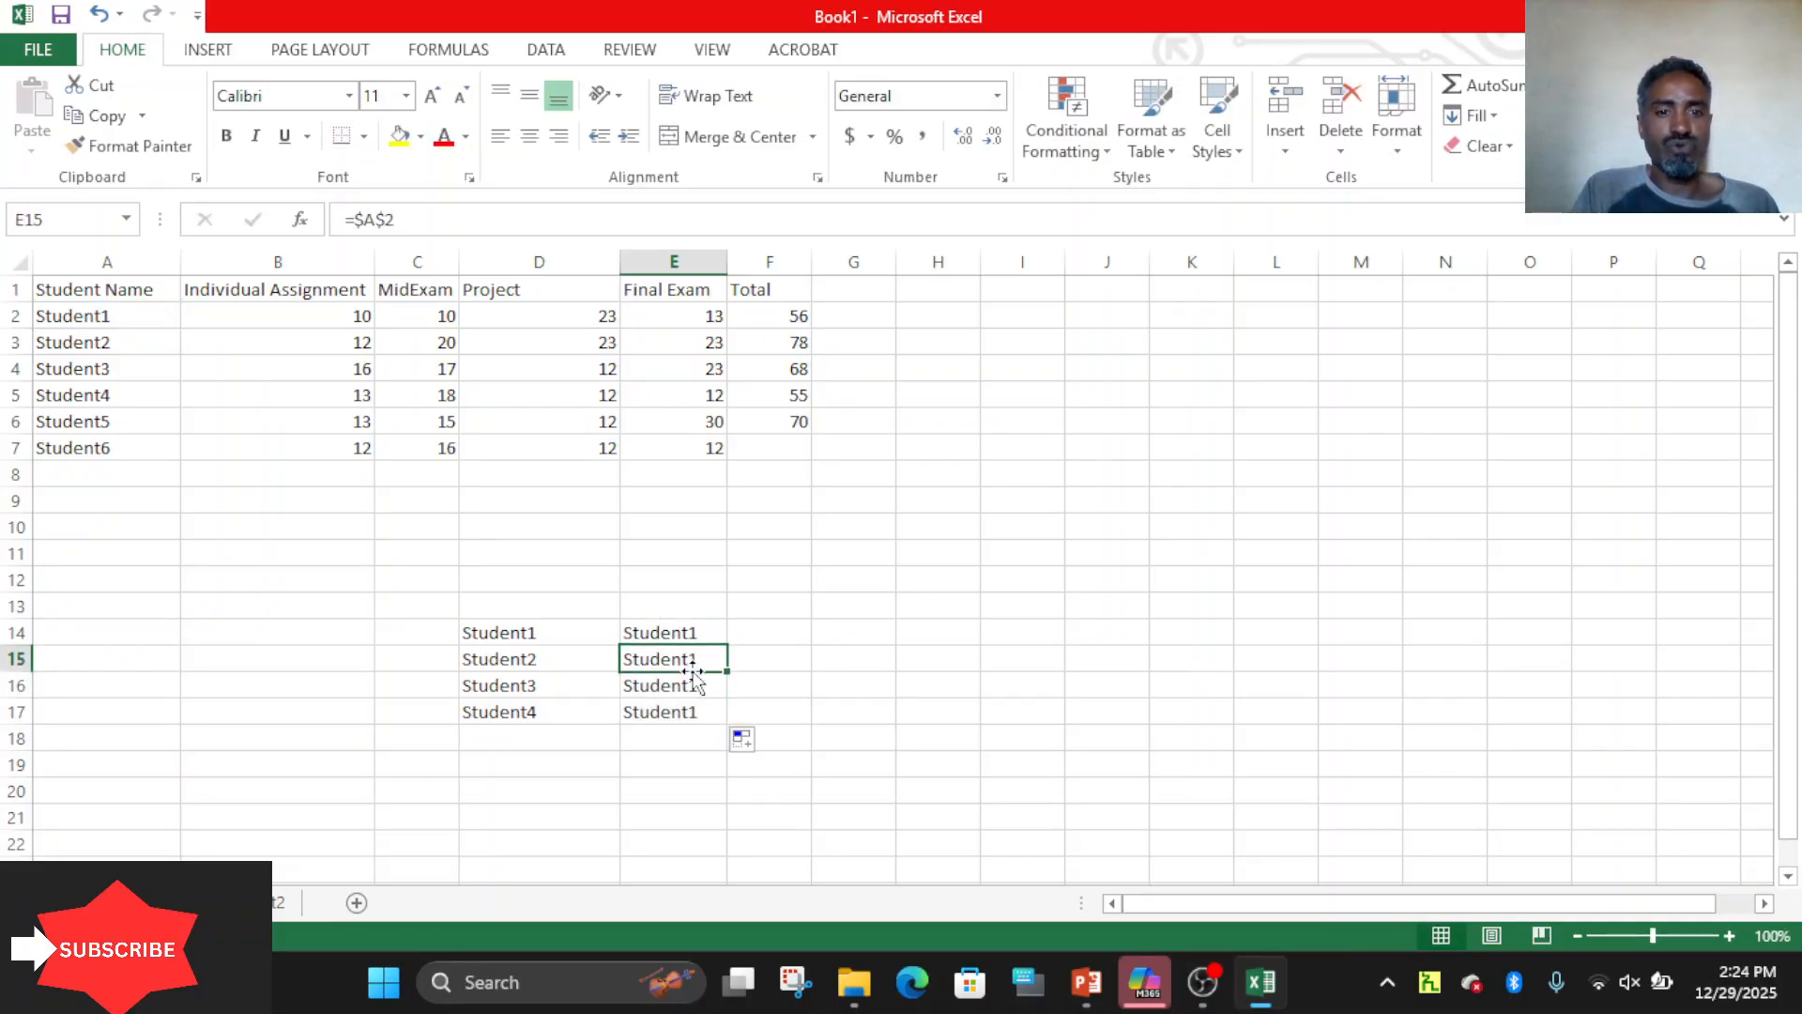
Compare the relative reference formula in D14 with the absolute reference formulas in E14:E17.
left_click(541, 636)
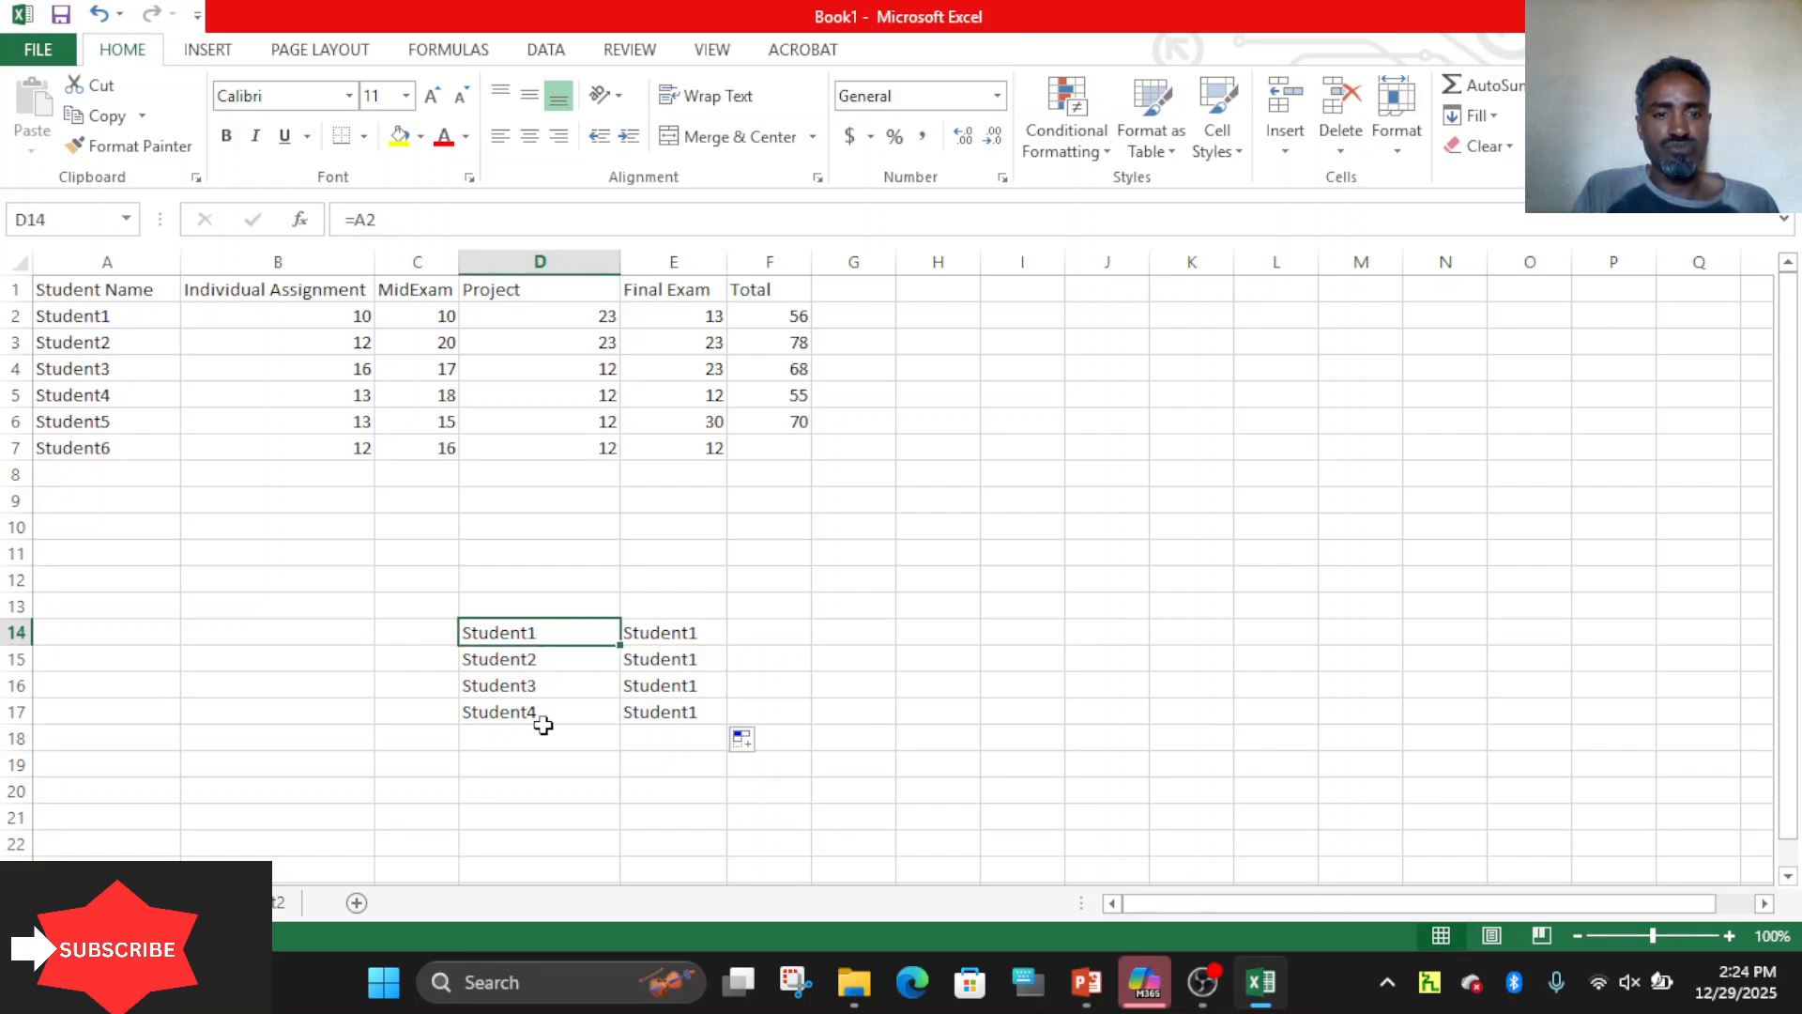
left_click(683, 625)
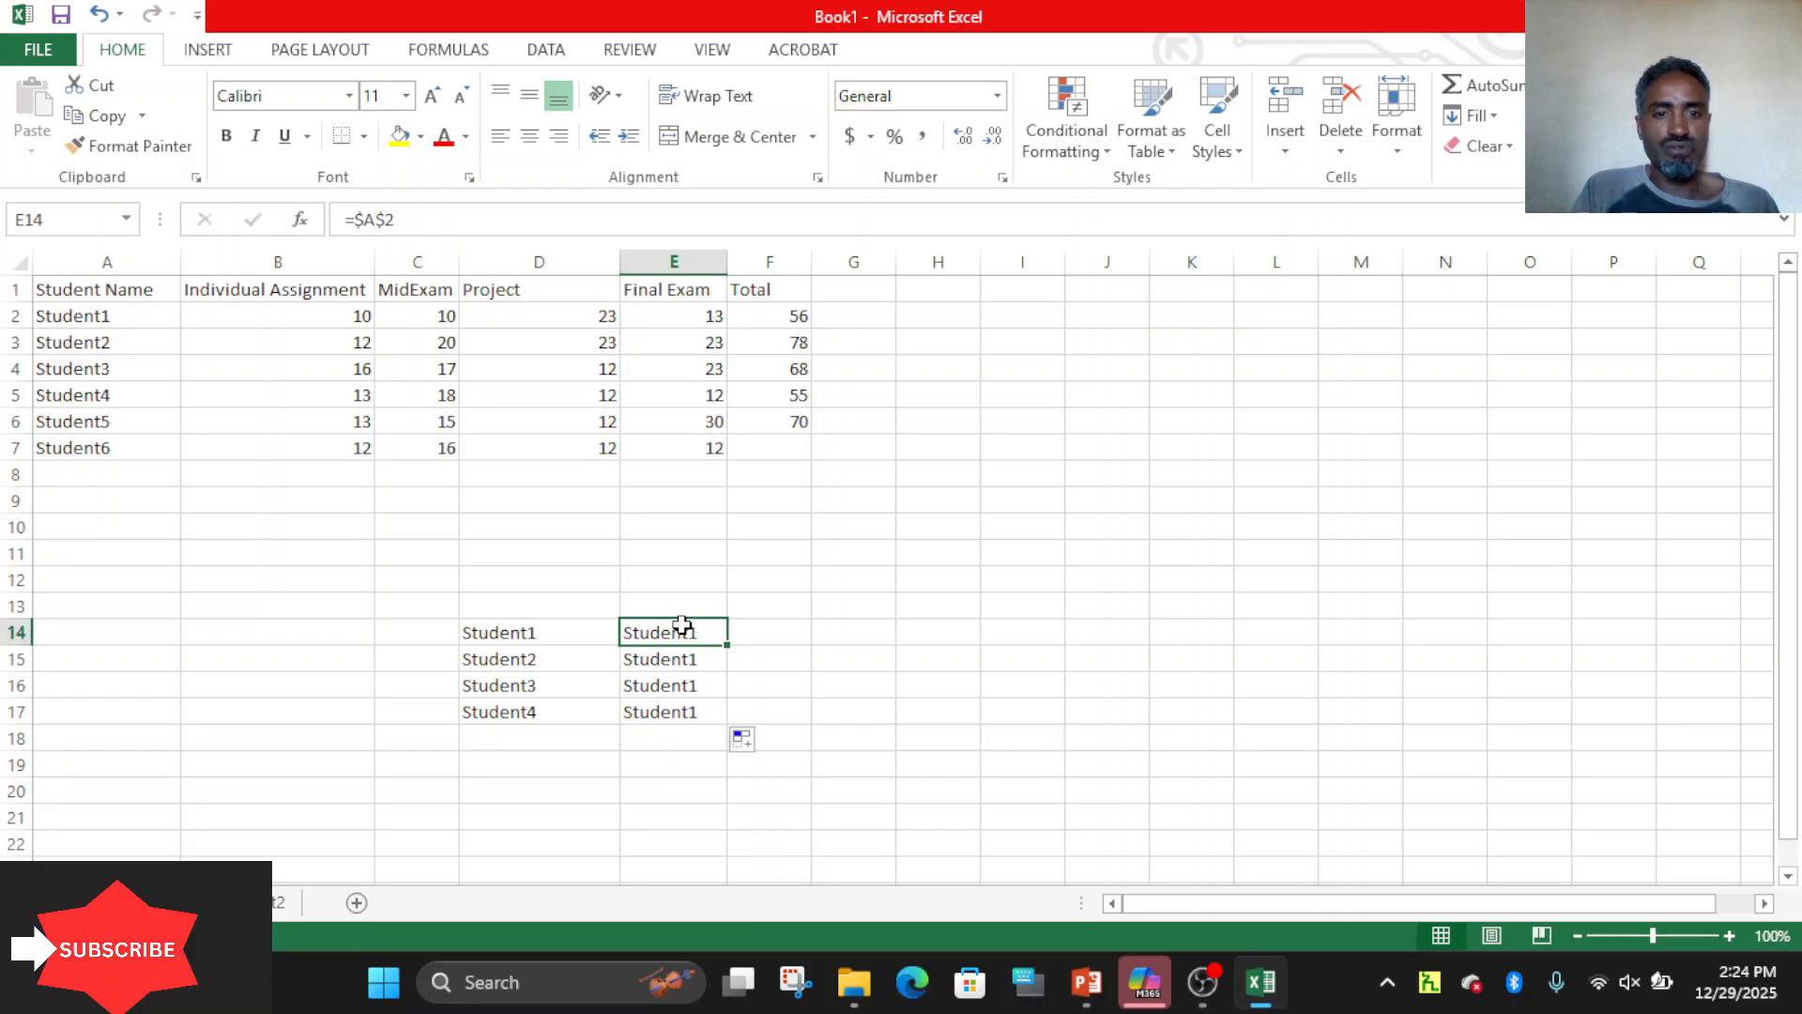
left_click_drag(682, 625, 678, 651)
left_click(676, 653)
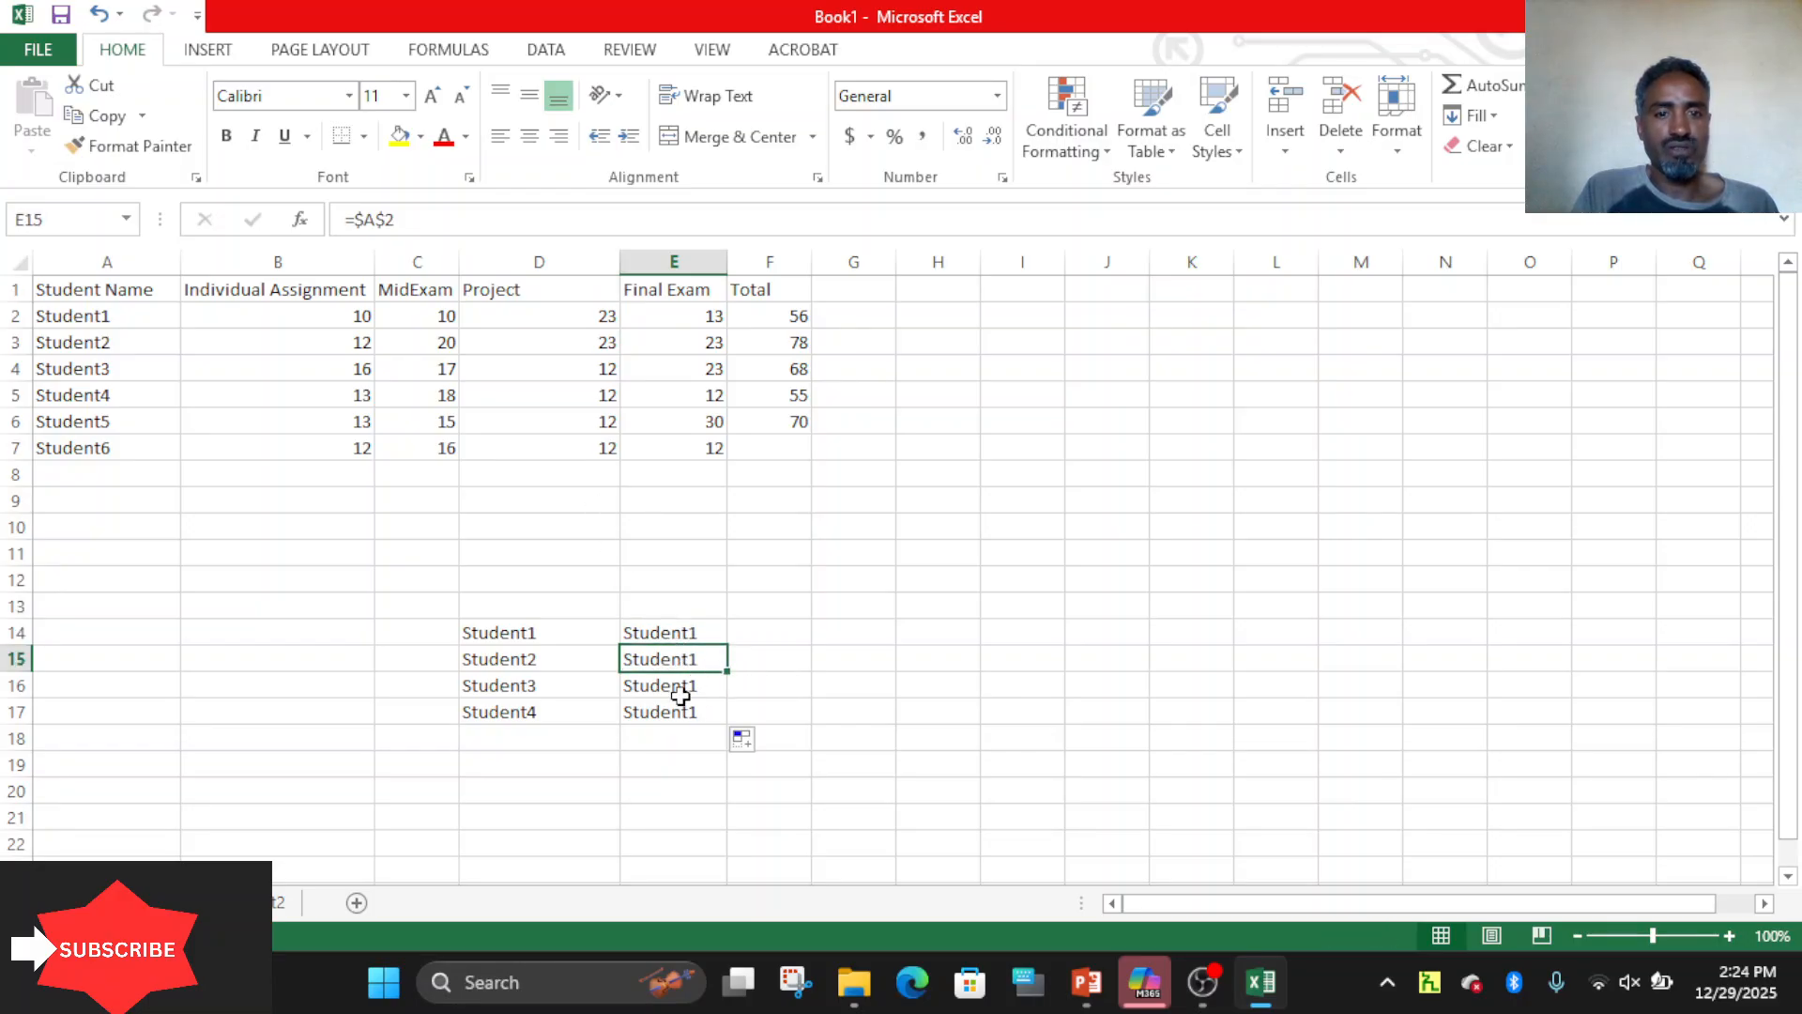
left_click(680, 693)
left_click(672, 711)
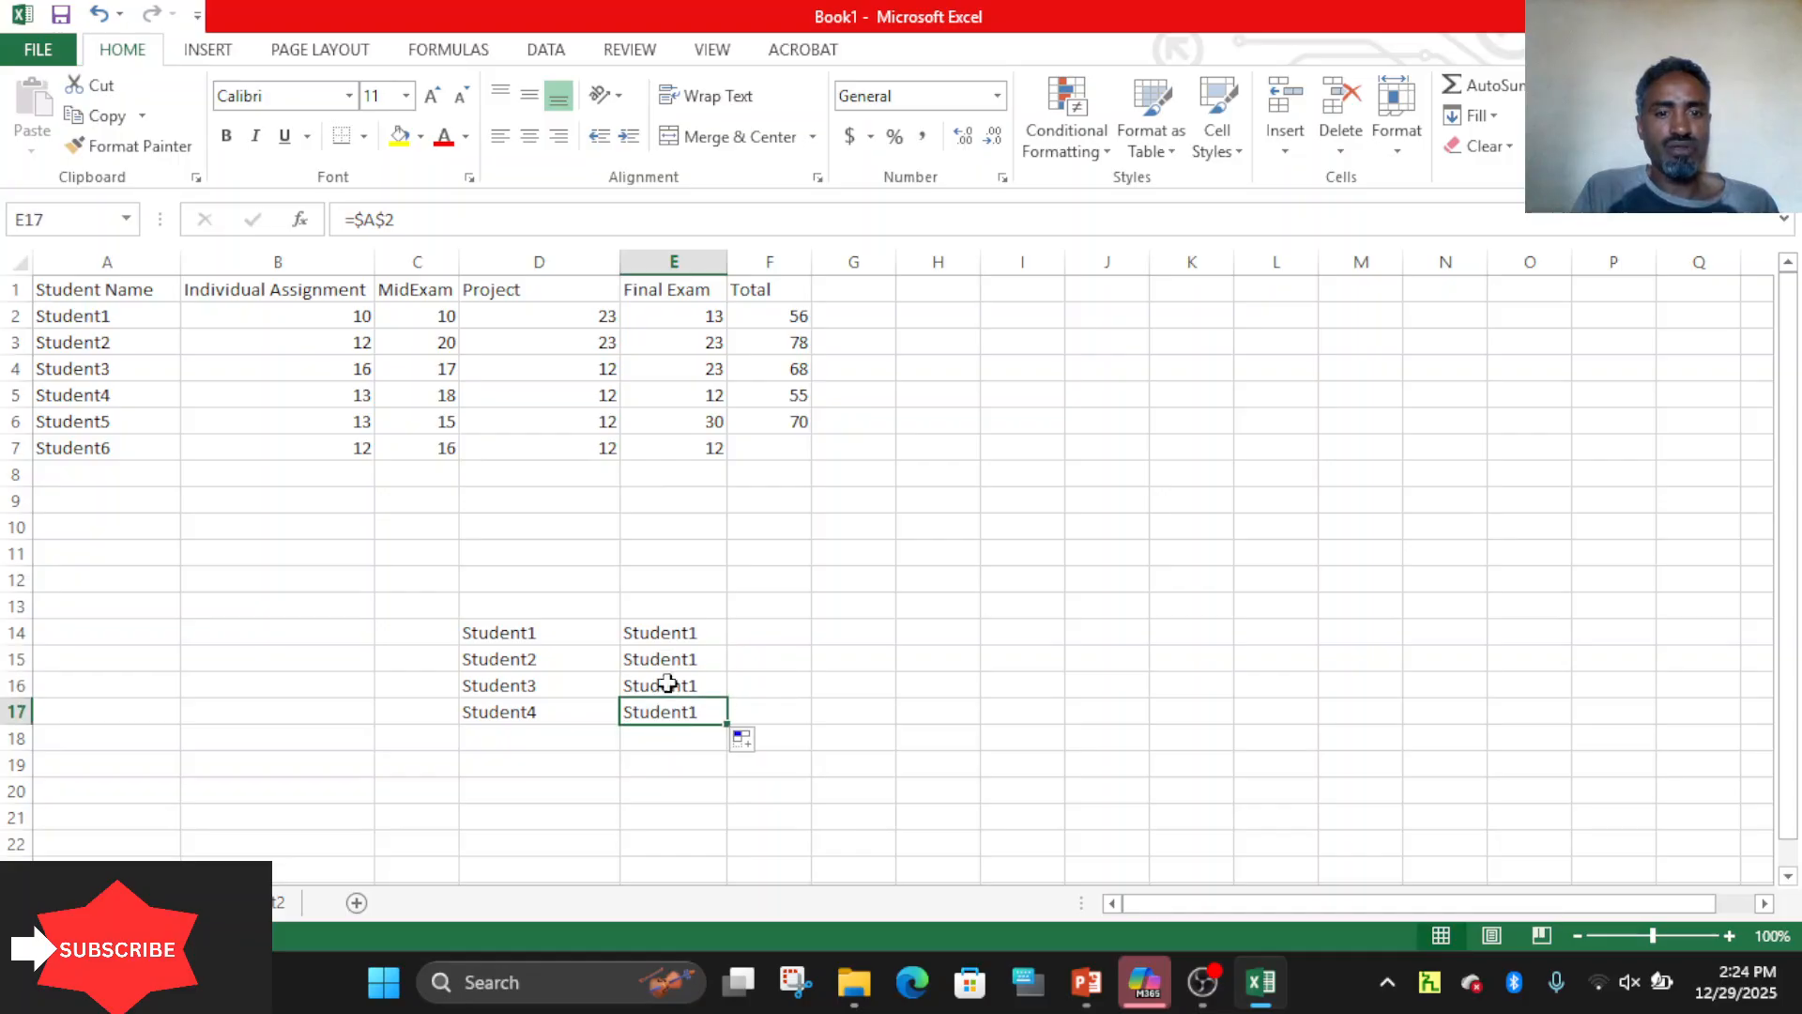
left_click(668, 638)
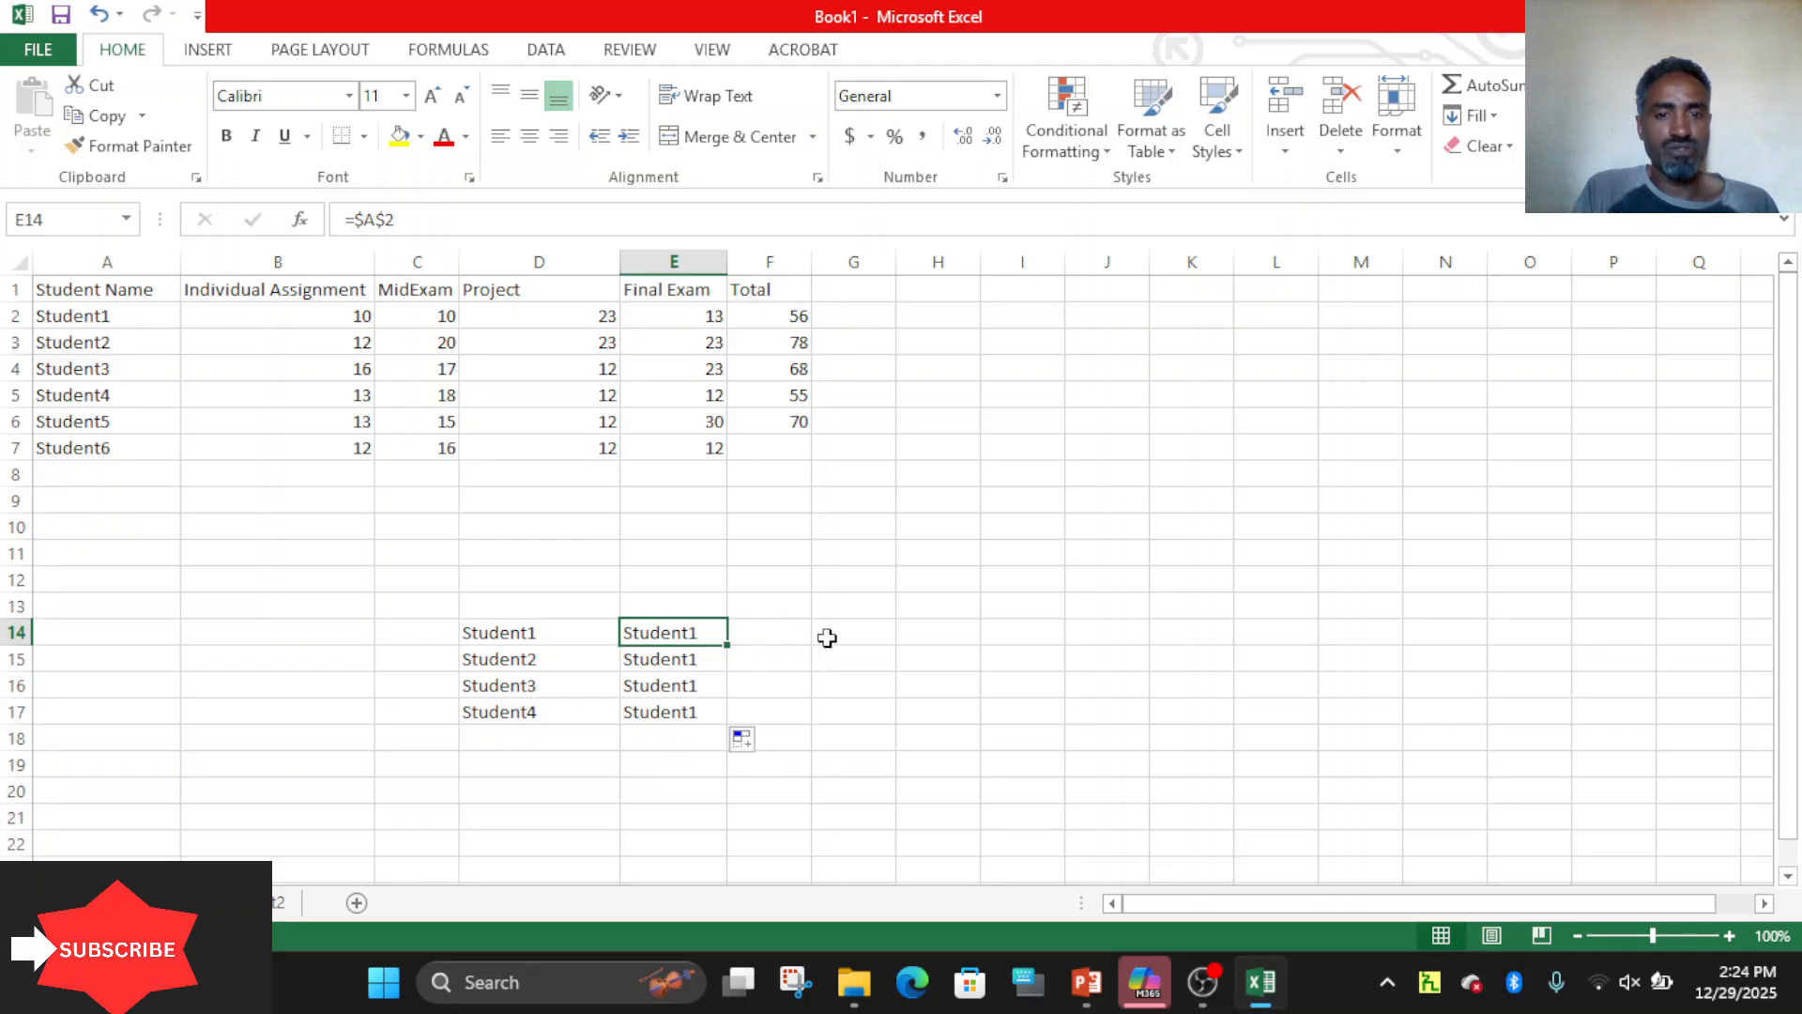
Switch to PowerPoint, present from the current slide, advance to page 117 on using an absolute reference, and end the show.
left_click(1086, 982)
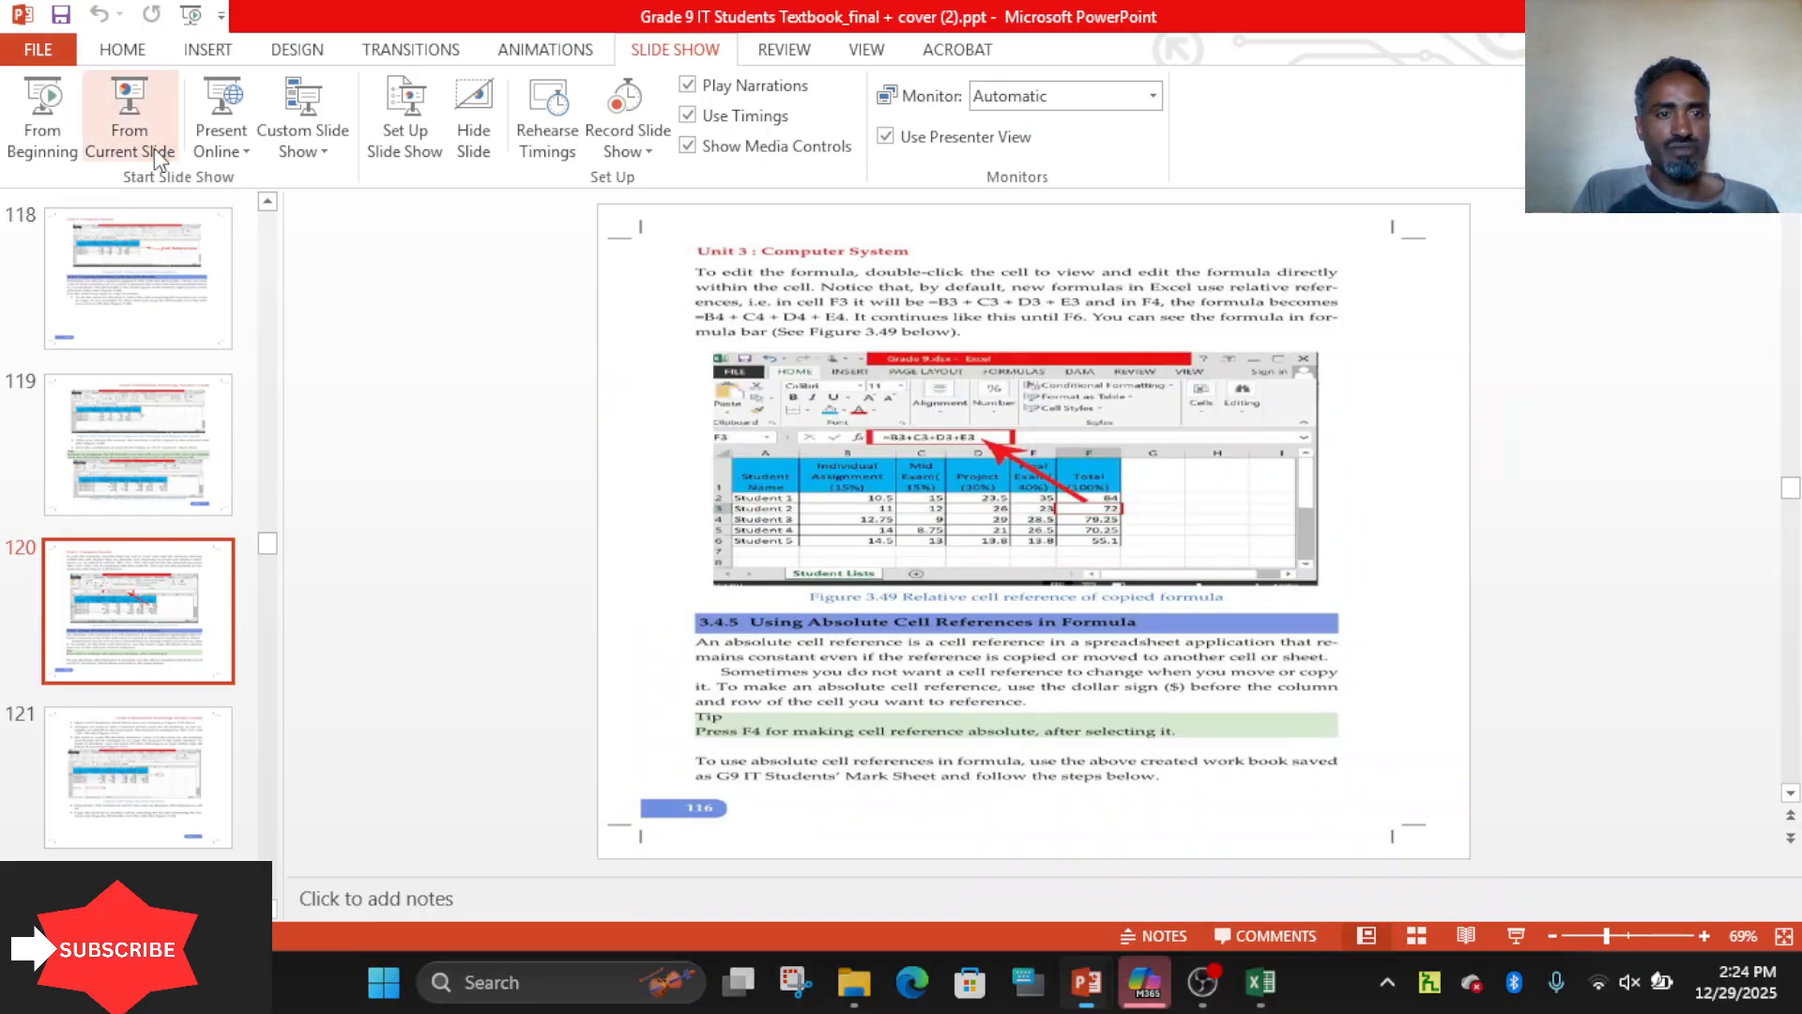
left_click(129, 117)
left_click(955, 765)
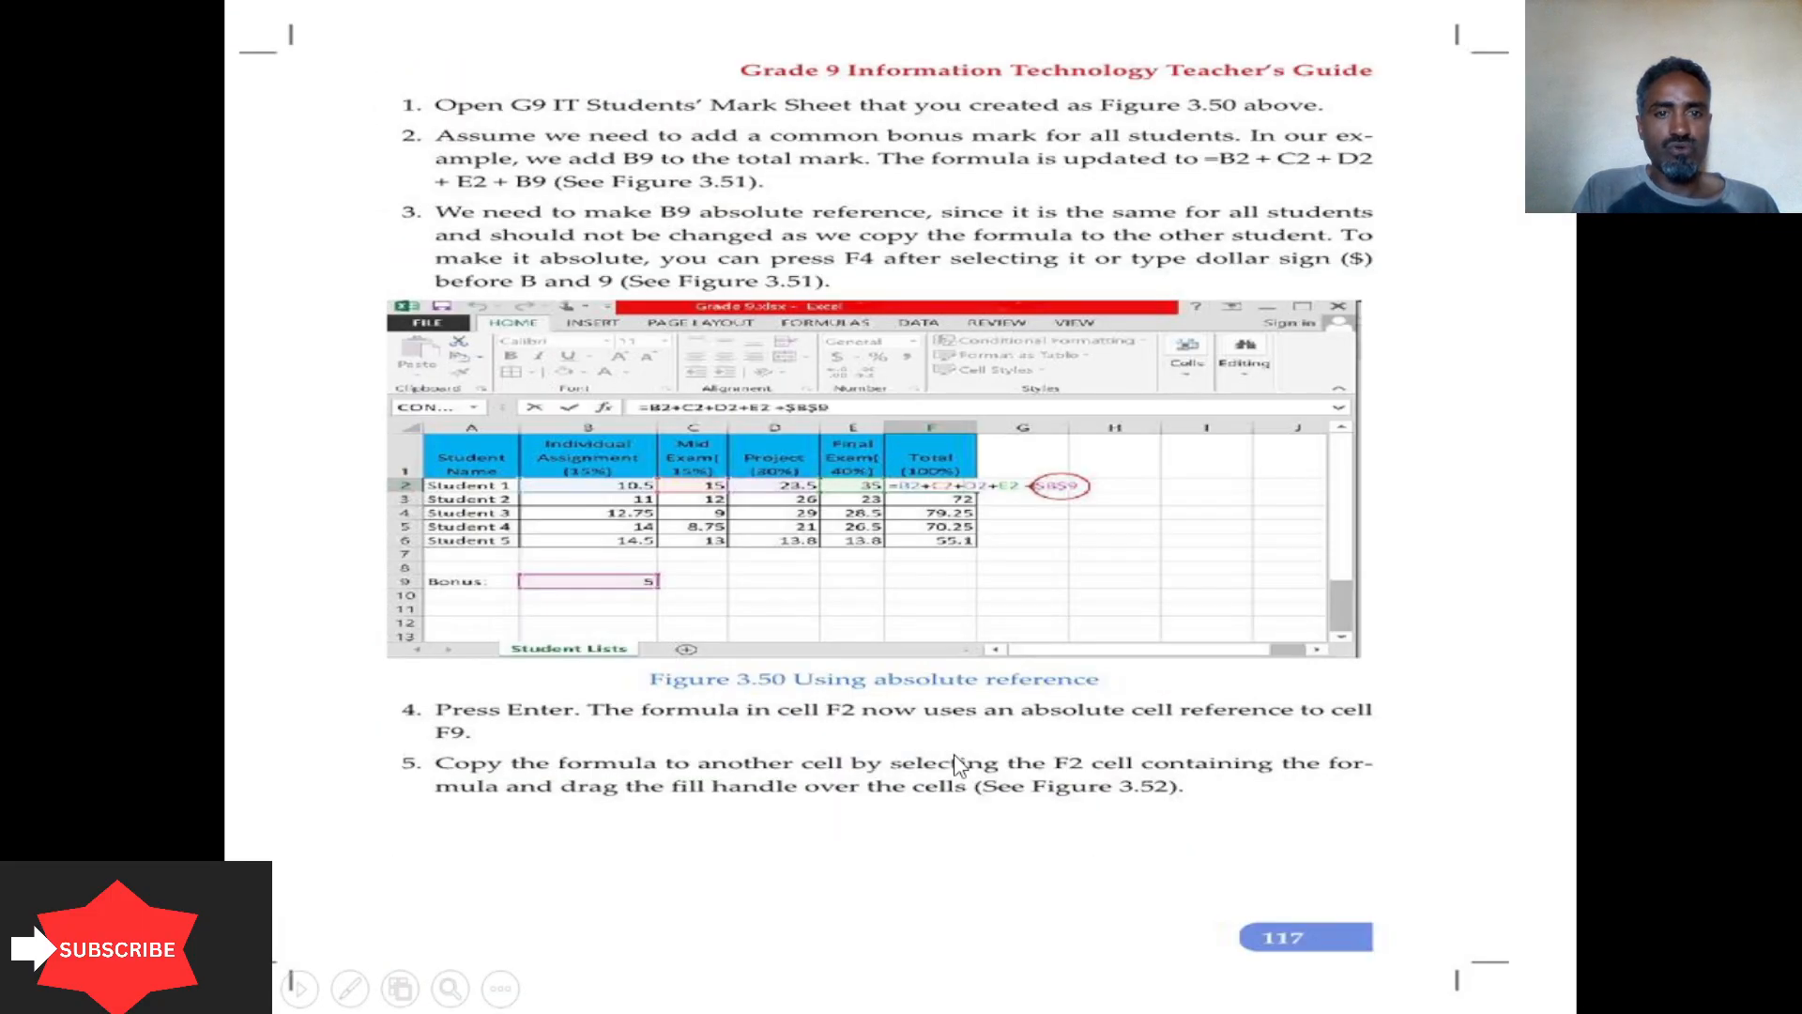
right_click(955, 765)
left_click(1028, 730)
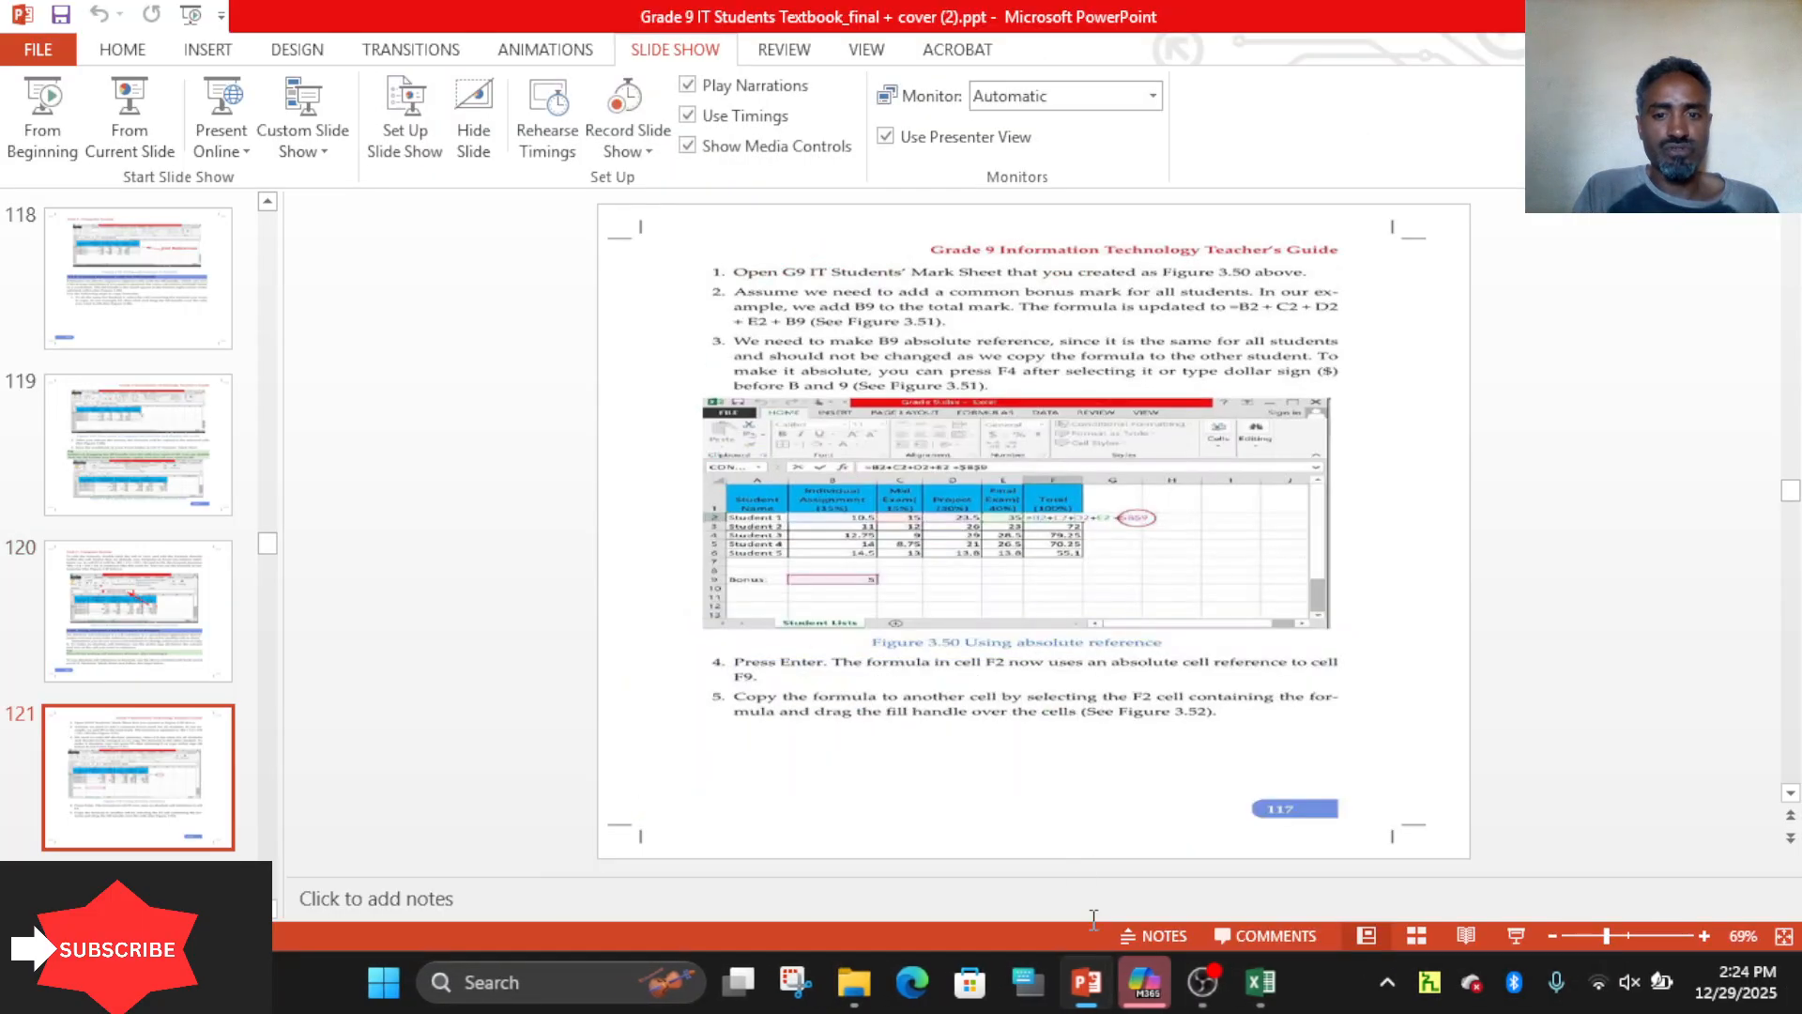
Switch to Excel and replace the formula in E14 with the relative reference =A2.
left_click(1261, 982)
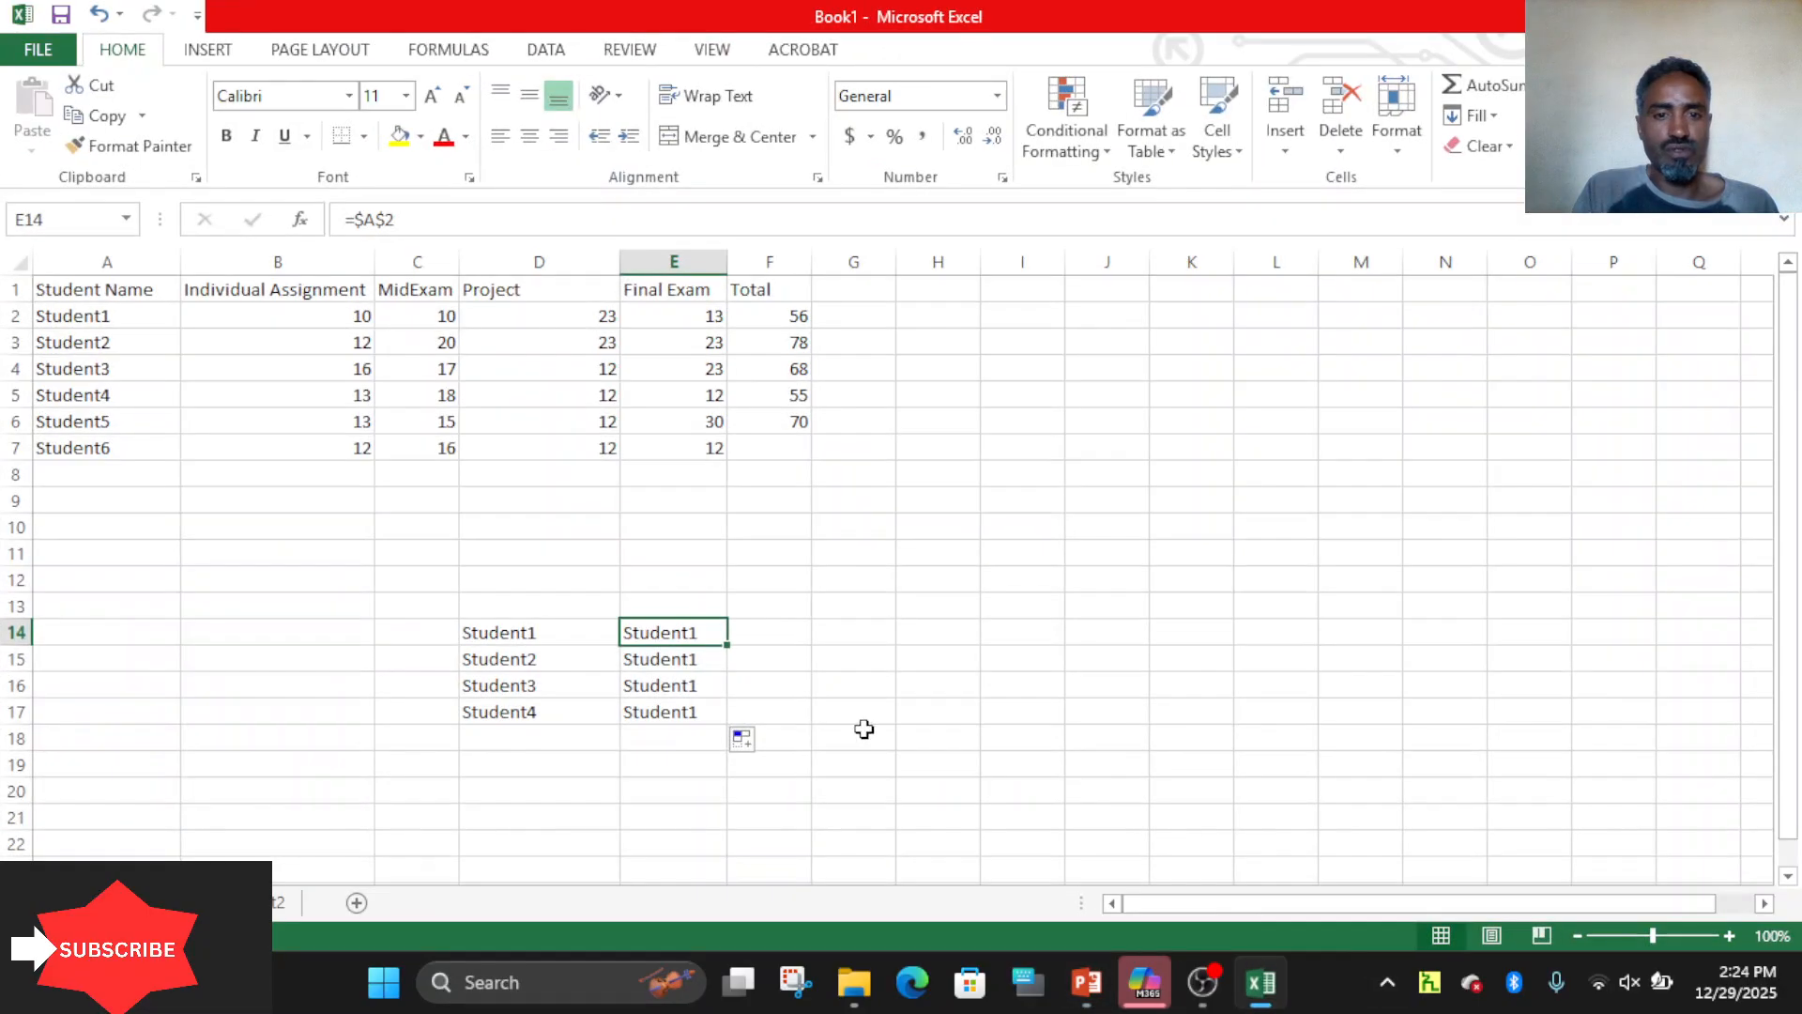
double_click(695, 629)
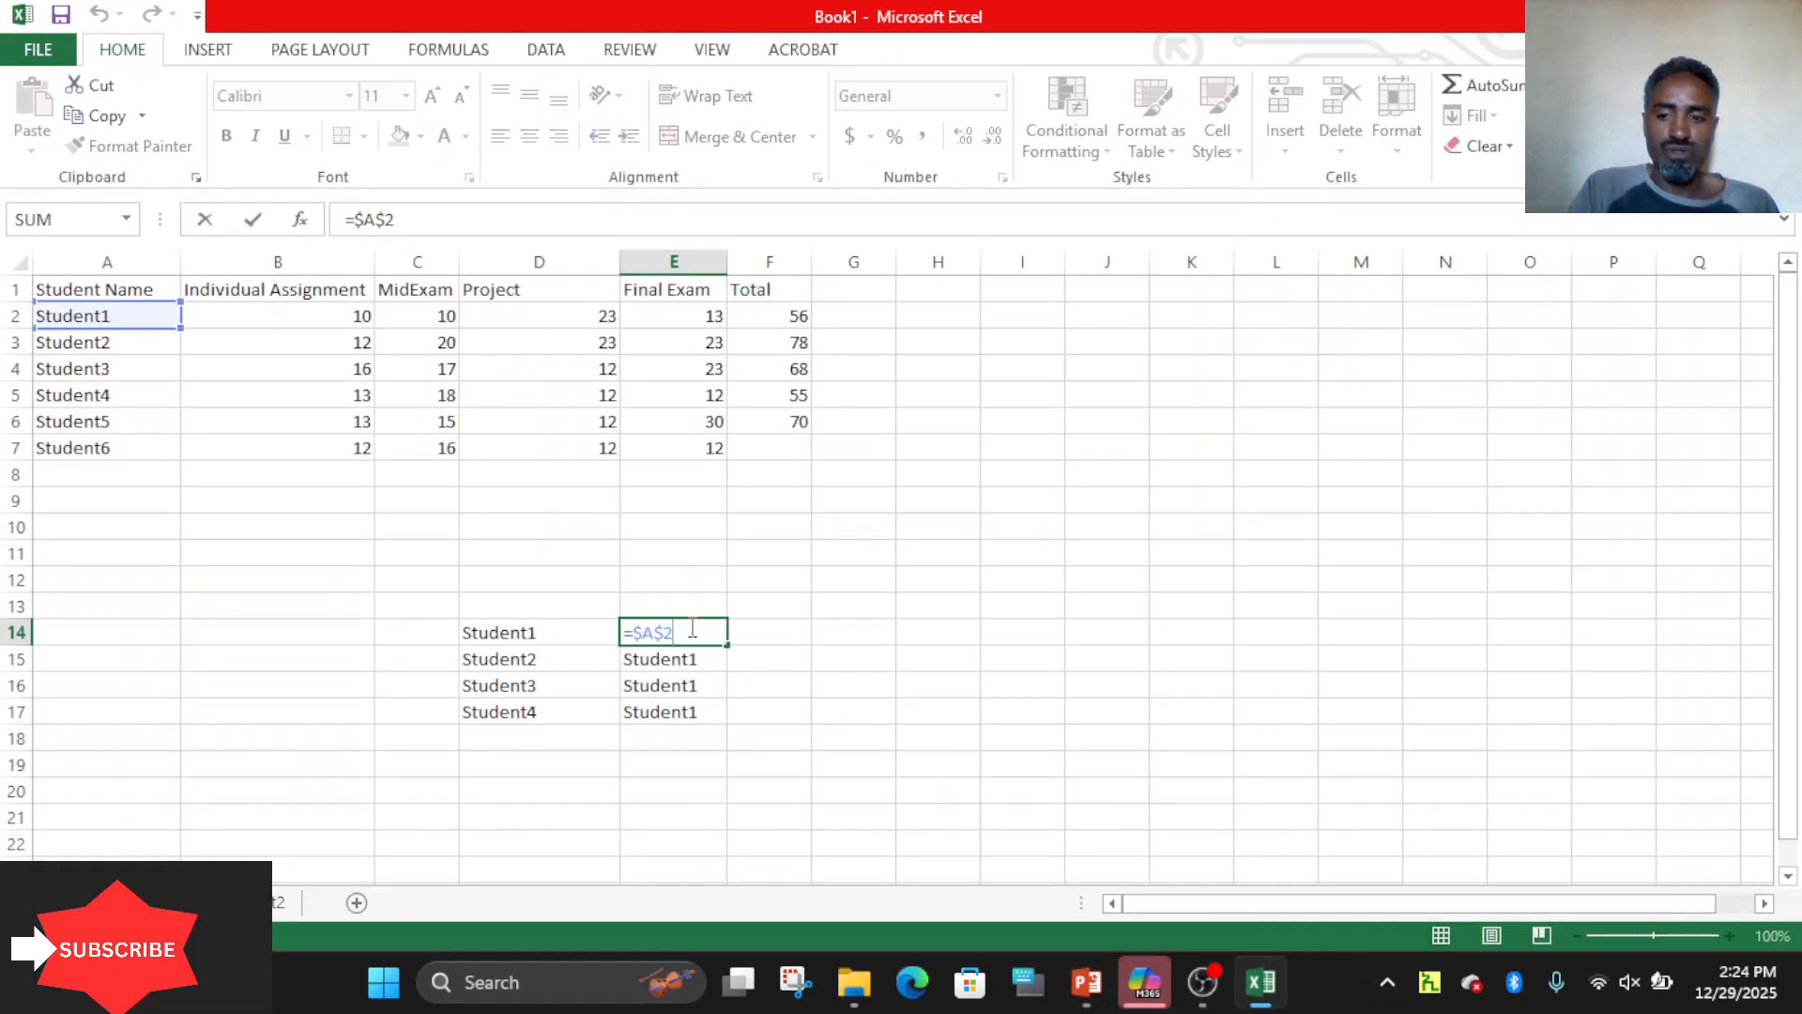
key("BackSpace")
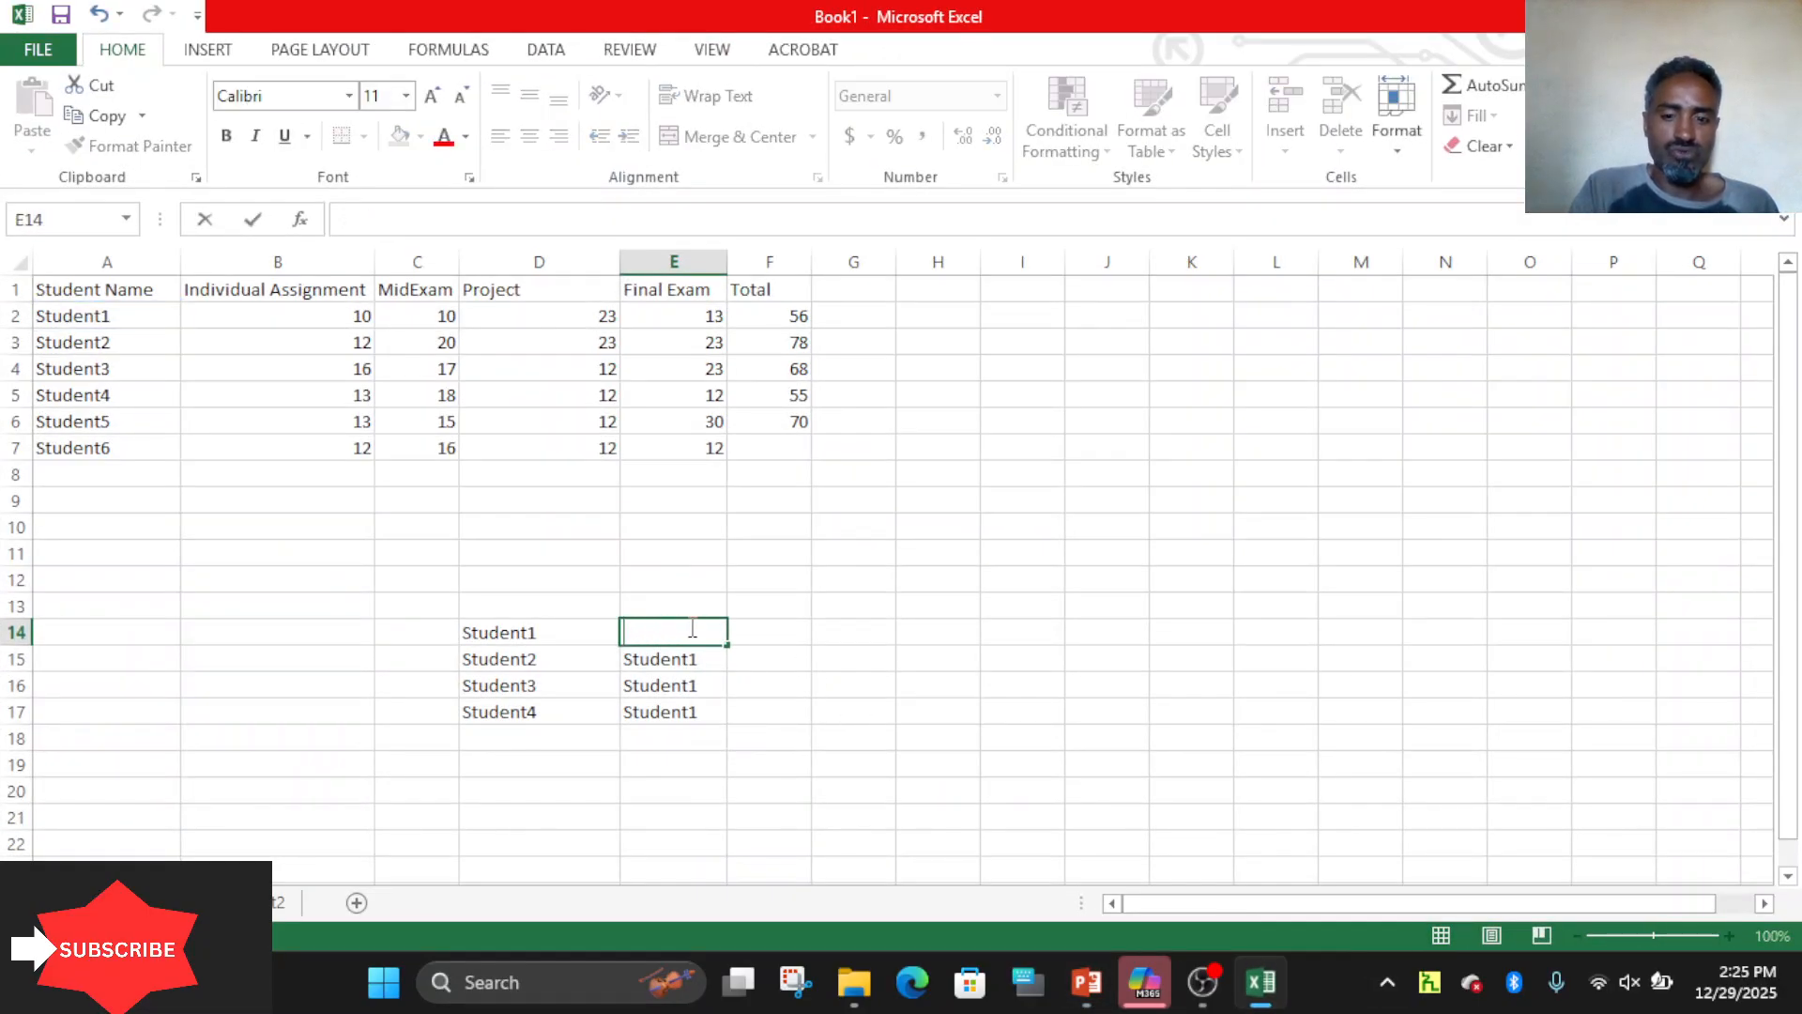
type("=a2")
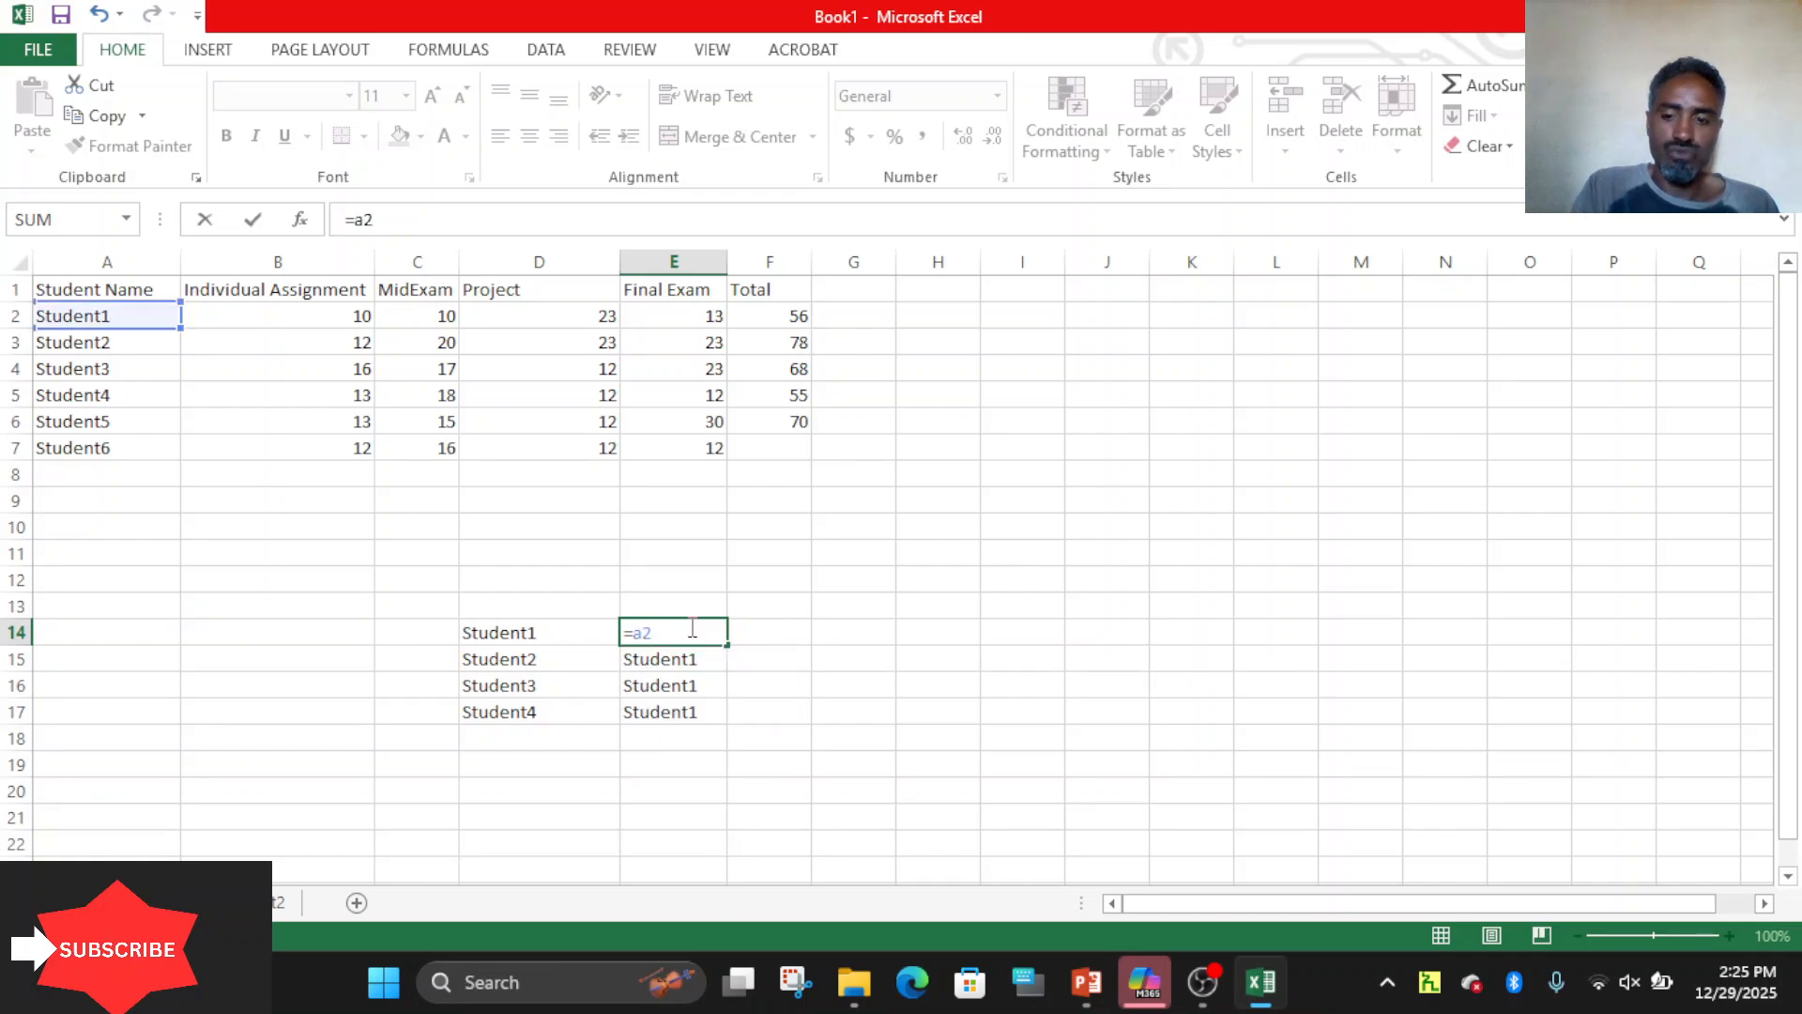
key("Return")
Convert the reference in E14 from relative to absolute so the formula is =$A$2.
left_click(691, 630)
double_click(698, 632)
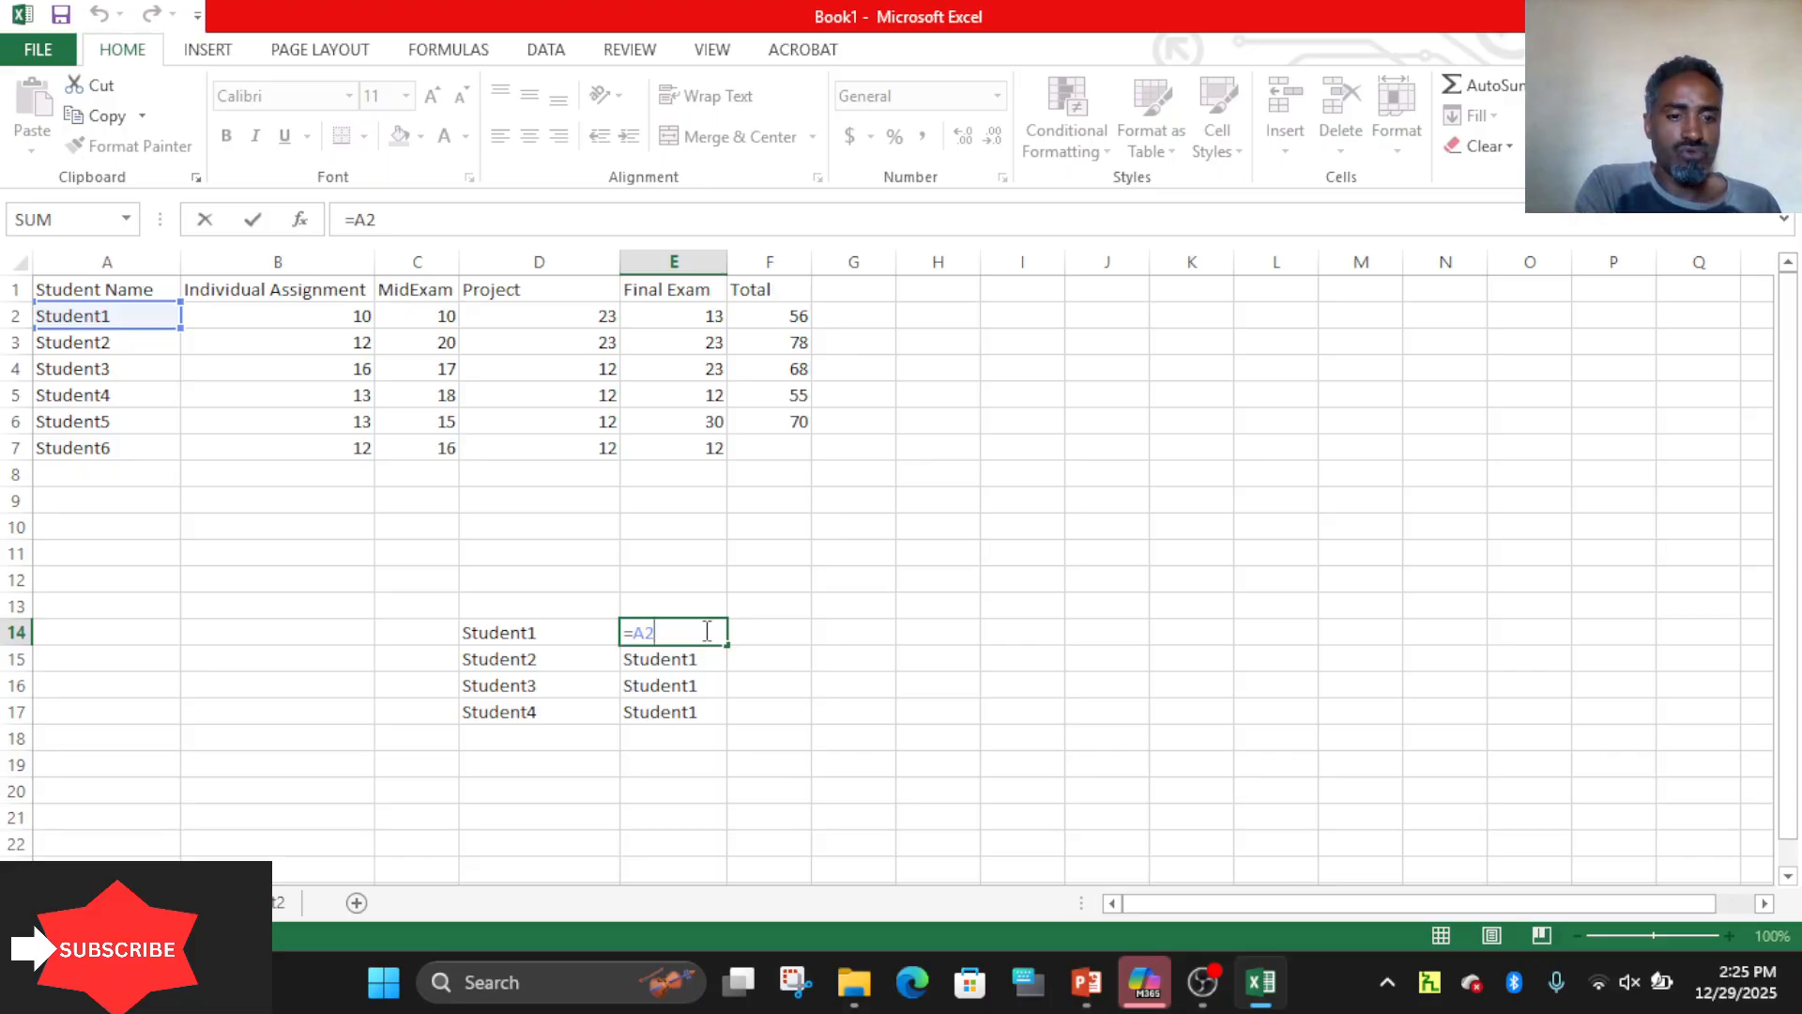
key("F4")
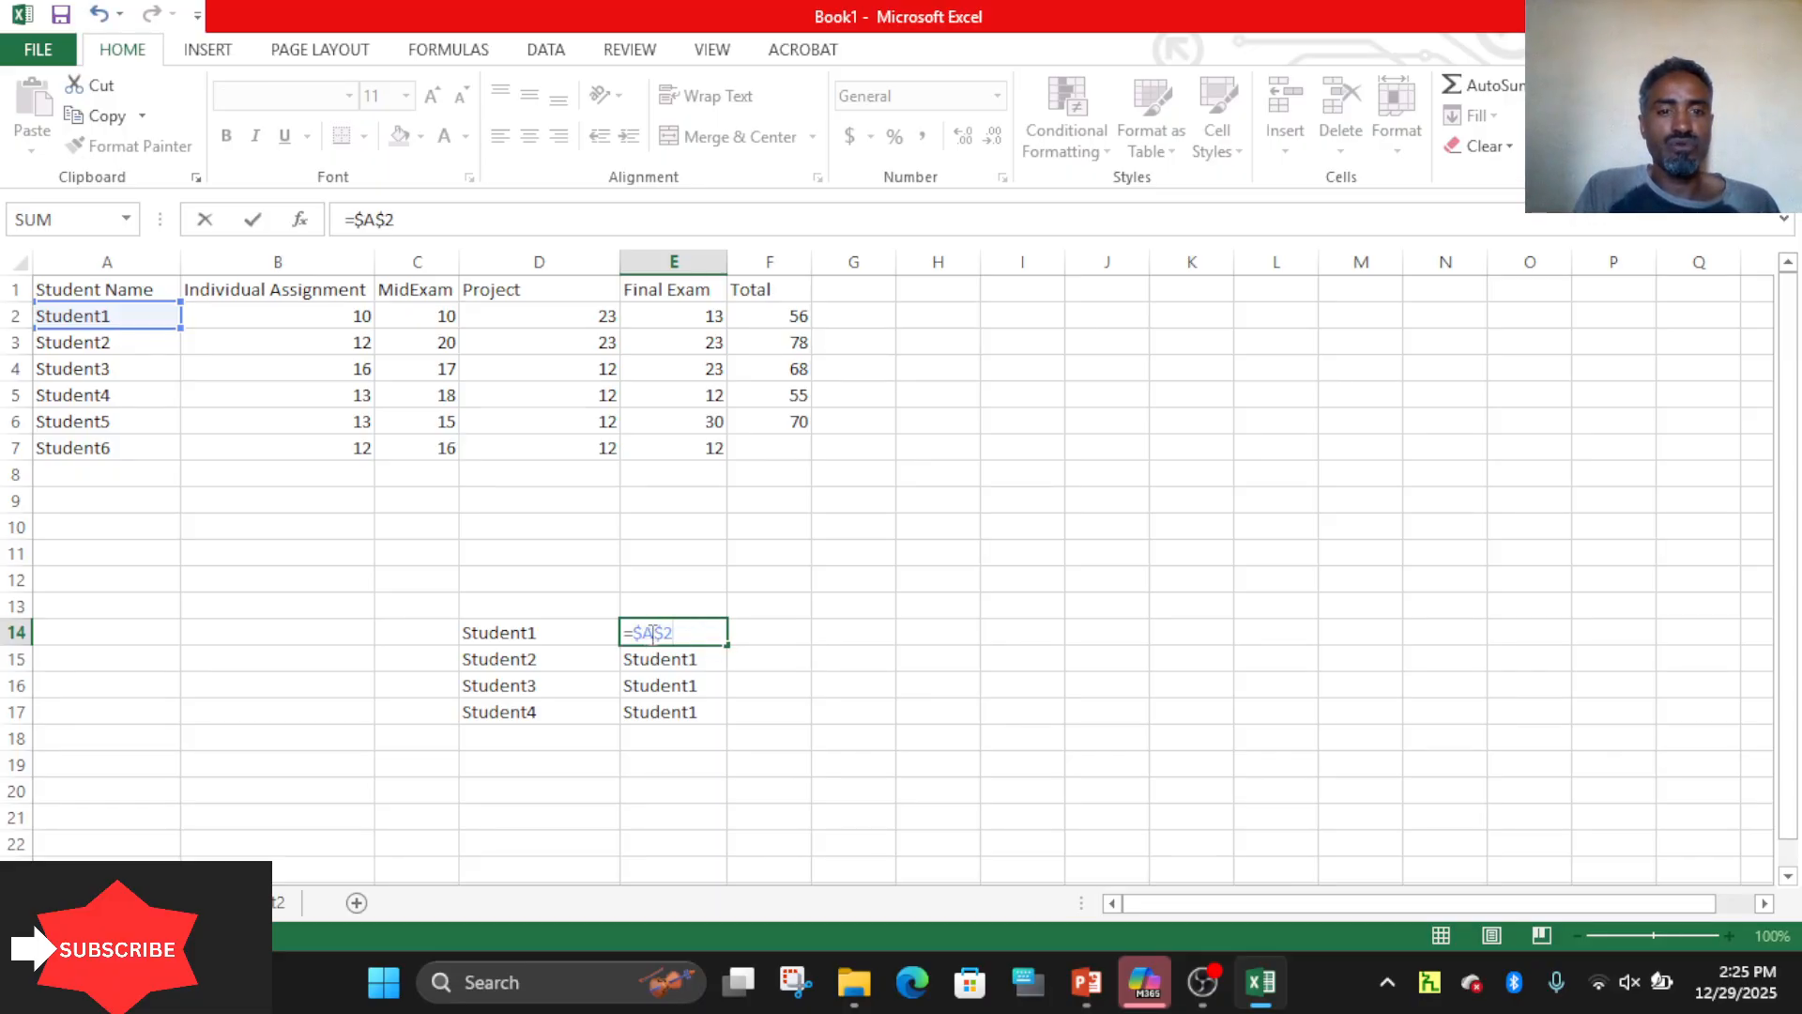
key("Return")
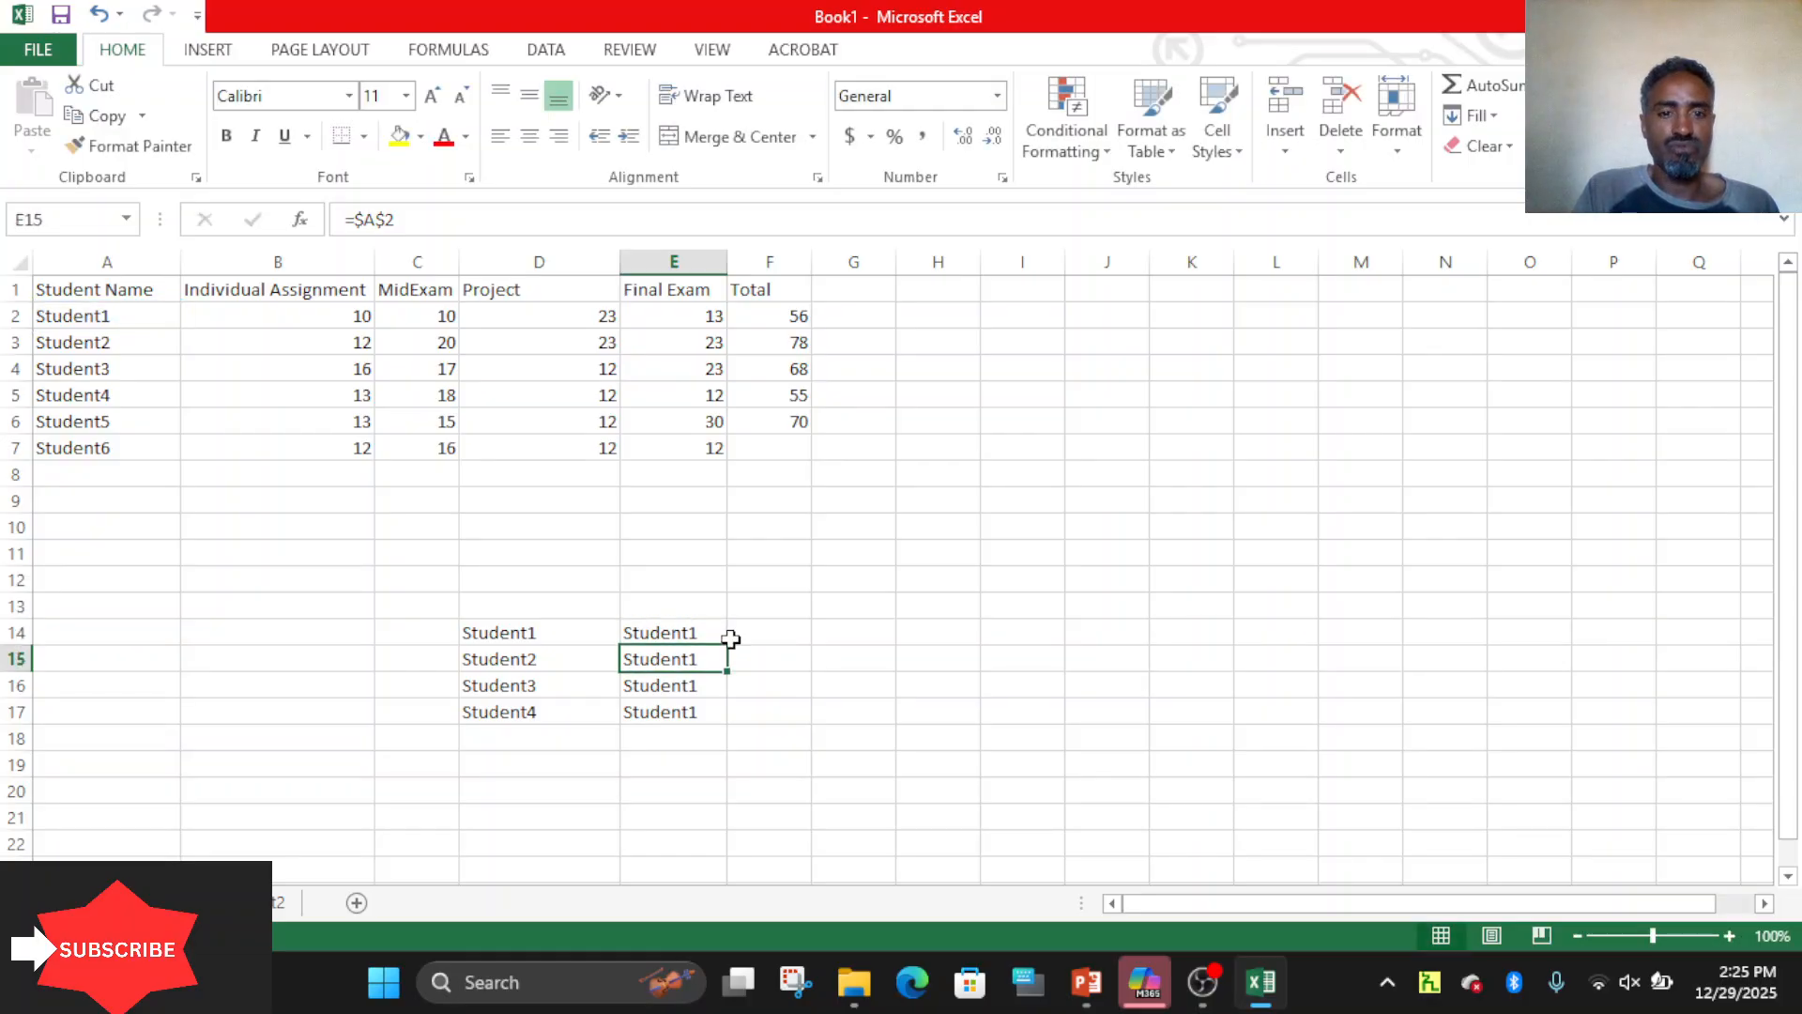
Switch to PowerPoint, present from the current slide through page 121, and close the presentation after ending the show.
left_click(1086, 982)
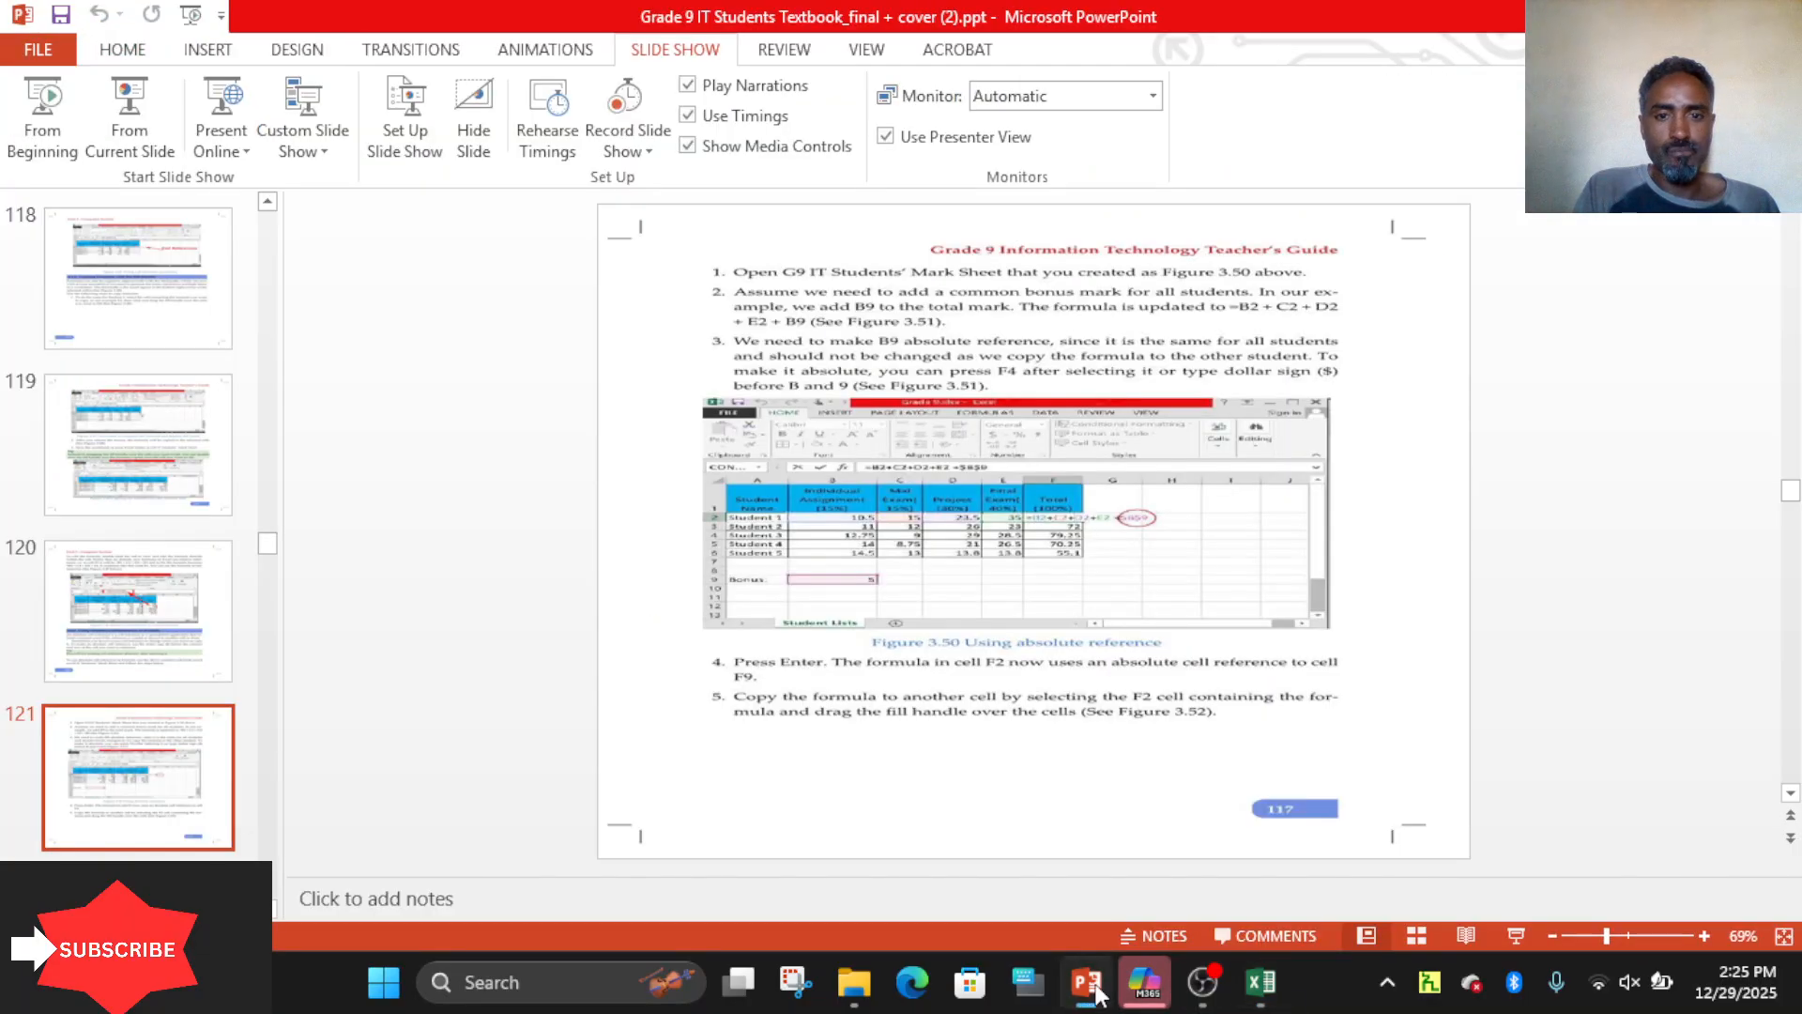
left_click(132, 131)
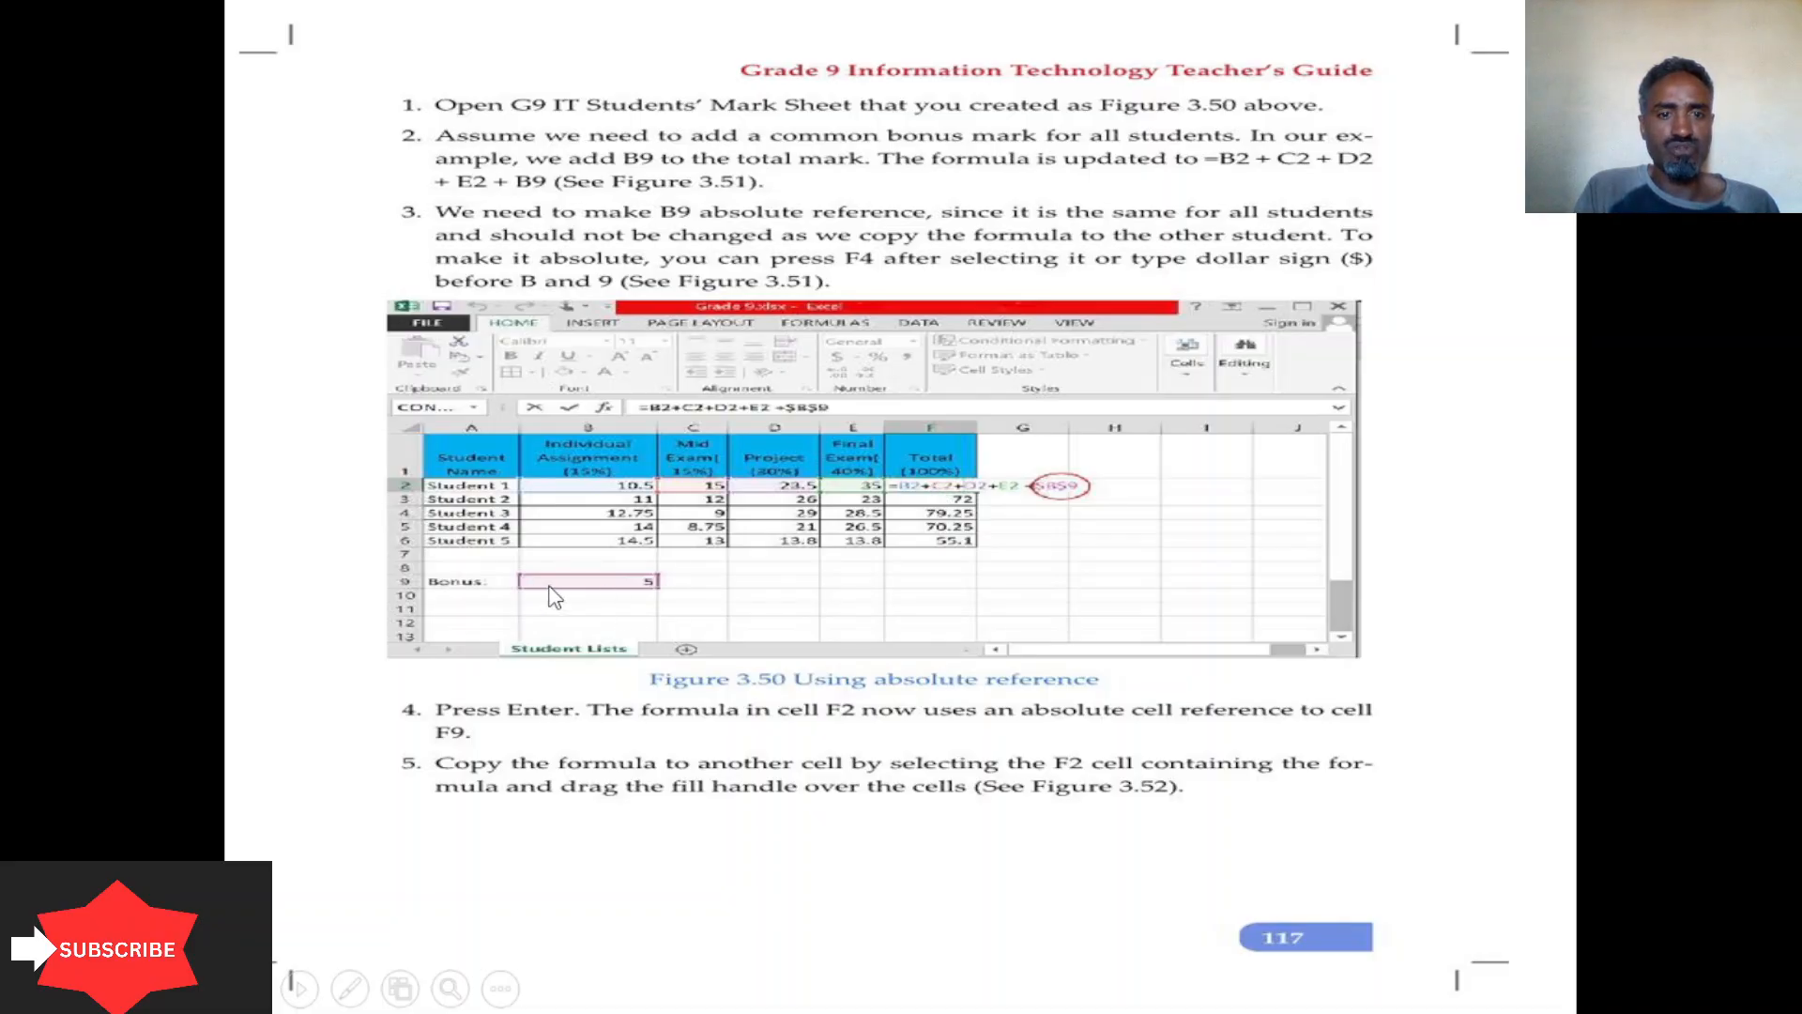
left_click(819, 650)
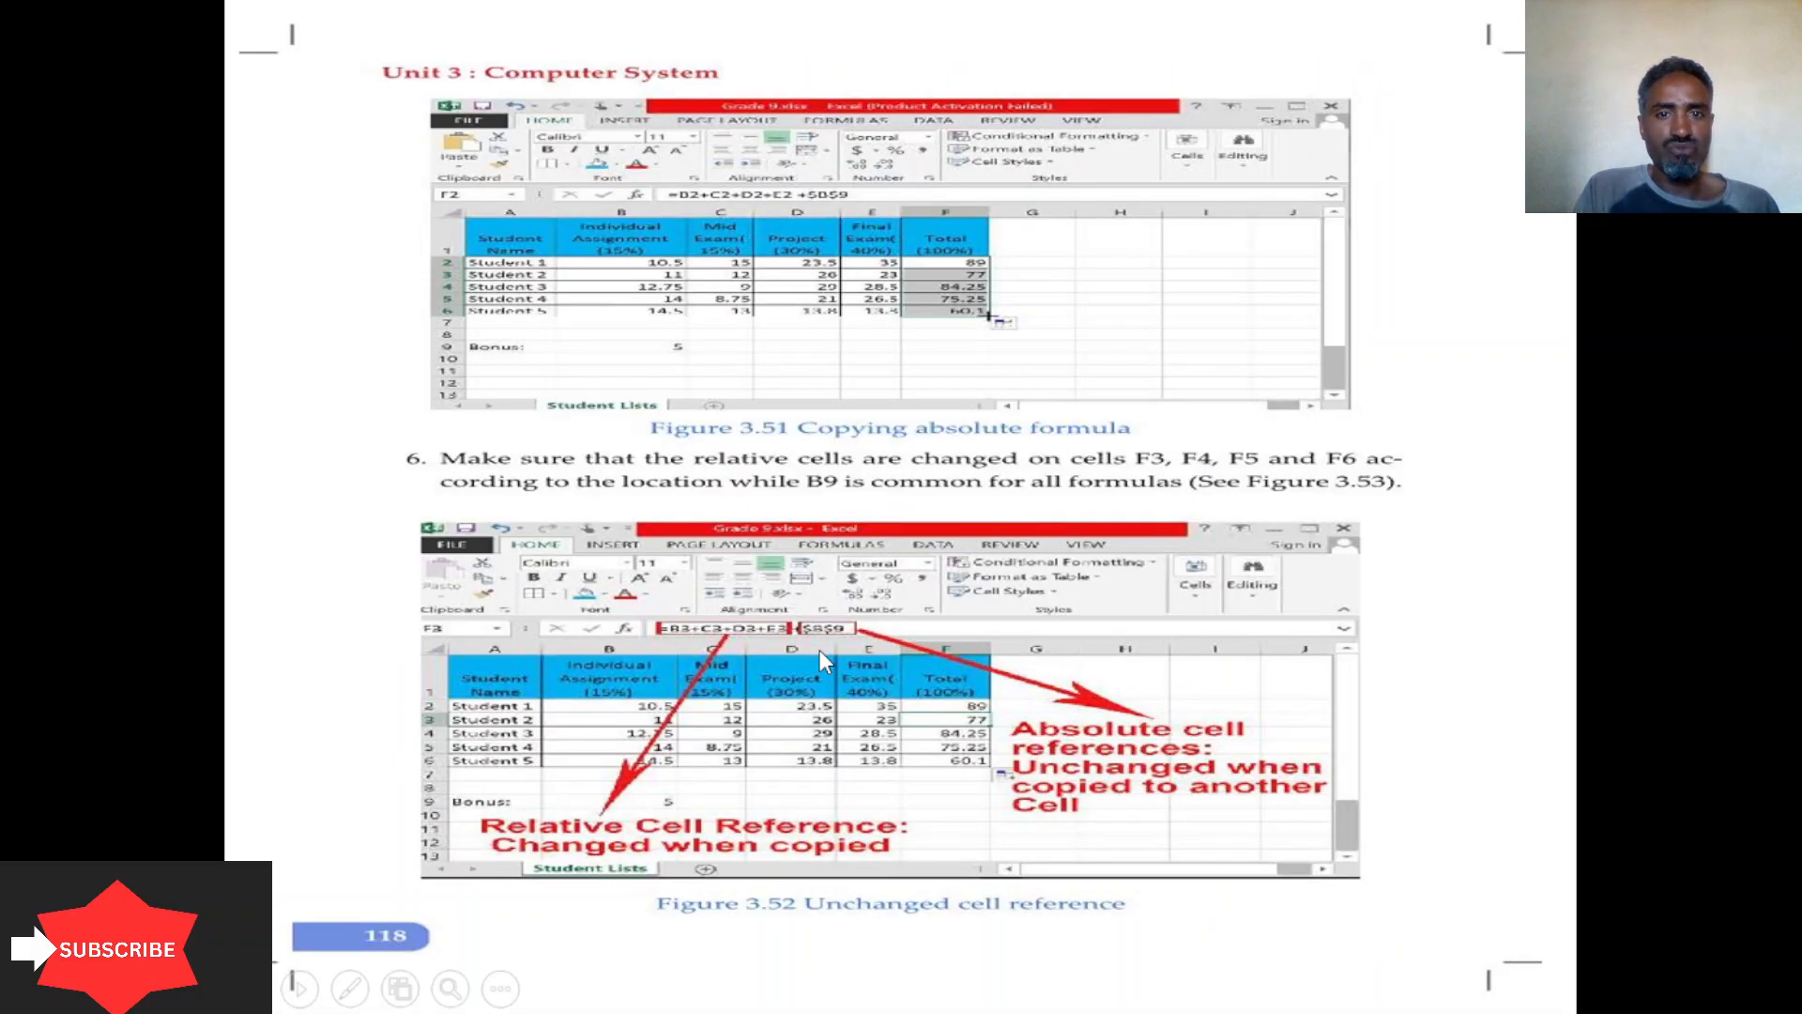
left_click(820, 649)
left_click(819, 649)
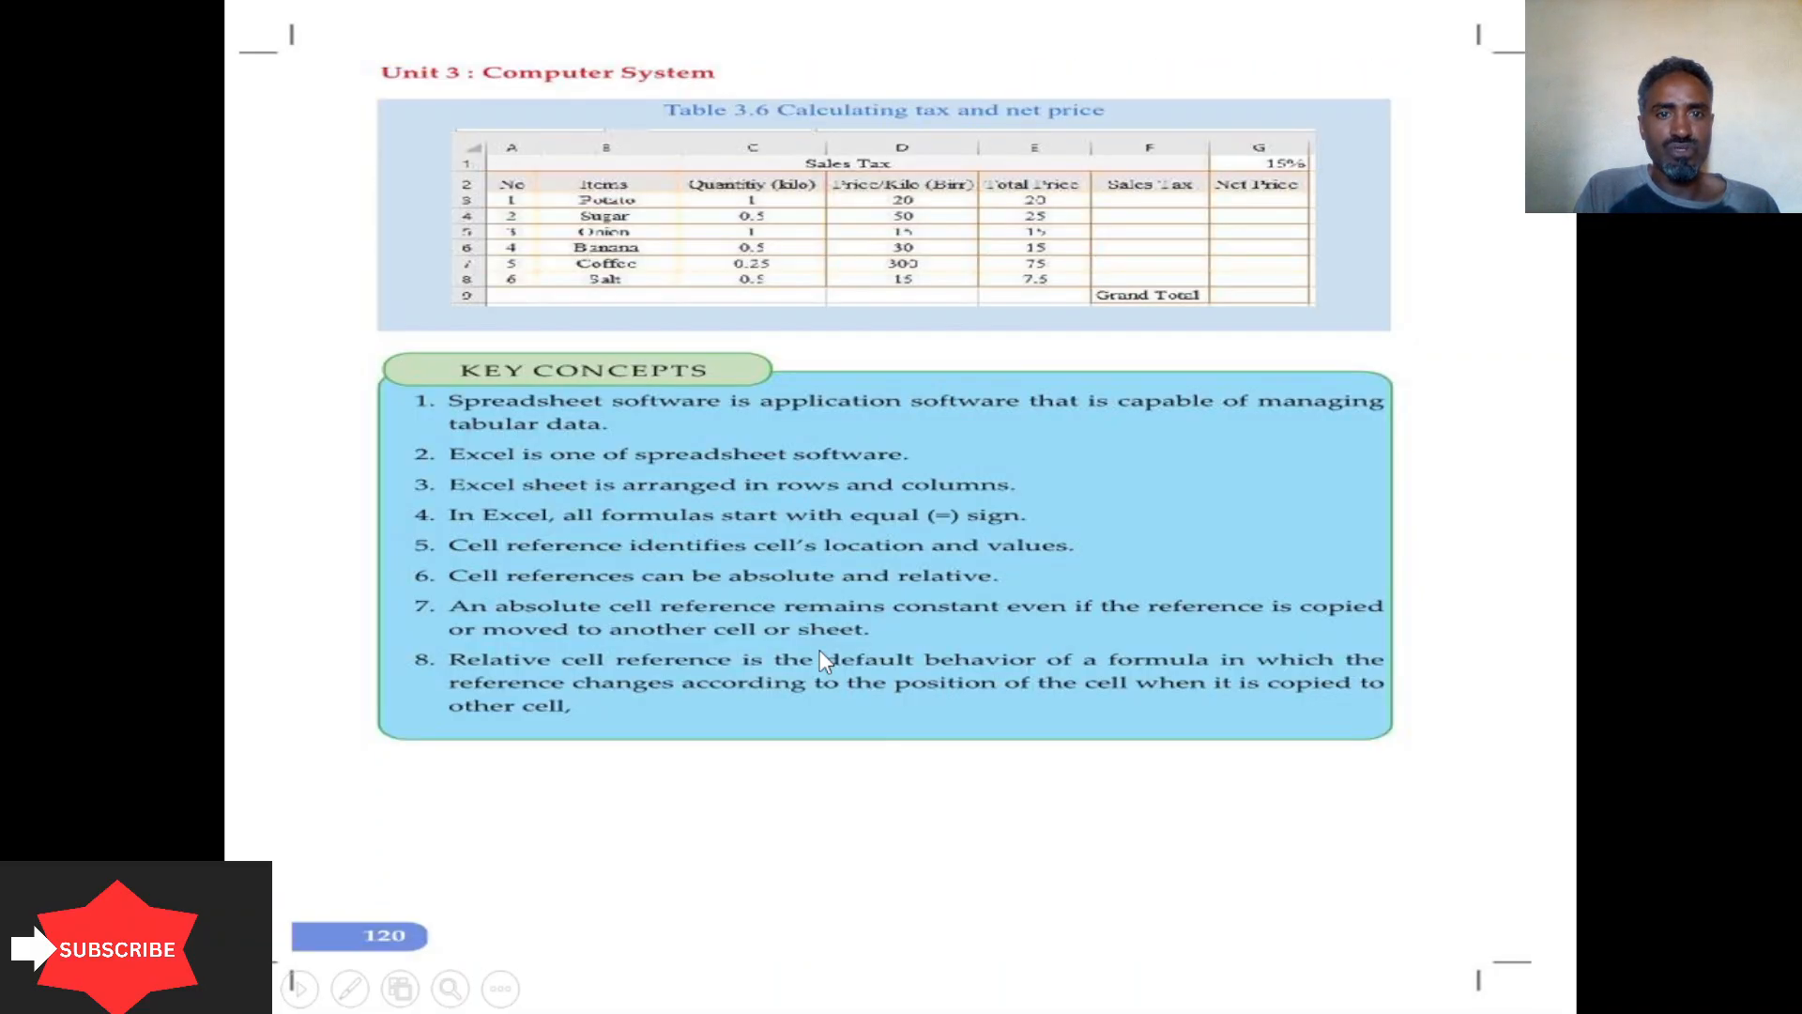
left_click(819, 650)
right_click(819, 650)
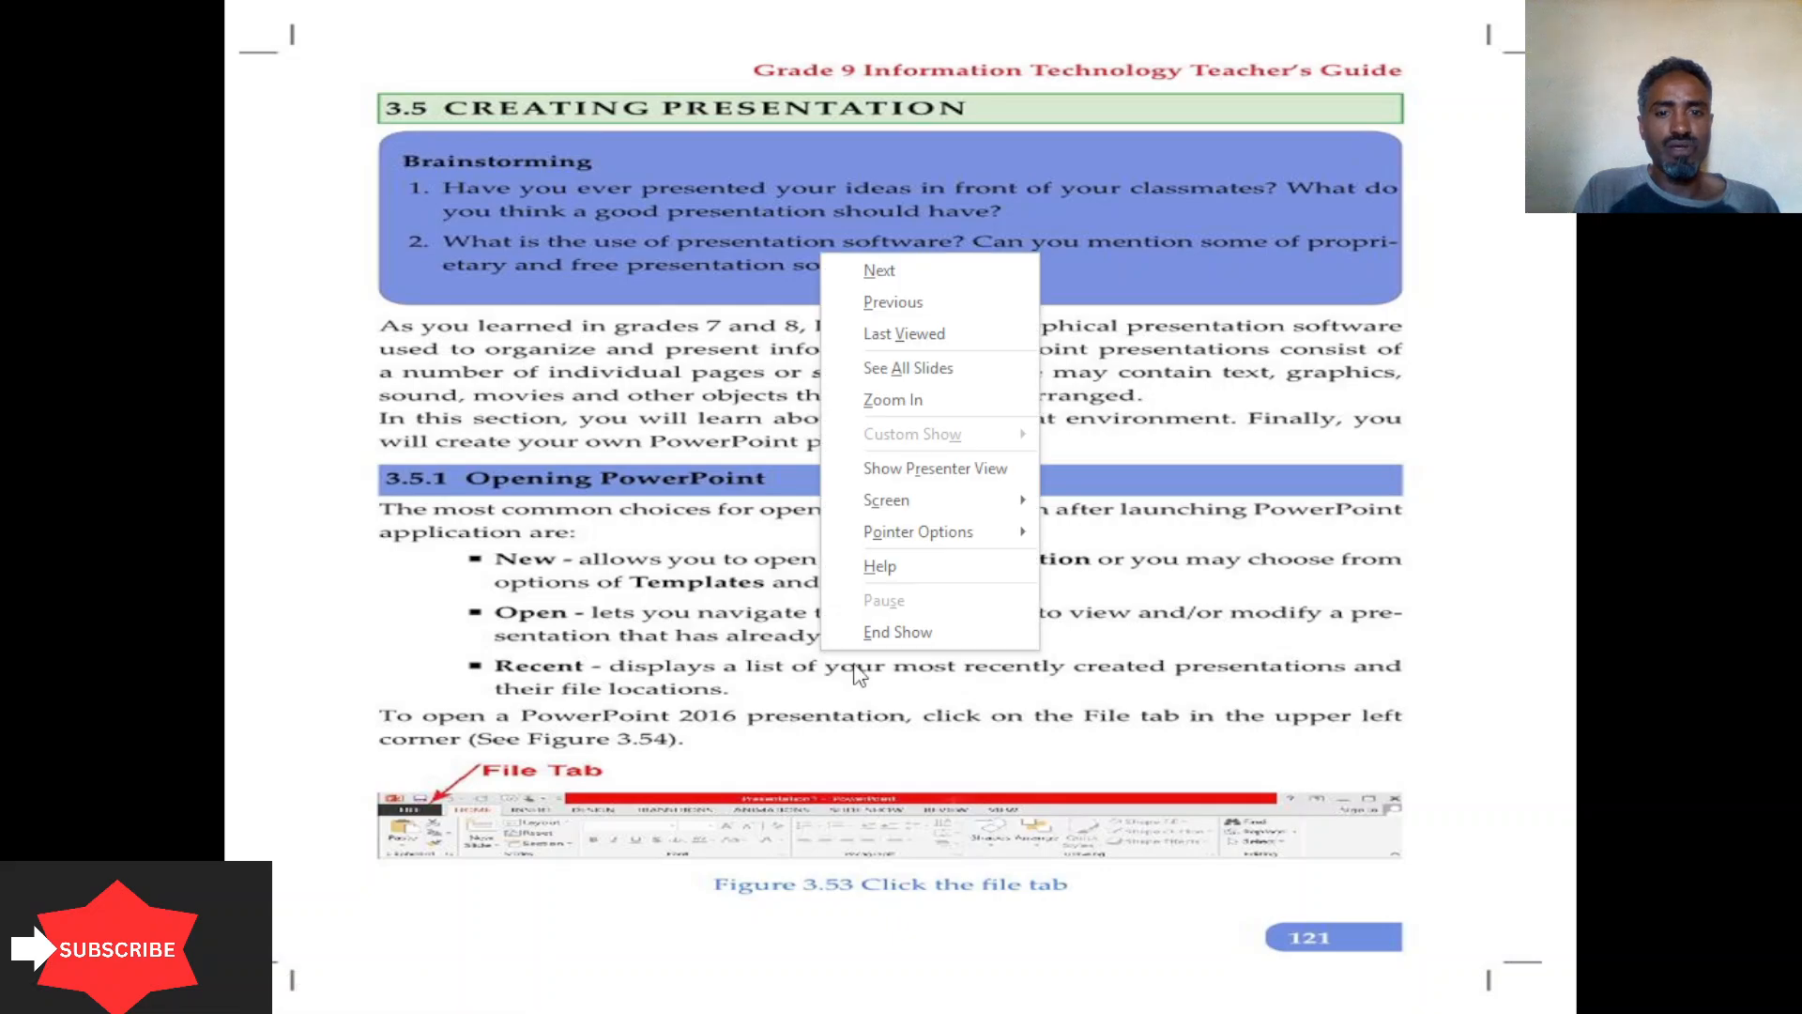
left_click(905, 642)
left_click(1780, 15)
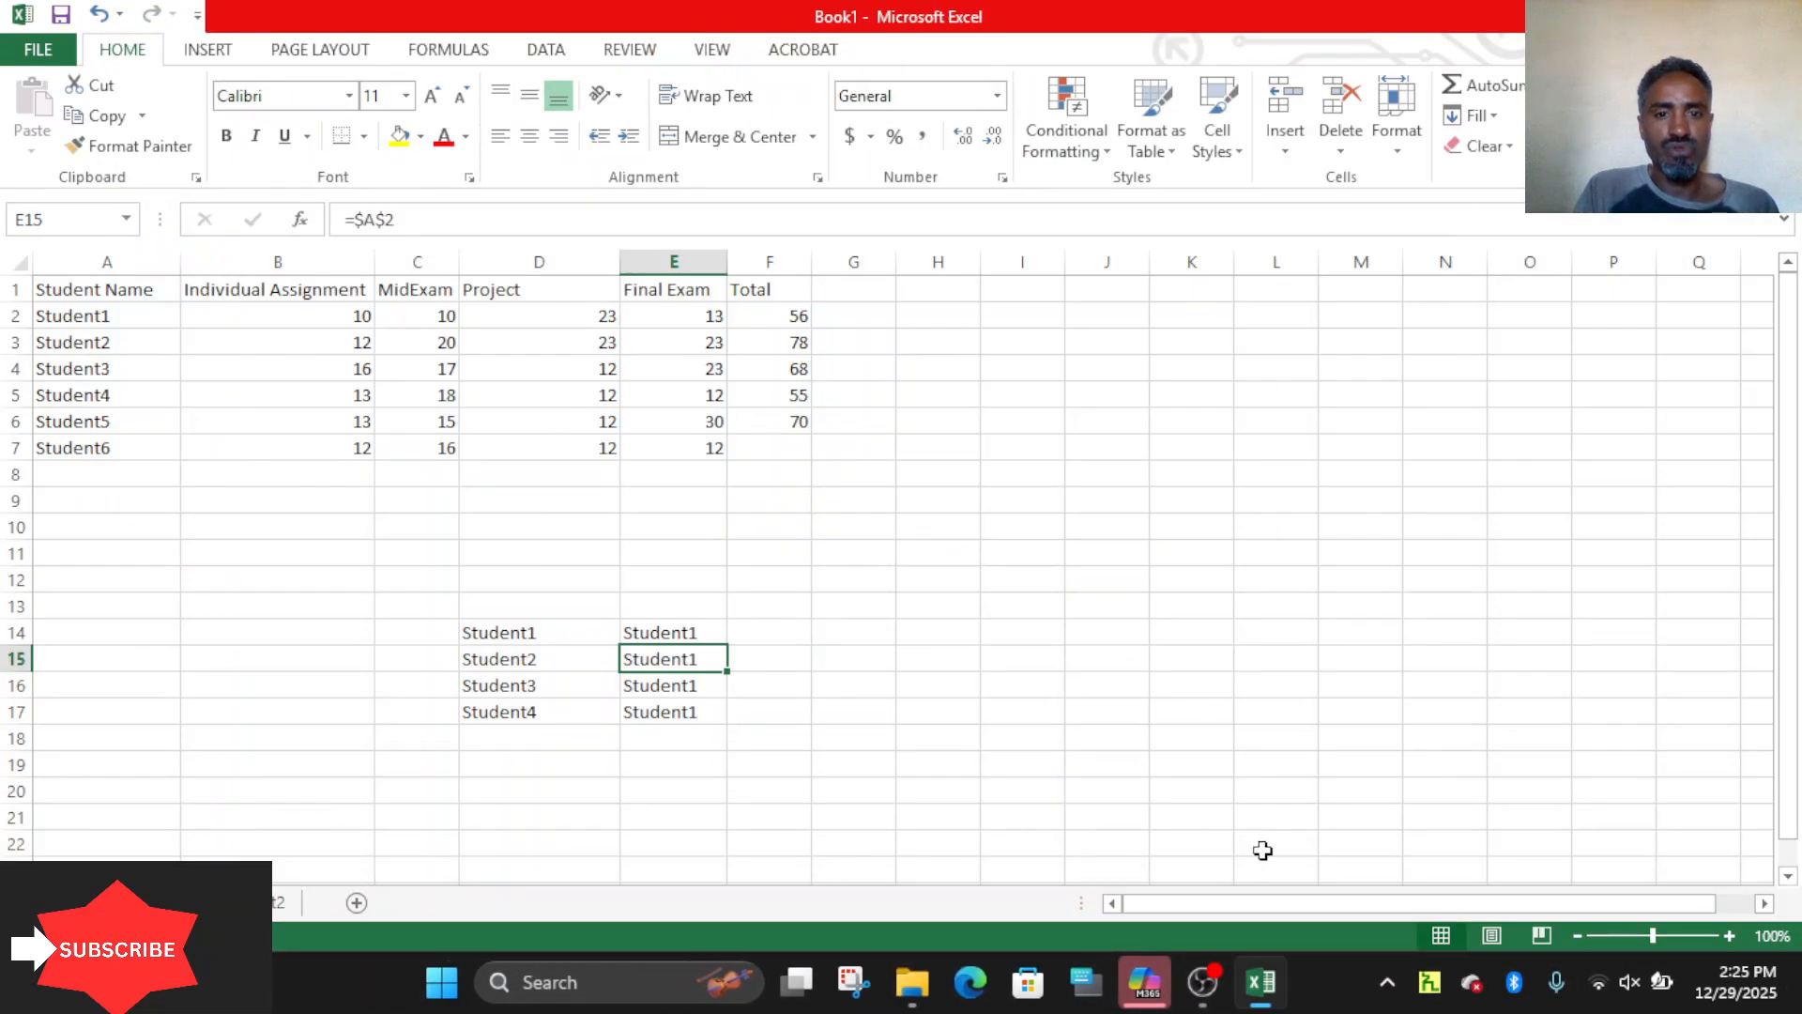
Fill the Total formula from F6 down to F7 for Student6.
left_click(793, 418)
left_click_drag(817, 436, 814, 458)
left_click(477, 577)
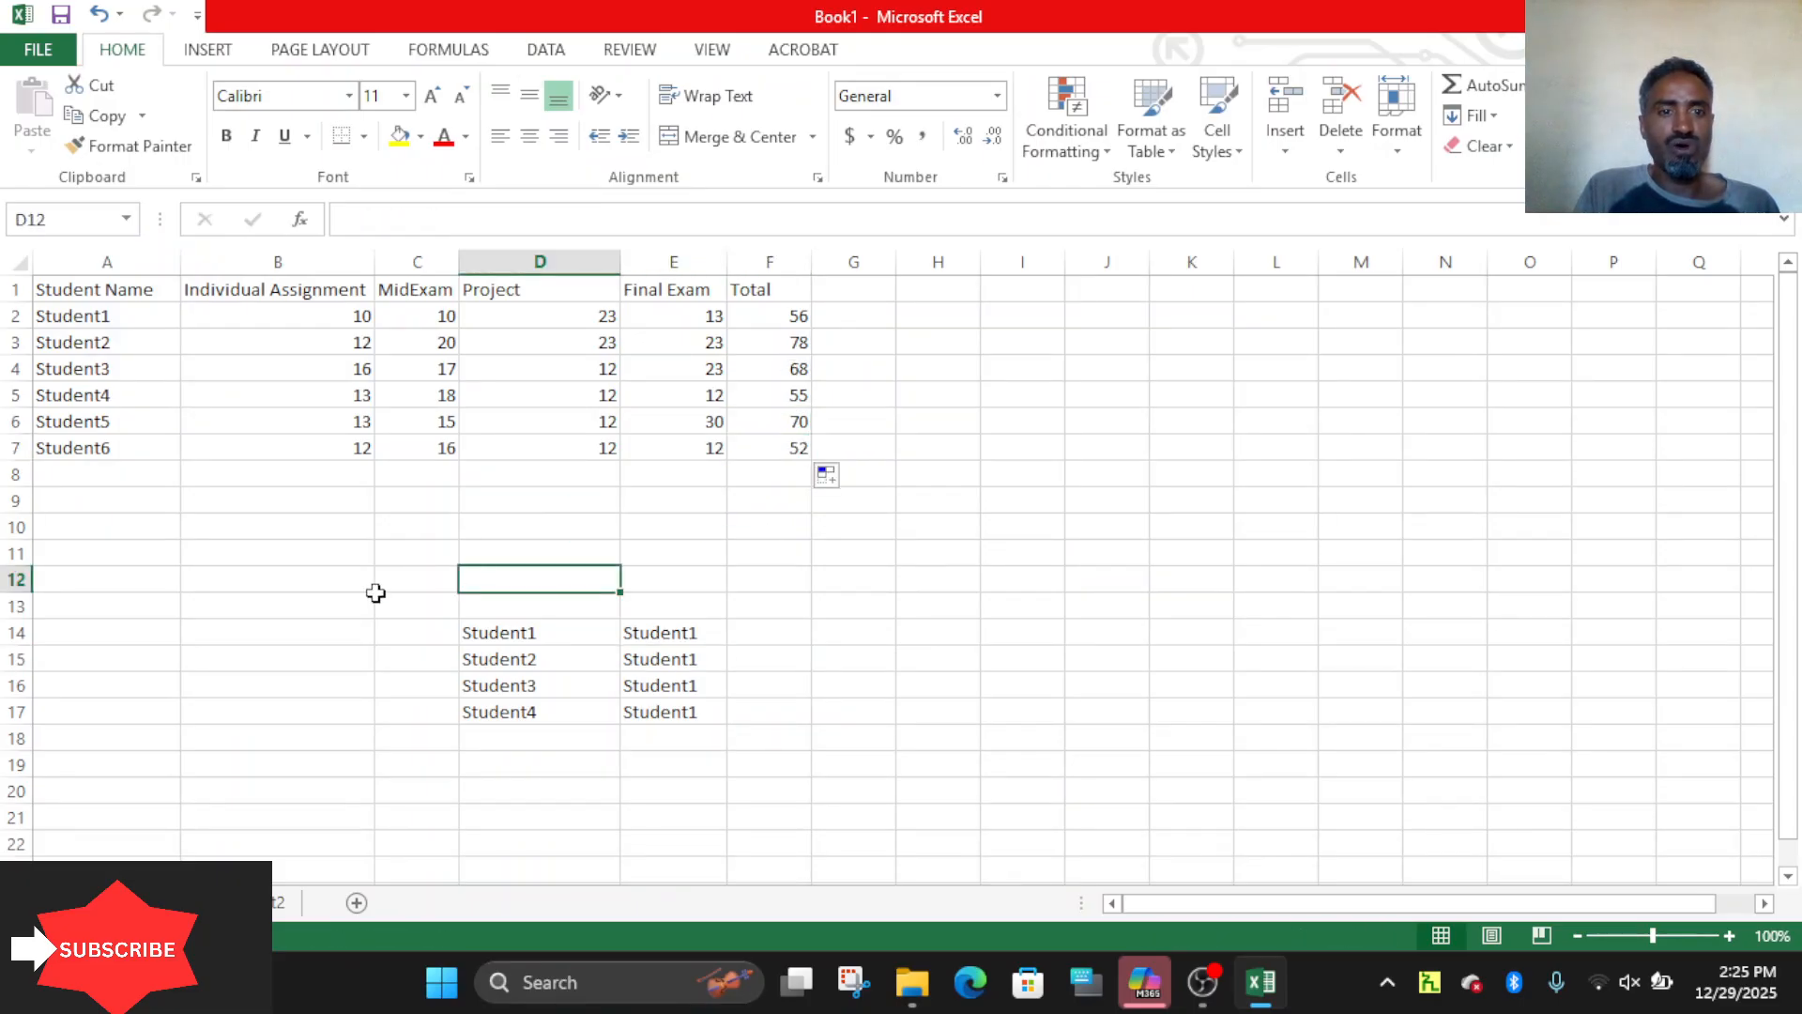
Enter the label BONUS in B10 and the value 5 in C10.
left_click(338, 548)
left_click(333, 523)
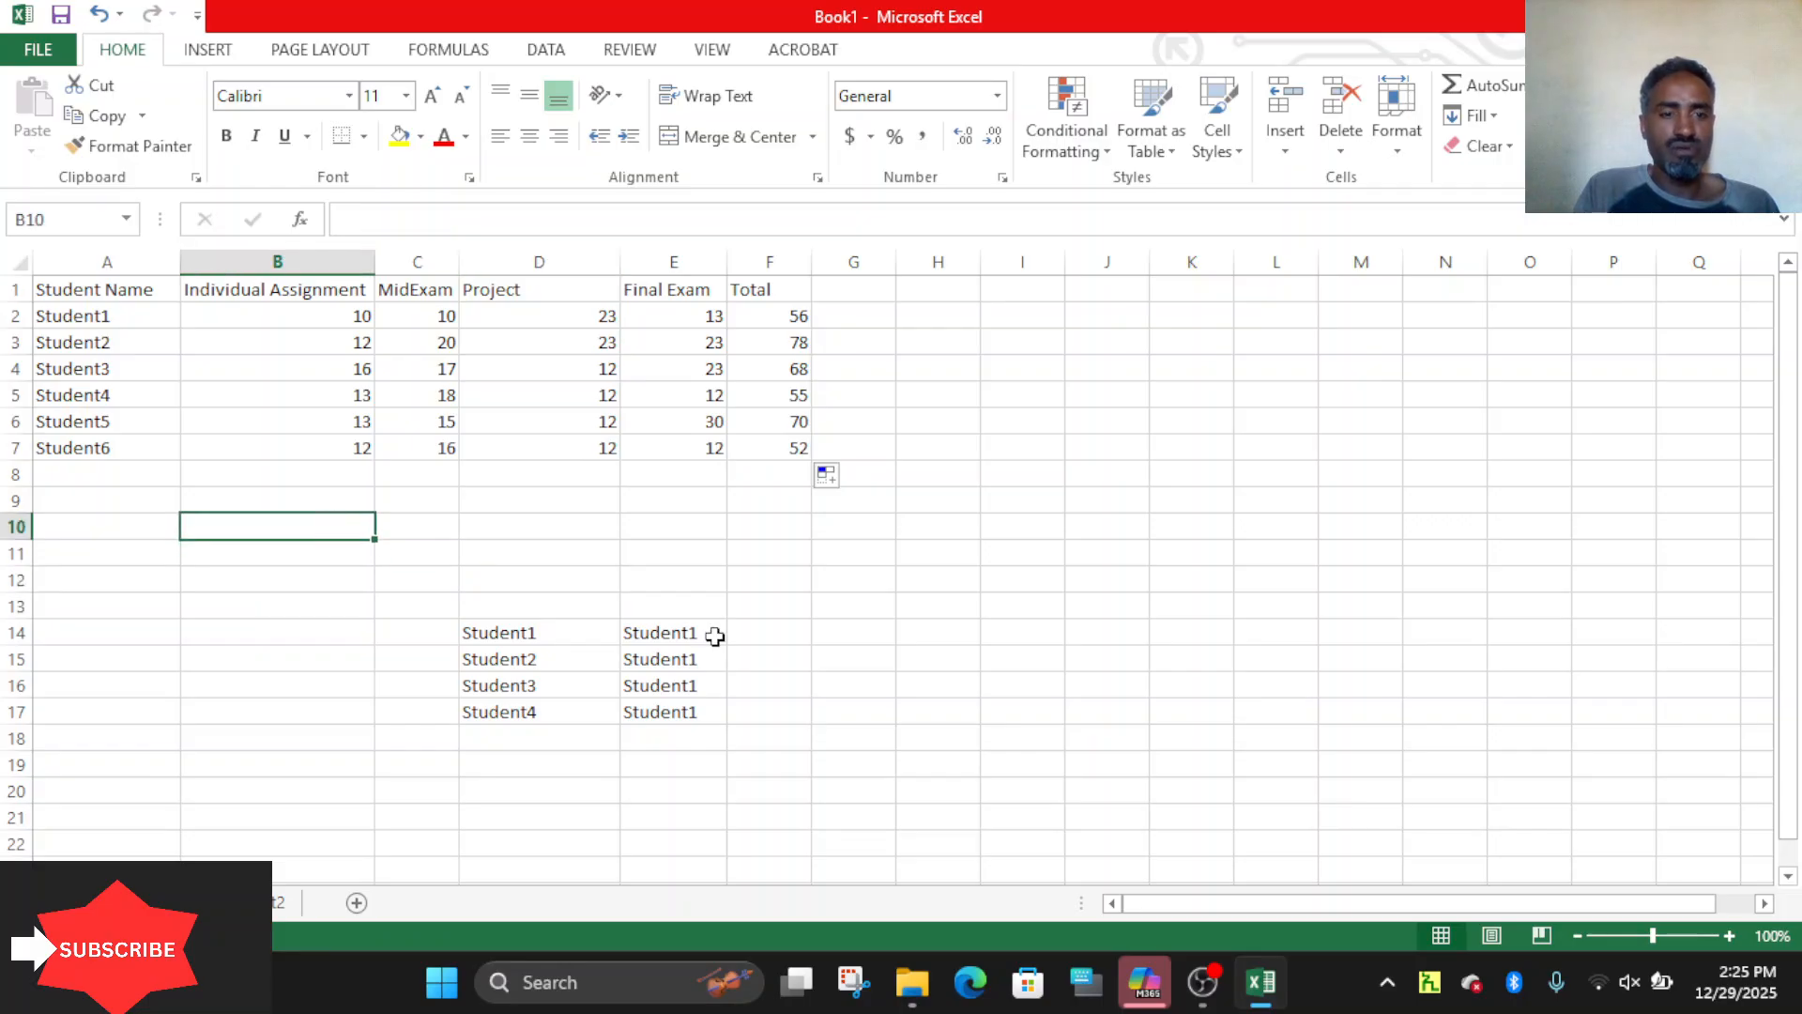
type("BON")
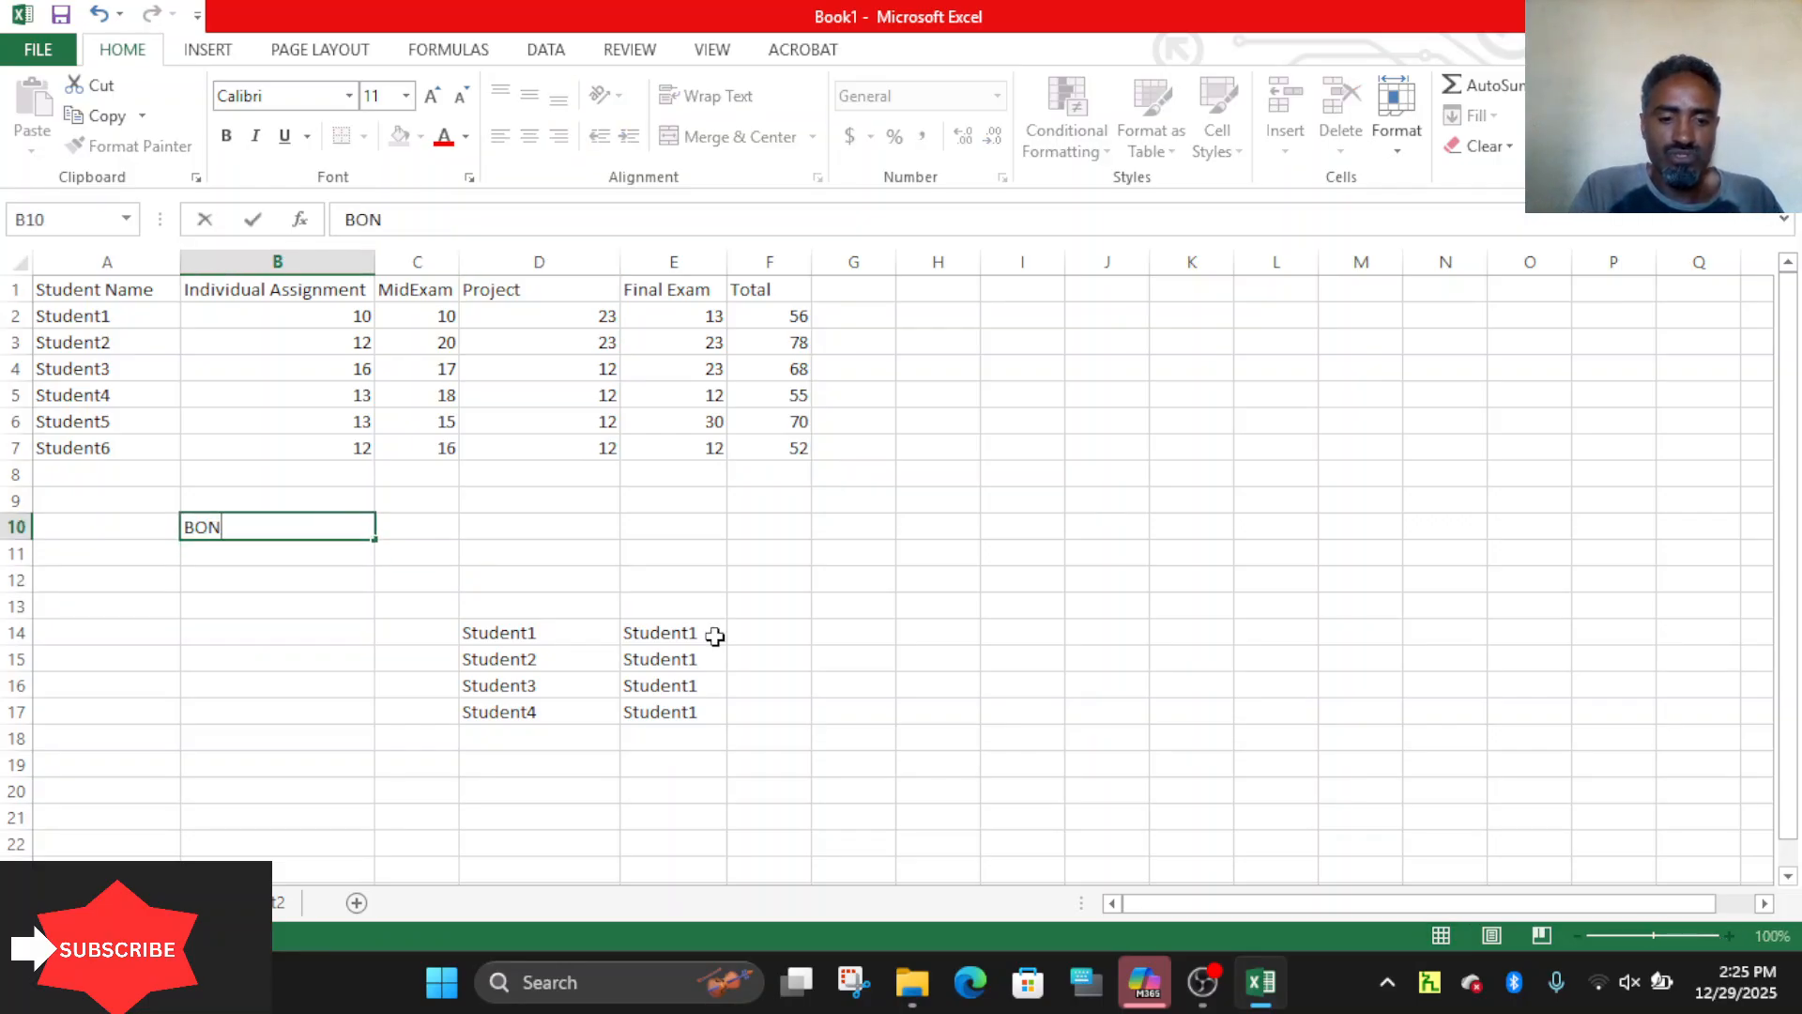
type("US")
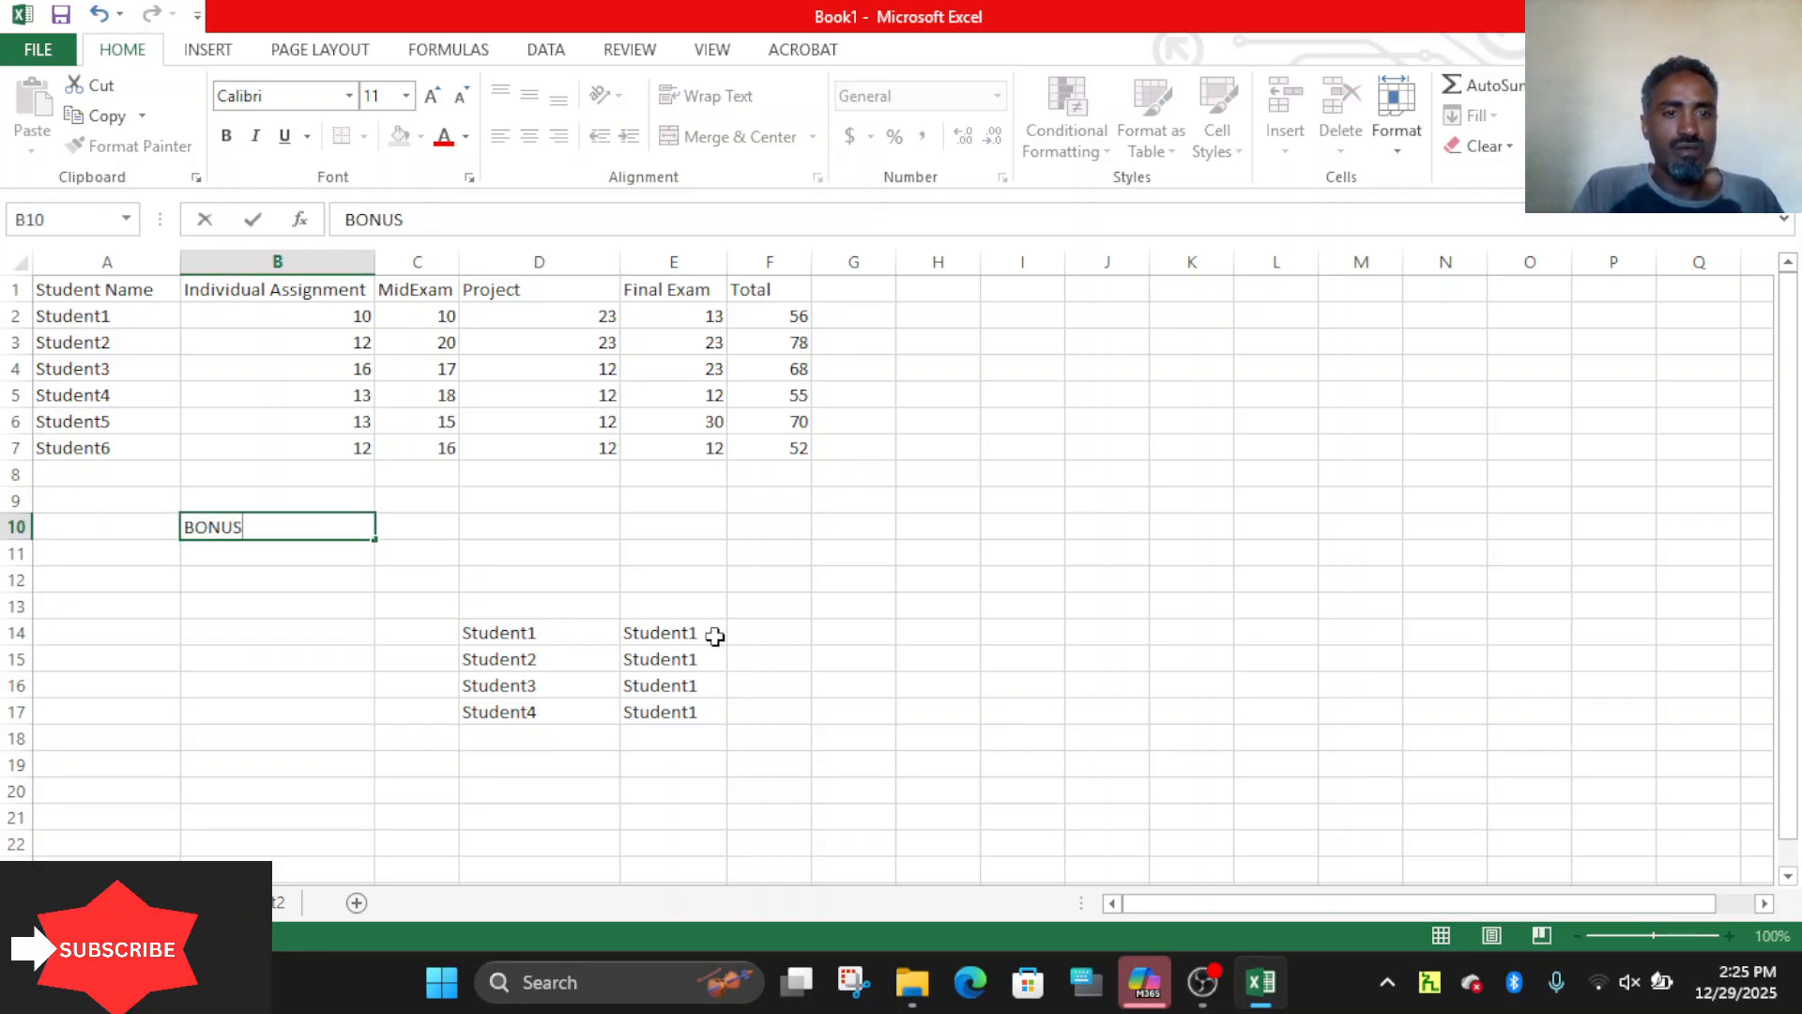
left_click(408, 532)
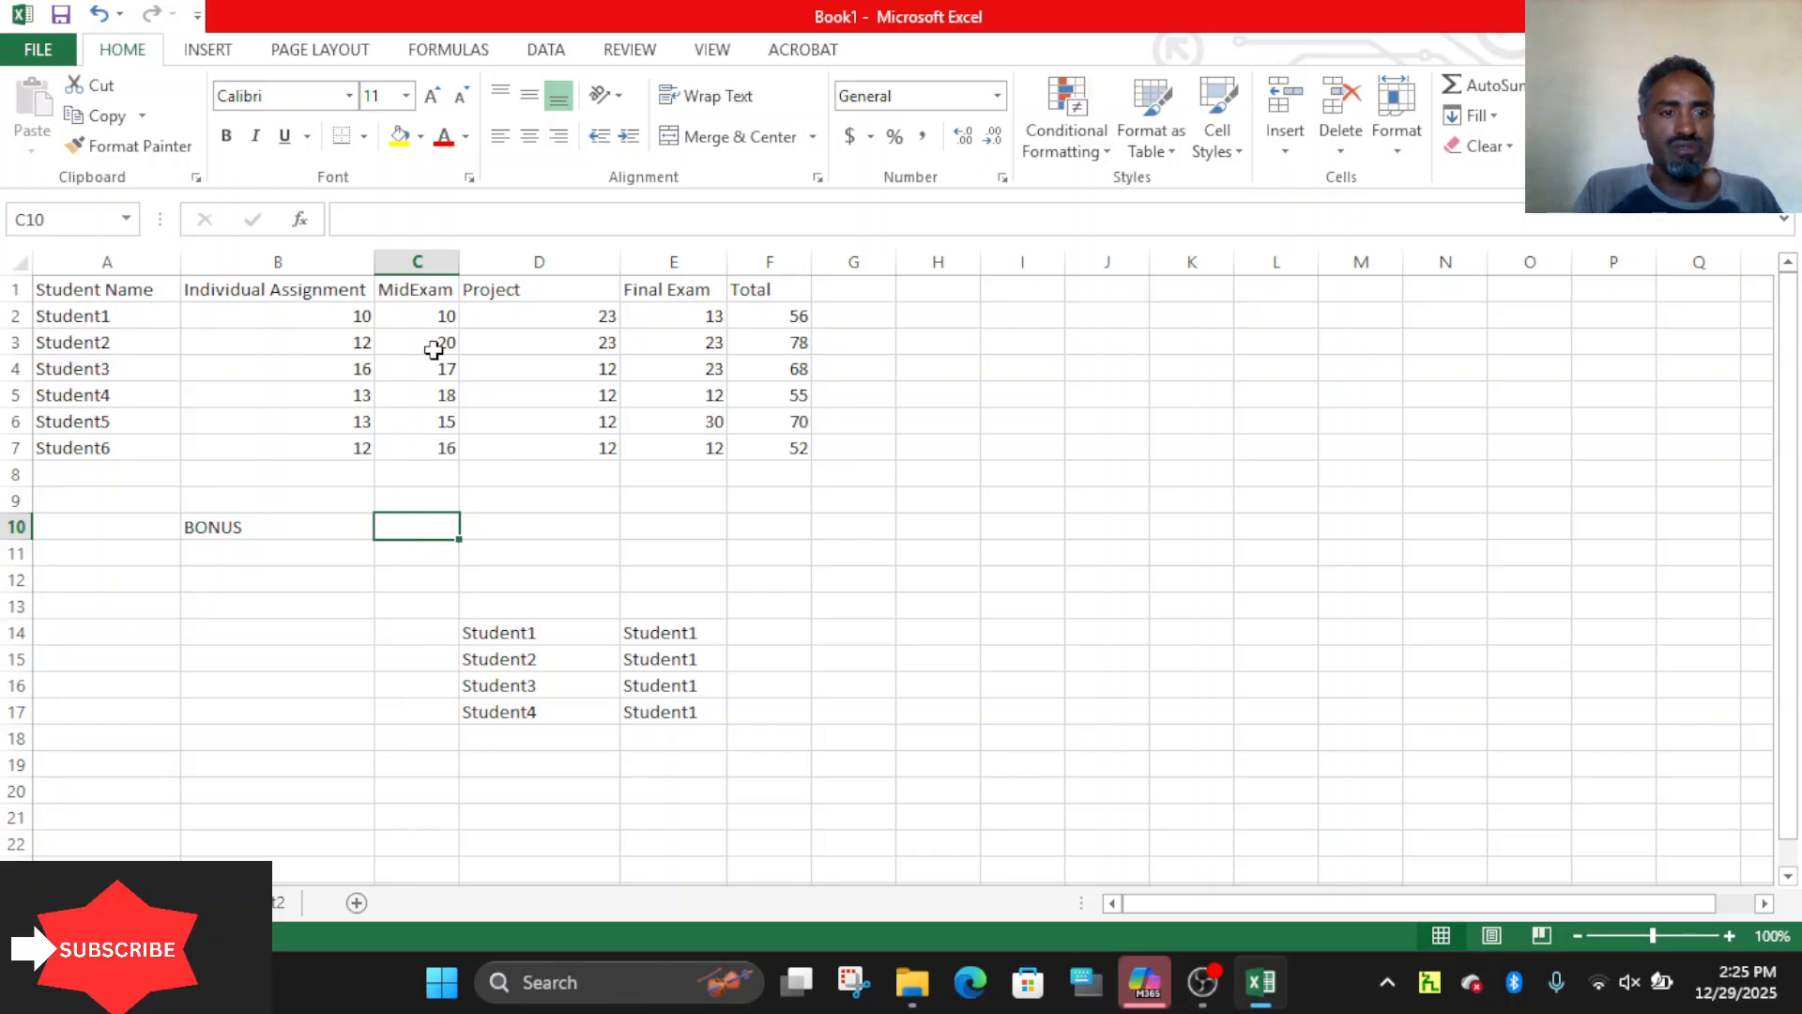
type("5")
left_click(515, 523)
left_click(432, 530)
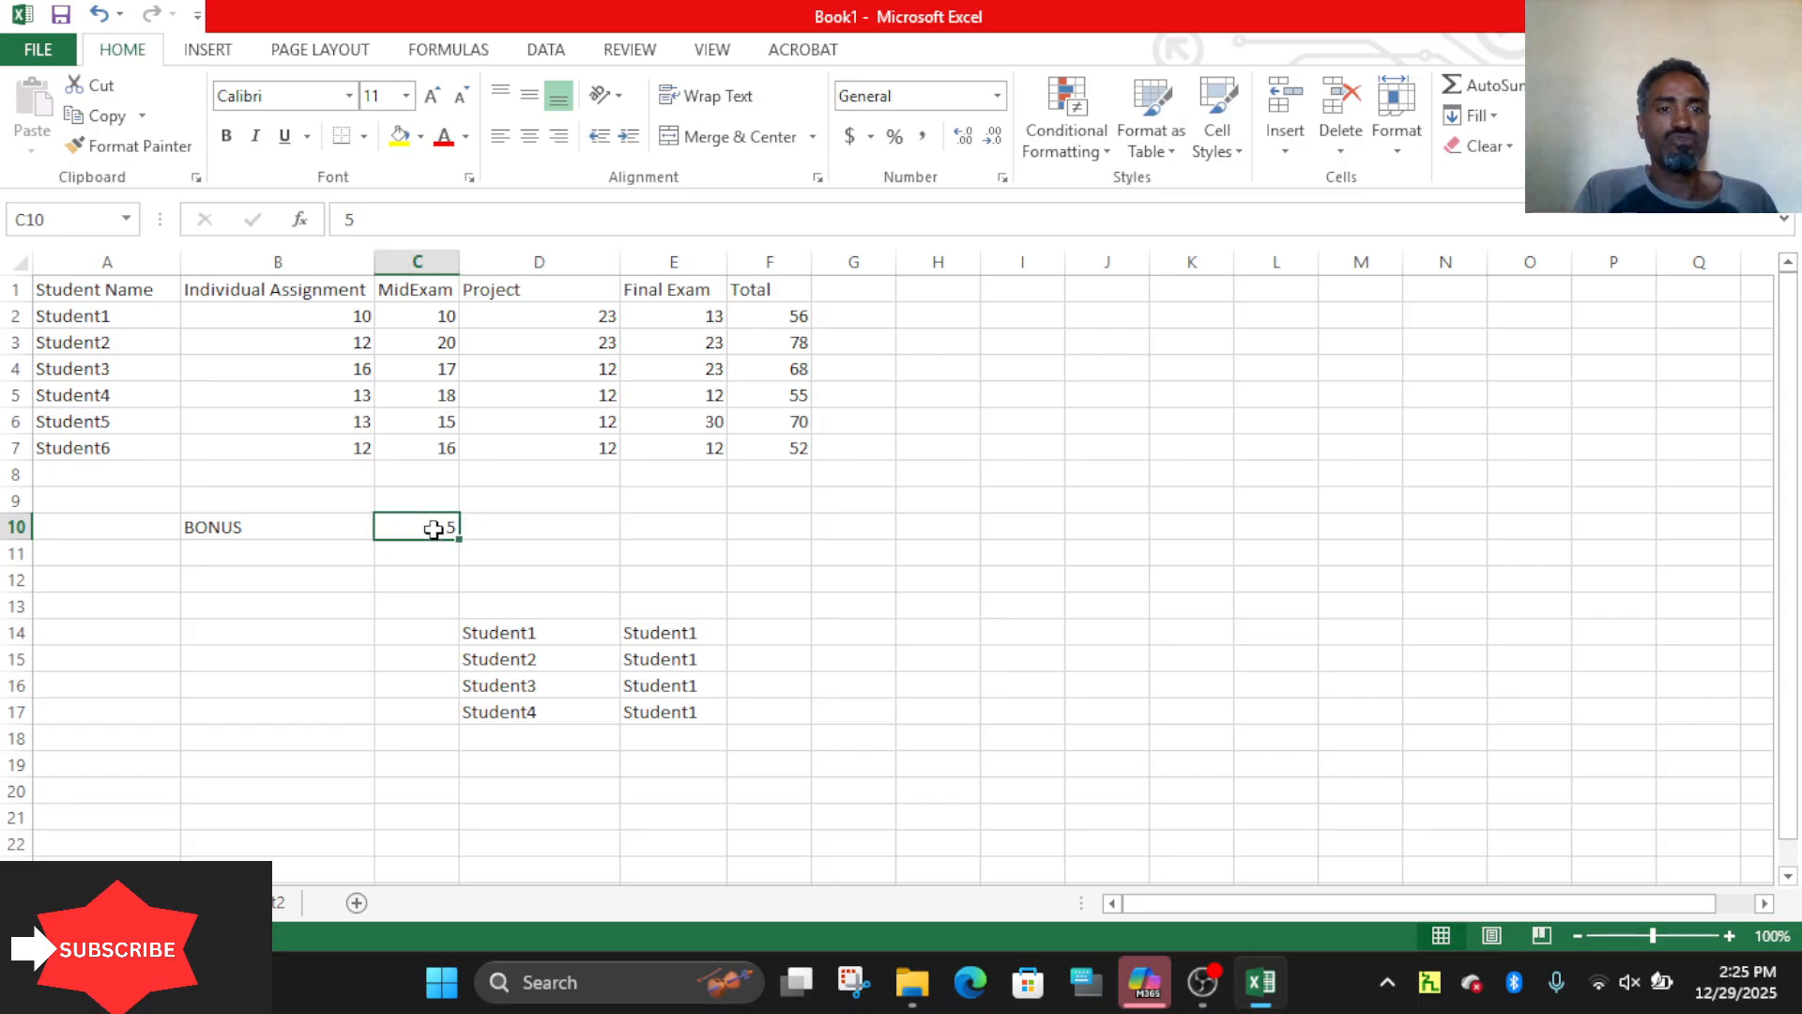
Extend the Total formula in F2 to =SUM(B2:E2)+$C$10, undoing and redoing the edit once.
left_click(802, 313)
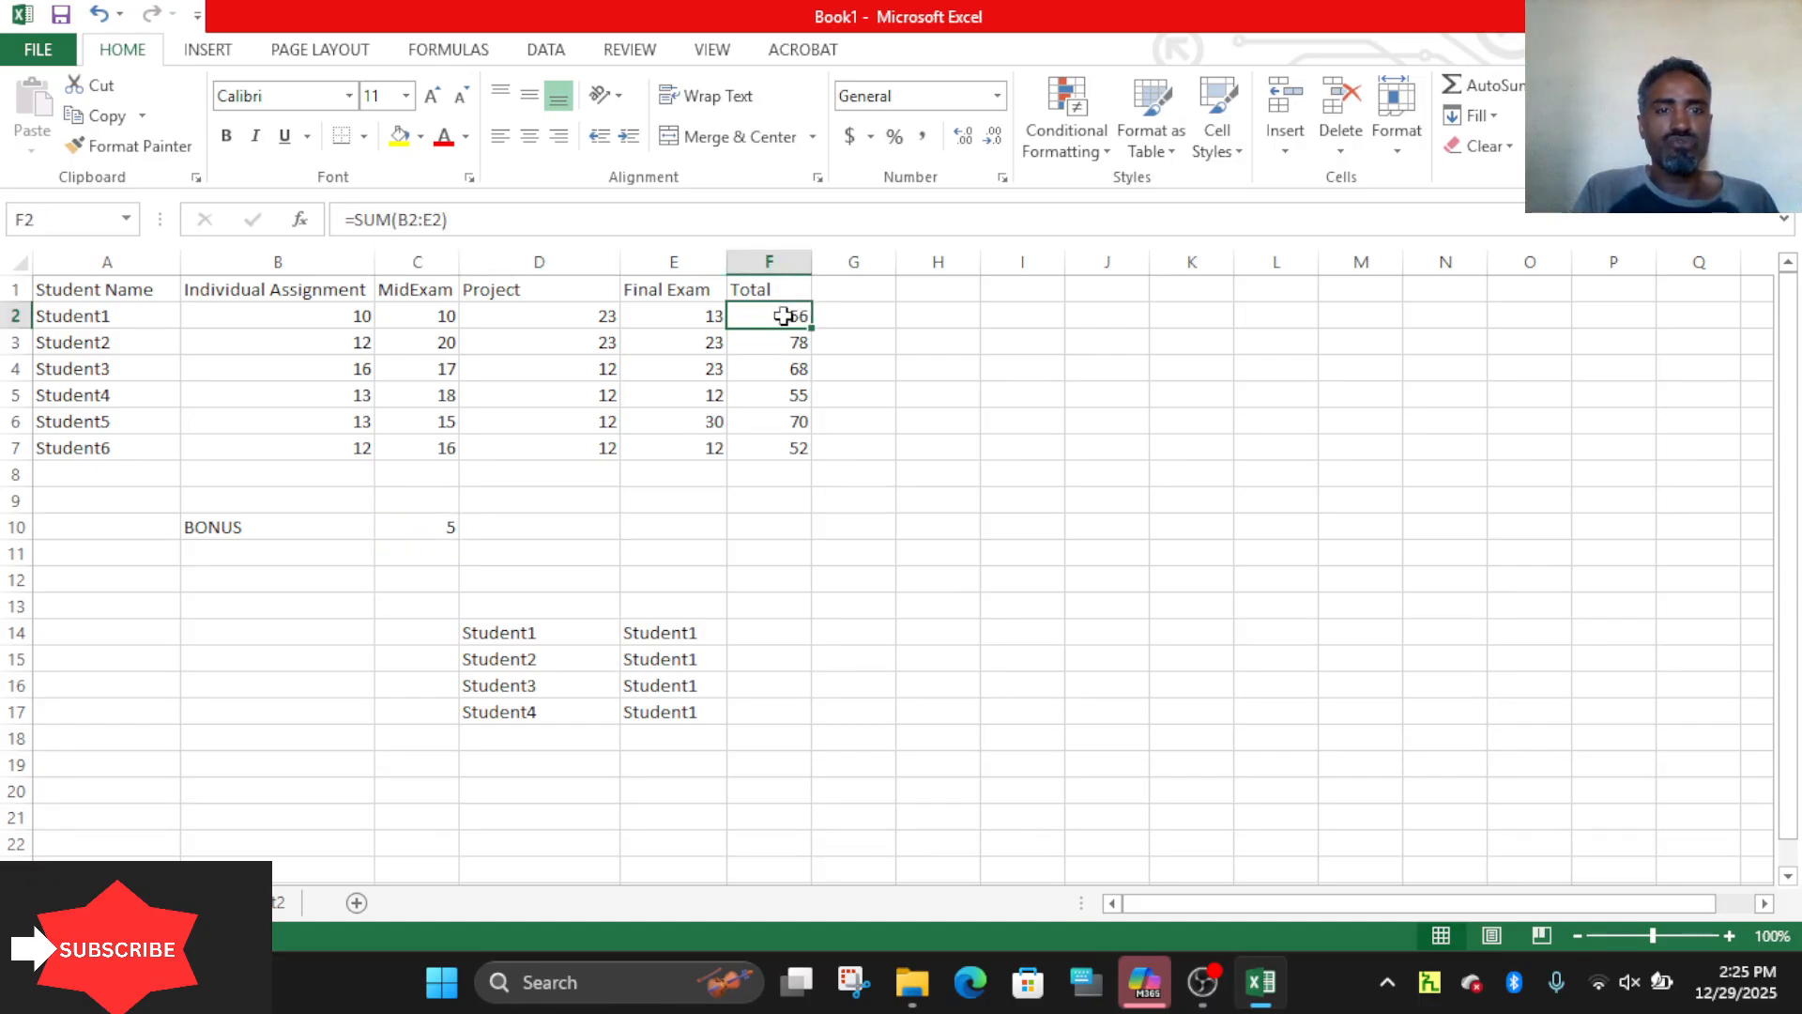
double_click(796, 313)
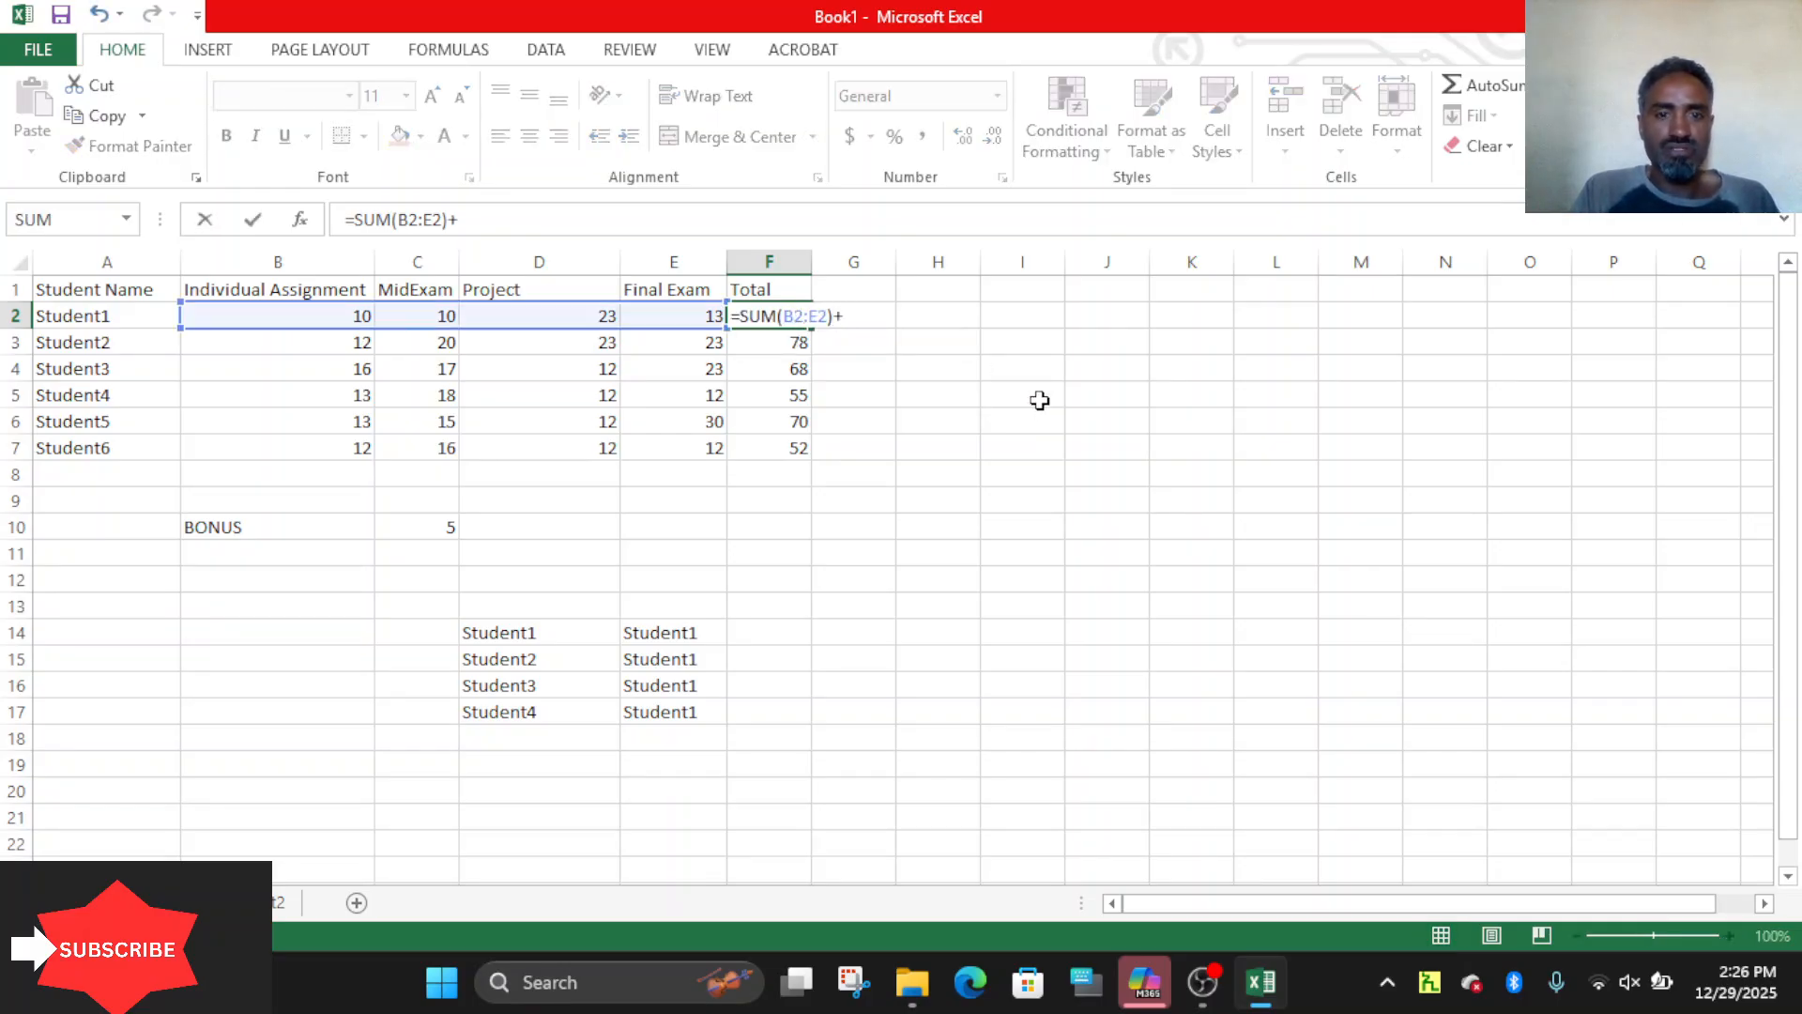
left_click(441, 522)
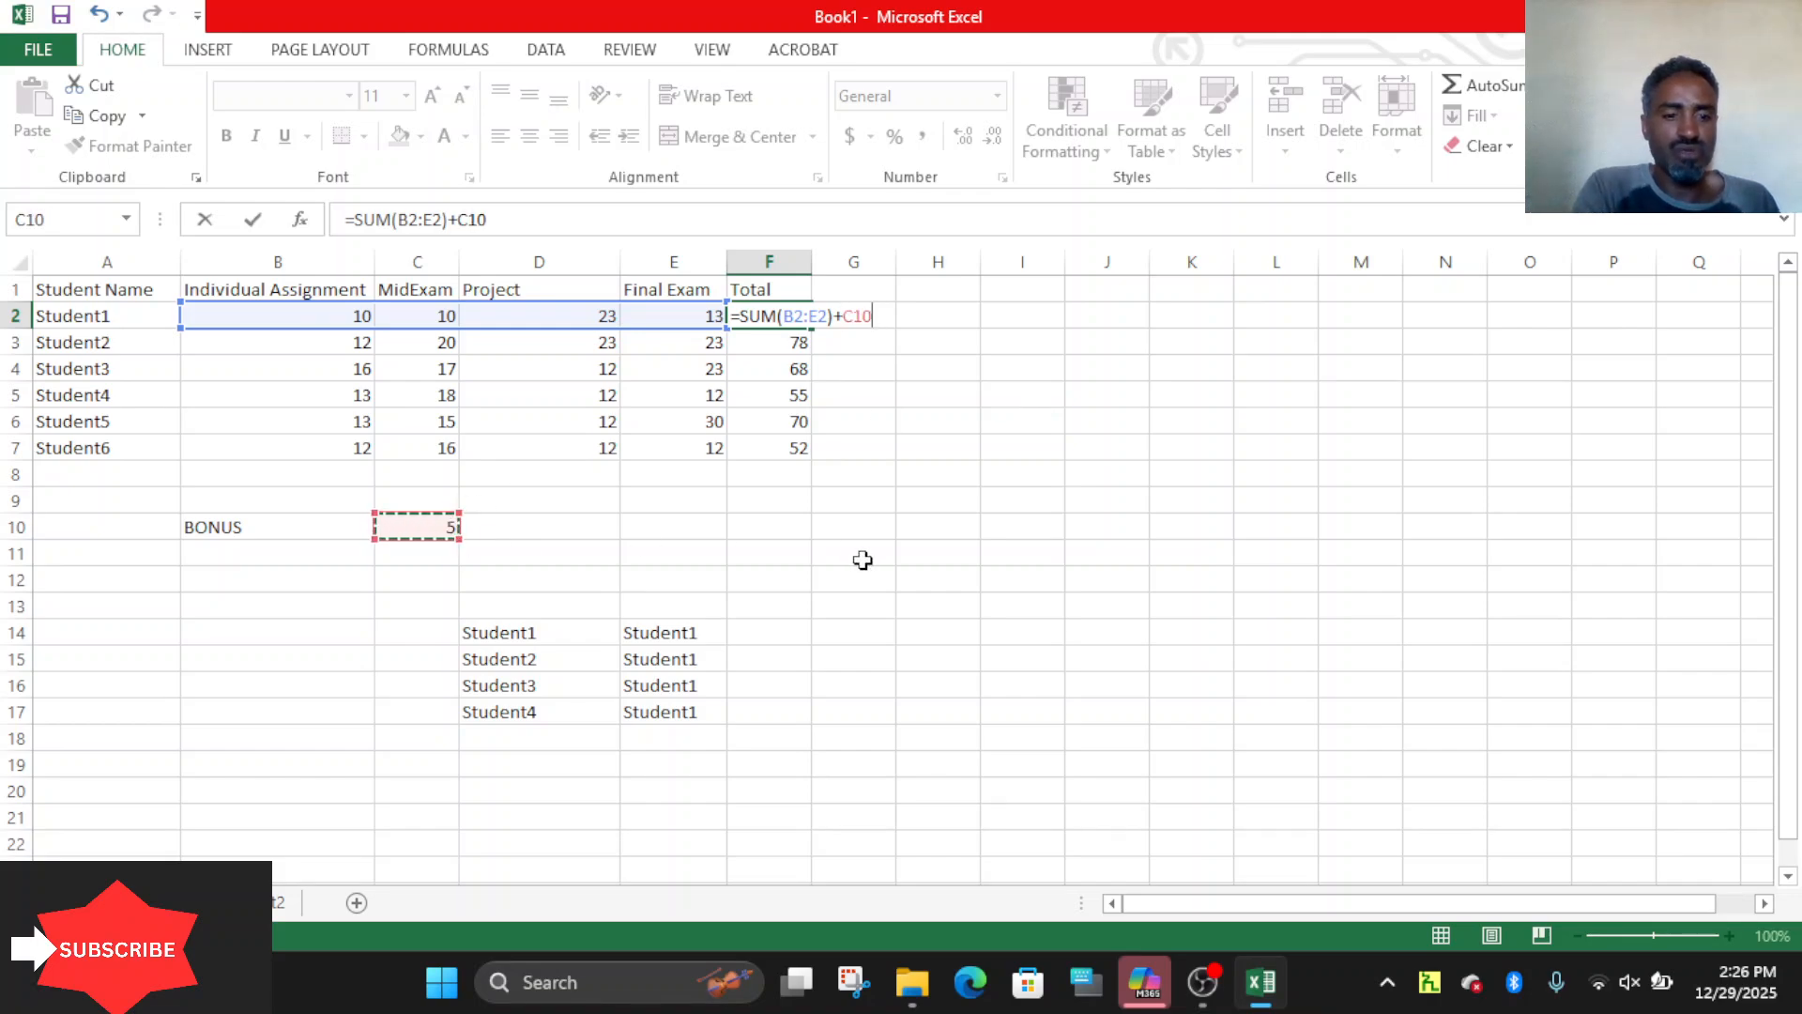
key("F4")
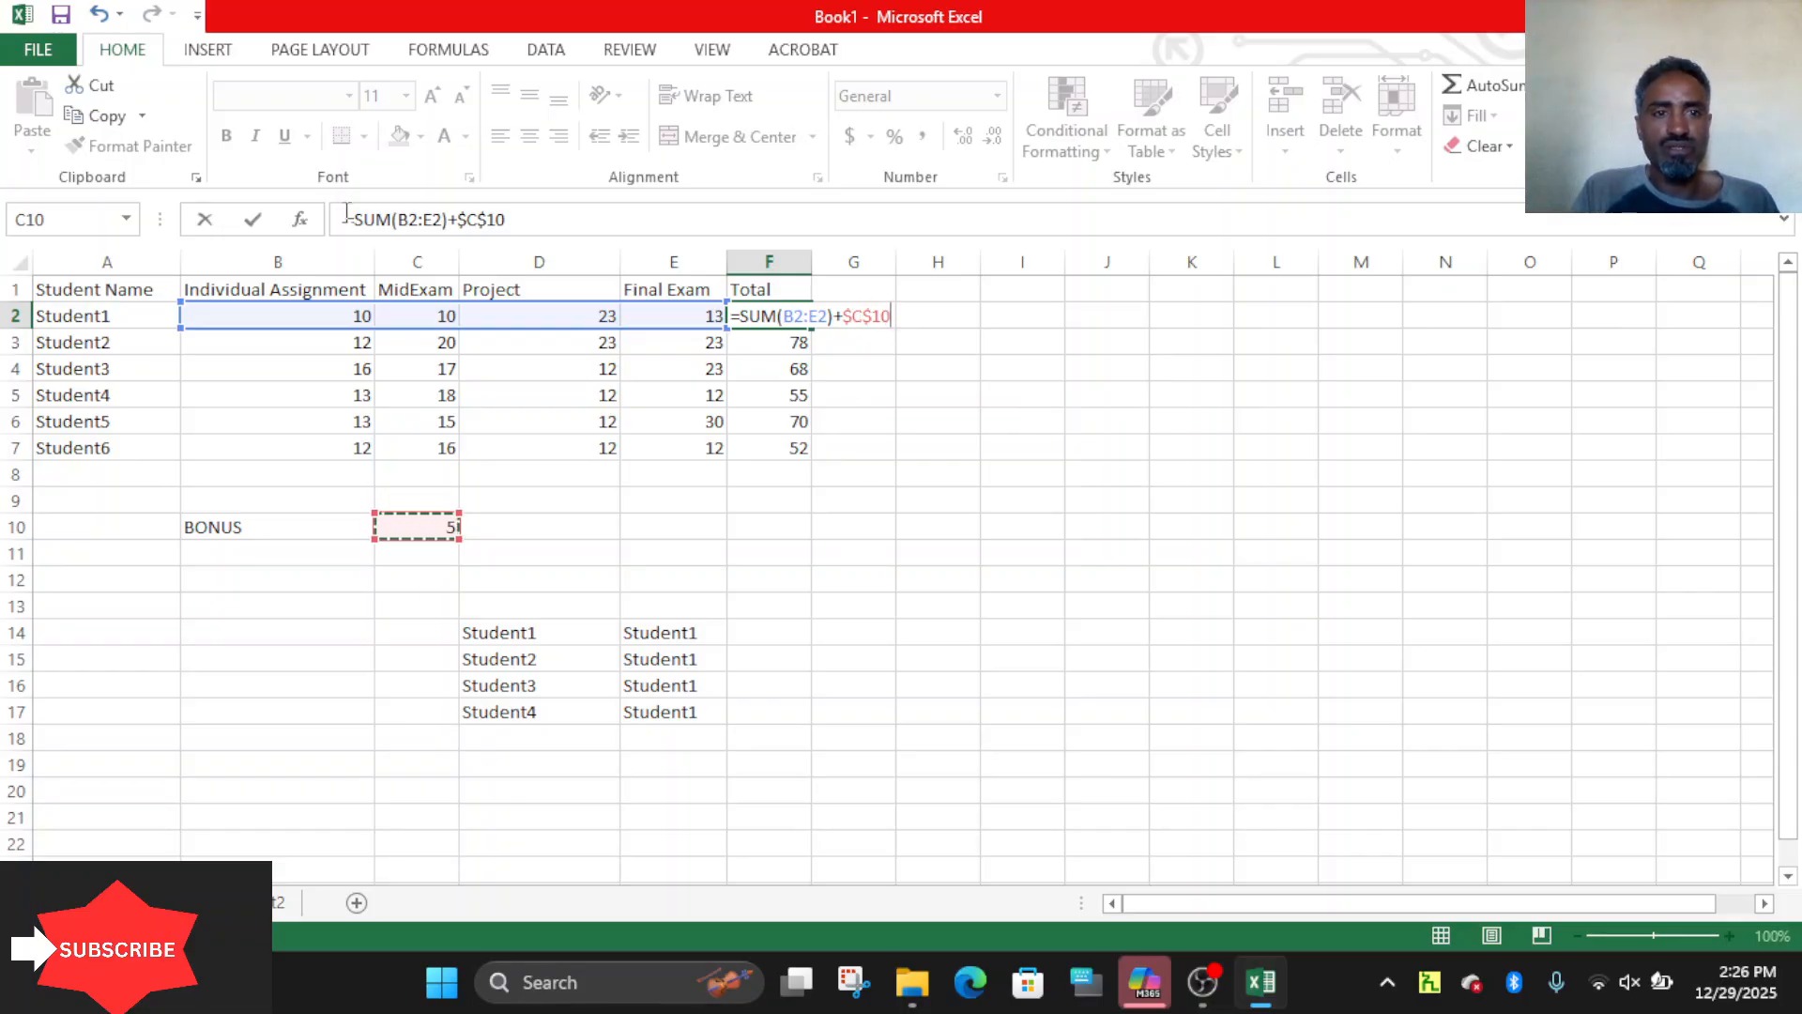
left_click(254, 221)
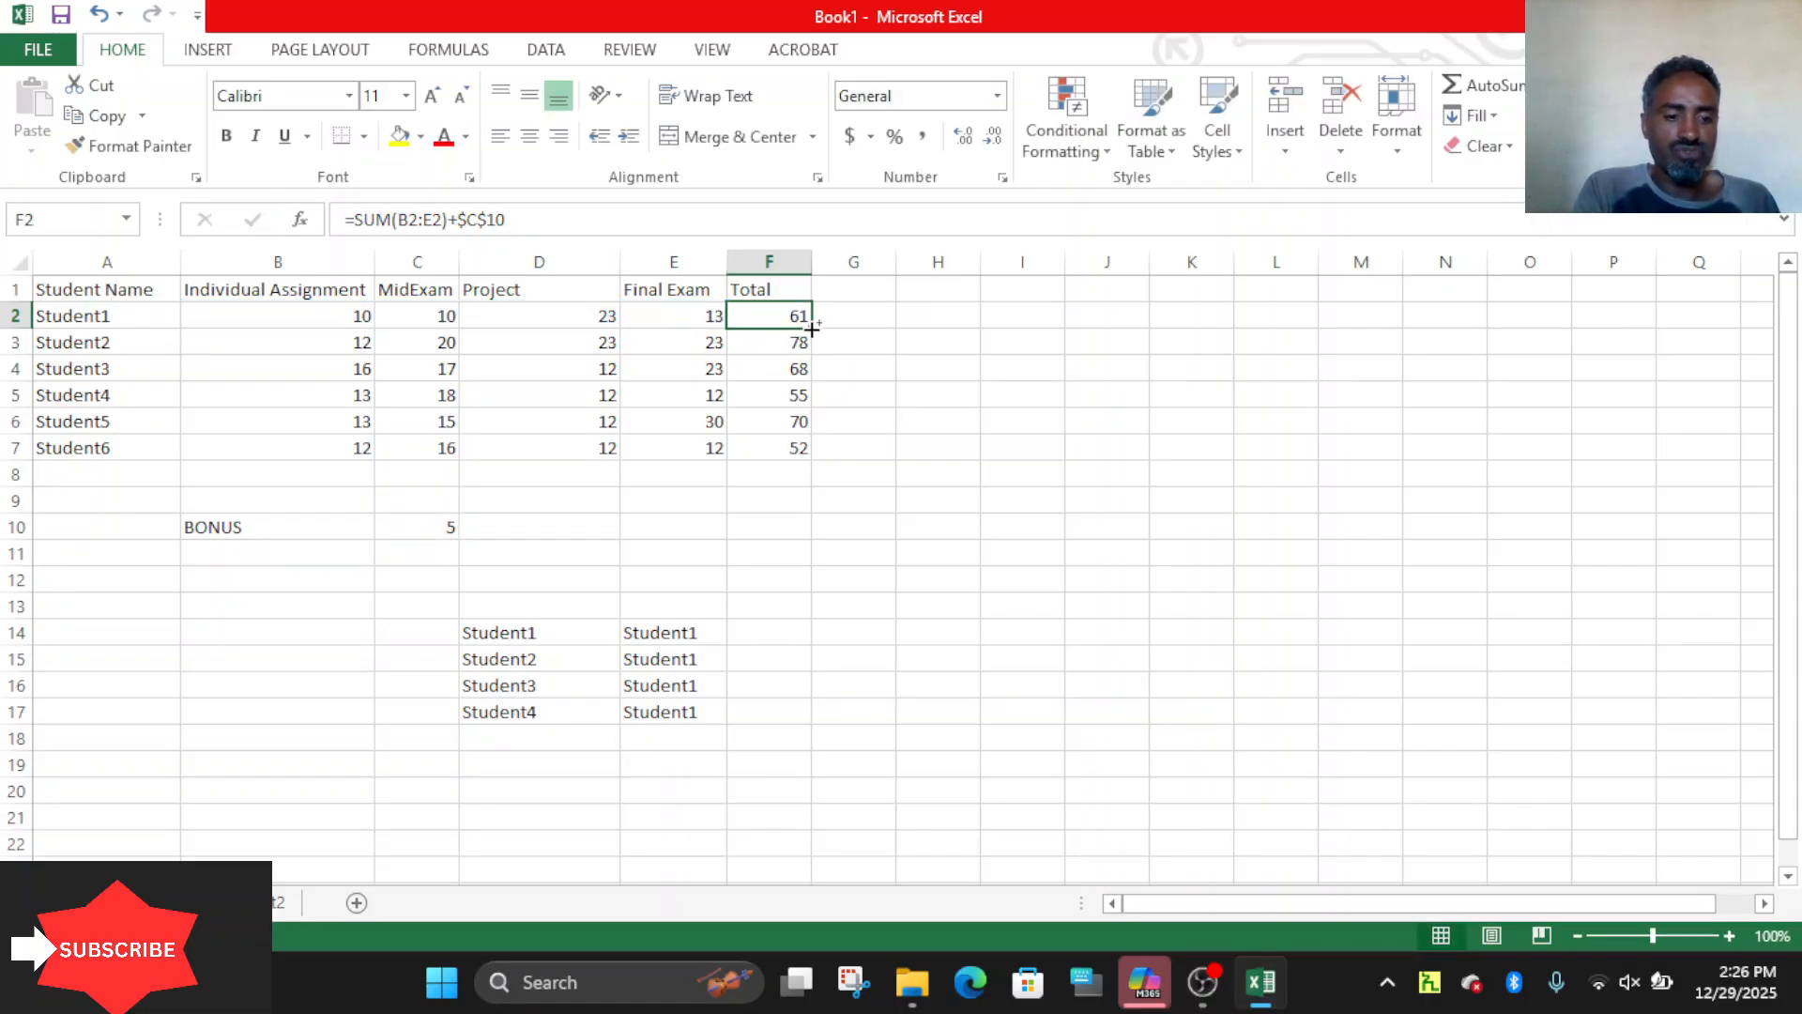
key("ctrl+z")
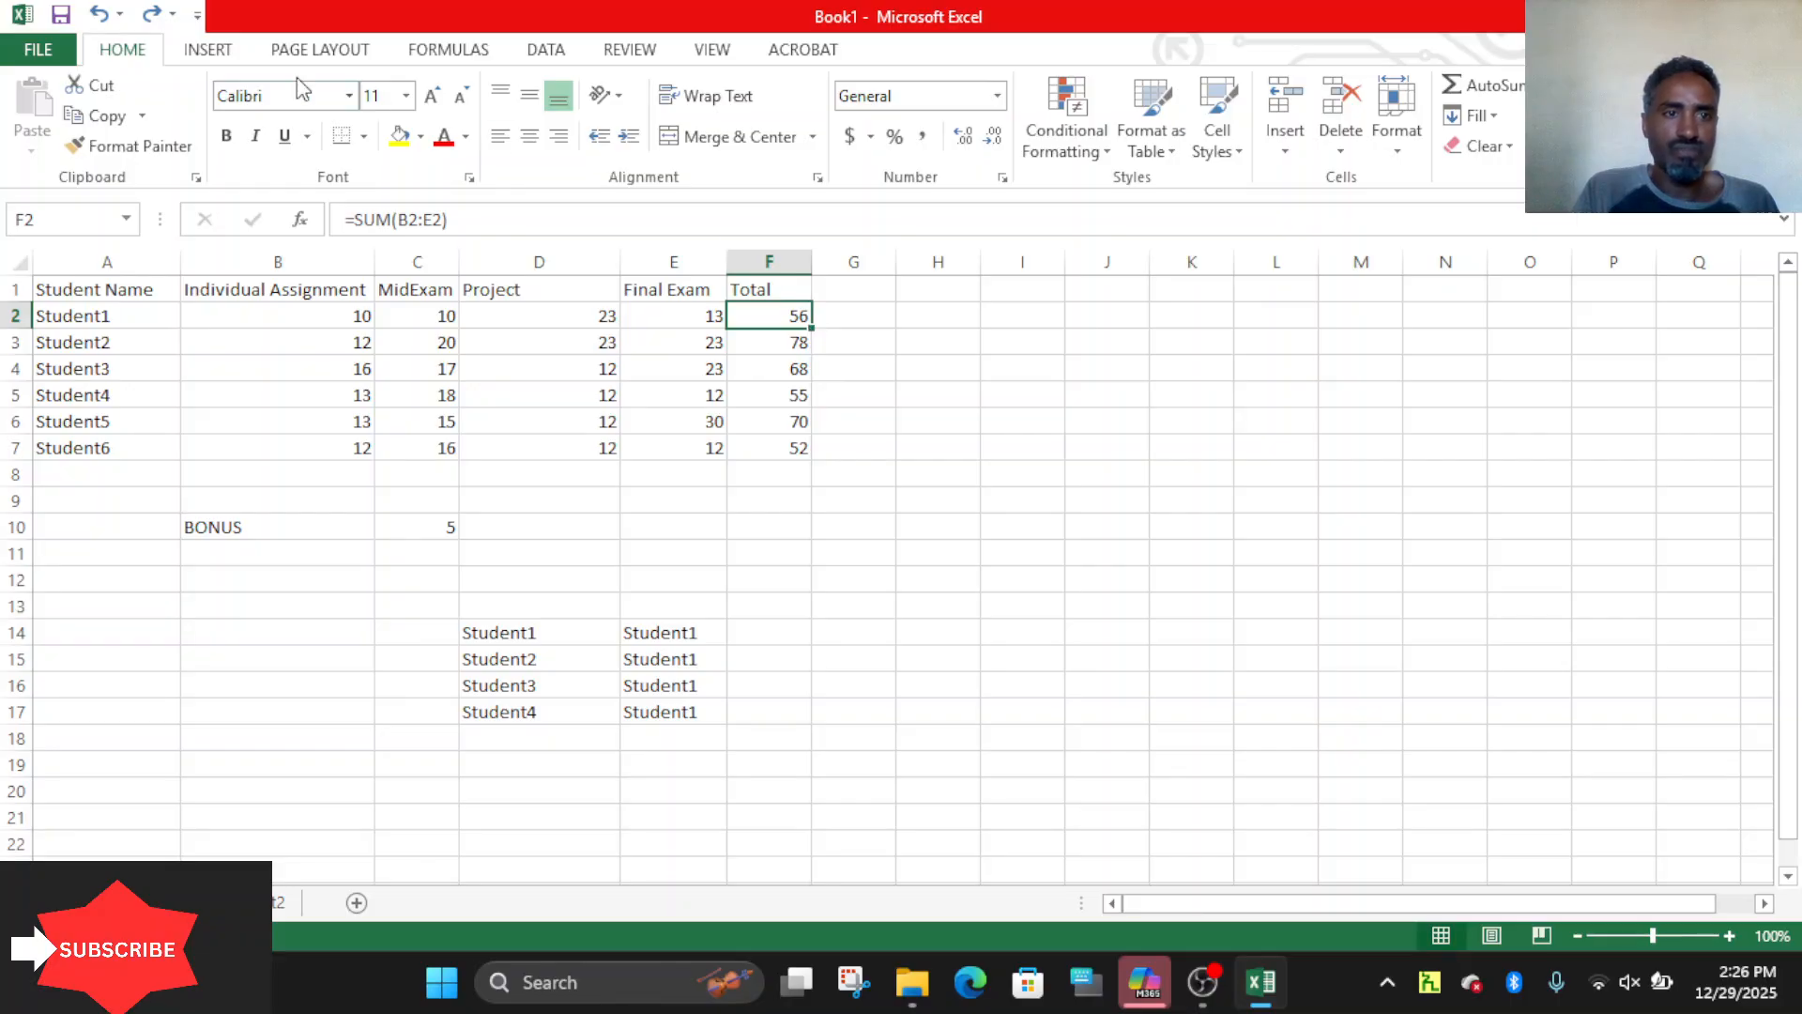
left_click(150, 14)
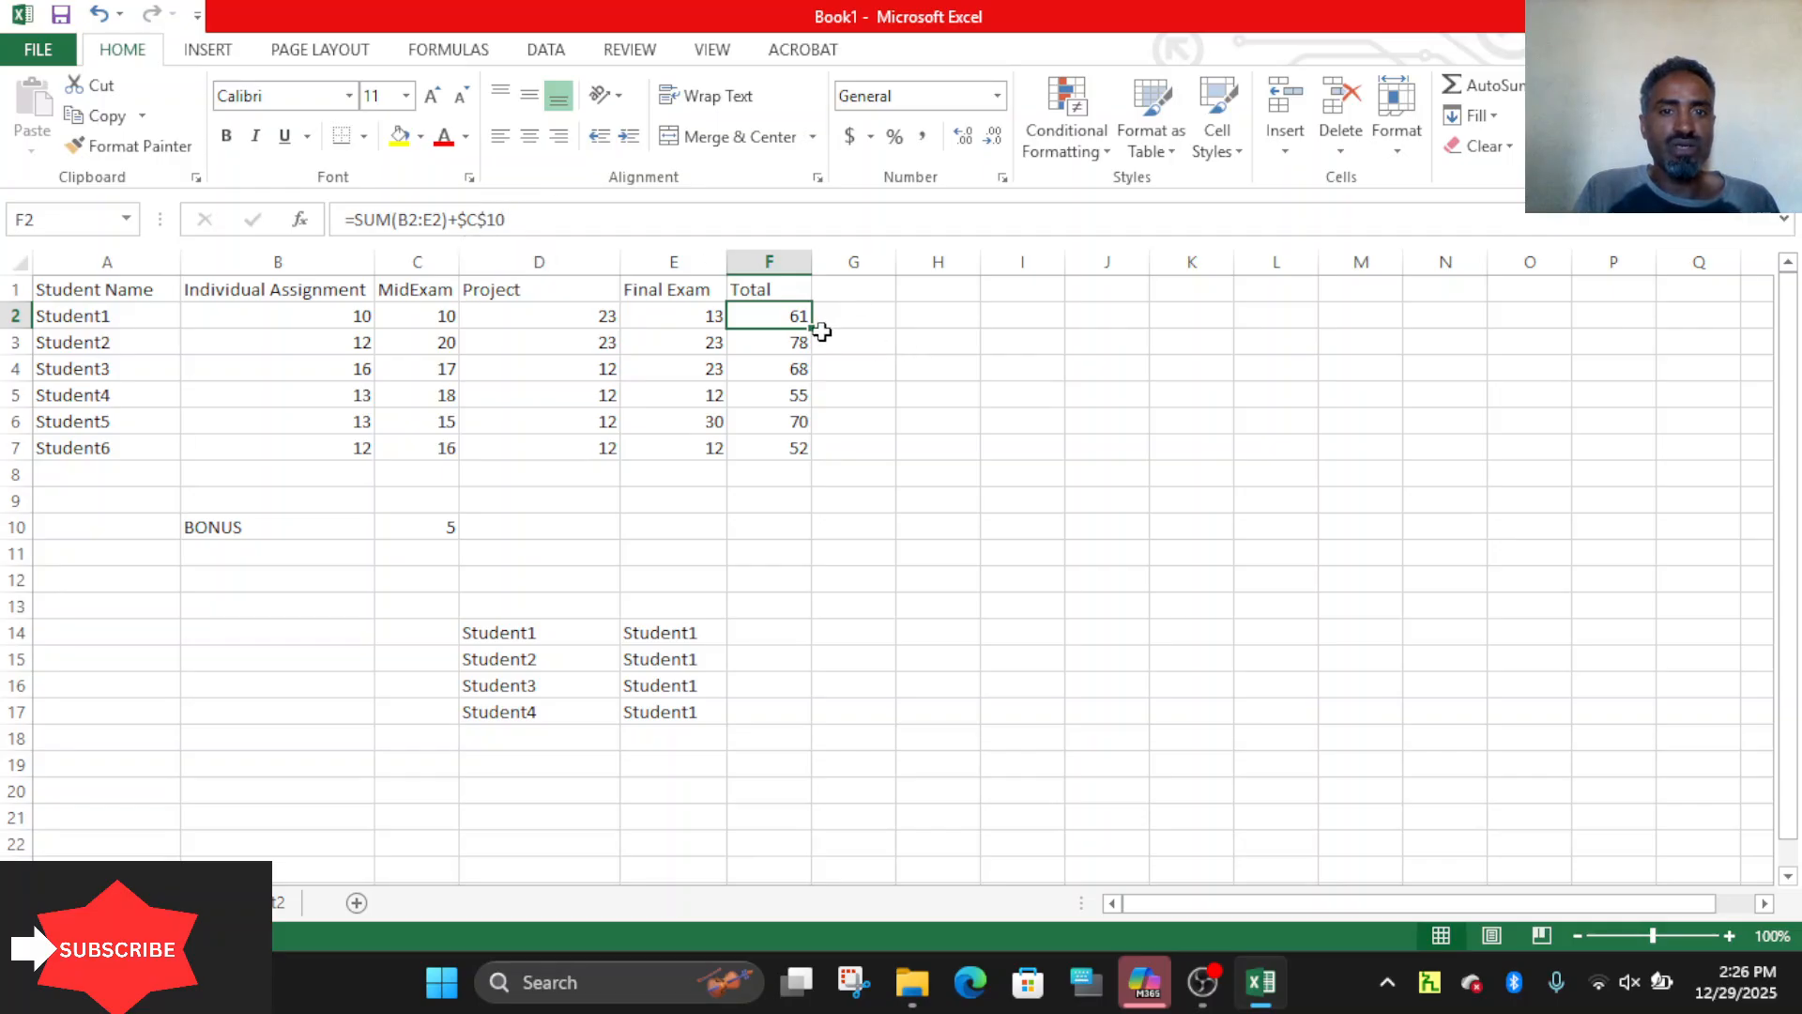
Fill the bonus formula from F2 down to F7 and check the formulas in F2 through F6.
left_click_drag(816, 329, 805, 453)
left_click(772, 342)
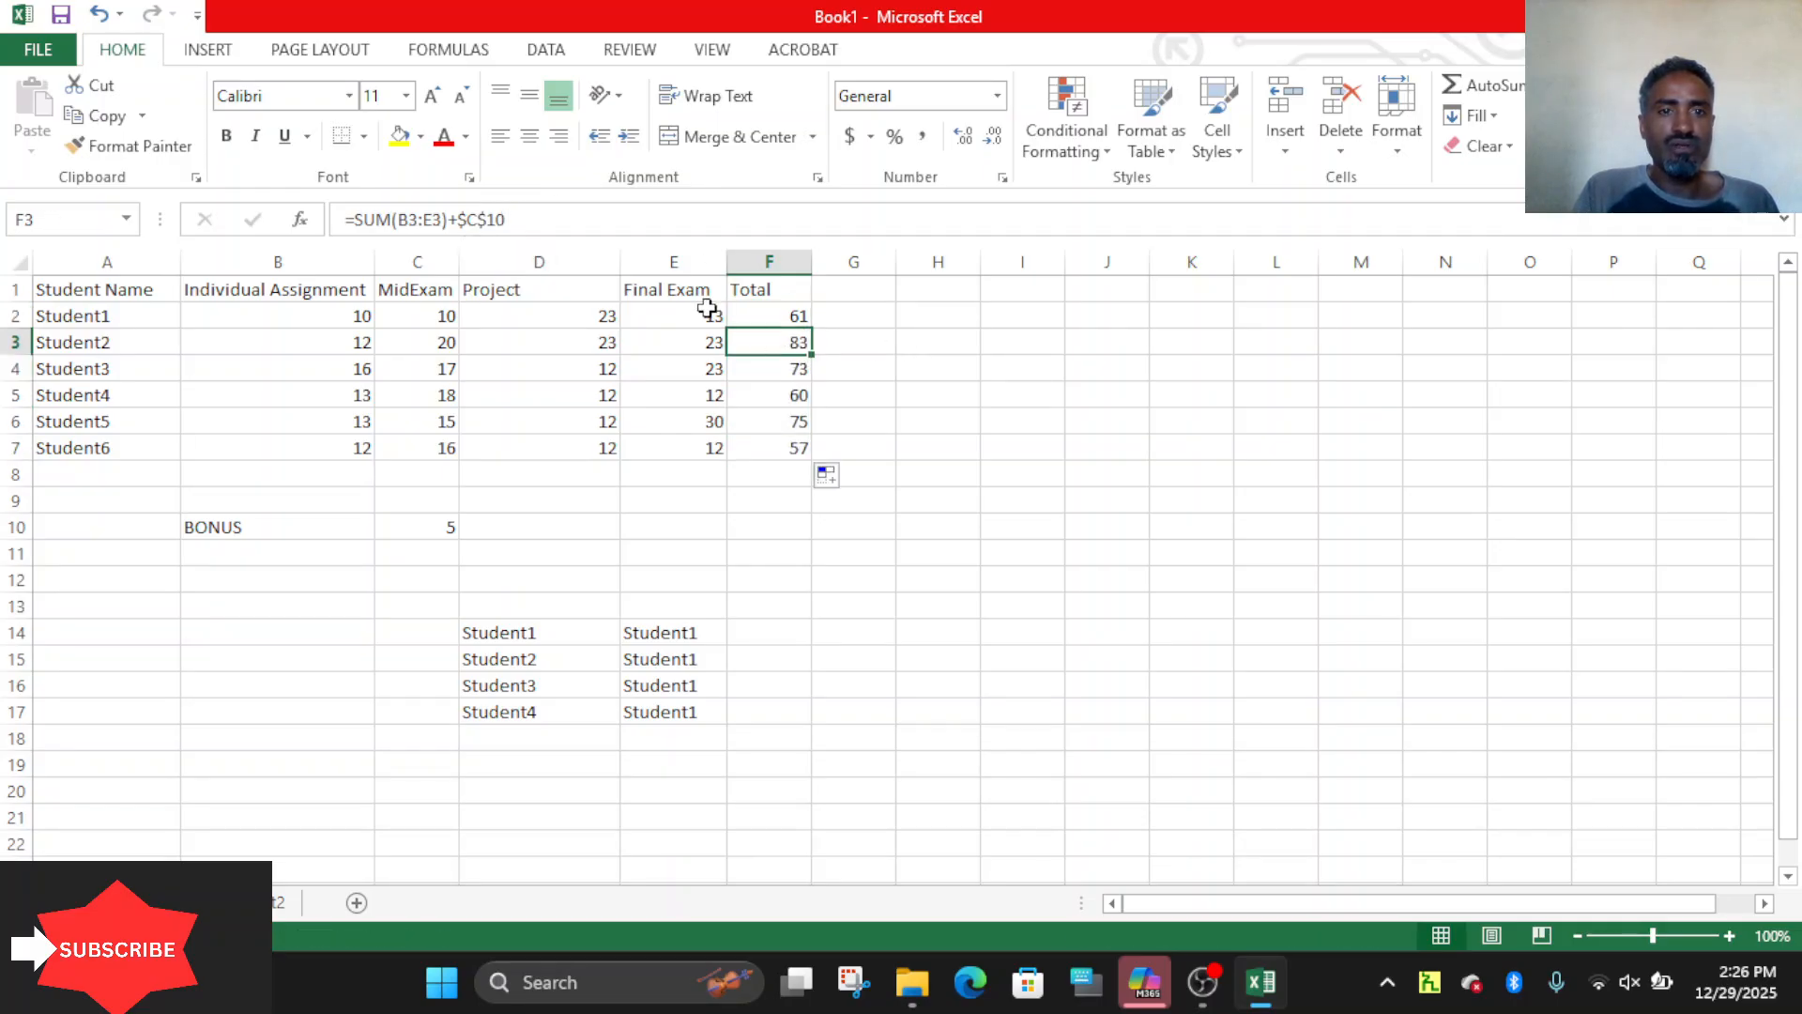
left_click(791, 315)
left_click(800, 346)
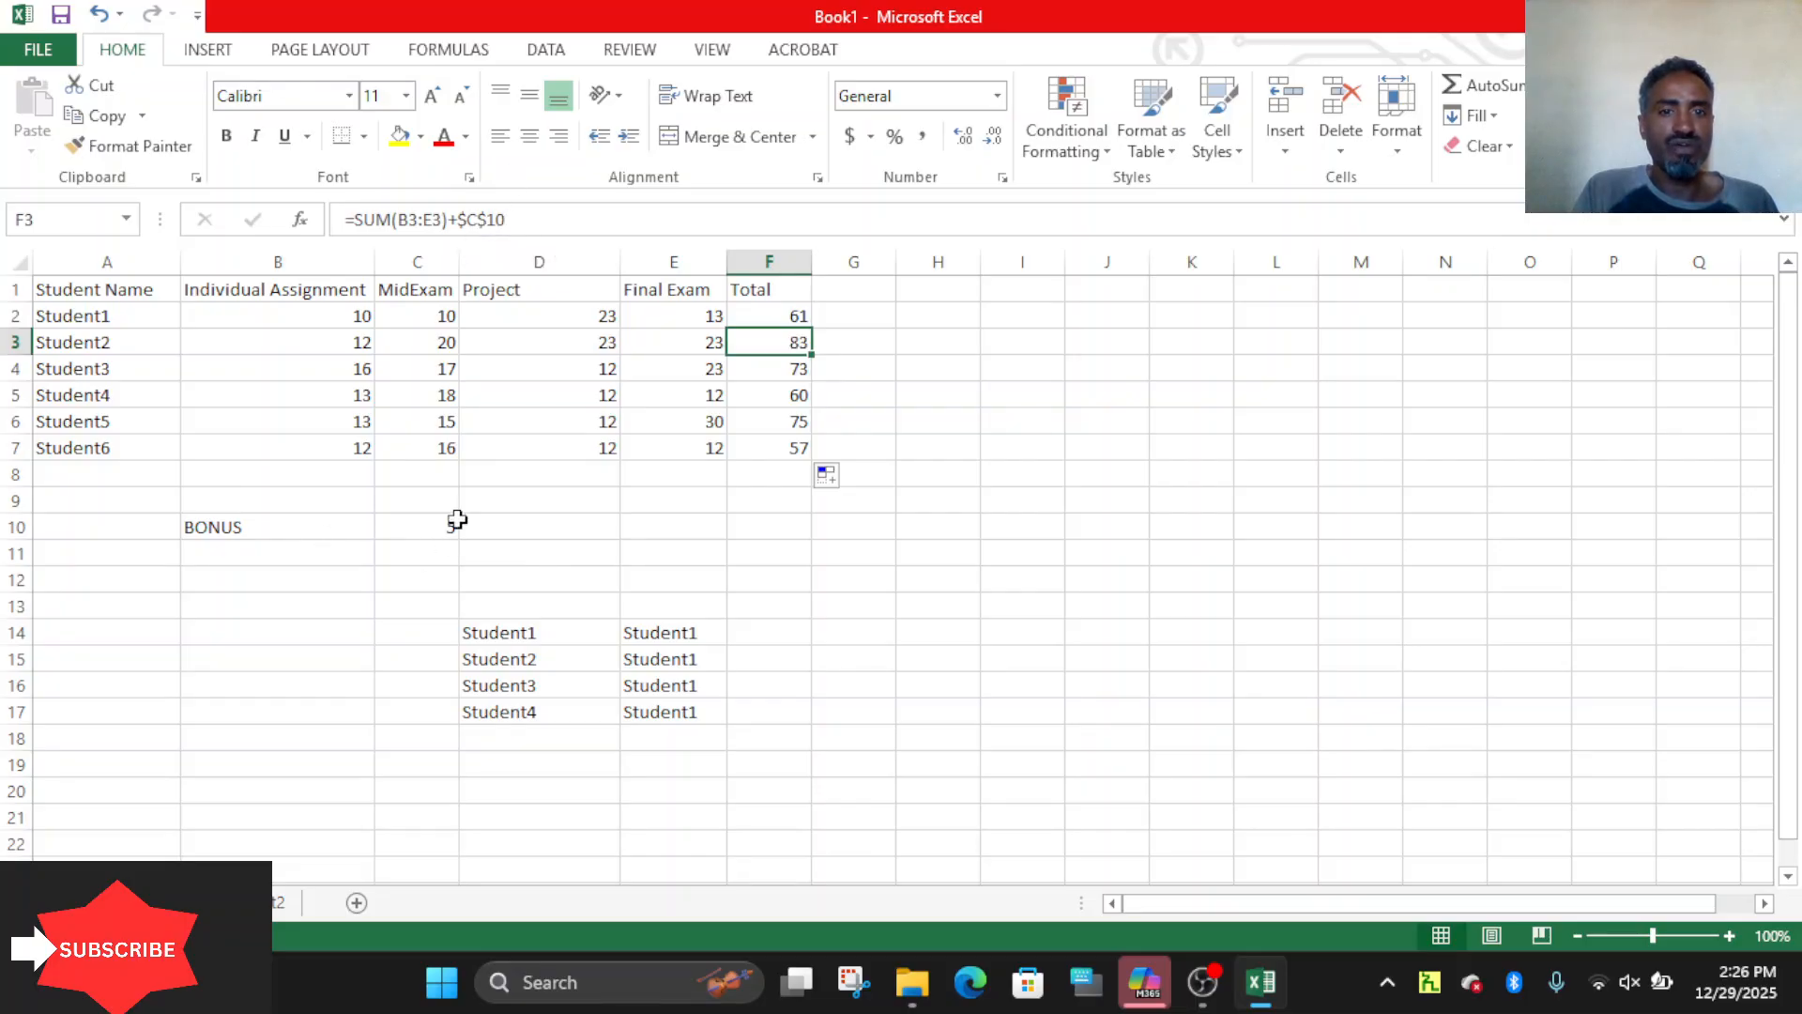
left_click(769, 367)
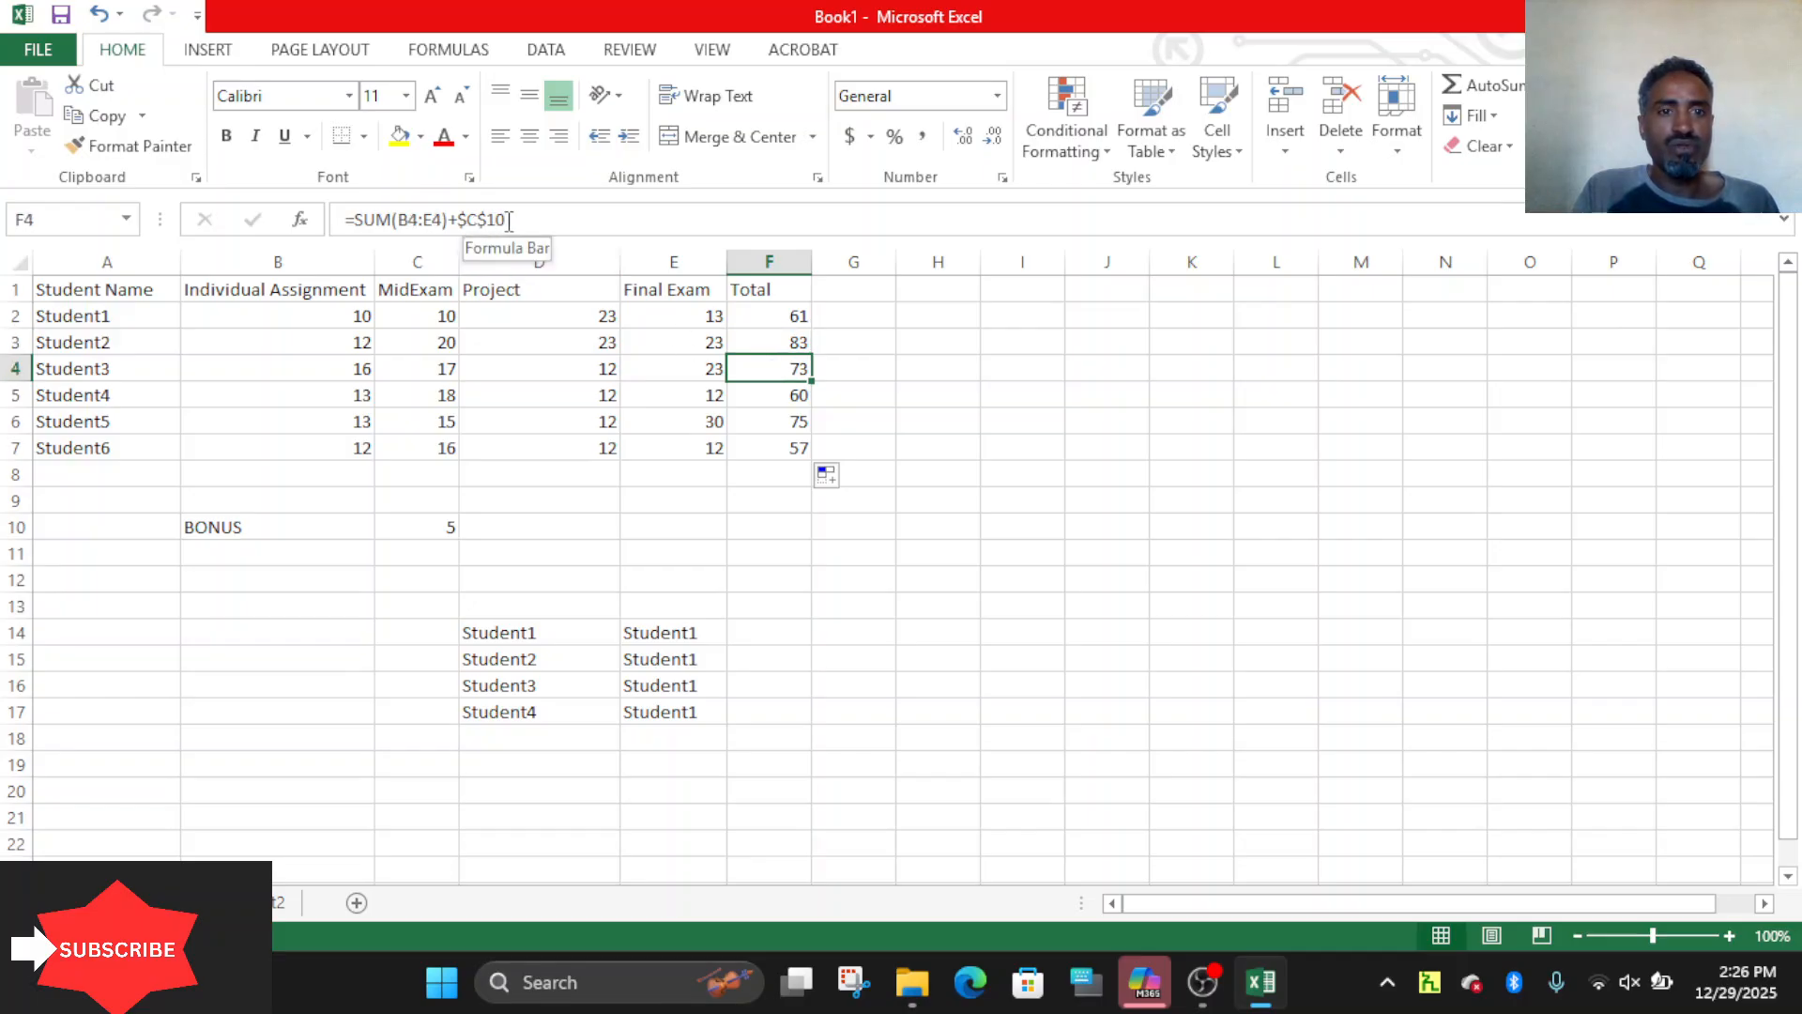
left_click(767, 393)
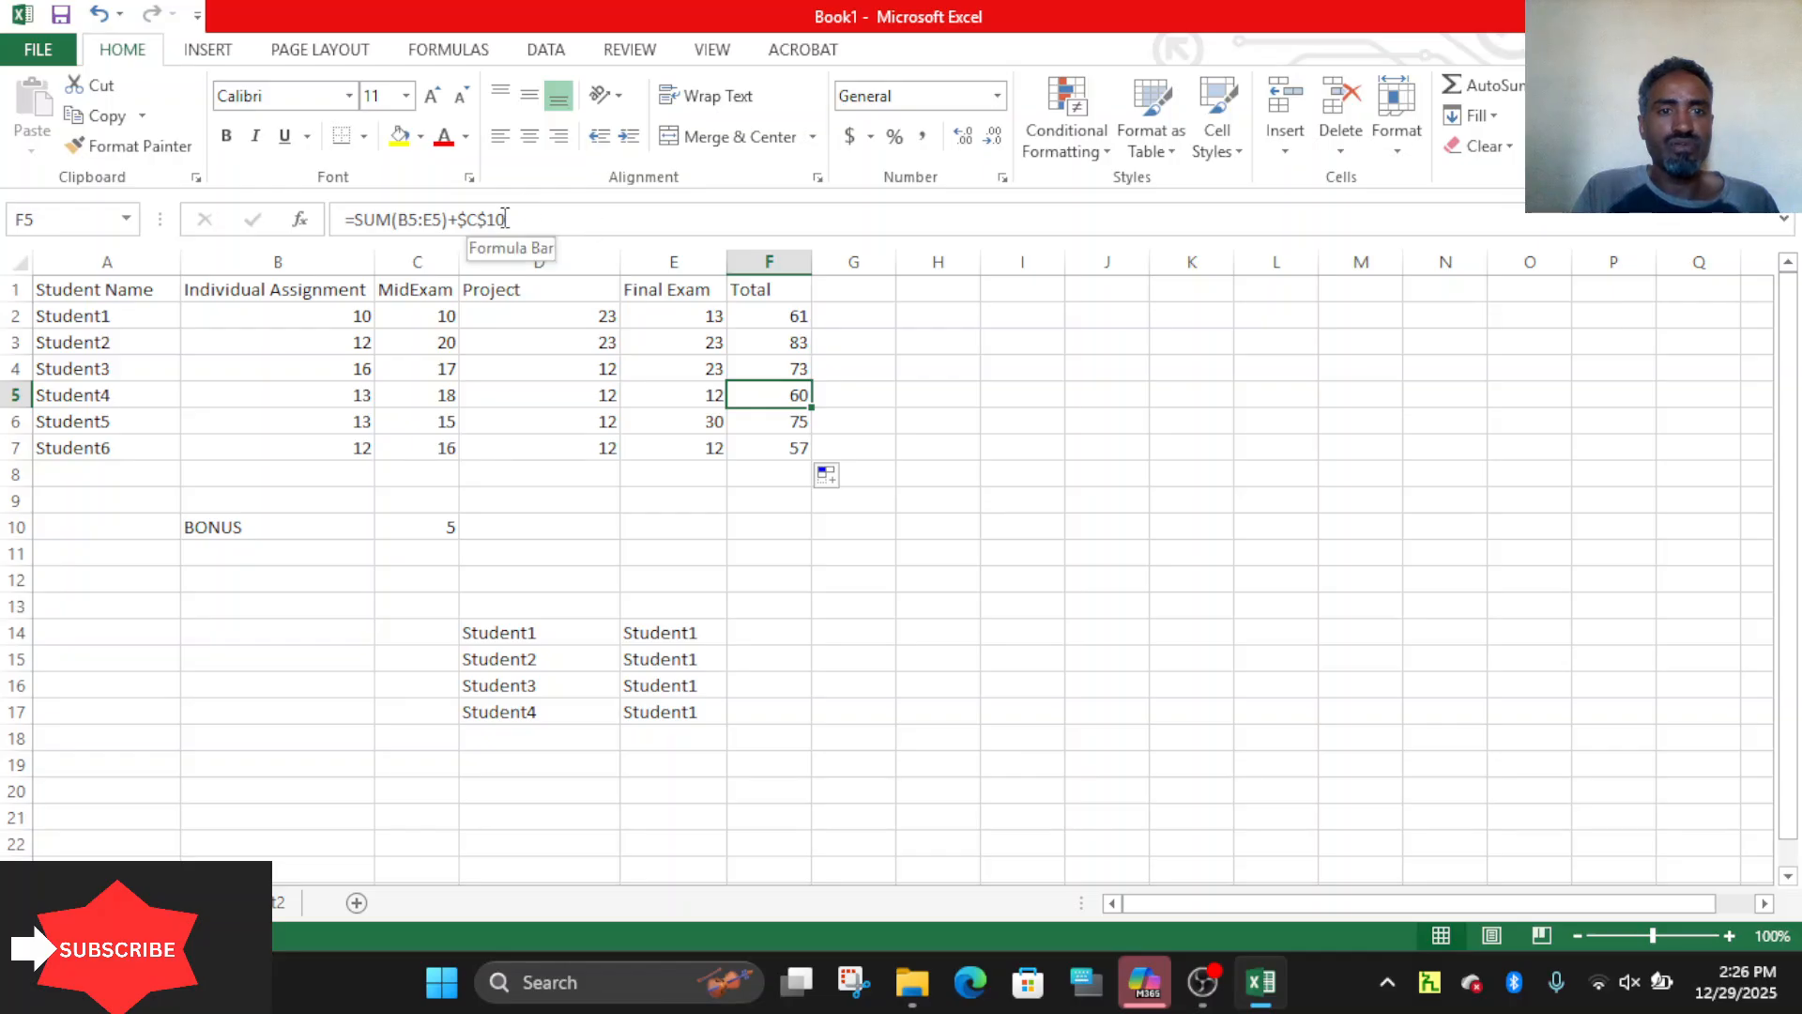
left_click(774, 422)
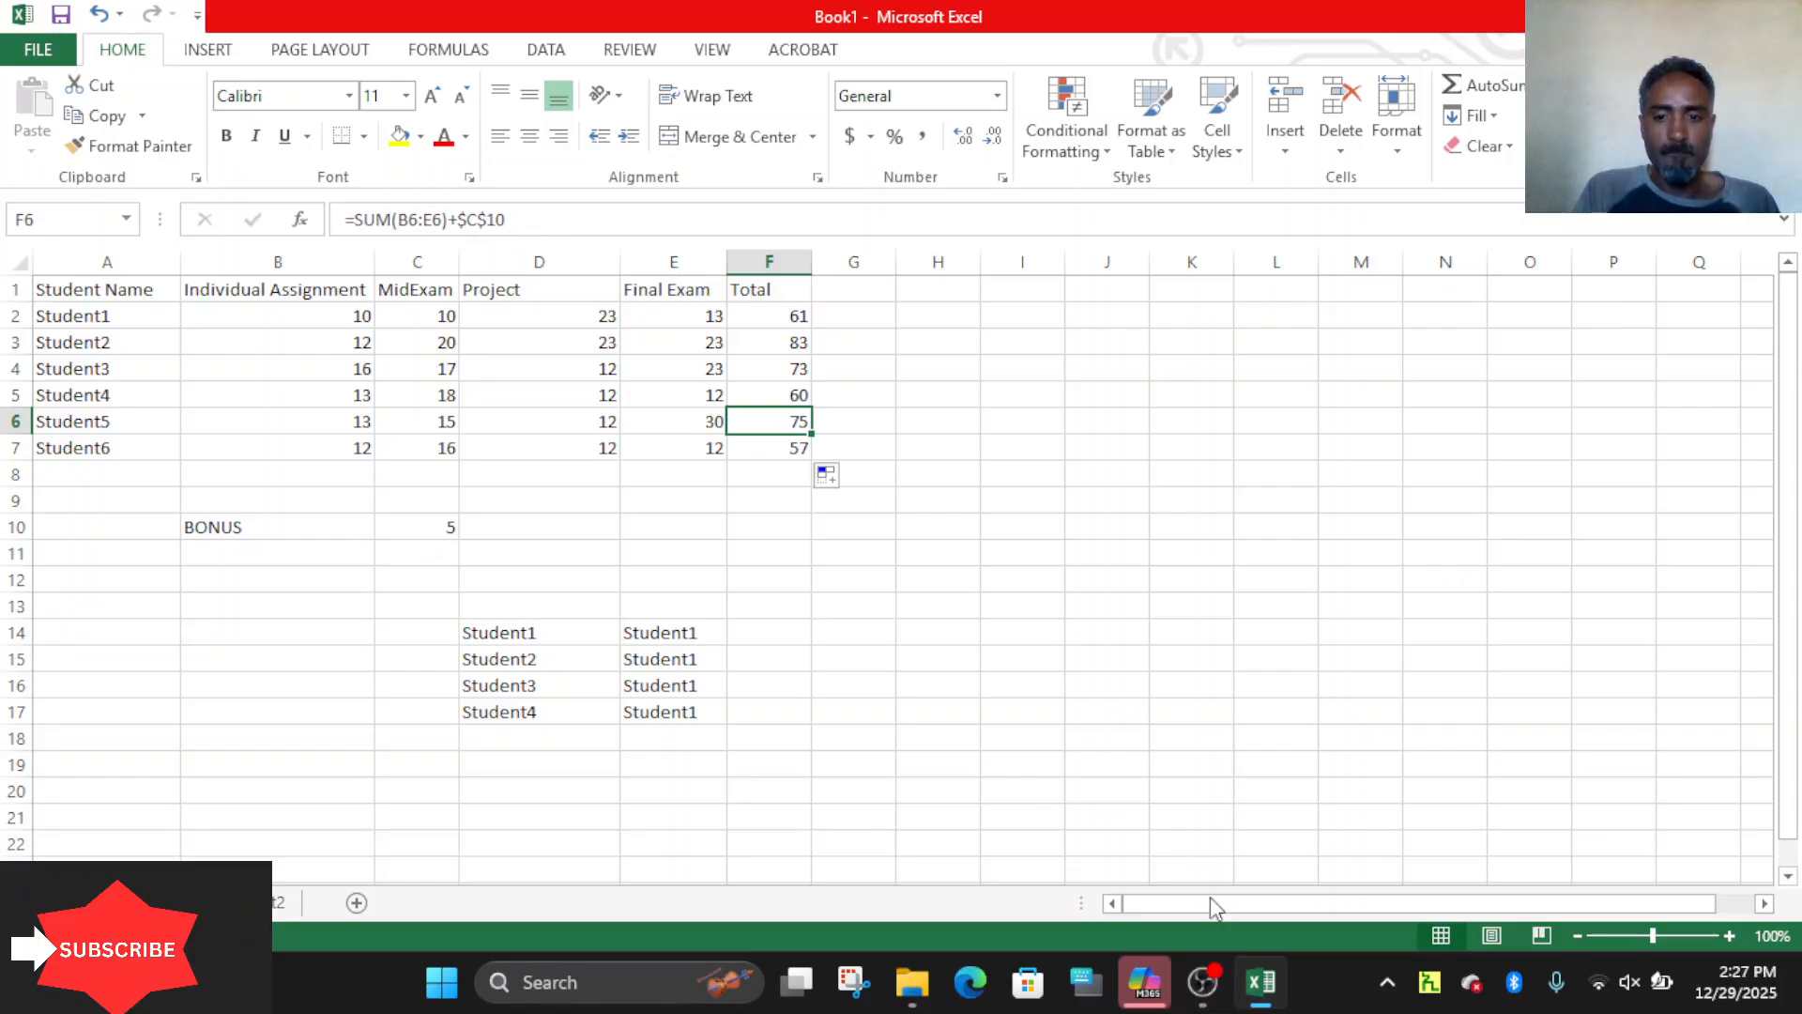
left_click(1202, 984)
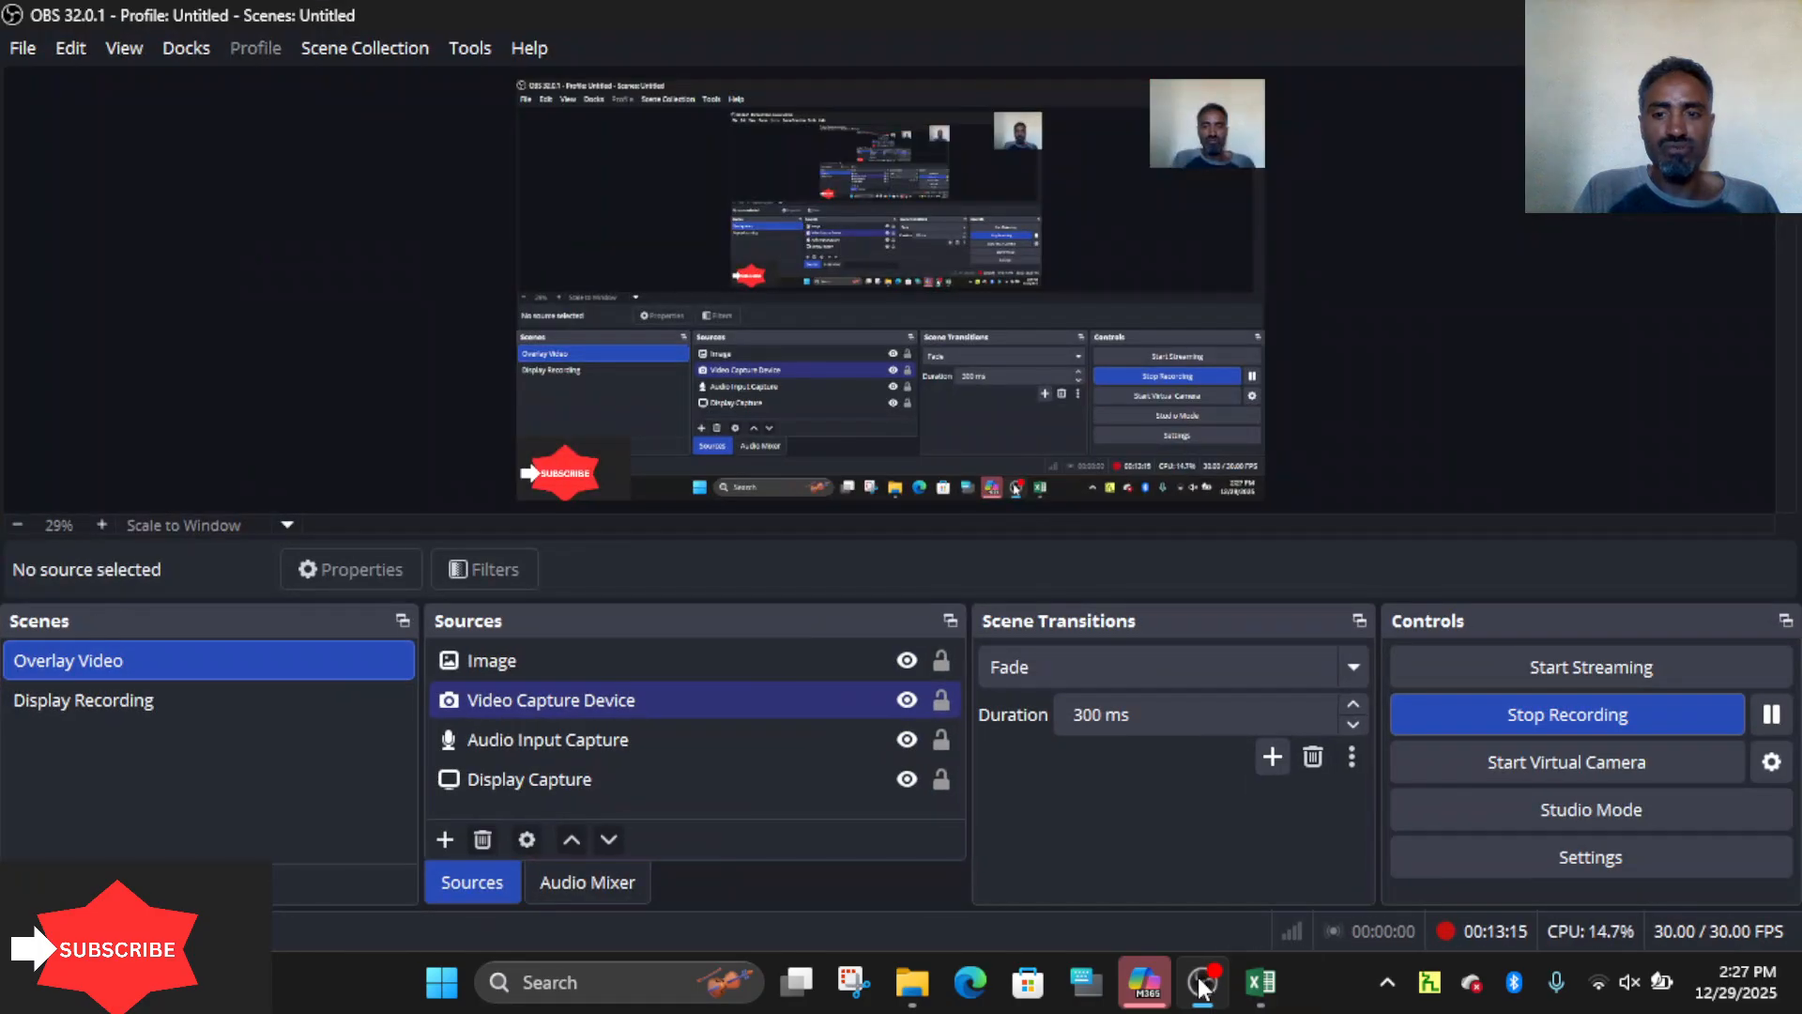